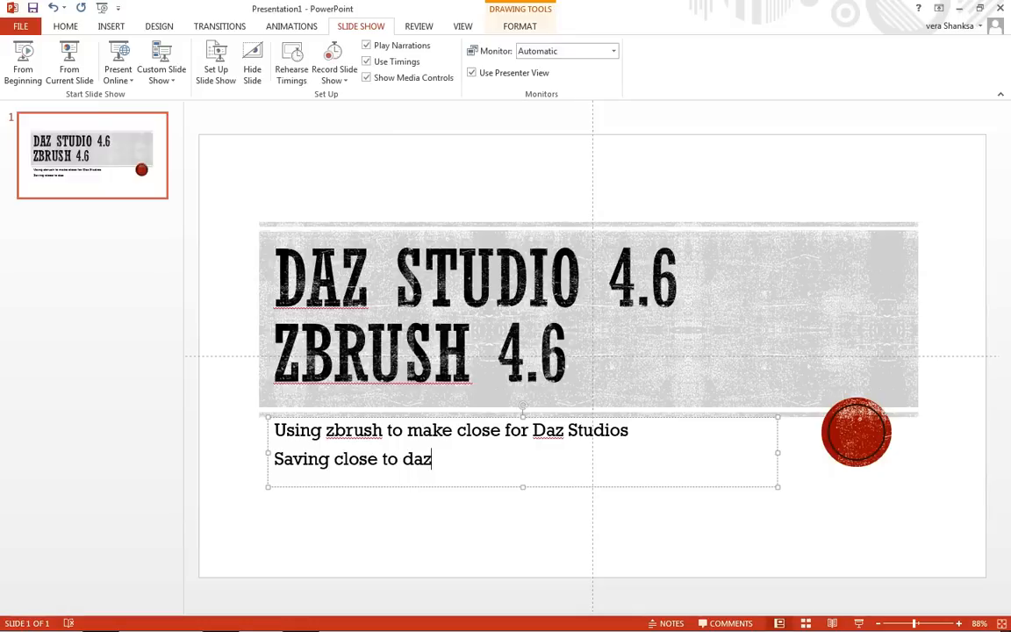
Close the PowerPoint presentation without saving it.
left_click(1003, 8)
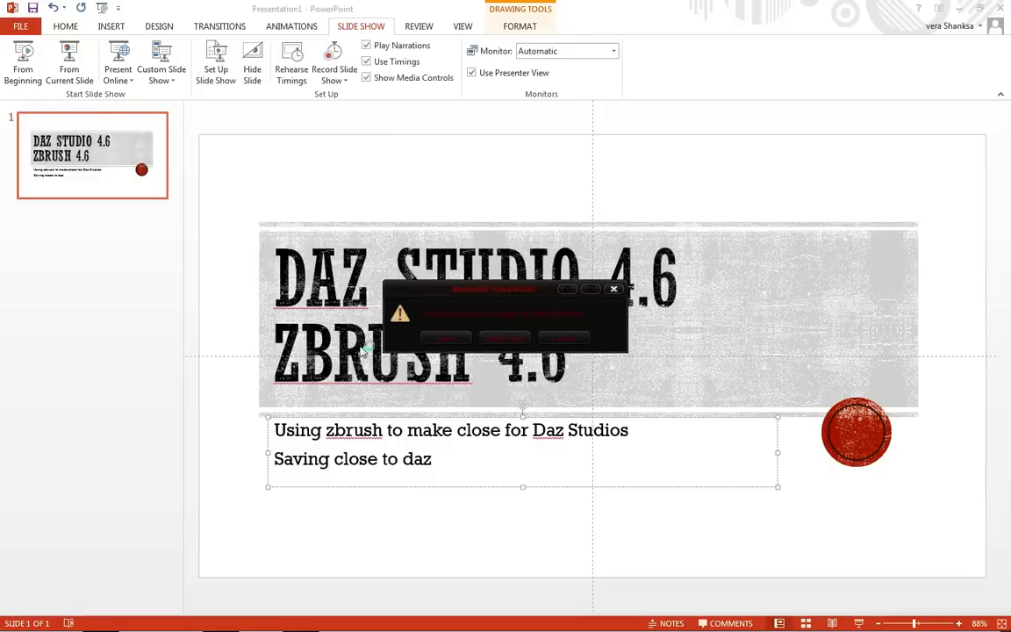
left_click(509, 339)
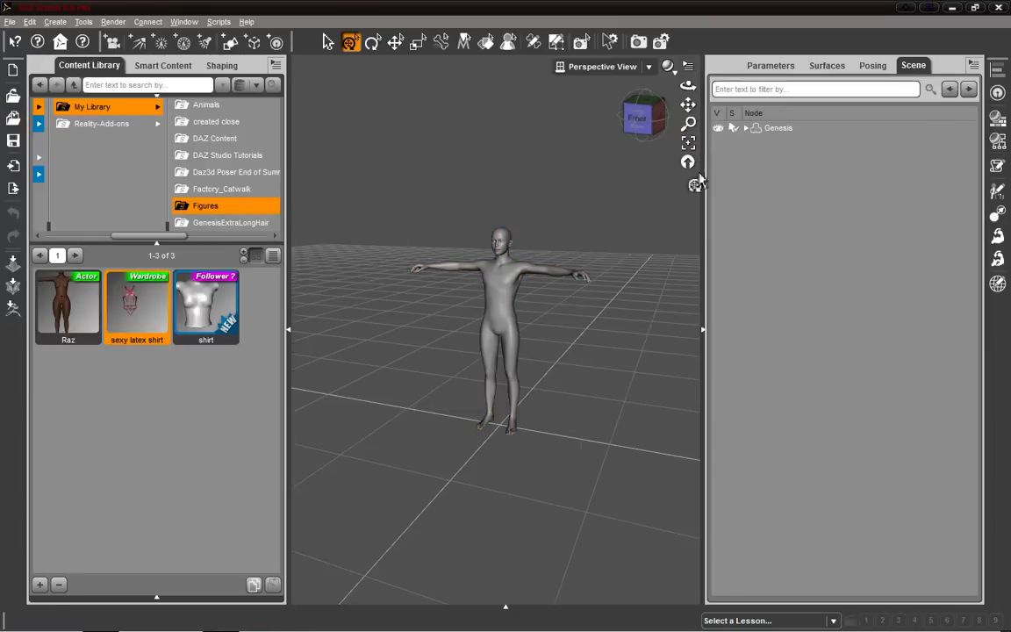
Restart DAZ Studio without saving the current scene.
left_click(997, 7)
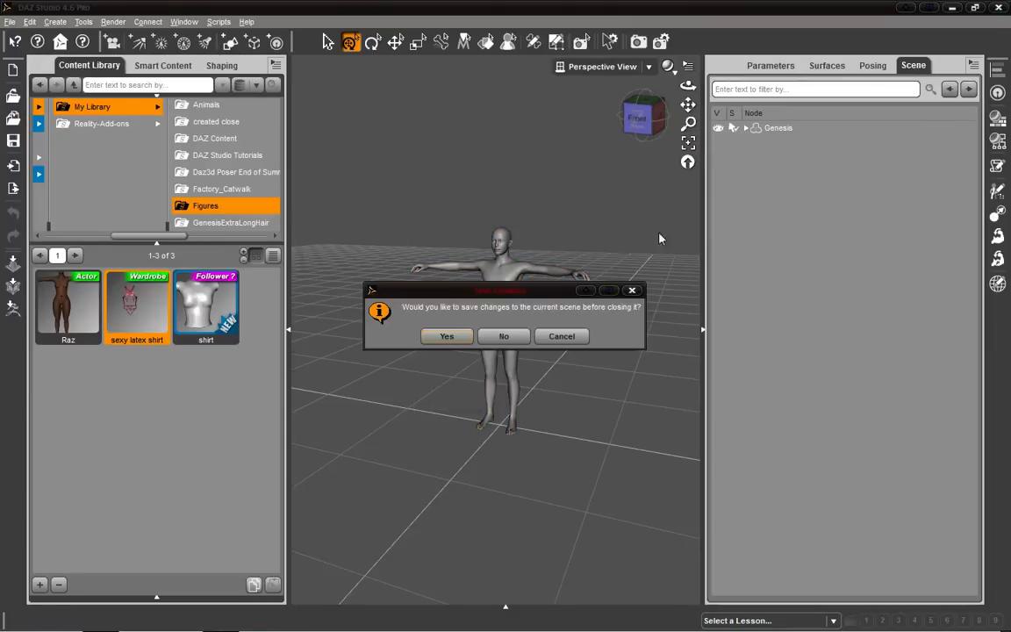
left_click(506, 338)
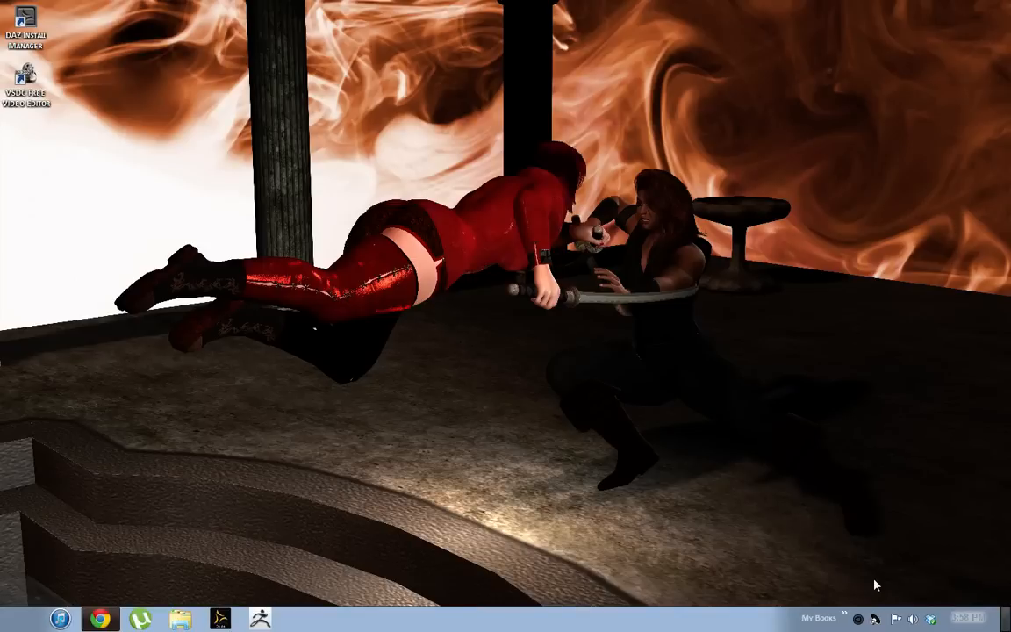
left_click(223, 620)
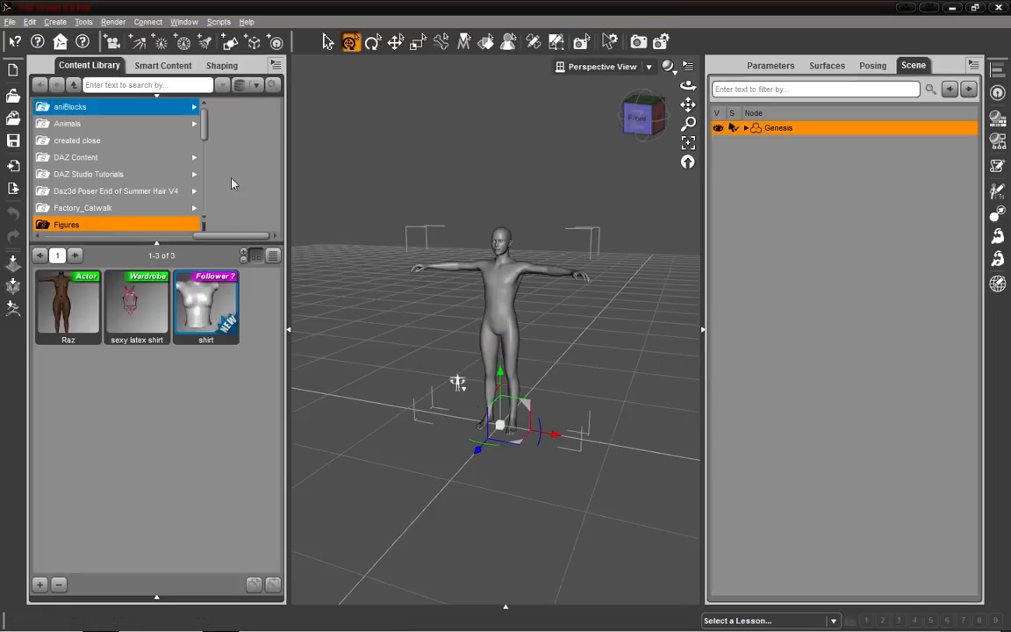
Switch the content pane to Smart Content.
left_click(177, 68)
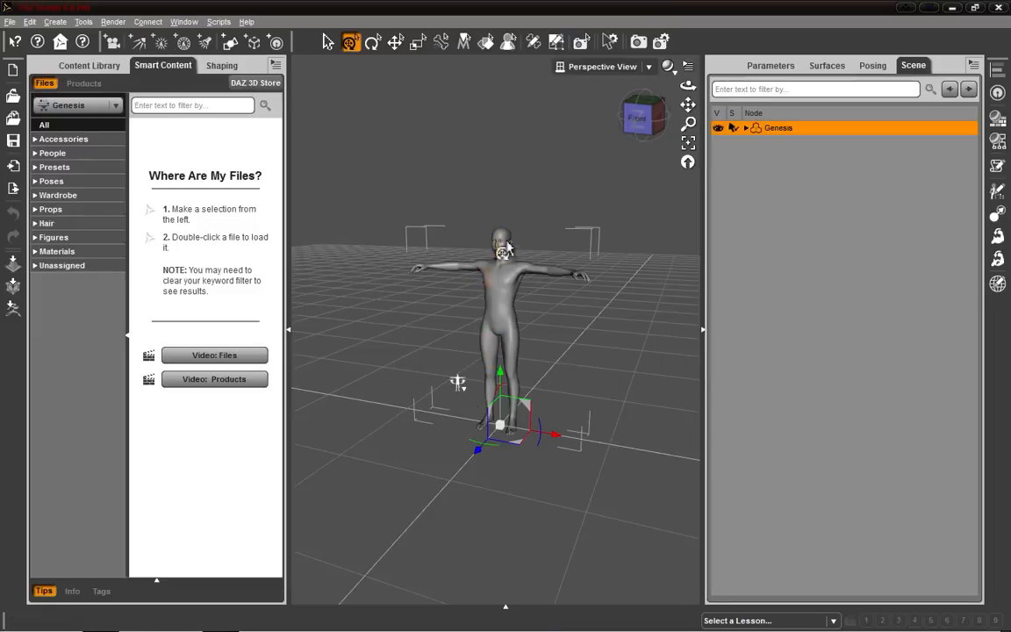
left_click(288, 330)
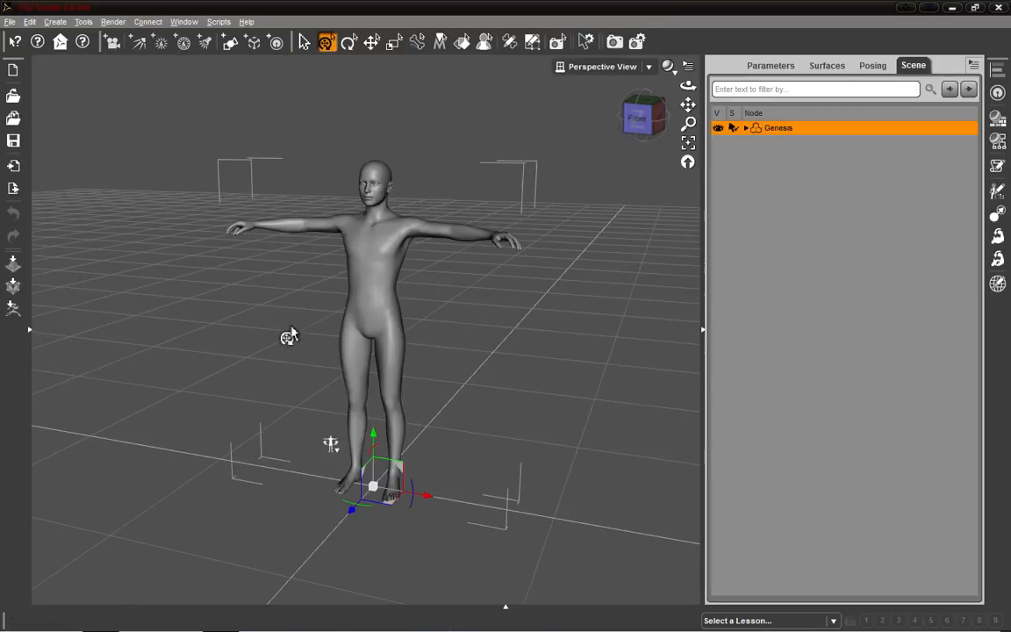
mouse_move(639, 123)
left_mouse_down()
mouse_move(700, 118)
mouse_move(645, 121)
left_mouse_up()
left_click(32, 341)
left_click(30, 331)
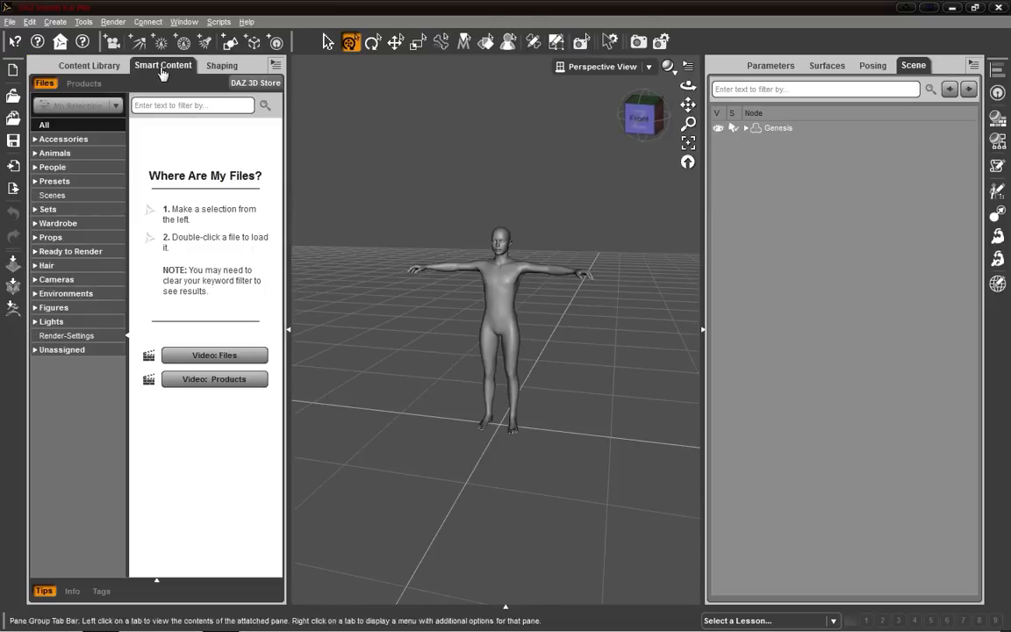
Load the Genesis figure from the People category of Smart Content into the scene.
left_click(52, 167)
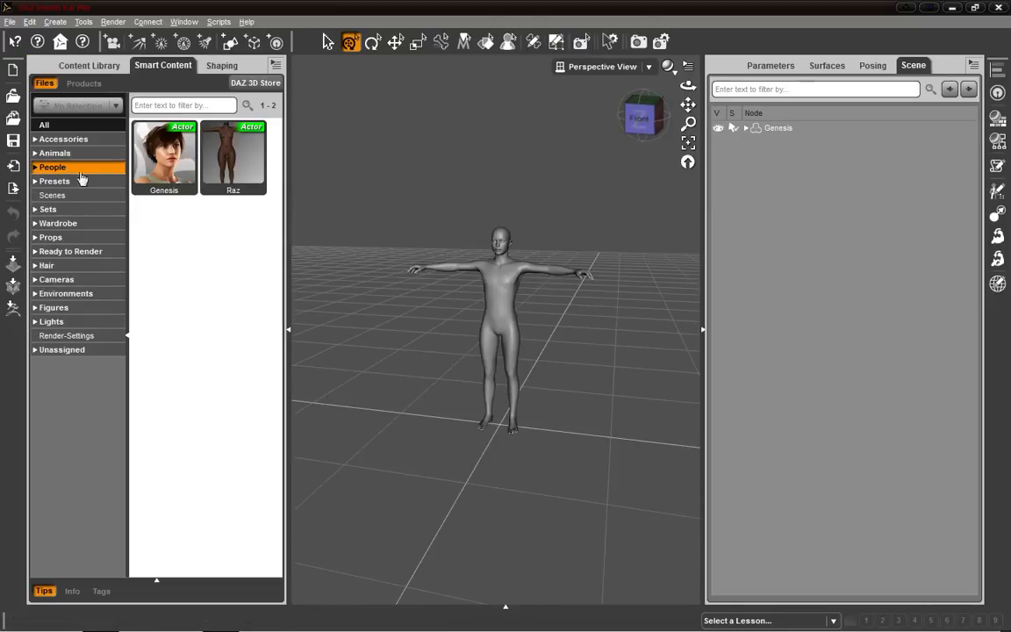
left_click(162, 149)
left_click(501, 301)
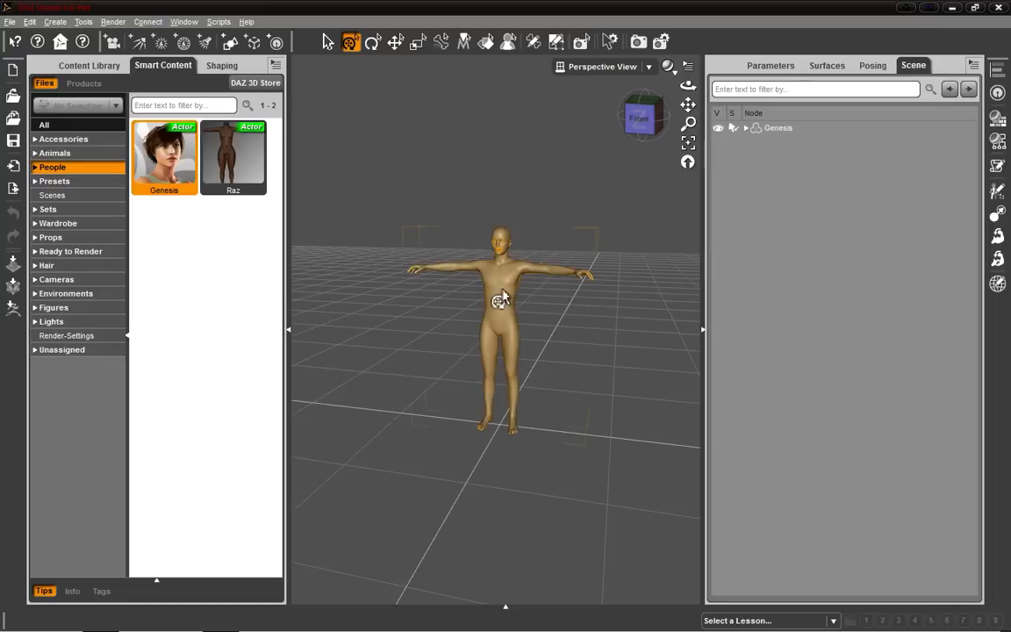
right_click(501, 290)
left_click(540, 355)
left_click_drag(170, 166, 481, 386)
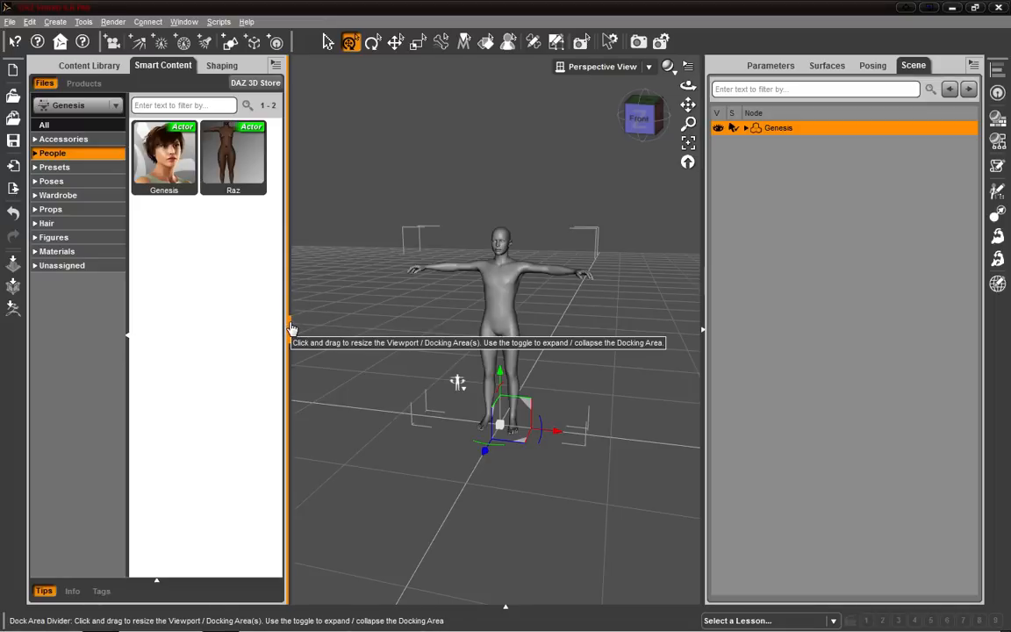
Apply the Basic Female shape to Genesis at 1.00 from the Shaping pane's Actor presets.
left_click(221, 65)
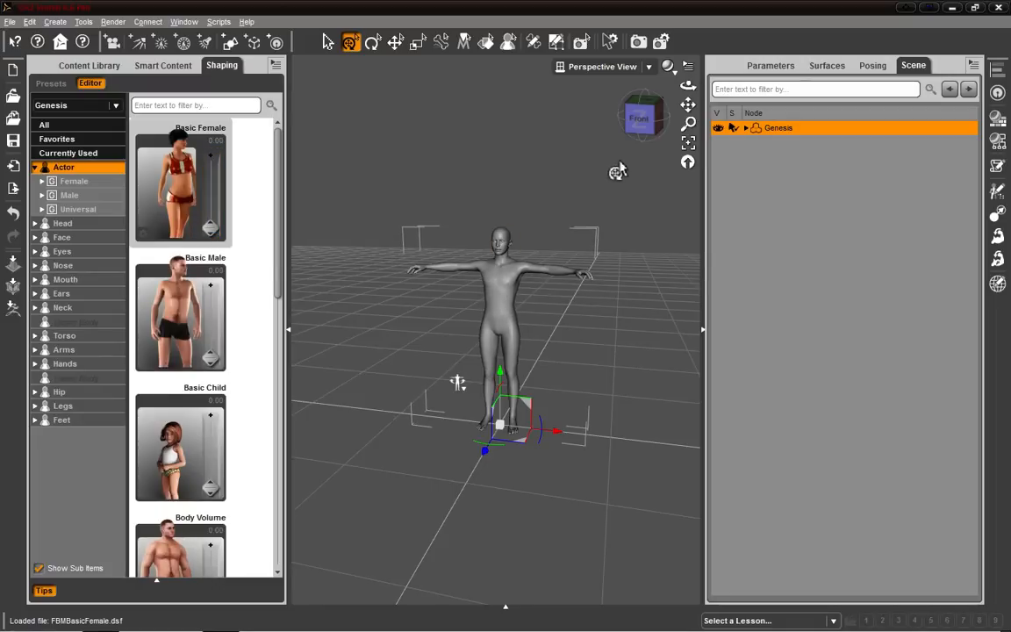
scroll(614, 188, "up", 5)
left_click_drag(638, 121, 680, 125)
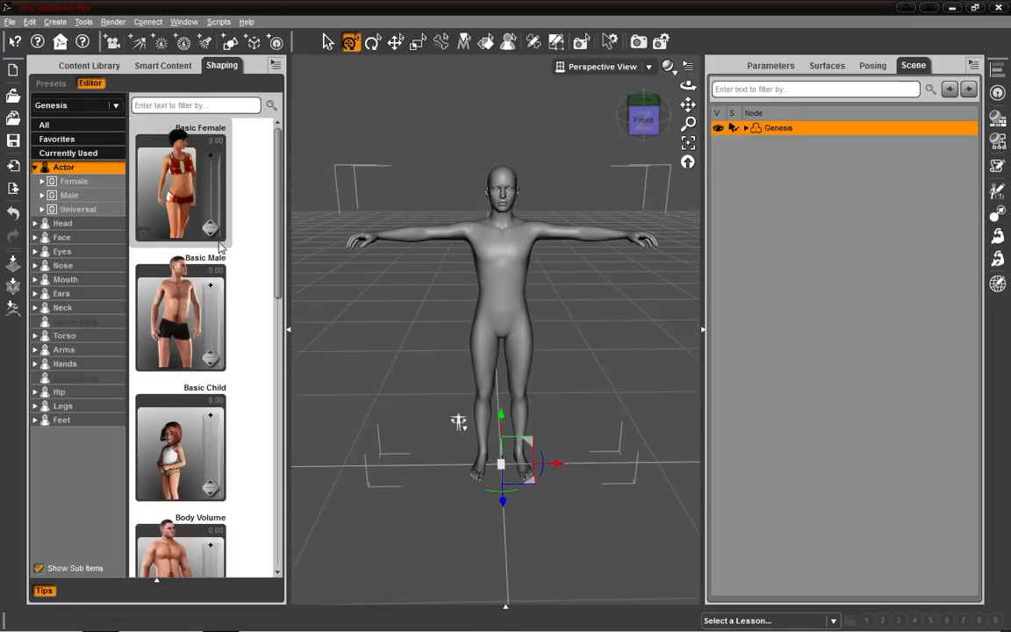
left_click(217, 132)
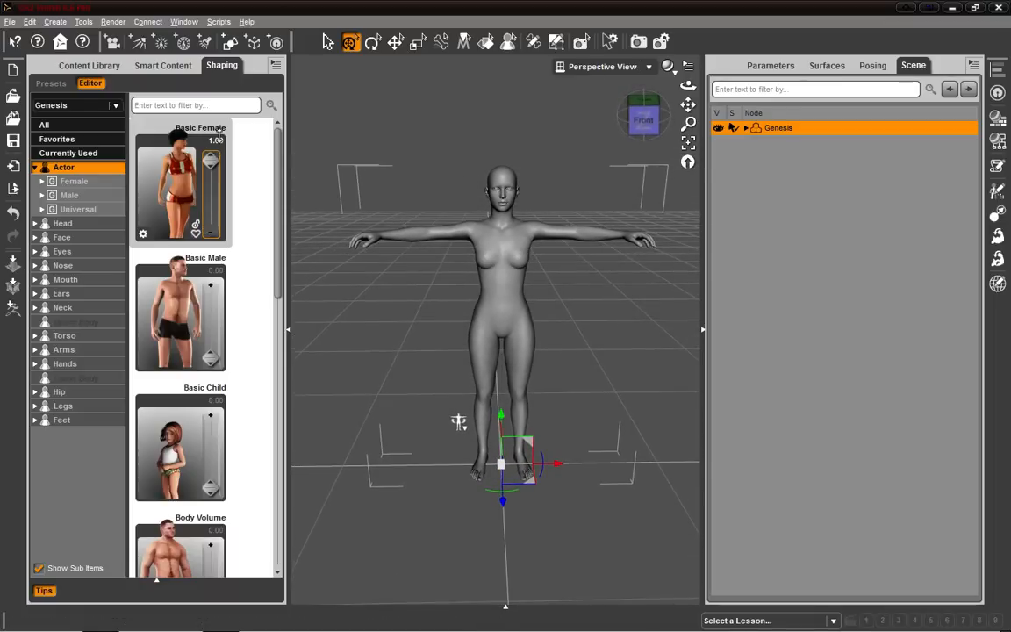
Browse the Actor shaping presets and set Basic Female back to 0.
left_click_drag(647, 122, 639, 121)
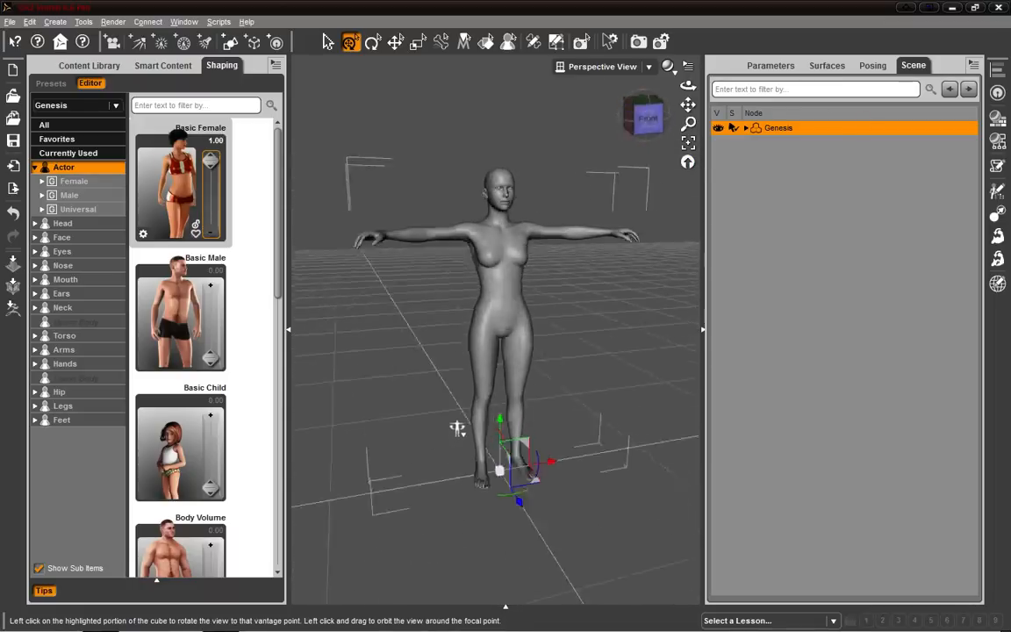
scroll(219, 368, "down", 5)
scroll(231, 400, "down", 2)
scroll(232, 386, "up", 3)
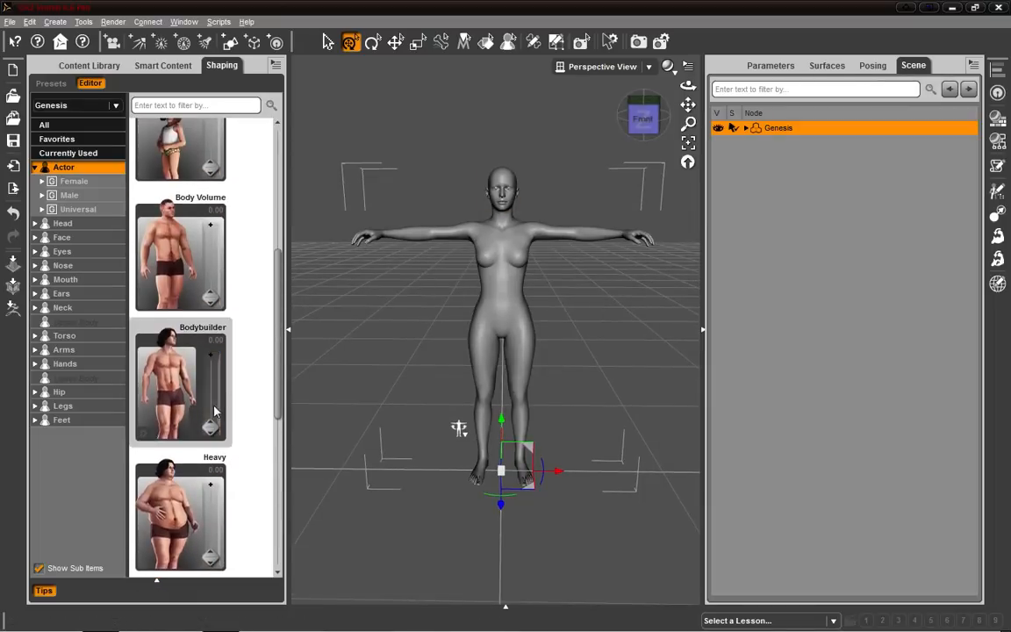
mouse_move(211, 427)
left_mouse_down()
mouse_move(217, 317)
mouse_move(214, 436)
left_mouse_up()
left_click_drag(277, 335, 277, 239)
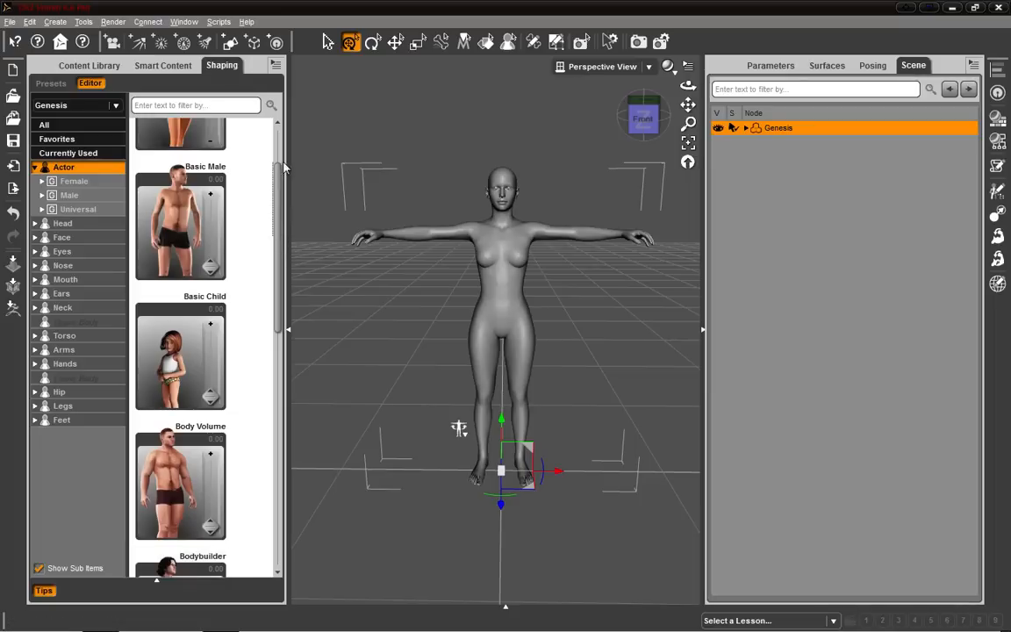
scroll(250, 144, "up", 2)
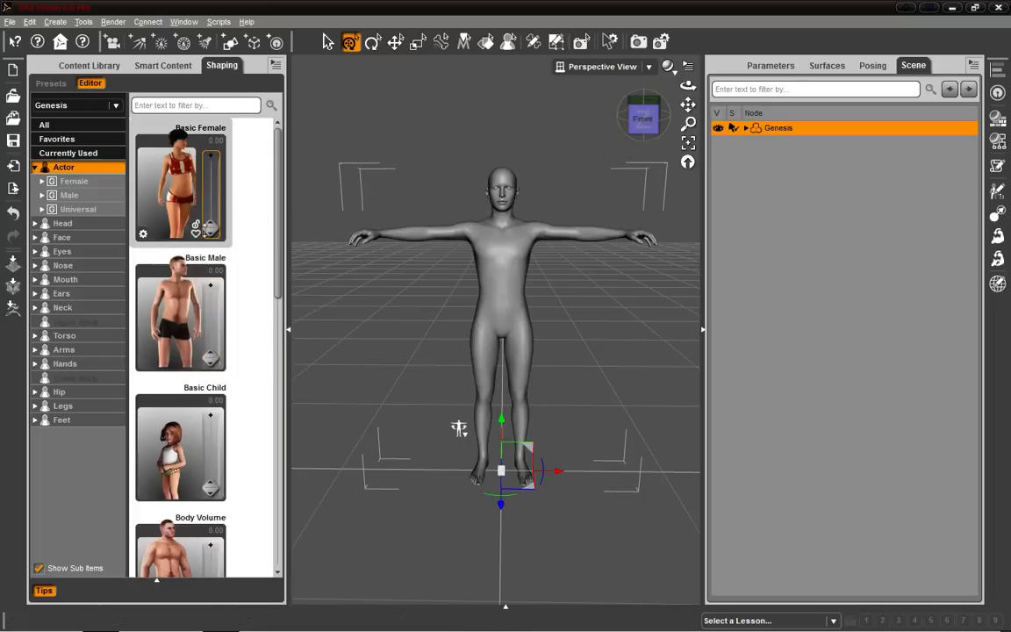
Collapse the left docking pane to enlarge the viewport.
left_click(289, 332)
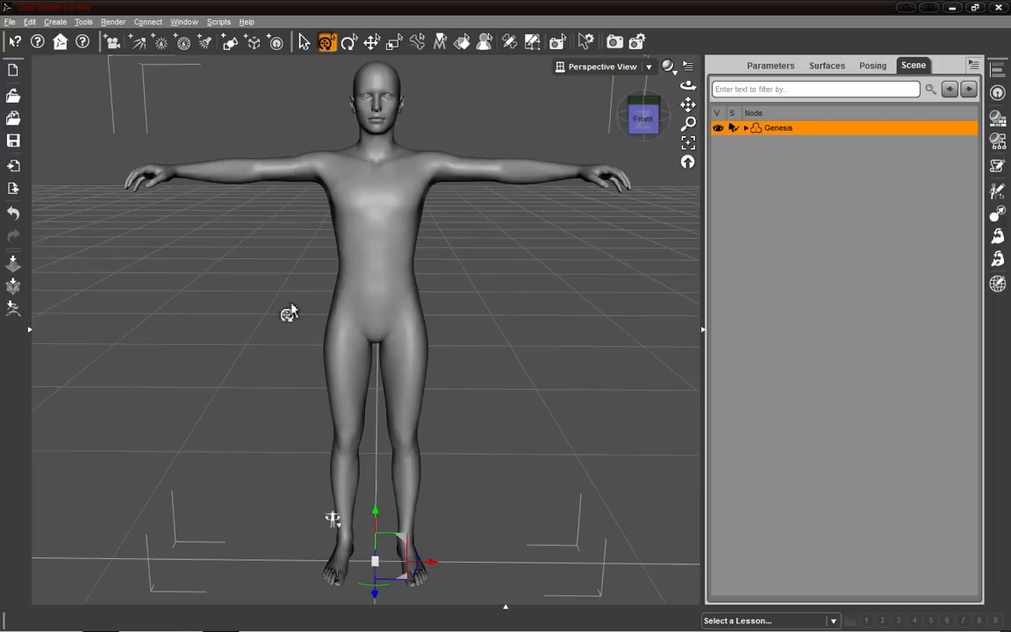
left_click(653, 117)
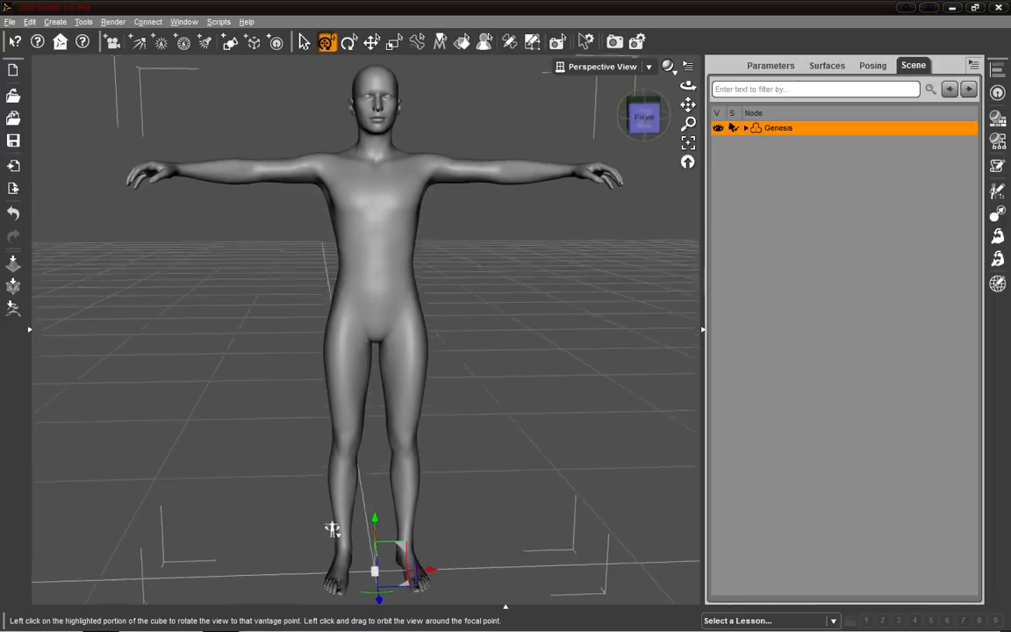
mouse_move(319, 525)
middle_mouse_down()
mouse_move(334, 534)
mouse_move(335, 511)
mouse_move(315, 497)
mouse_move(327, 497)
mouse_move(331, 545)
mouse_move(331, 524)
middle_mouse_up()
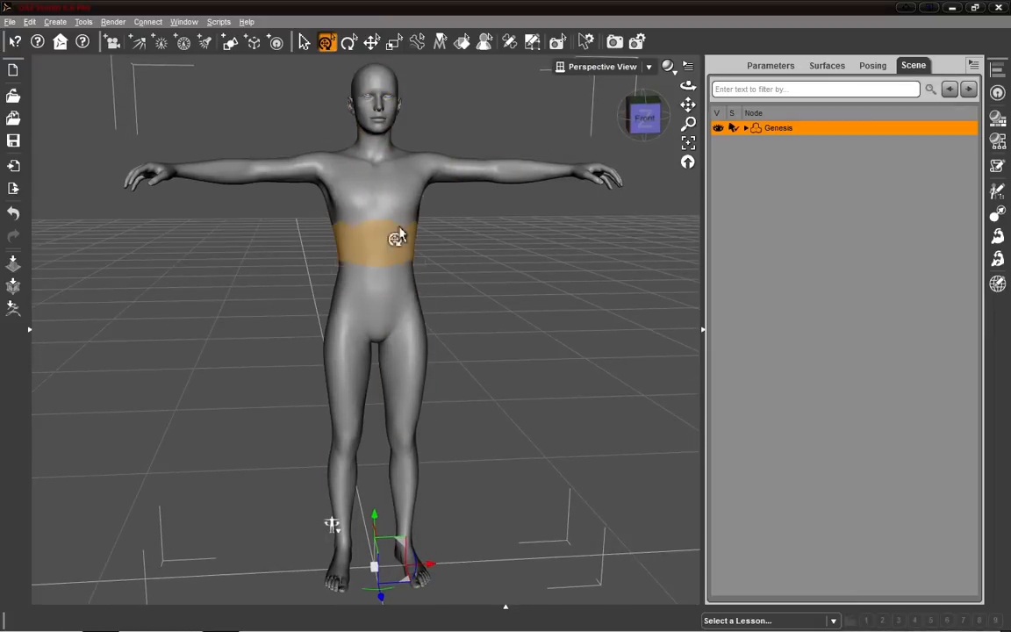
middle_click_drag(331, 526, 332, 481)
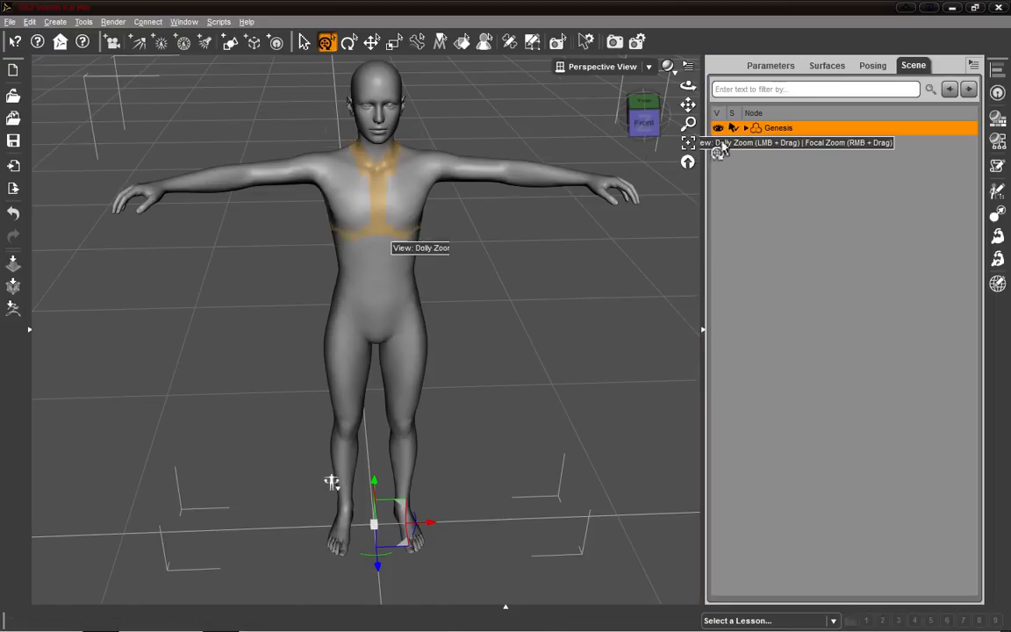
Open the Genesis figure's Mesh Resolution parameters.
left_click(756, 68)
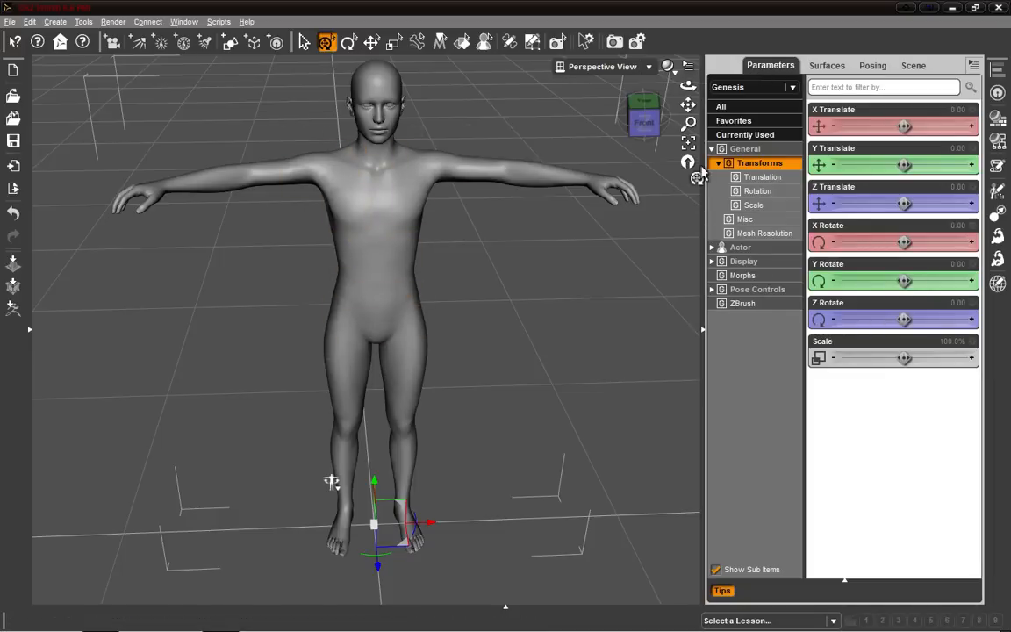
left_click(643, 122)
middle_click_drag(333, 510, 333, 517)
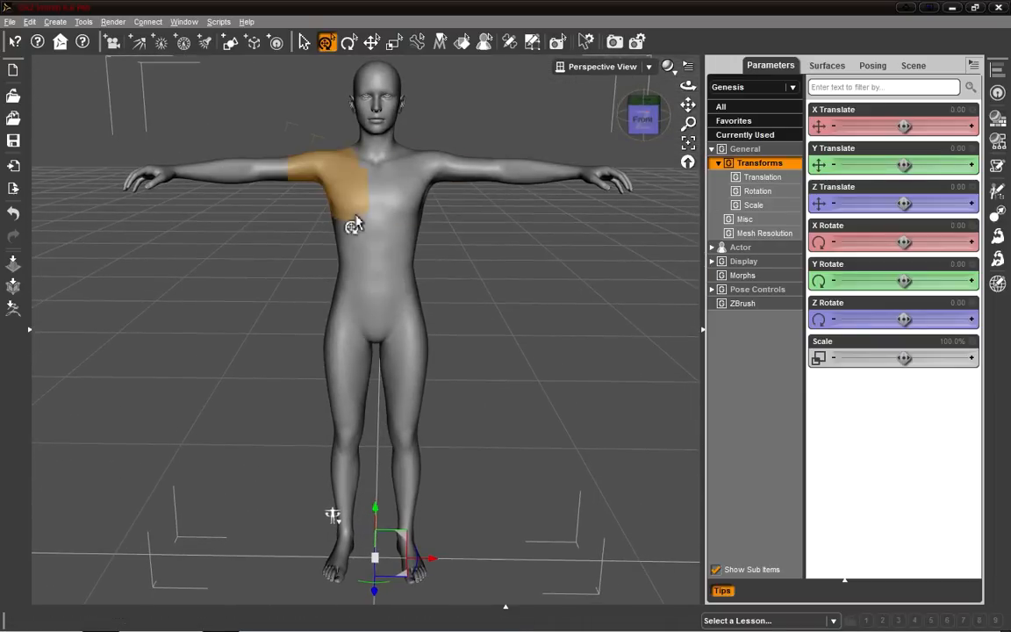
middle_click_drag(545, 226, 548, 240)
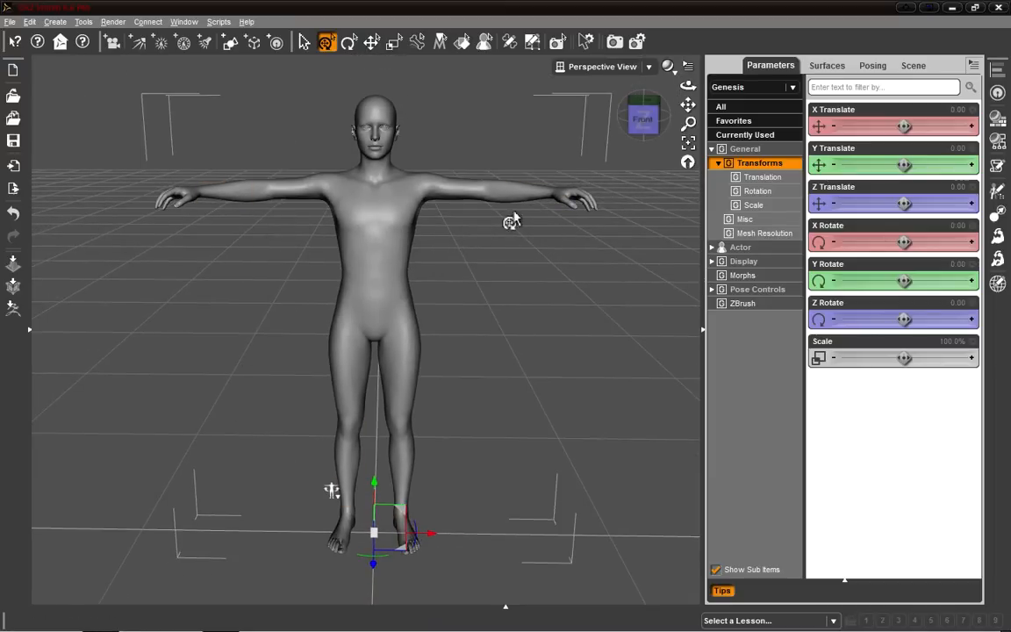
scroll(502, 237, "up", 2)
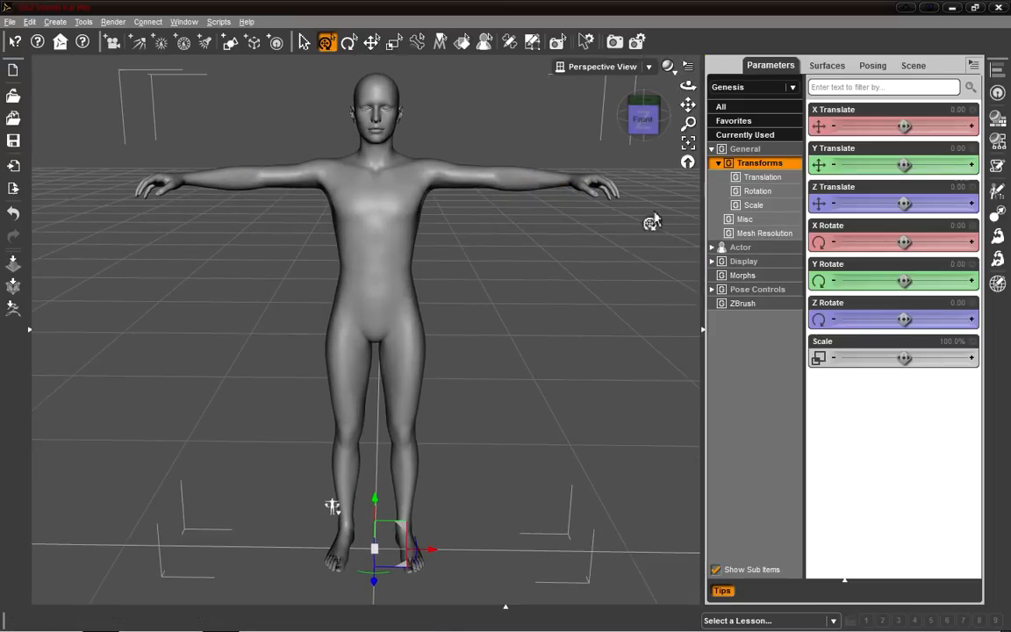
left_click(729, 107)
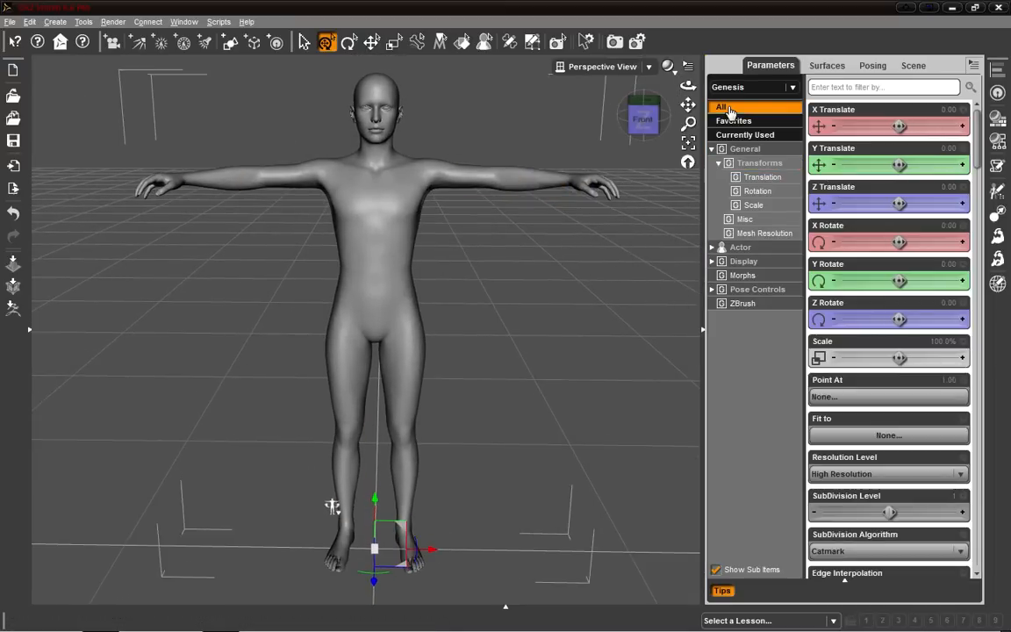
left_click(756, 235)
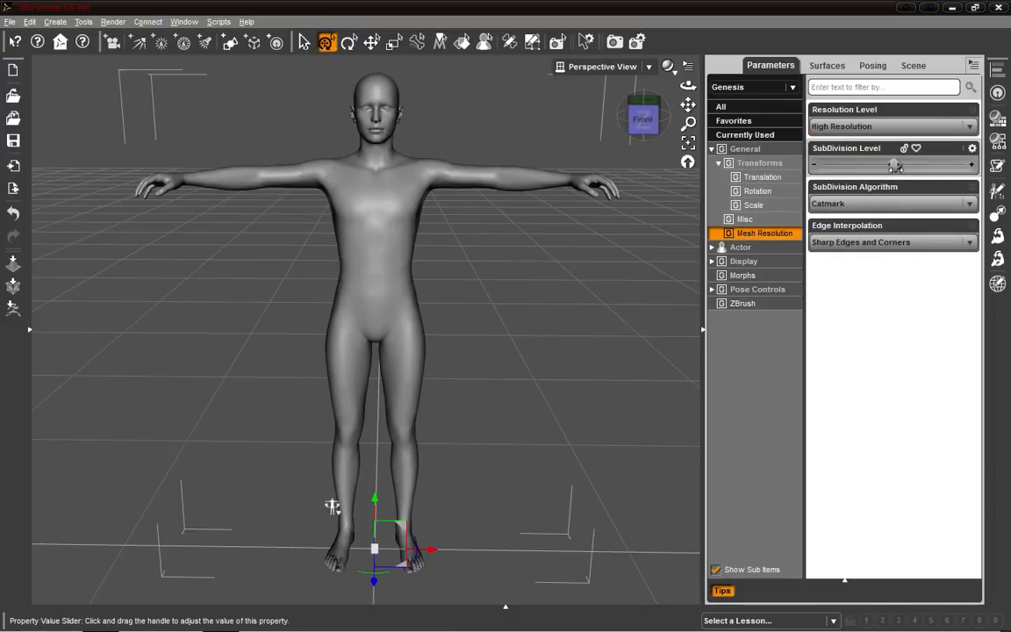
Switch the viewport draw style to Wire Texture Shaded to show the mesh.
left_click(668, 66)
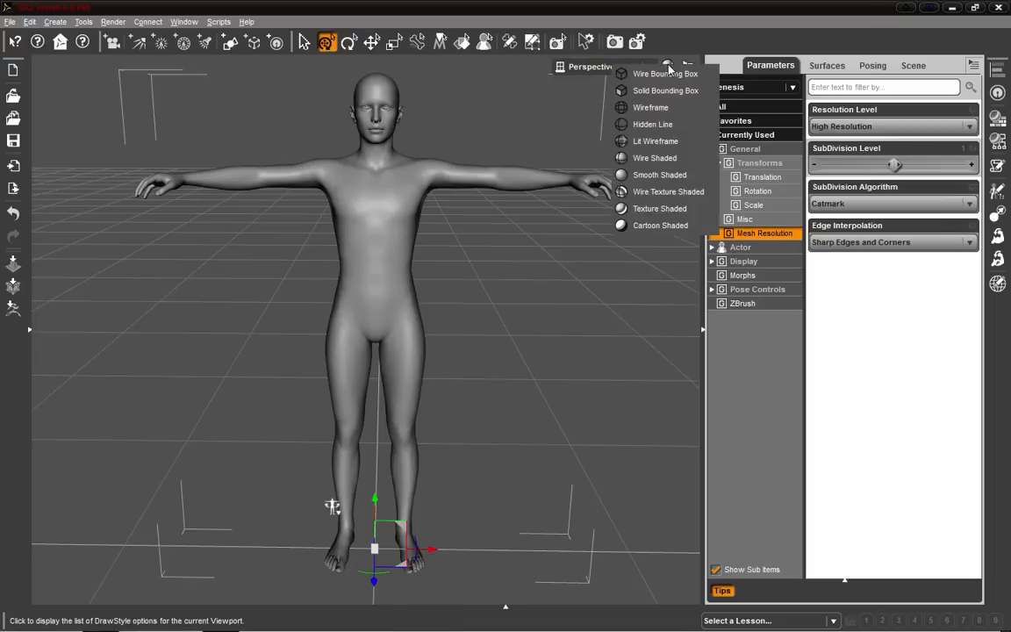
left_click(665, 191)
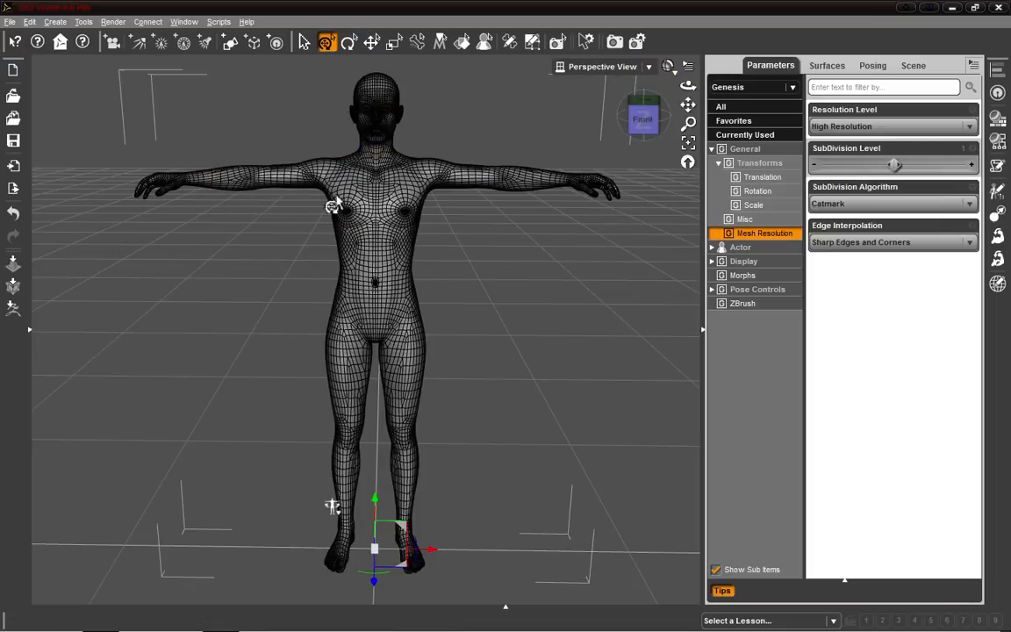
scroll(537, 261, "up", 5)
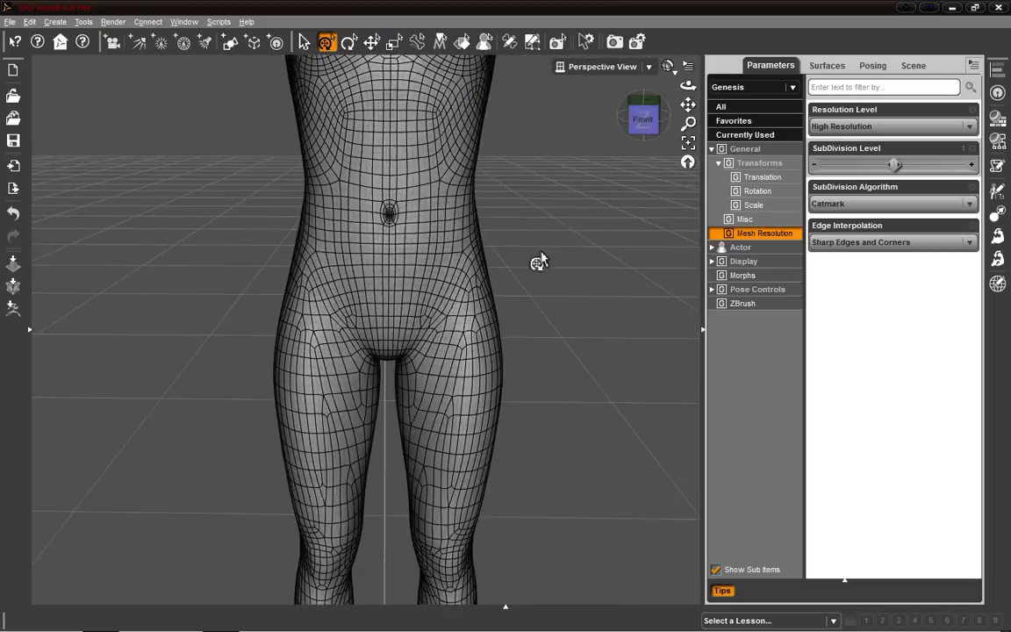
scroll(538, 262, "up", 5)
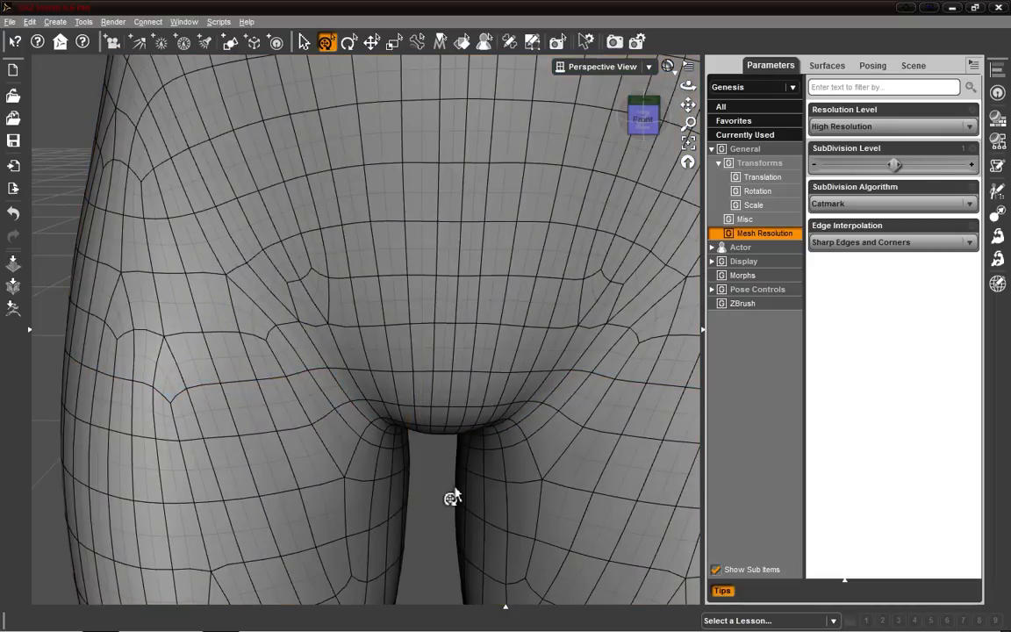
scroll(450, 496, "down", 10)
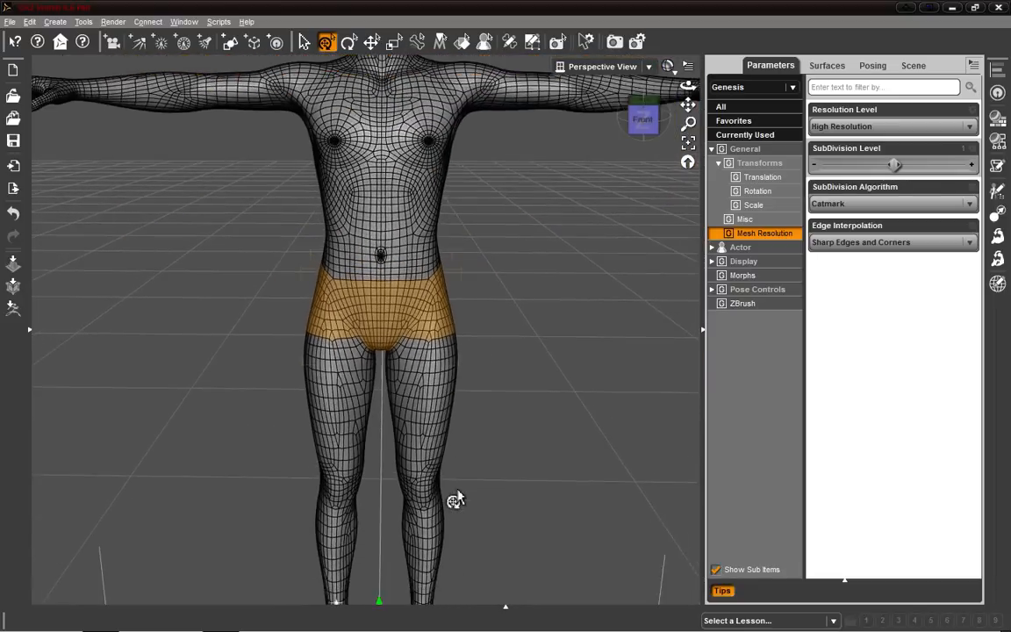
scroll(454, 499, "down", 5)
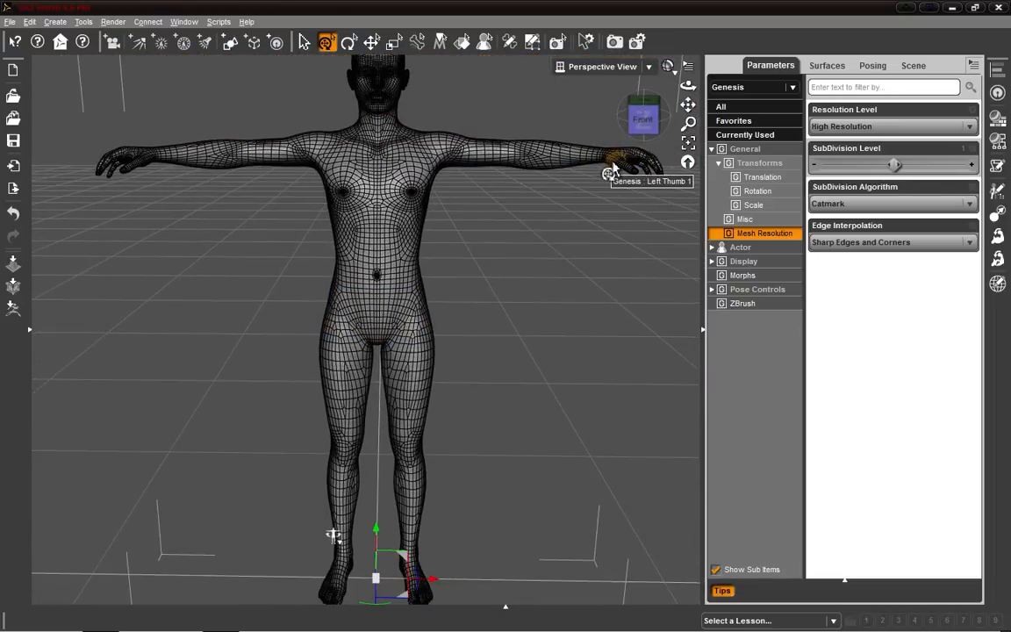
Switch the viewport draw style back to Texture Shaded.
left_click_drag(647, 115, 633, 171)
left_click_drag(333, 382, 334, 536)
left_click_drag(645, 115, 619, 115)
left_click(666, 68)
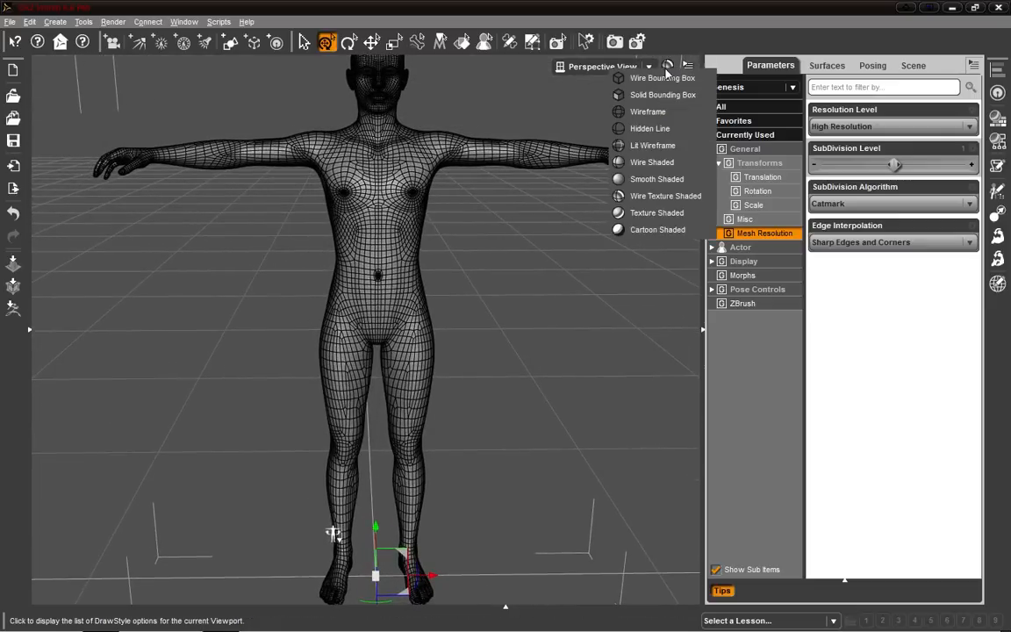
left_click(656, 212)
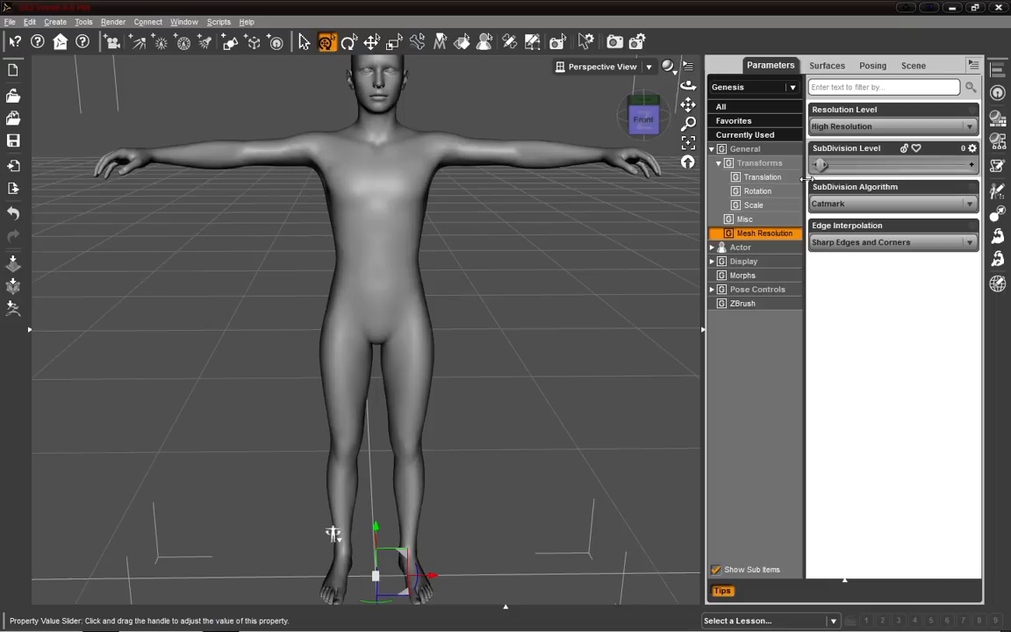
Set the Genesis resolution level to Base and send the figure to ZBrush, exporting at current resolution with deformations.
left_click(886, 127)
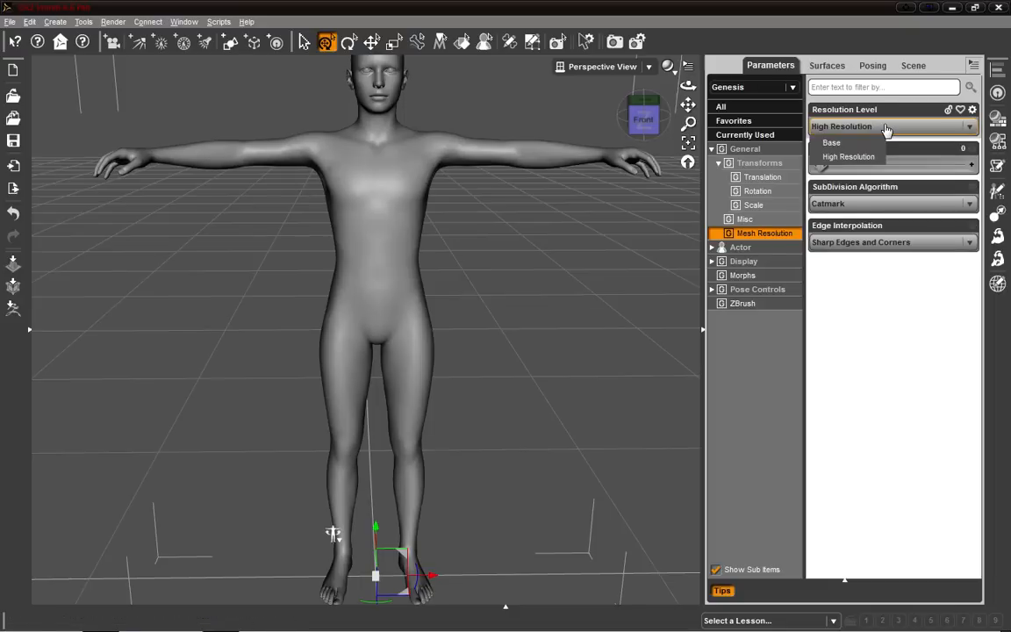
left_click(853, 143)
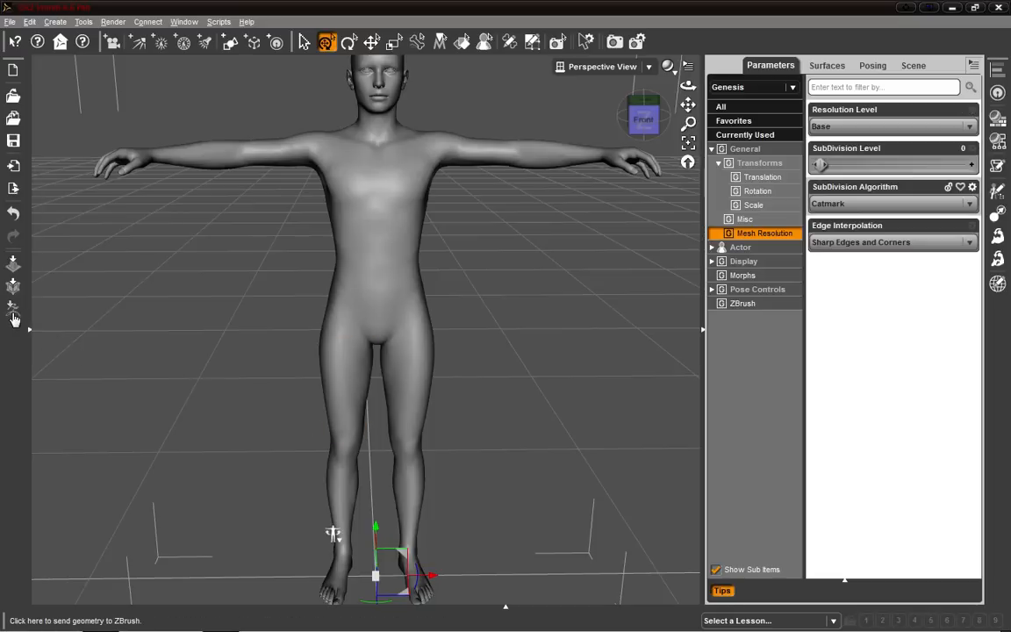
left_click(8, 22)
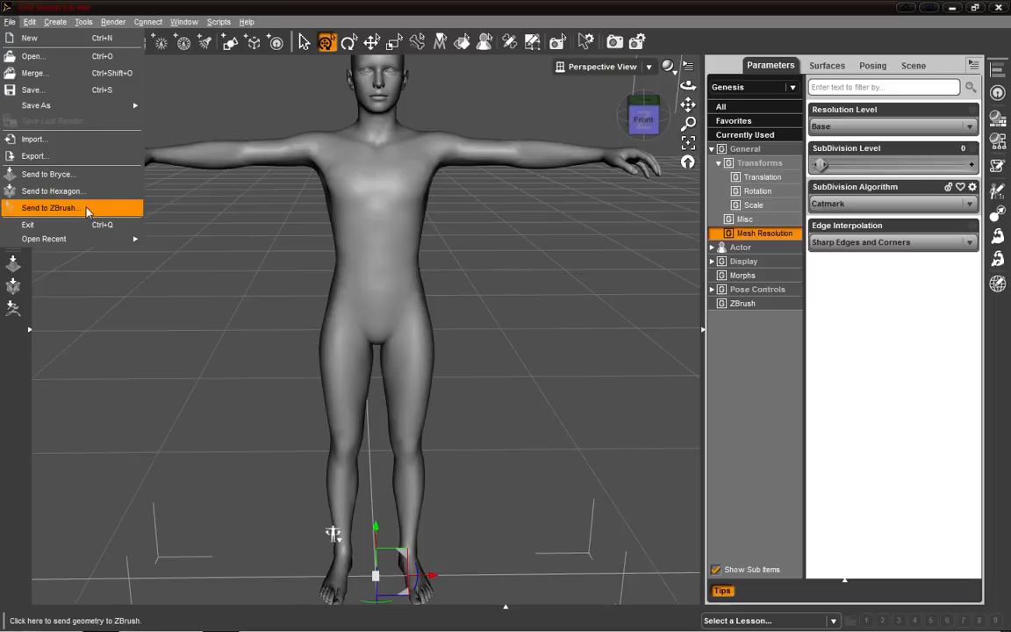
left_click(52, 208)
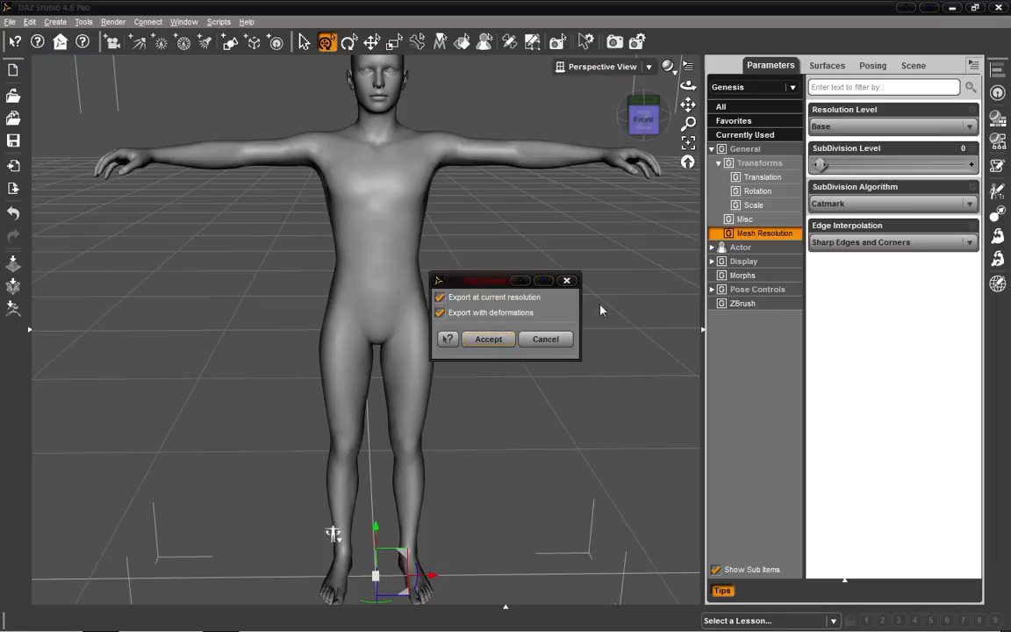
left_click(488, 339)
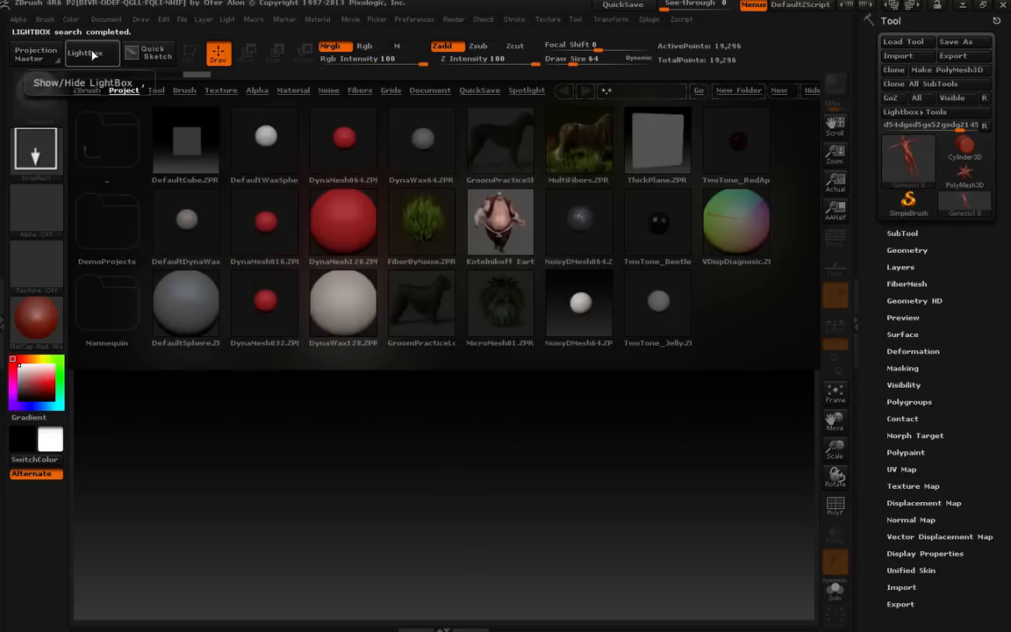
Close LightBox, draw the imported Genesis mesh onto the canvas and enter Edit mode.
left_click(93, 54)
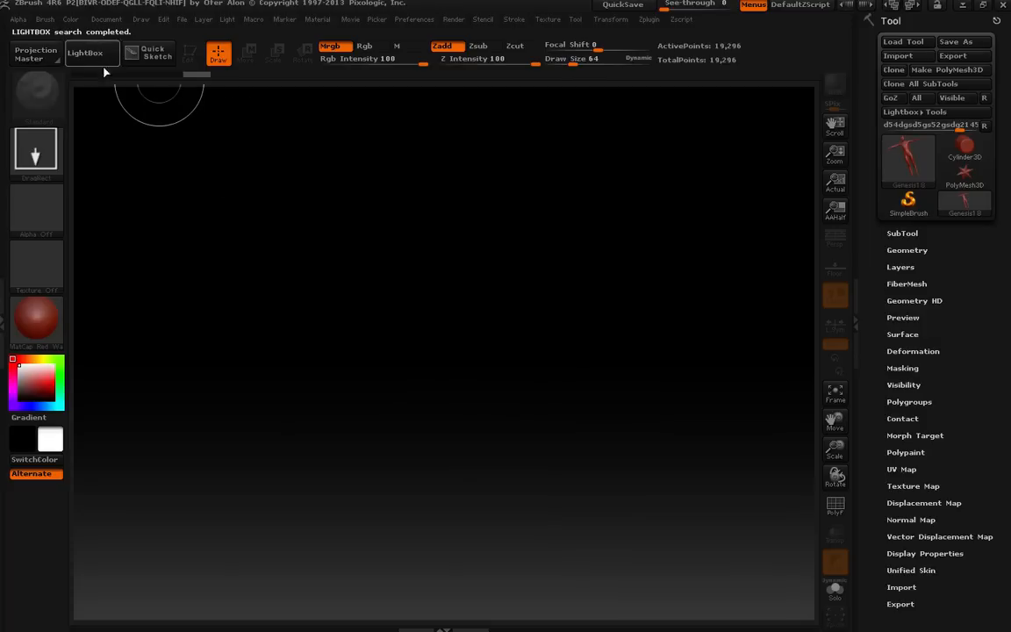
mouse_move(441, 372)
left_mouse_down()
mouse_move(442, 451)
mouse_move(471, 535)
mouse_move(442, 580)
mouse_move(442, 627)
left_mouse_up()
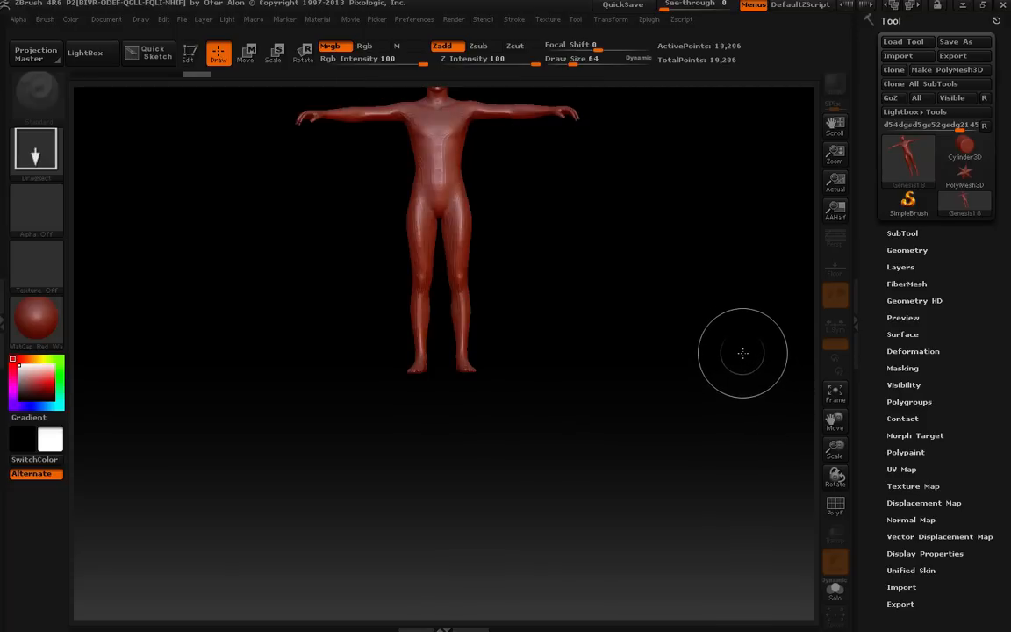
left_click(188, 62)
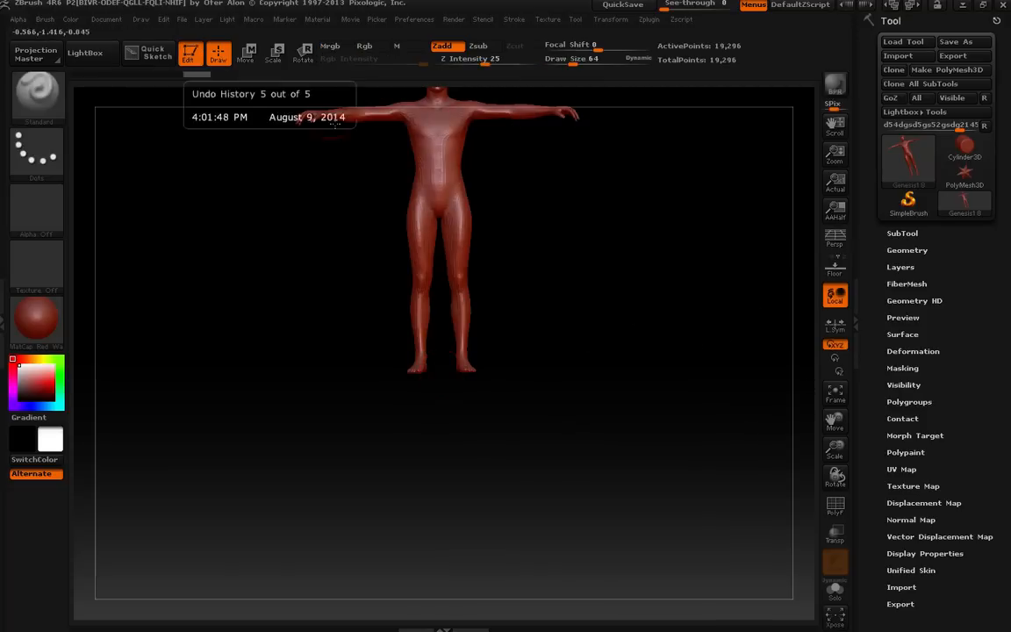
Frame the Genesis mesh in the canvas and rotate the view around it.
left_click_drag(587, 182, 578, 313, "alt")
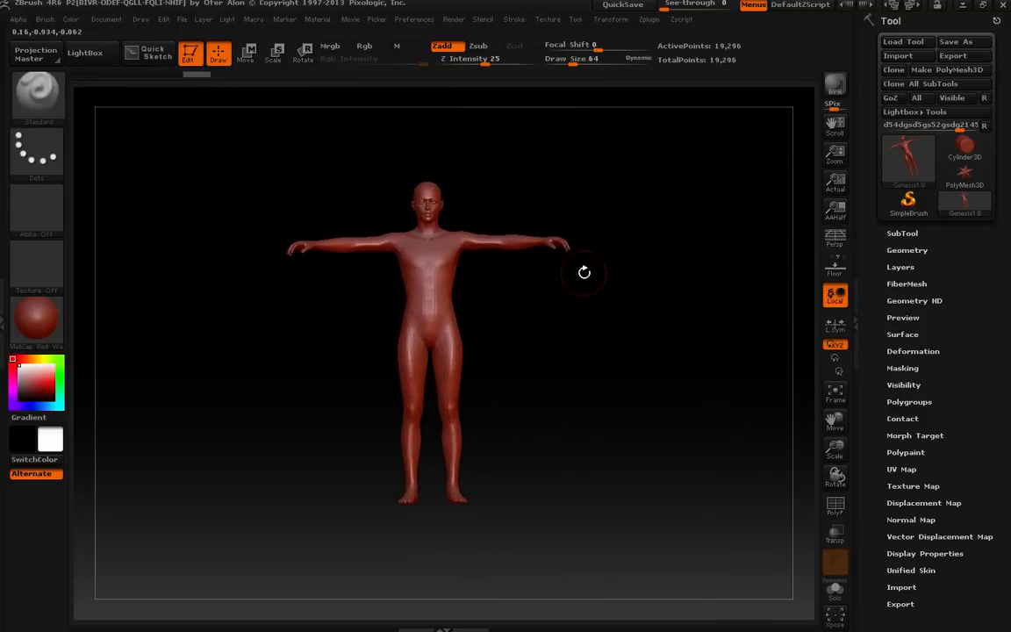
left_click(835, 395)
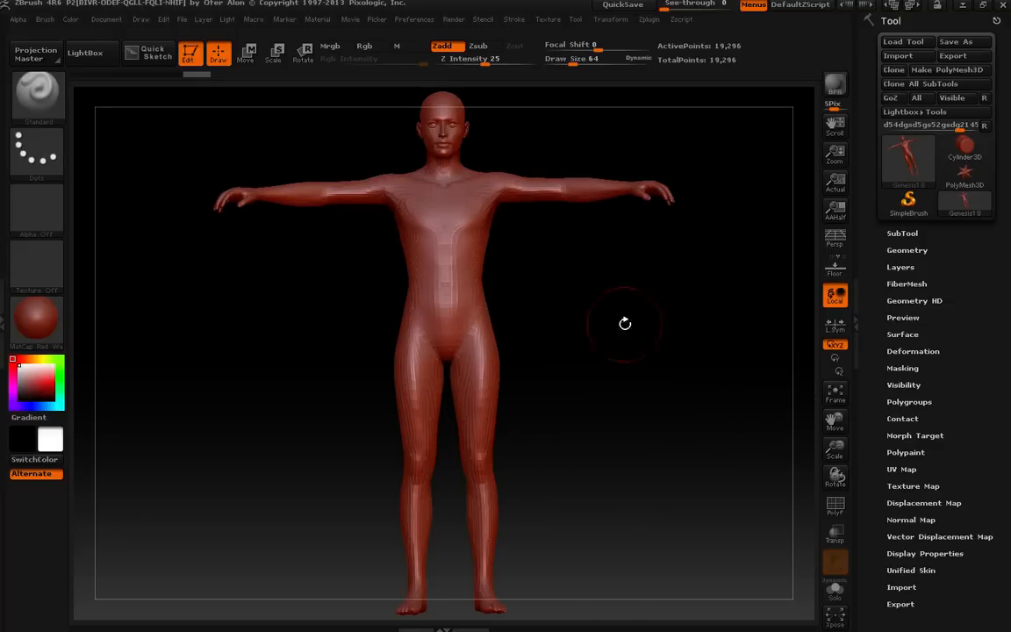
left_click_drag(701, 309, 80, 216)
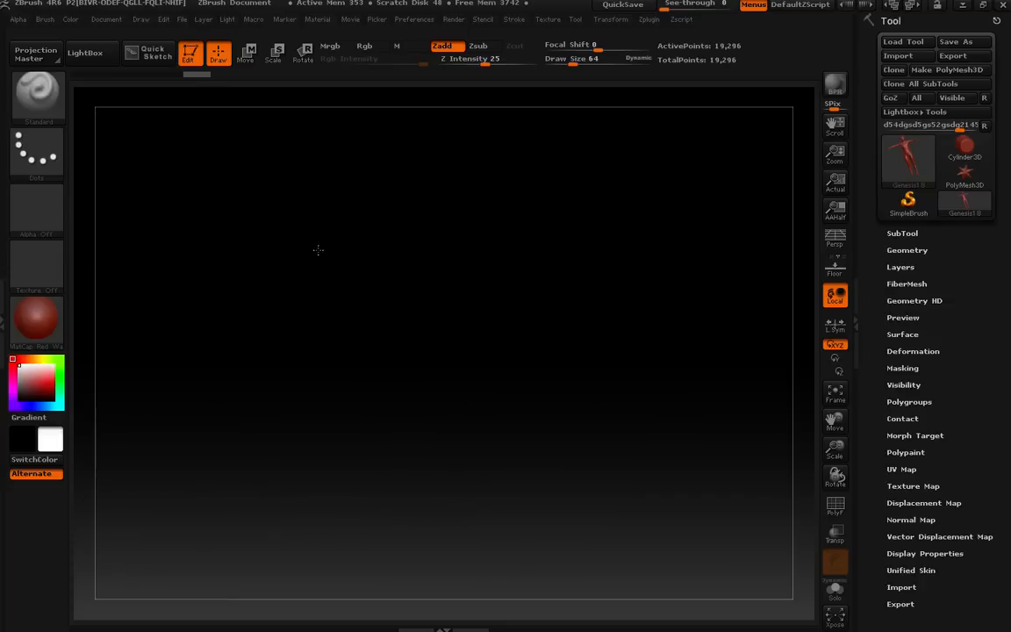
left_click(835, 392)
left_click_drag(634, 454, 495, 376)
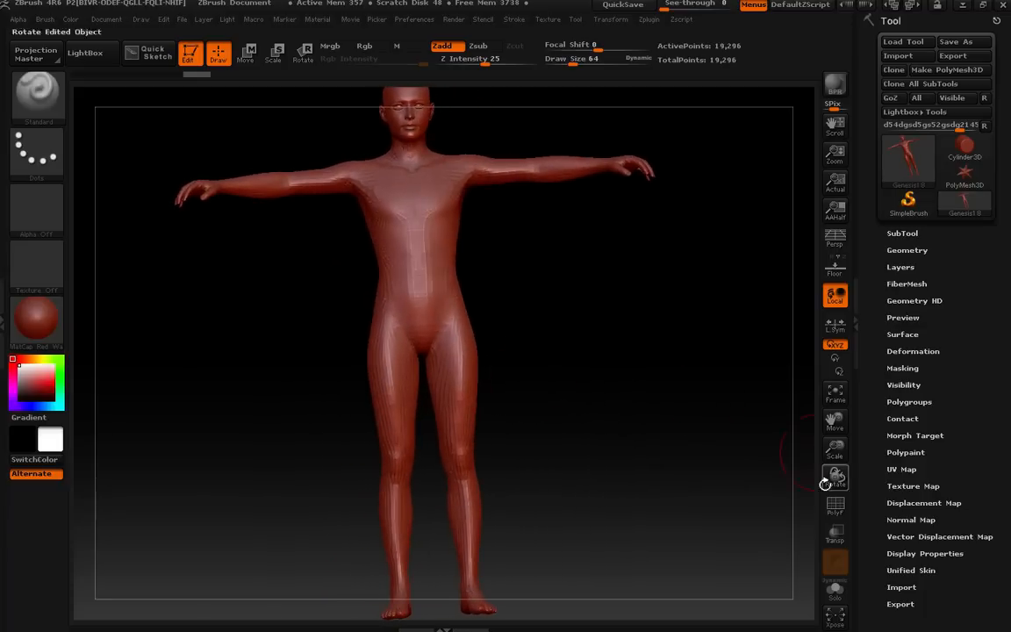
left_click_drag(744, 406, 729, 402, "shift")
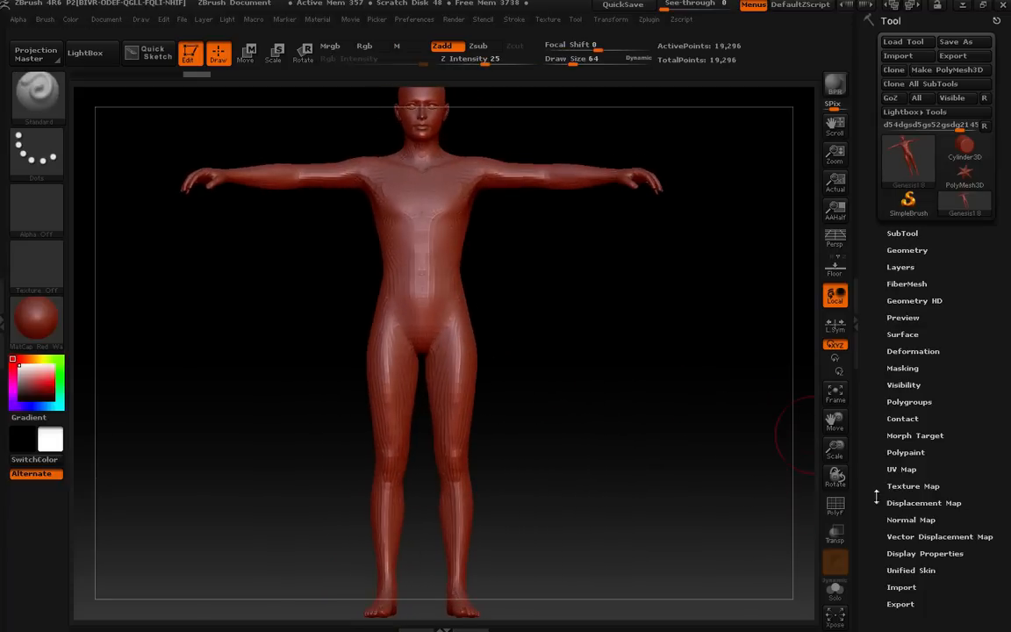
left_click_drag(834, 421, 838, 458)
left_click(831, 398)
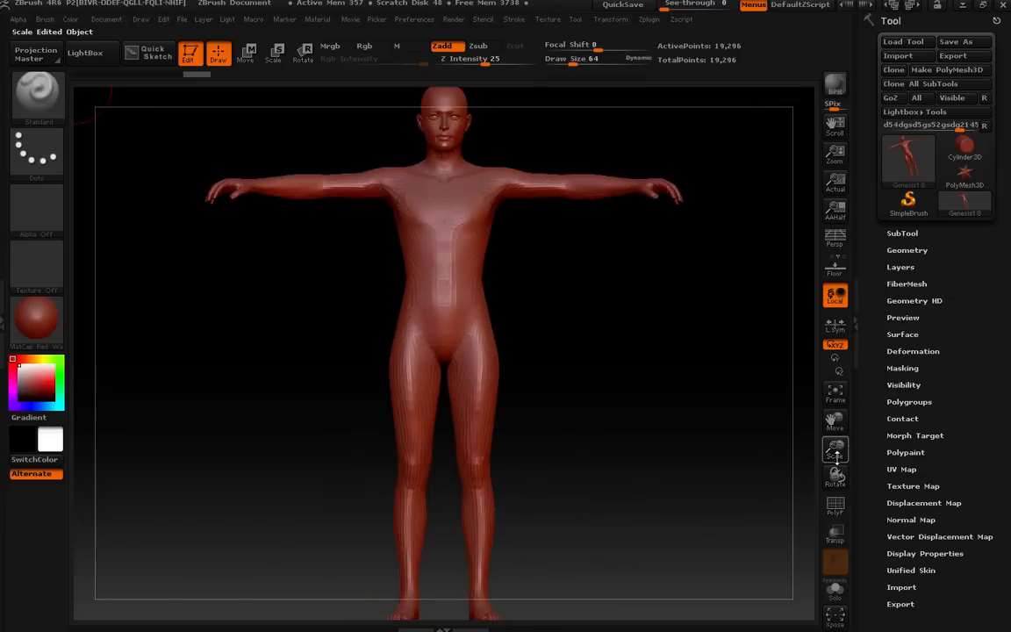
left_click(835, 391)
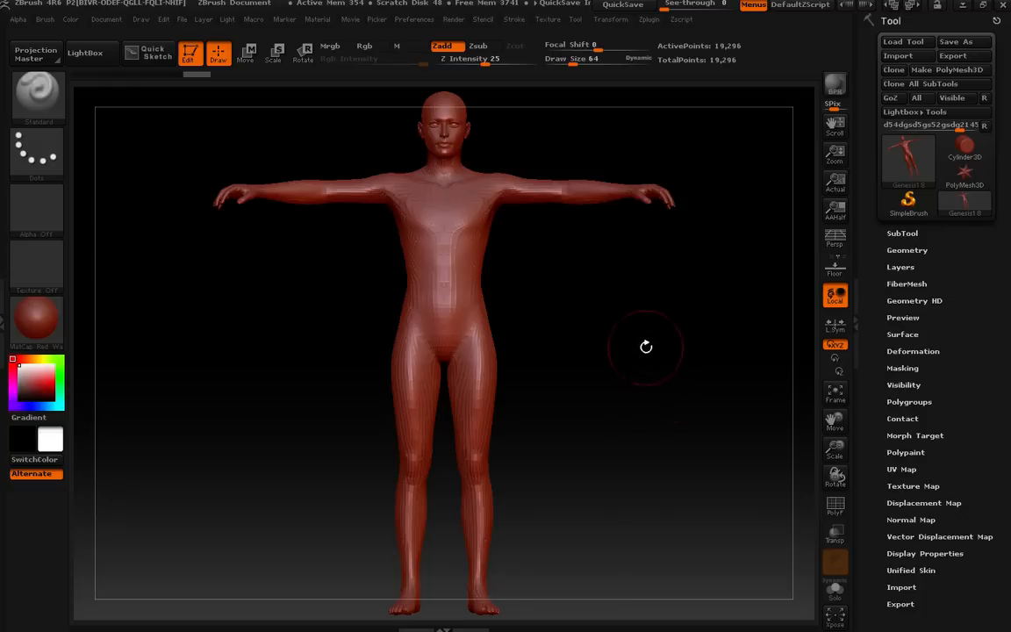
mouse_move(643, 325)
left_mouse_down()
mouse_move(613, 351)
mouse_move(596, 332)
mouse_move(616, 321)
mouse_move(583, 358)
mouse_move(739, 345)
mouse_move(670, 293)
mouse_move(650, 341)
mouse_move(569, 336)
mouse_move(636, 350)
mouse_move(637, 319)
left_mouse_up()
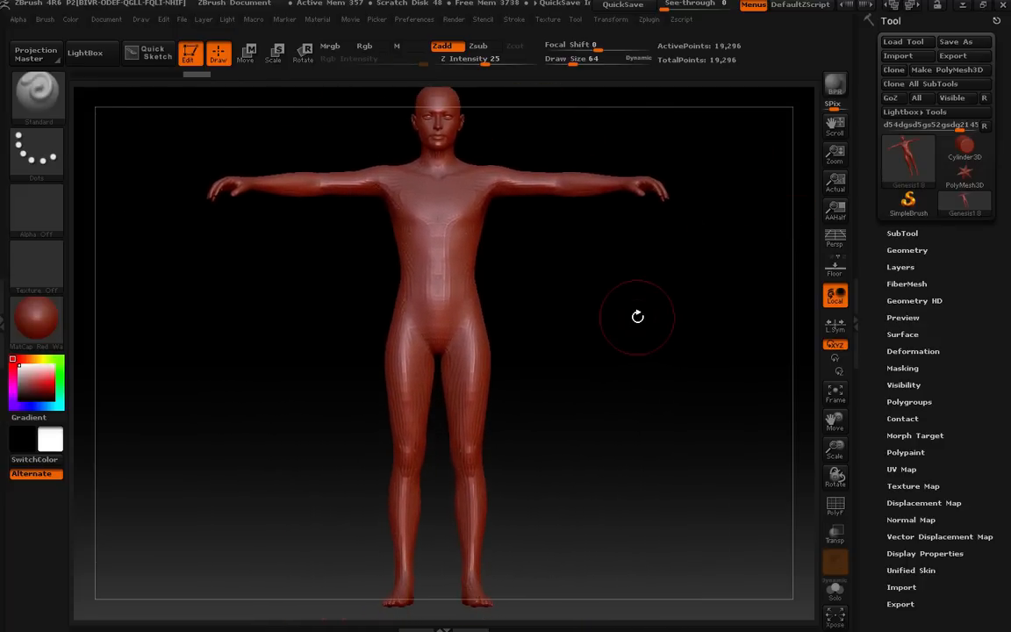
left_click_drag(637, 316, 376, 360)
left_click_drag(534, 347, 296, 350)
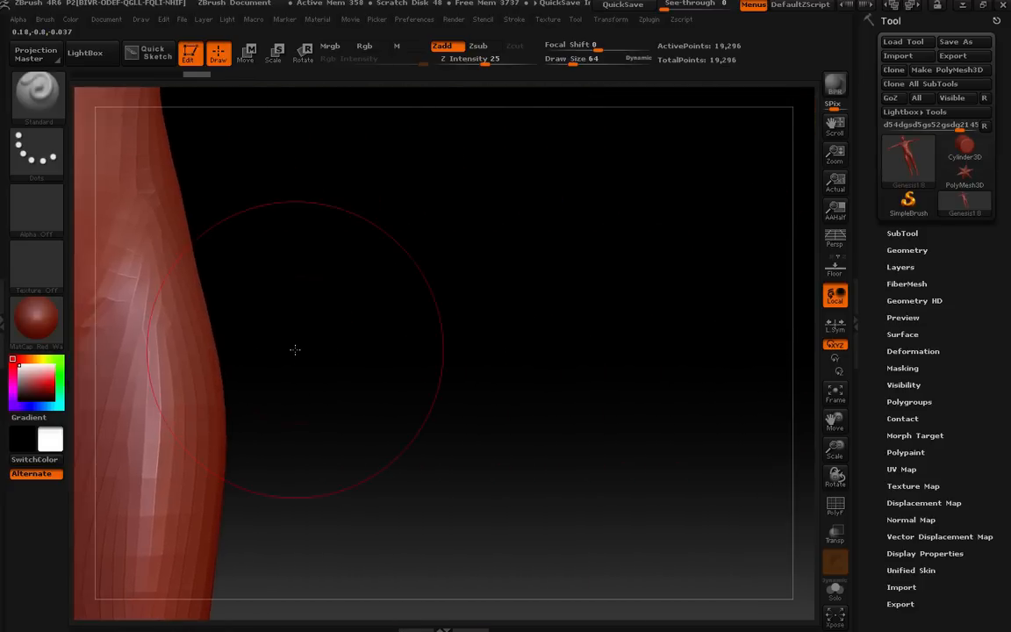
left_click_drag(654, 348, 509, 345)
left_click_drag(398, 345, 587, 402)
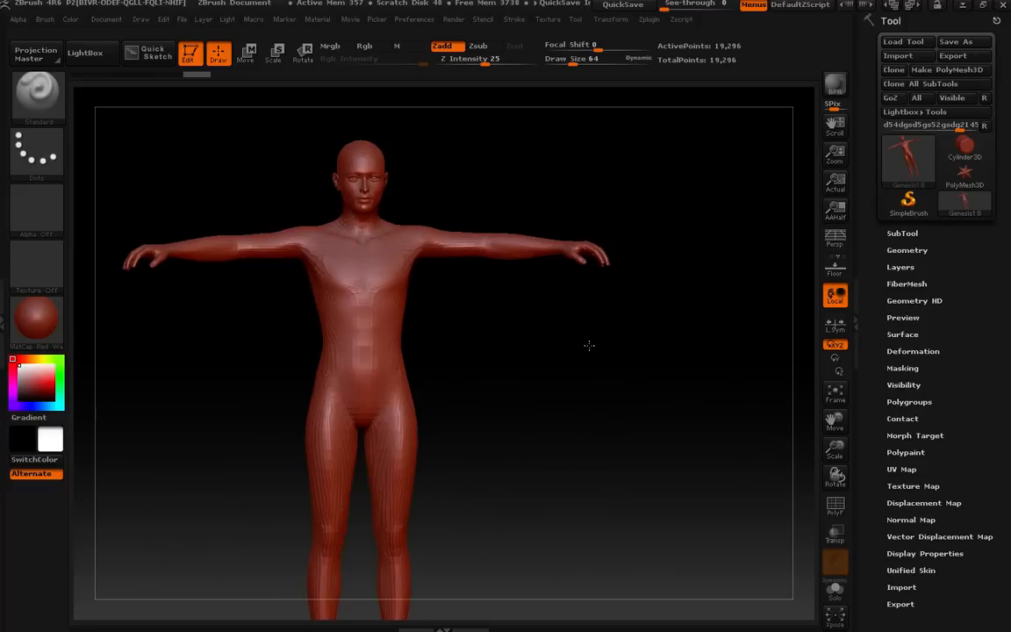
mouse_move(589, 346)
left_mouse_down()
mouse_move(597, 412)
mouse_move(598, 388)
mouse_move(580, 400)
mouse_move(595, 351)
mouse_move(636, 352)
mouse_move(606, 412)
mouse_move(597, 384)
mouse_move(577, 389)
mouse_move(582, 451)
mouse_move(598, 476)
mouse_move(586, 371)
mouse_move(510, 388)
mouse_move(160, 332)
mouse_move(471, 350)
mouse_move(444, 324)
mouse_move(217, 329)
mouse_move(510, 340)
mouse_move(606, 355)
mouse_move(571, 331)
mouse_move(570, 352)
mouse_move(550, 335)
mouse_move(611, 358)
mouse_move(605, 351)
left_mouse_up()
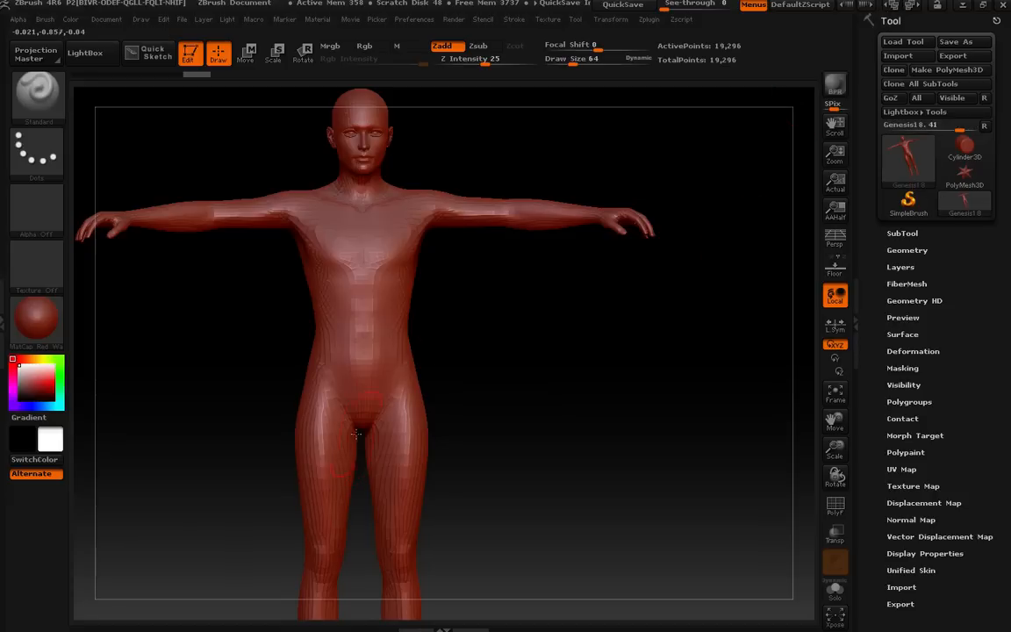
left_click_drag(432, 358, 522, 357)
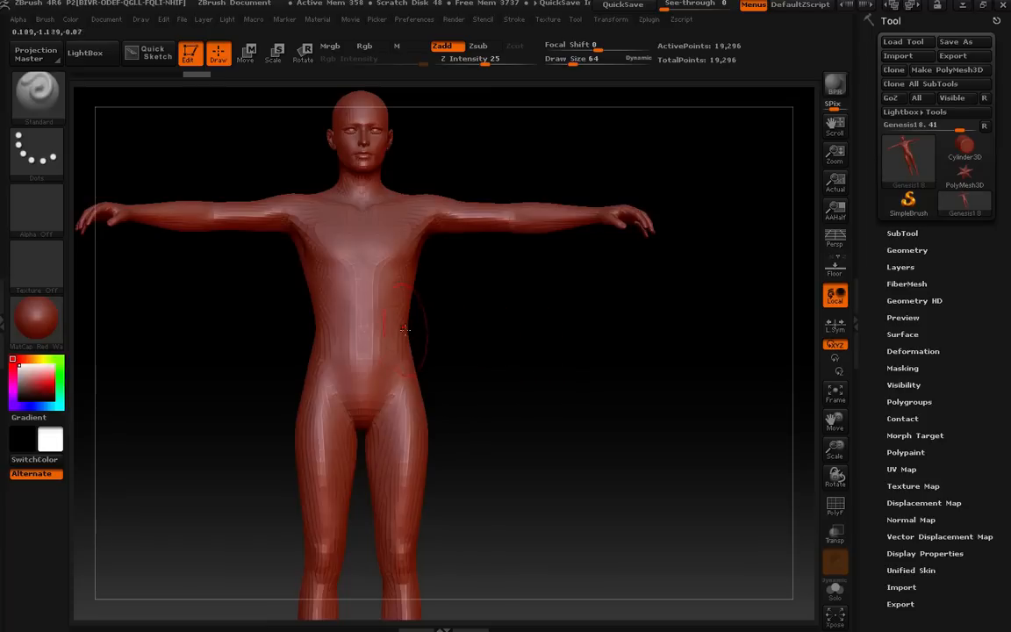
mouse_move(473, 315)
left_mouse_down()
mouse_move(459, 318)
mouse_move(476, 329)
left_mouse_up()
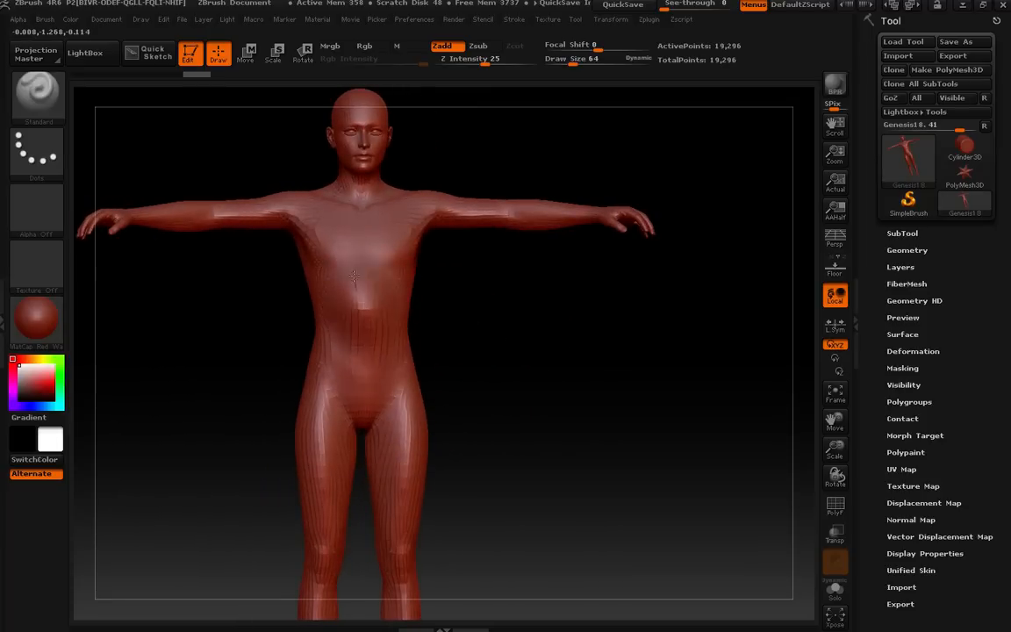
key("ctrl+z")
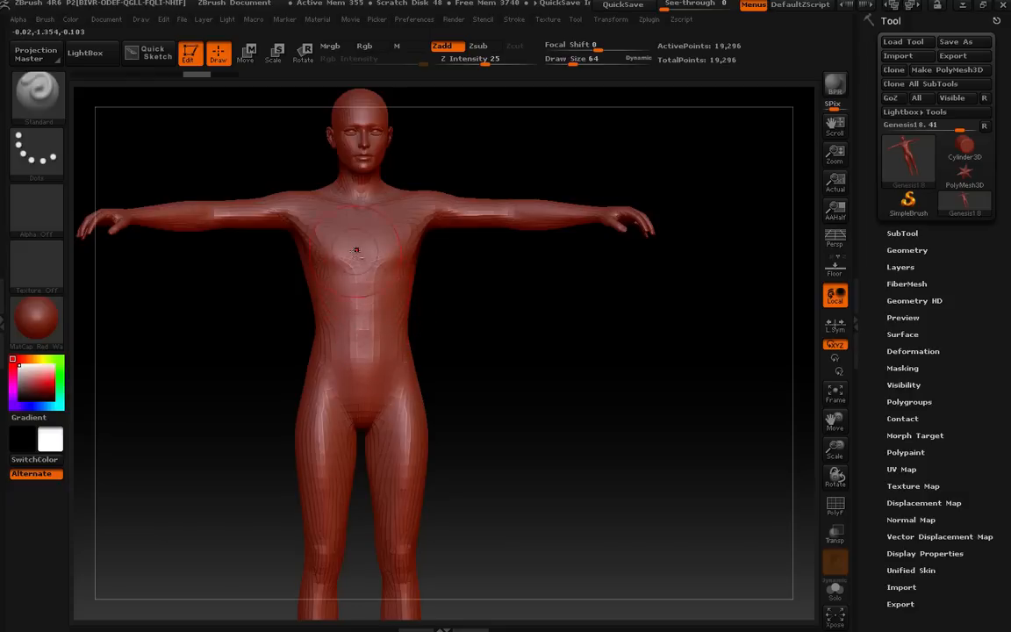
mouse_move(353, 242)
left_mouse_down()
mouse_move(349, 265)
mouse_move(373, 307)
left_mouse_up()
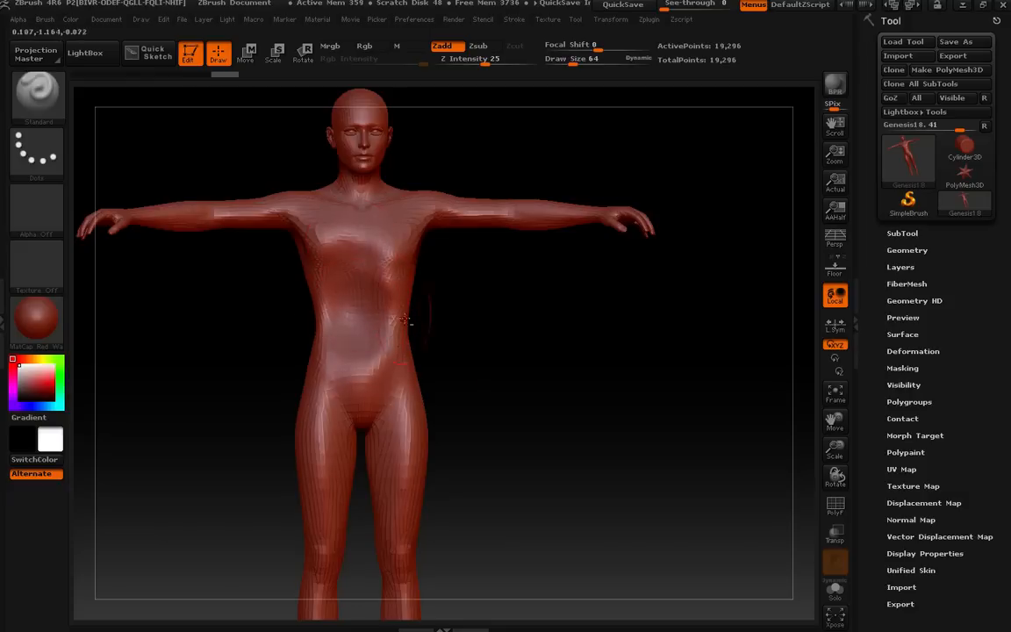
key("ctrl+z")
Paint a mask over the torso and upper arms down to the waist.
mouse_move(517, 336)
left_mouse_down("alt")
mouse_move(474, 366)
mouse_move(552, 341)
left_mouse_up("alt")
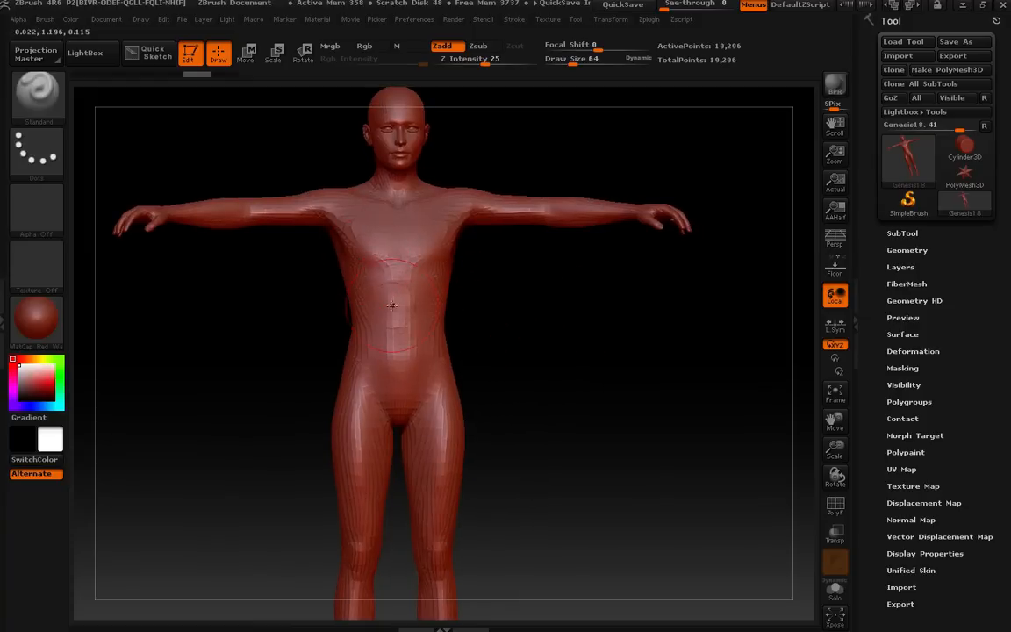
mouse_move(409, 298)
right_mouse_down()
mouse_move(289, 294)
mouse_move(480, 313)
mouse_move(396, 295)
mouse_move(407, 290)
mouse_move(408, 309)
mouse_move(402, 273)
mouse_move(388, 491)
mouse_move(391, 259)
mouse_move(387, 456)
mouse_move(382, 312)
mouse_move(393, 297)
mouse_move(361, 309)
mouse_move(351, 254)
mouse_move(343, 275)
mouse_move(376, 261)
mouse_move(401, 288)
mouse_move(378, 267)
mouse_move(388, 307)
right_mouse_up()
right_click_drag(377, 223, 358, 212, "alt")
right_click_drag(489, 268, 518, 320)
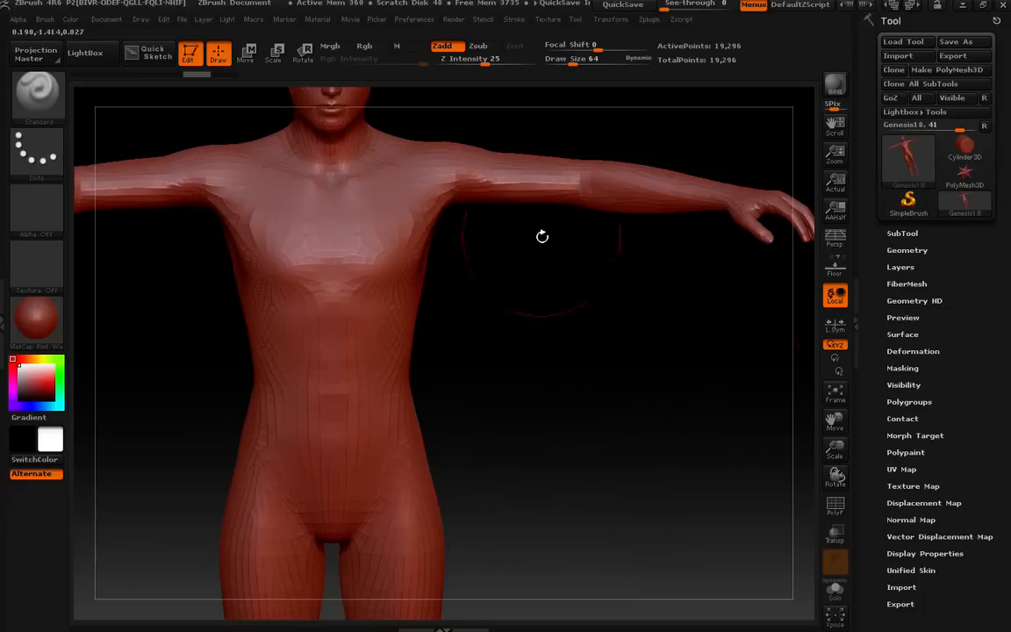
key("ctrl")
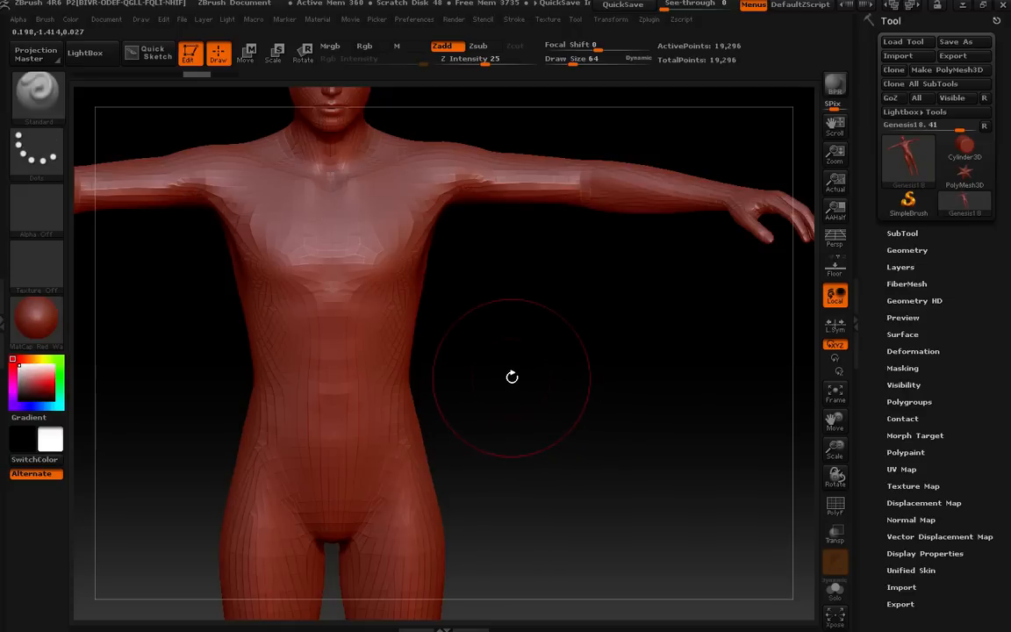
key("ctrl")
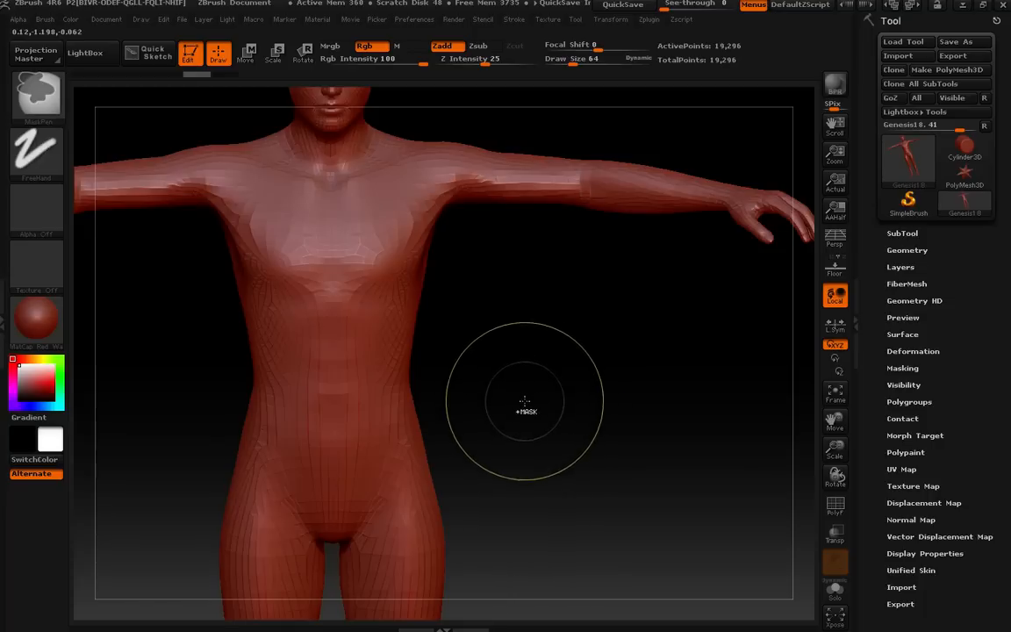
left_click_drag(524, 400, 193, 129, "ctrl")
left_click_drag(190, 130, 192, 131, "ctrl")
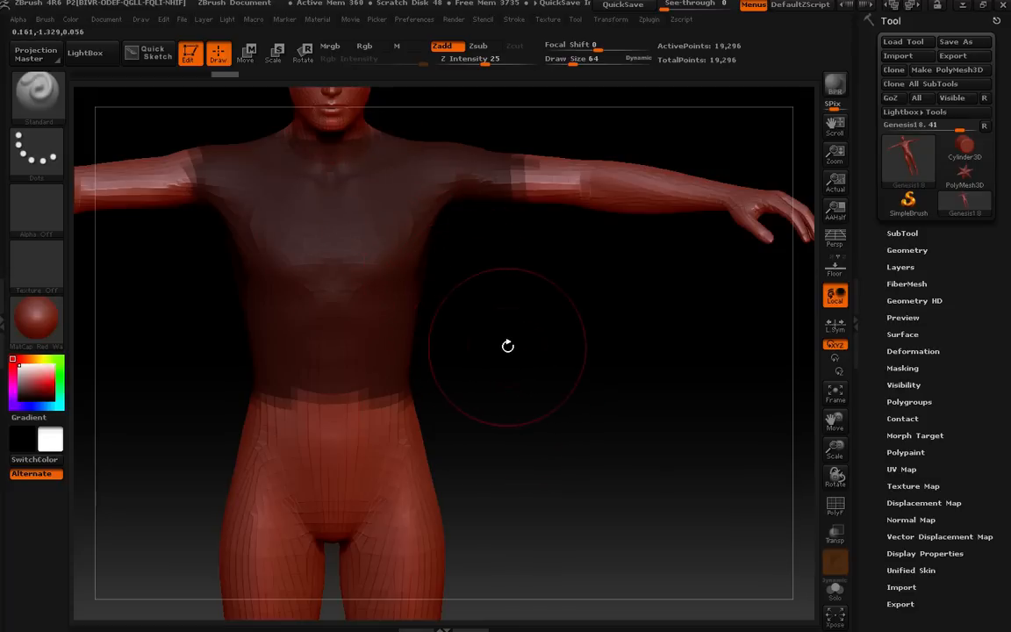
mouse_move(508, 350)
left_mouse_down()
mouse_move(521, 338)
mouse_move(560, 402)
mouse_move(458, 343)
mouse_move(372, 323)
mouse_move(370, 363)
mouse_move(481, 355)
mouse_move(506, 316)
mouse_move(501, 339)
left_mouse_up()
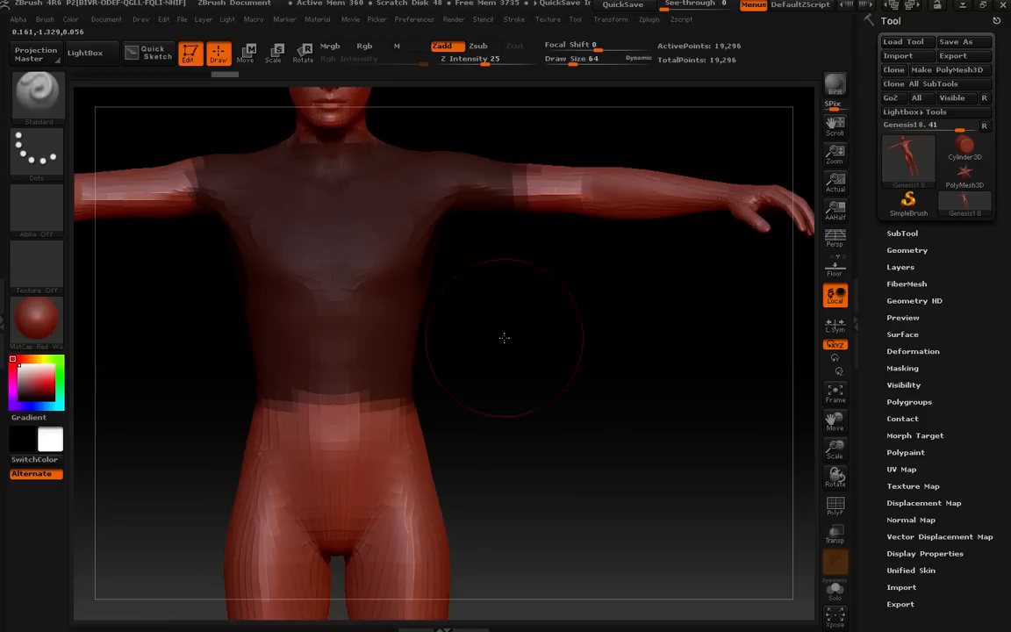
Preview an Extract of the masked torso area as a shirt shell.
left_click(890, 235)
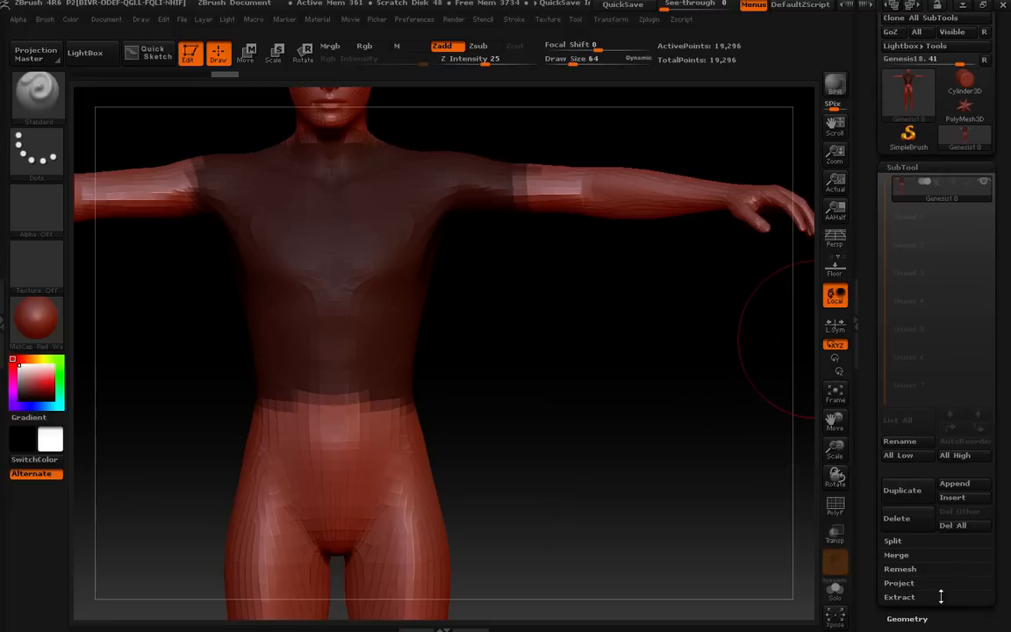
left_click(904, 597)
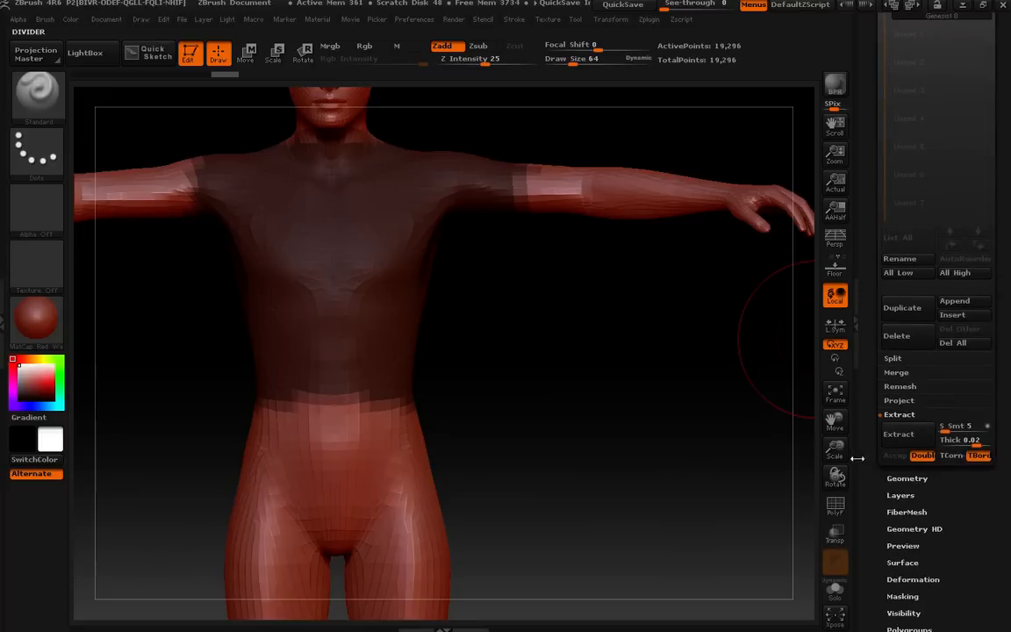
left_click(911, 441)
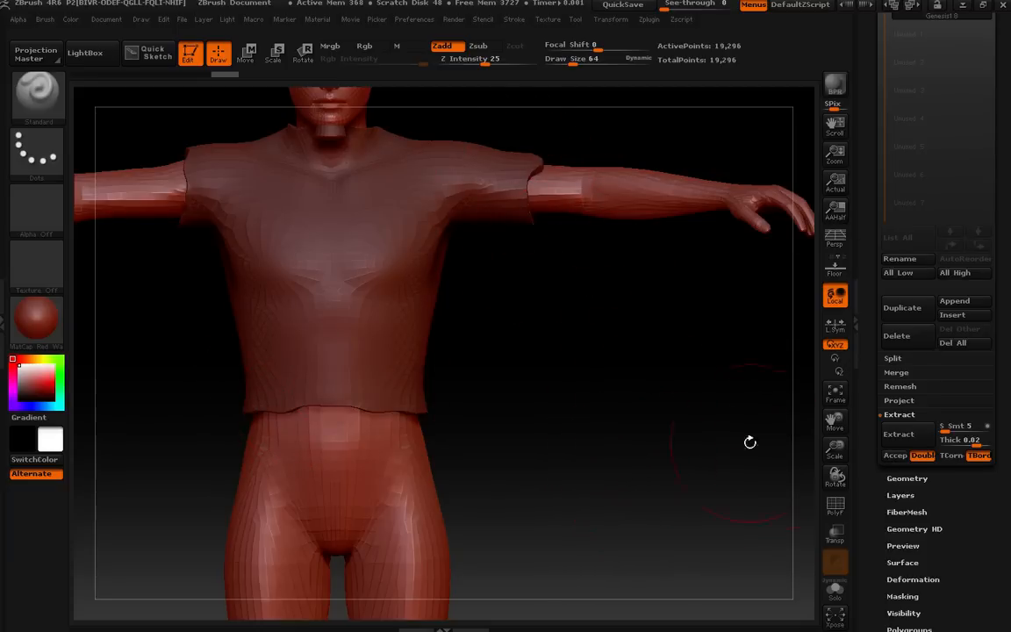
left_click_drag(551, 342, 604, 376)
left_click_drag(564, 219, 586, 249)
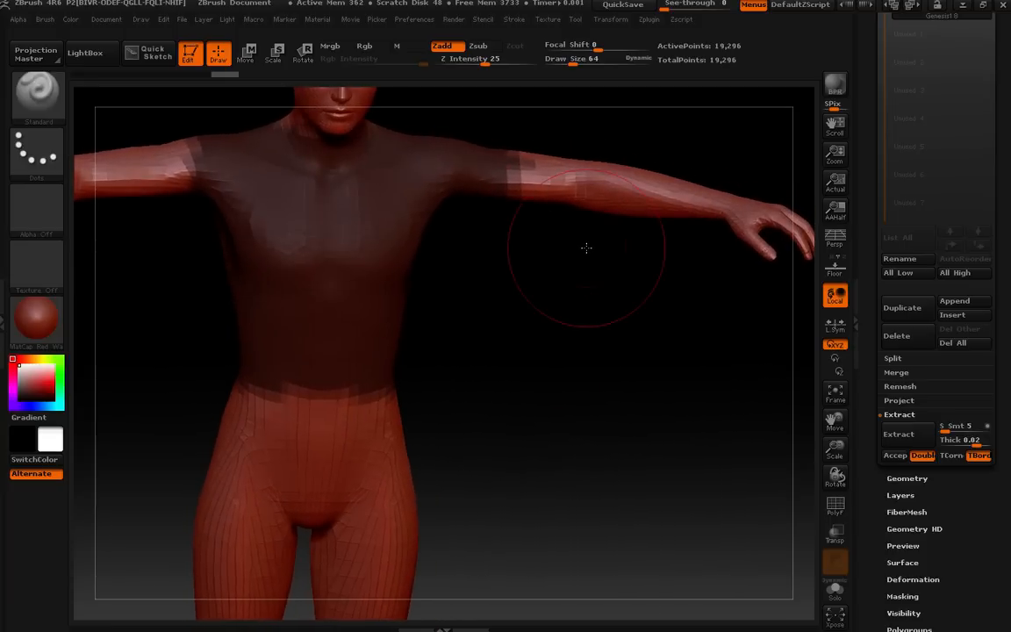
Shrink the brush size to 24 and paint a mask stroke over the upper arm.
key("bracketleft")
key("bracketleft")
key("bracketleft")
key("bracketleft")
left_click_drag(585, 273, 576, 270)
key("ctrl")
key("ctrl")
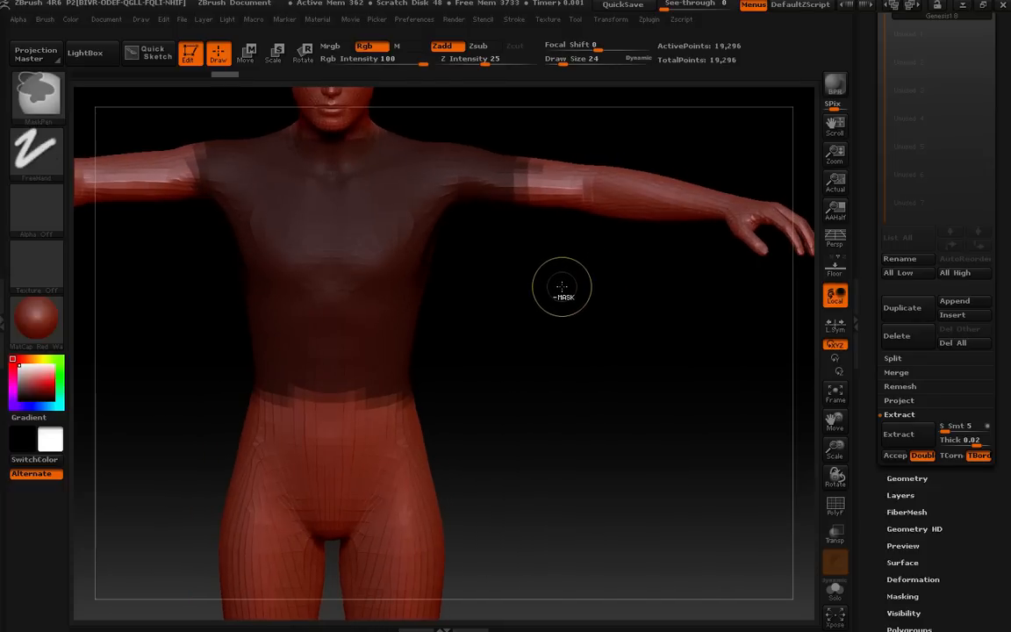
left_click_drag(544, 215, 544, 222, "ctrl")
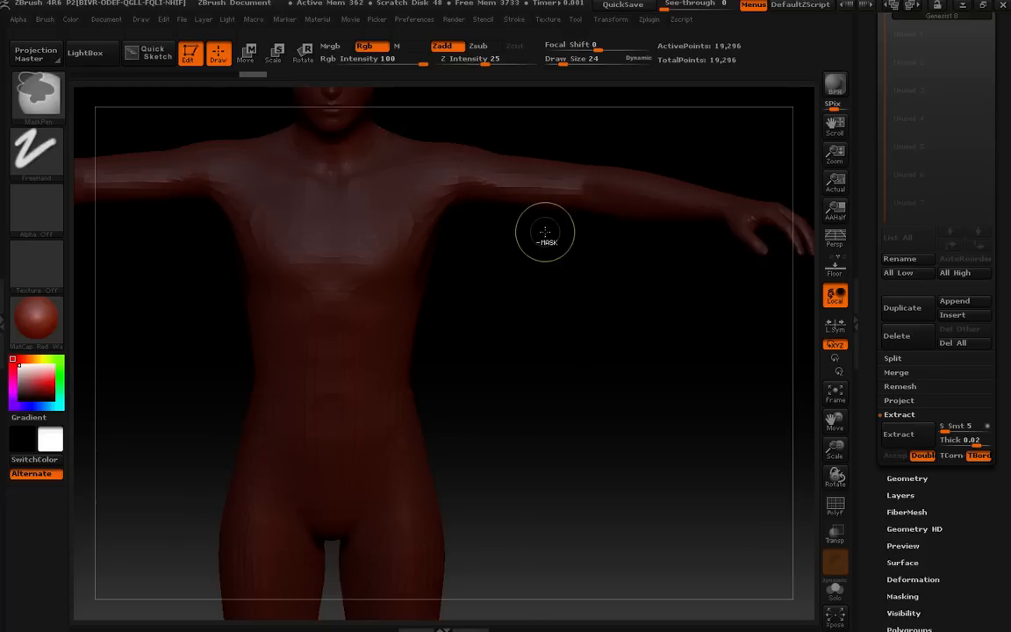
Undo the last two mask strokes and redo one of them.
key("ctrl+z")
key("ctrl+z")
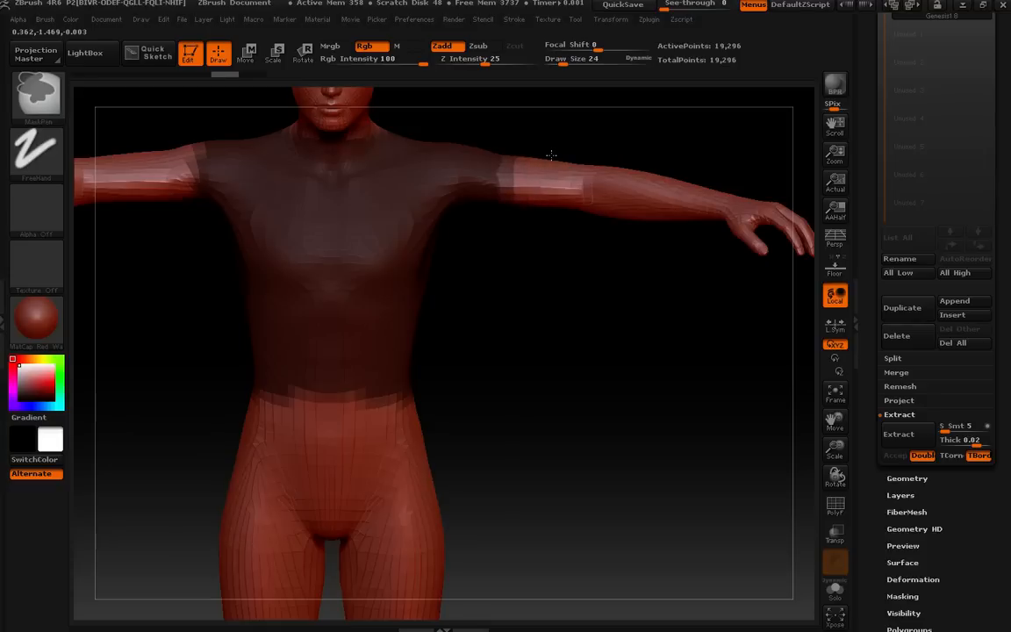
key("ctrl+shift+z")
Set the mask brush's Z Intensity to 100 and its Focal Shift to 0.
mouse_move(555, 260)
left_mouse_down()
mouse_move(534, 311)
mouse_move(447, 264)
mouse_move(407, 262)
mouse_move(437, 289)
mouse_move(594, 261)
mouse_move(565, 266)
mouse_move(557, 237)
mouse_move(560, 251)
left_mouse_up()
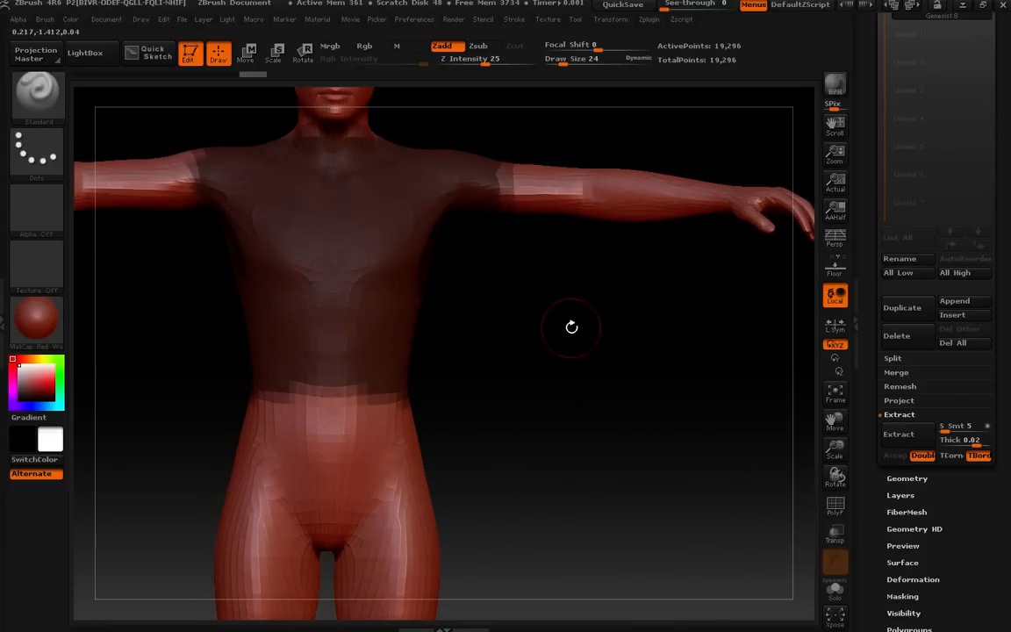
key("ctrl")
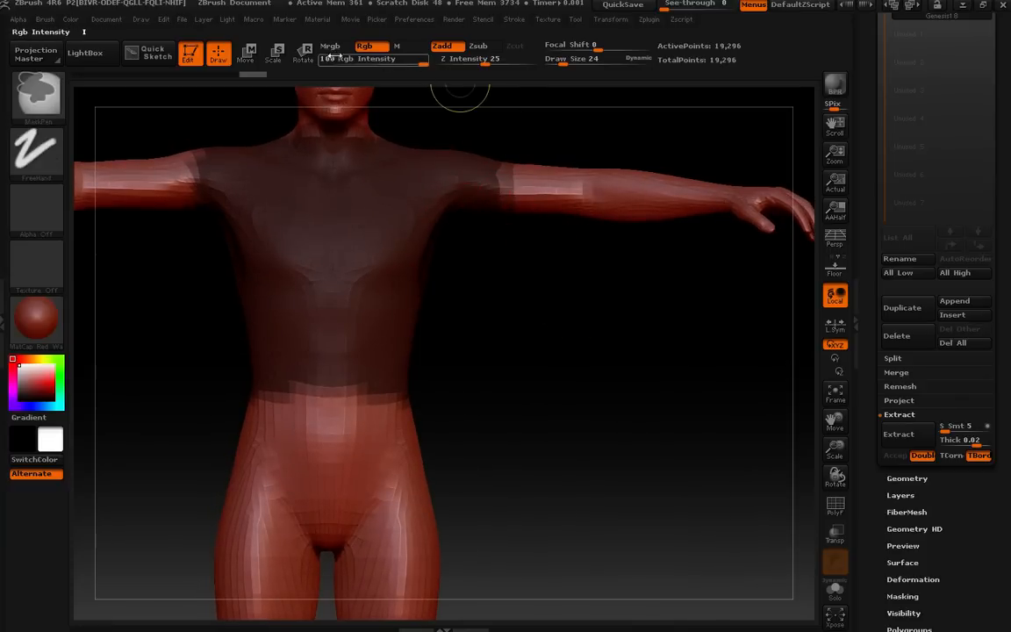
left_click(486, 63, "ctrl")
type("100")
key("Return")
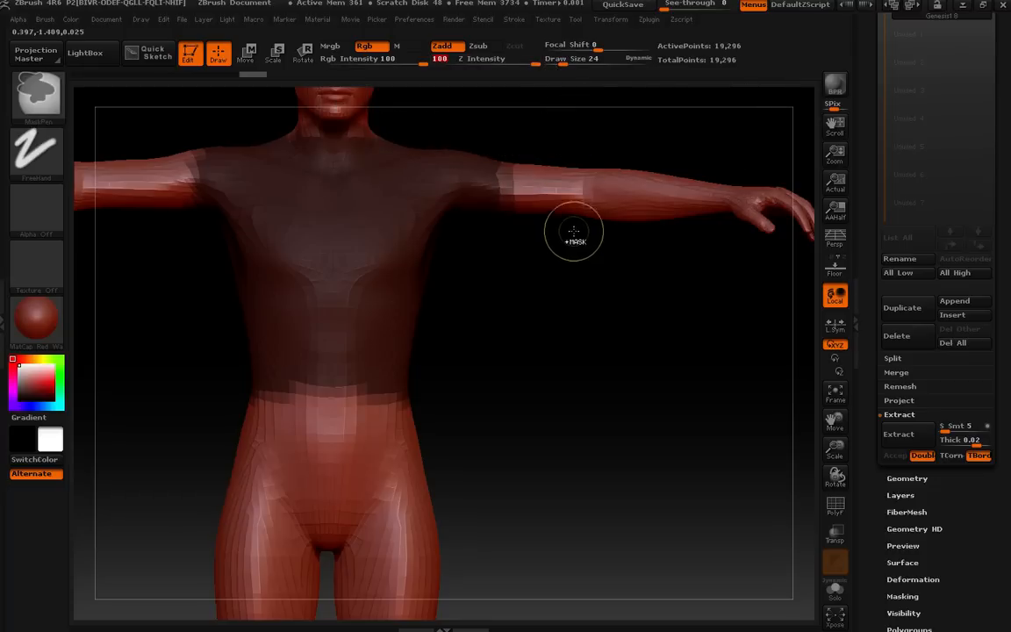
mouse_move(597, 47)
left_mouse_down("ctrl")
mouse_move(697, 47)
mouse_move(599, 50)
left_mouse_up("ctrl")
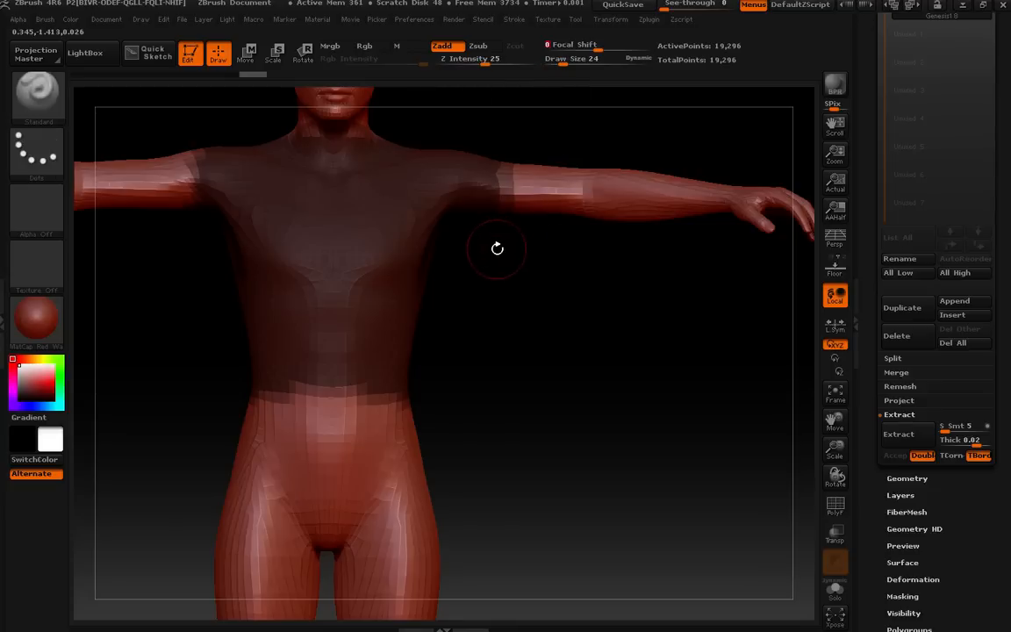
Extend the mask along the edge of the upper arm.
key("ctrl")
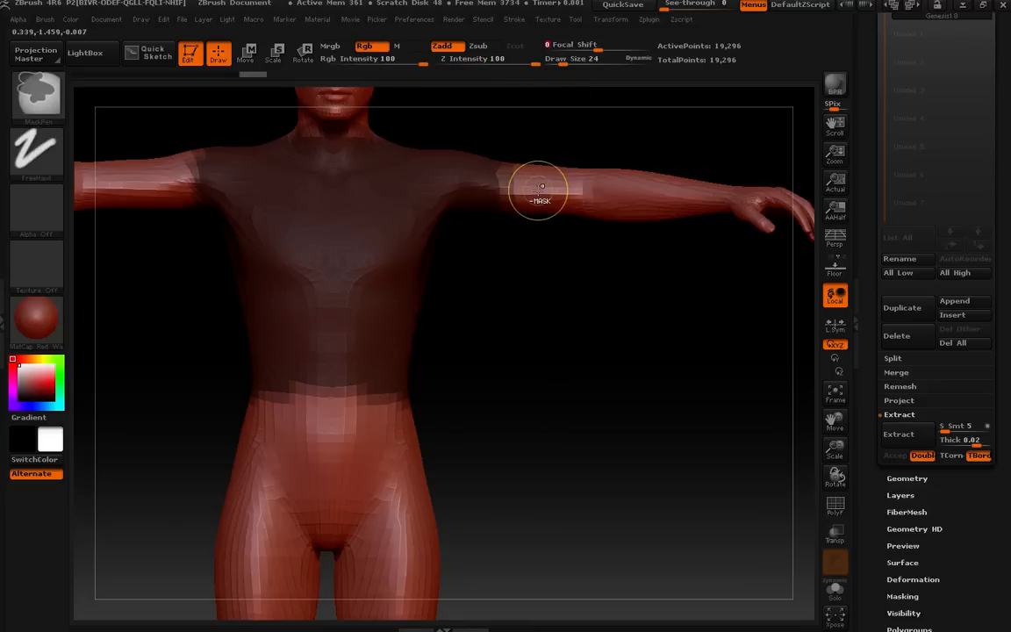
left_click_drag(541, 186, 537, 189, "ctrl")
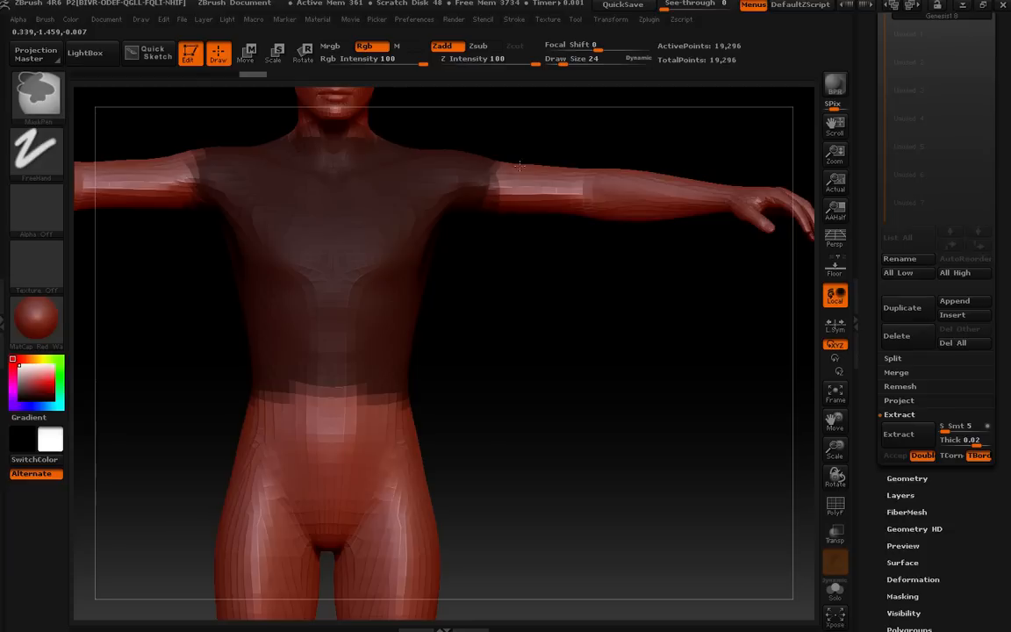
left_click(526, 241, "ctrl")
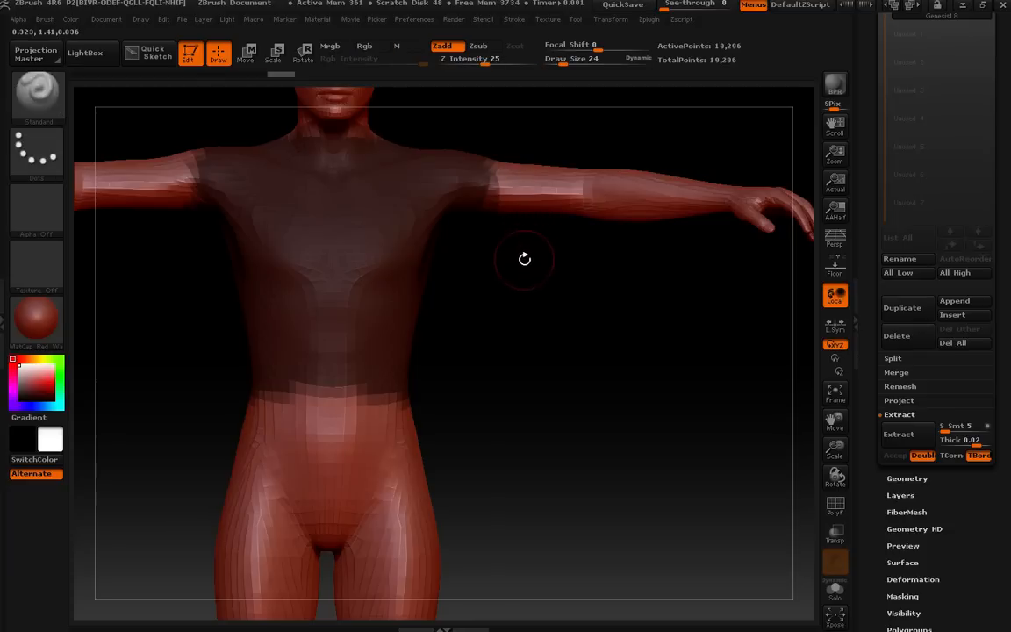
Clear the mask from the whole figure.
left_click_drag(519, 331, 704, 307)
left_click_drag(625, 312, 659, 349, "ctrl")
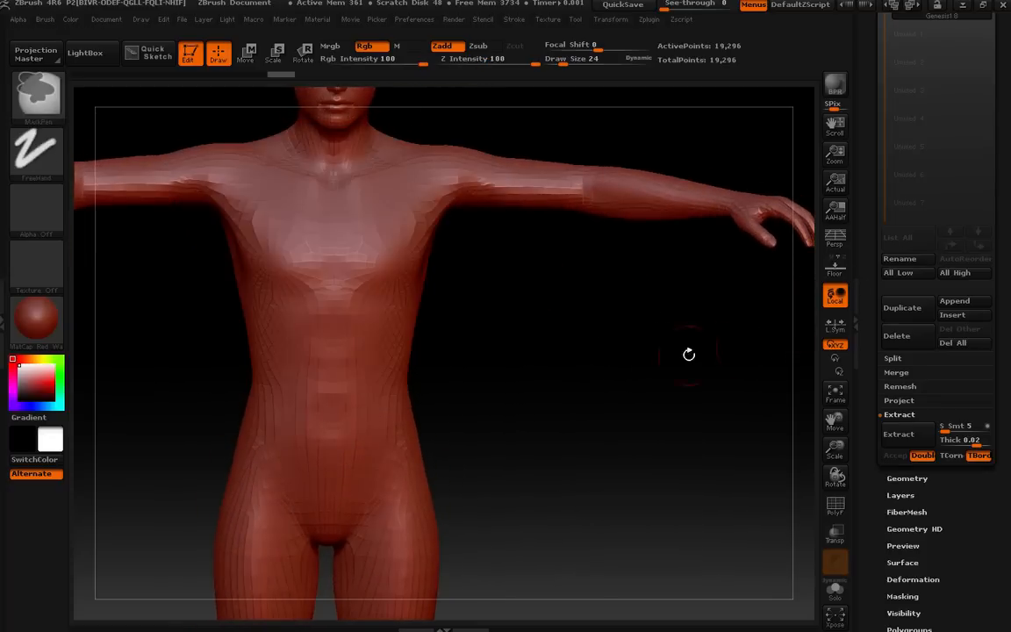
left_click(861, 233)
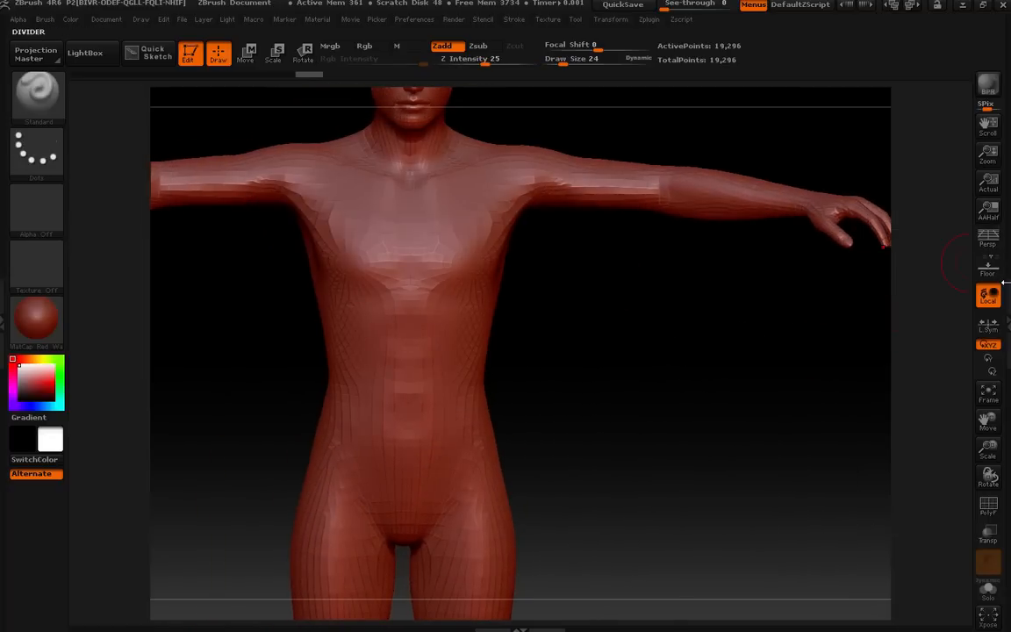
left_click(864, 246)
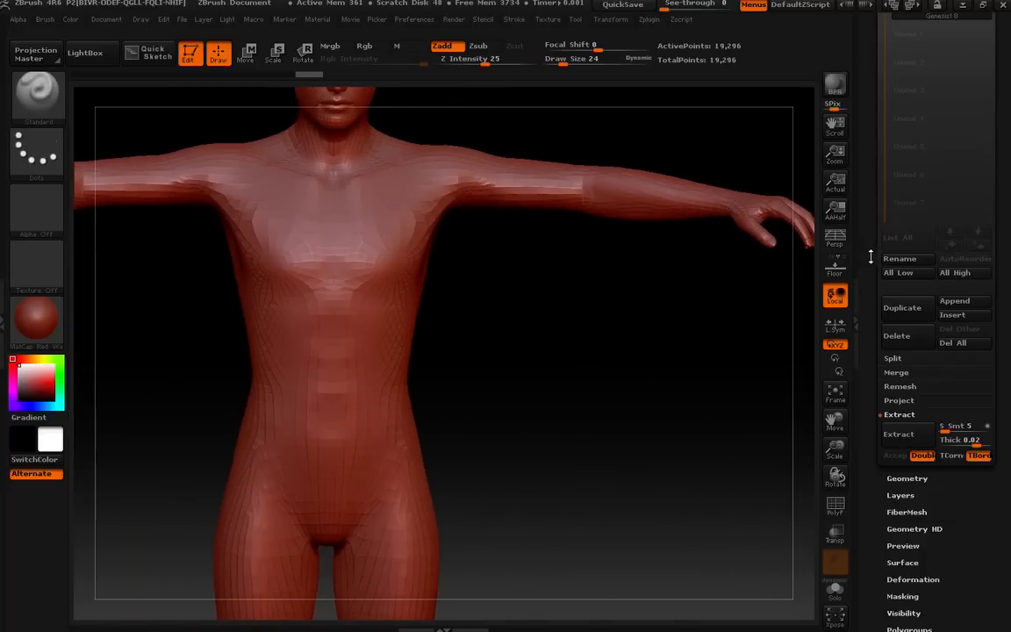
Subdivide the Genesis mesh three times with Divide to reach subdivision level 4.
left_click(906, 479)
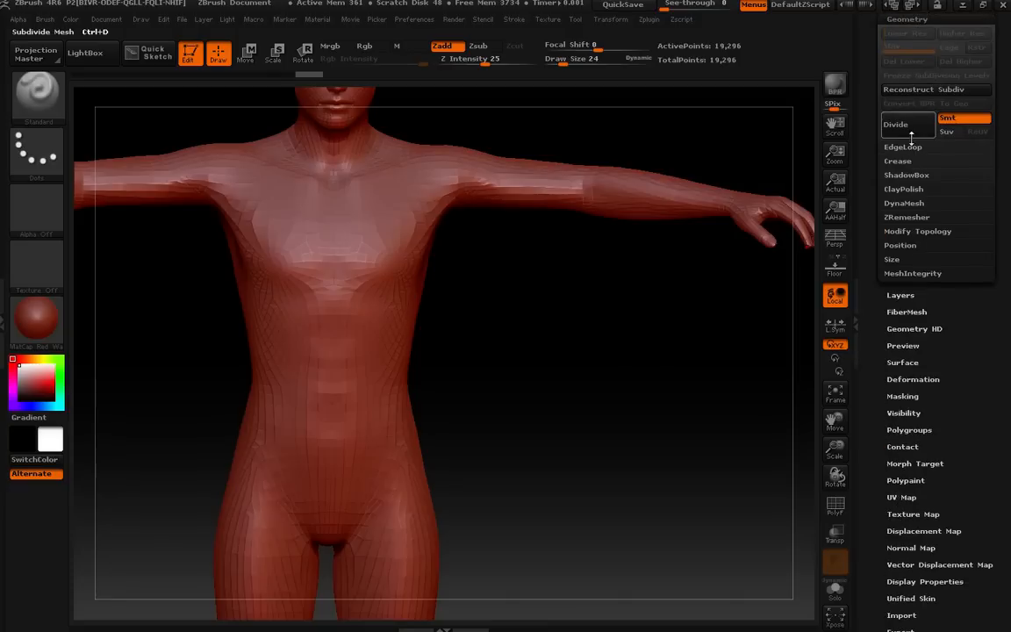
left_click(911, 137)
left_click(911, 137)
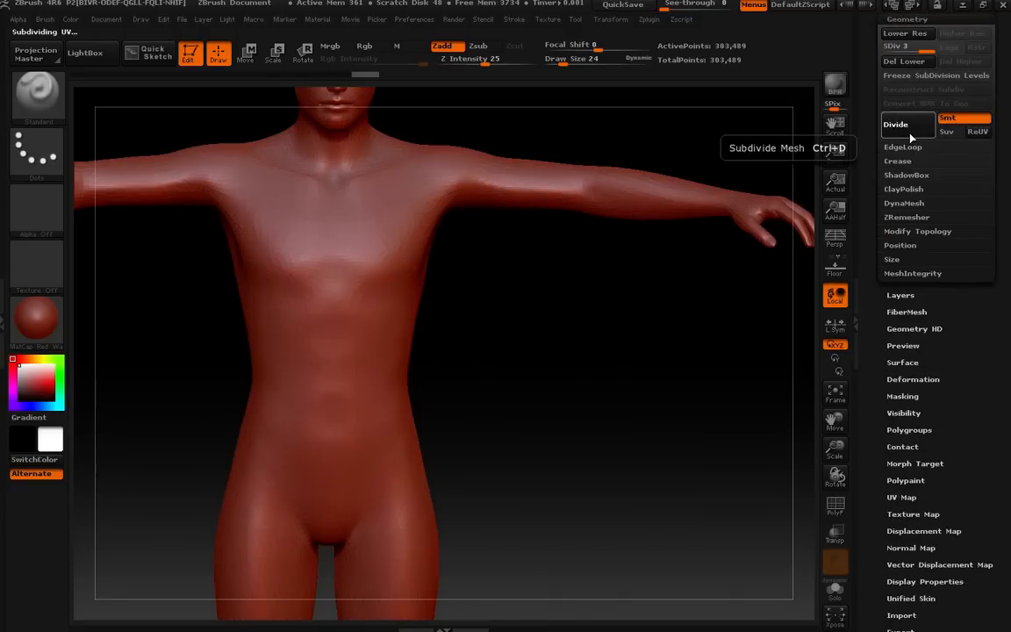
left_click(911, 137)
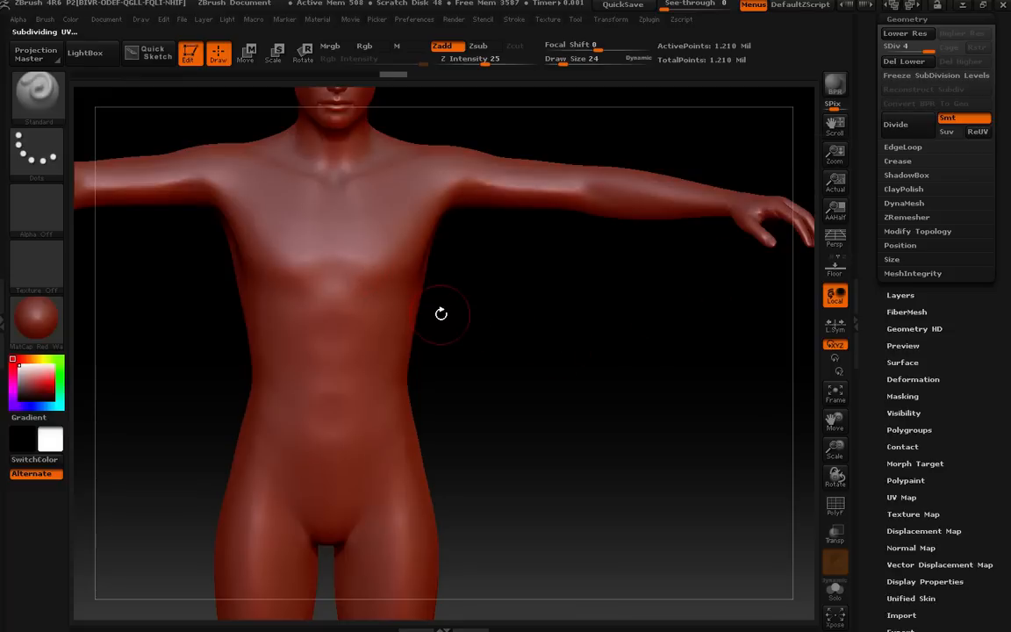
Show the polyframe wireframe and orbit around the torso to inspect the subdivided mesh, then hide it.
key("shift+f")
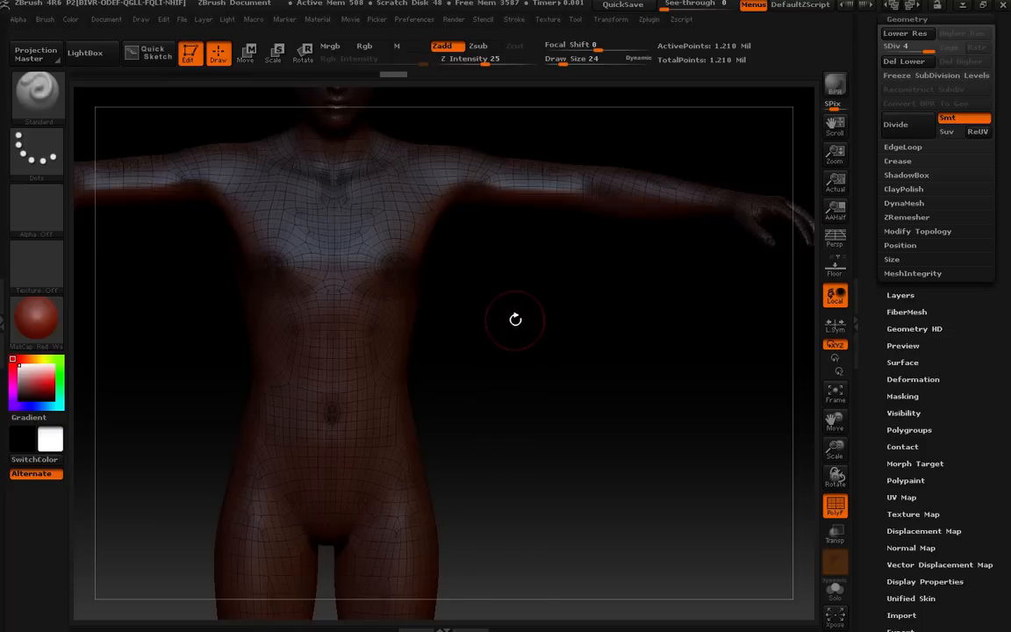
left_click_drag(507, 285, 507, 586)
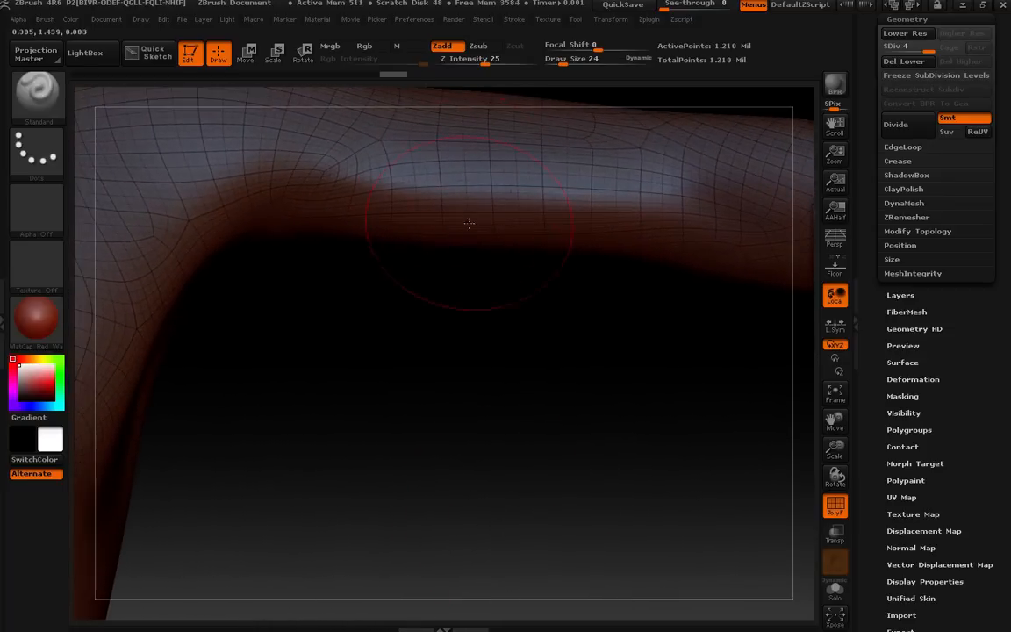
mouse_move(501, 313)
left_mouse_down()
mouse_move(497, 345)
mouse_move(512, 313)
mouse_move(482, 593)
mouse_move(510, 469)
mouse_move(533, 264)
mouse_move(480, 568)
mouse_move(515, 304)
left_mouse_up()
left_click_drag(489, 466, 564, 323)
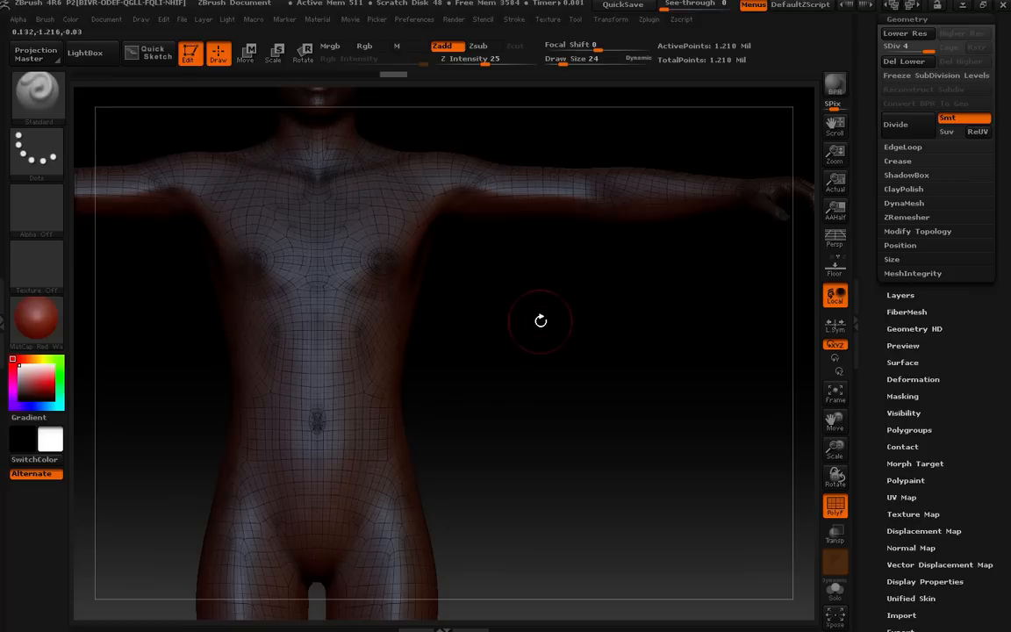
mouse_move(564, 325)
left_mouse_down()
mouse_move(558, 355)
mouse_move(554, 294)
mouse_move(541, 323)
mouse_move(524, 314)
mouse_move(537, 314)
left_mouse_up()
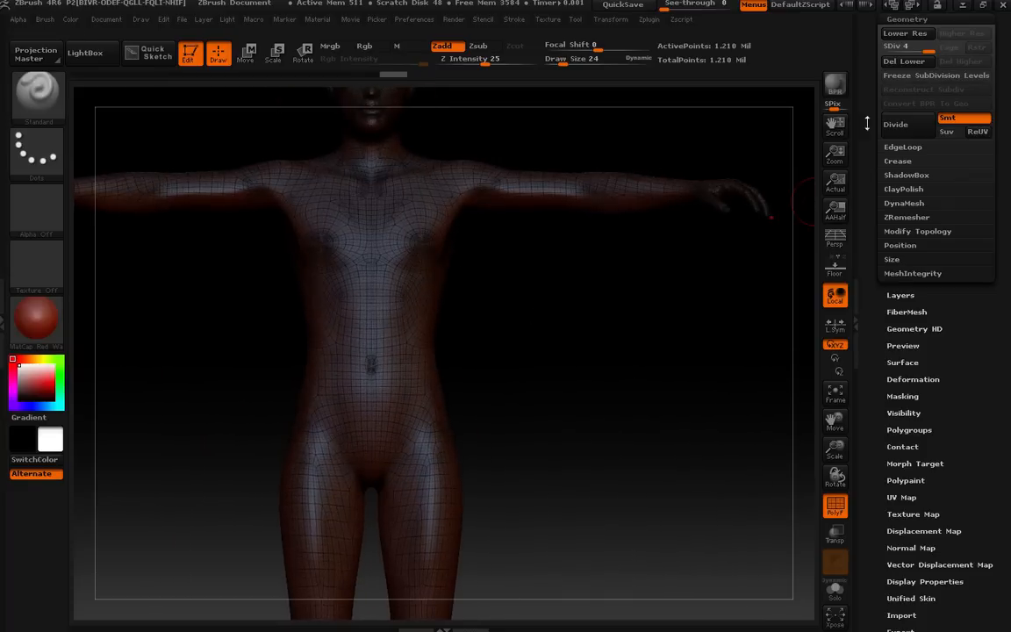
mouse_move(641, 293)
left_mouse_down()
mouse_move(598, 300)
mouse_move(546, 339)
left_mouse_up()
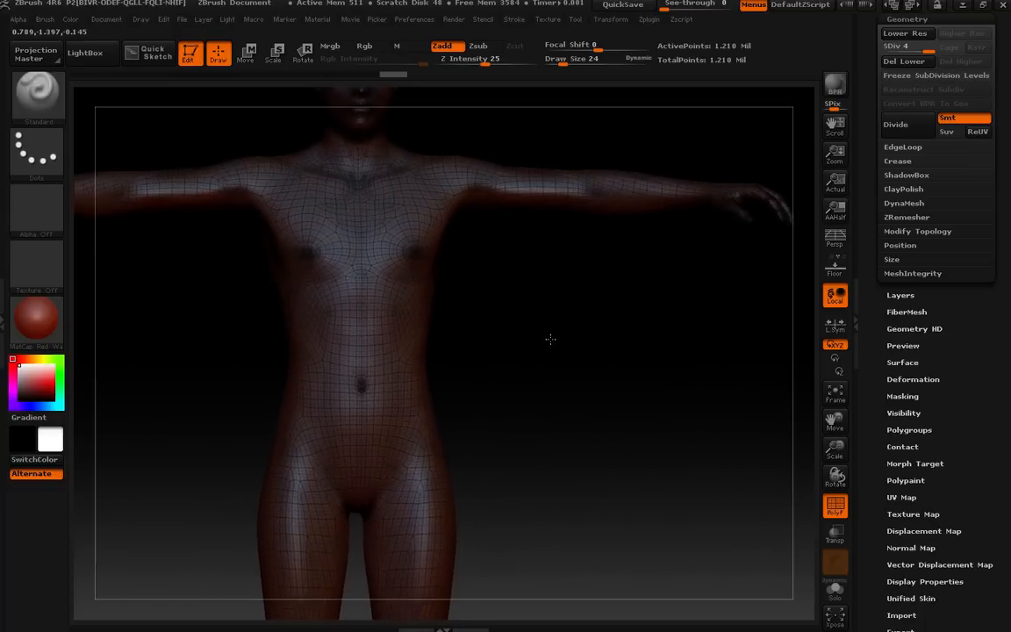
key("shift+f")
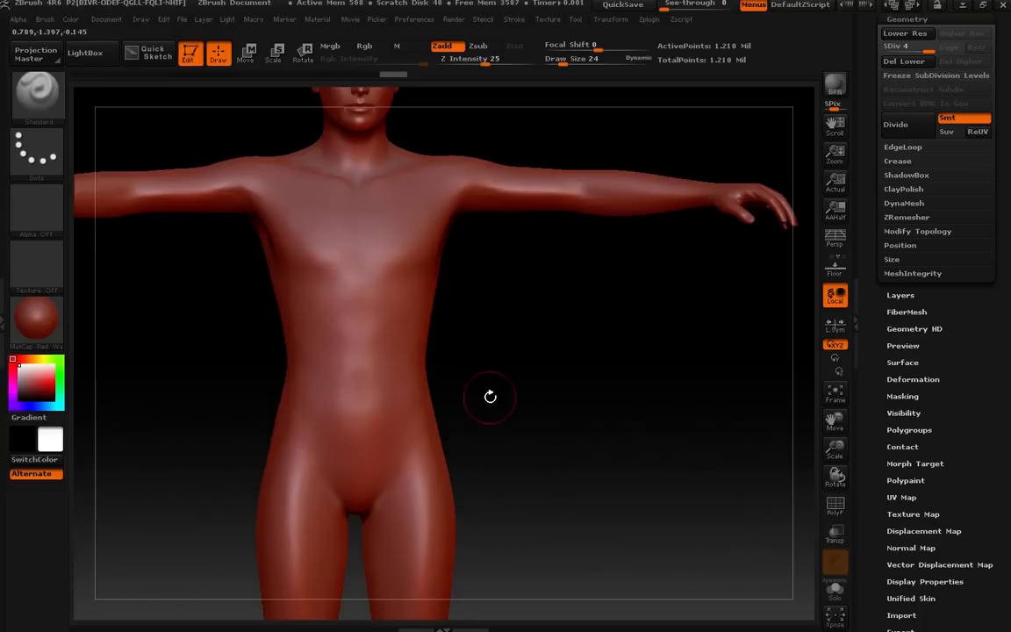
Mask the torso and upper arms down to the waist again on the subdivided mesh.
mouse_move(482, 416)
left_mouse_down("ctrl")
mouse_move(340, 282)
mouse_move(237, 128)
mouse_move(227, 140)
left_mouse_up("ctrl")
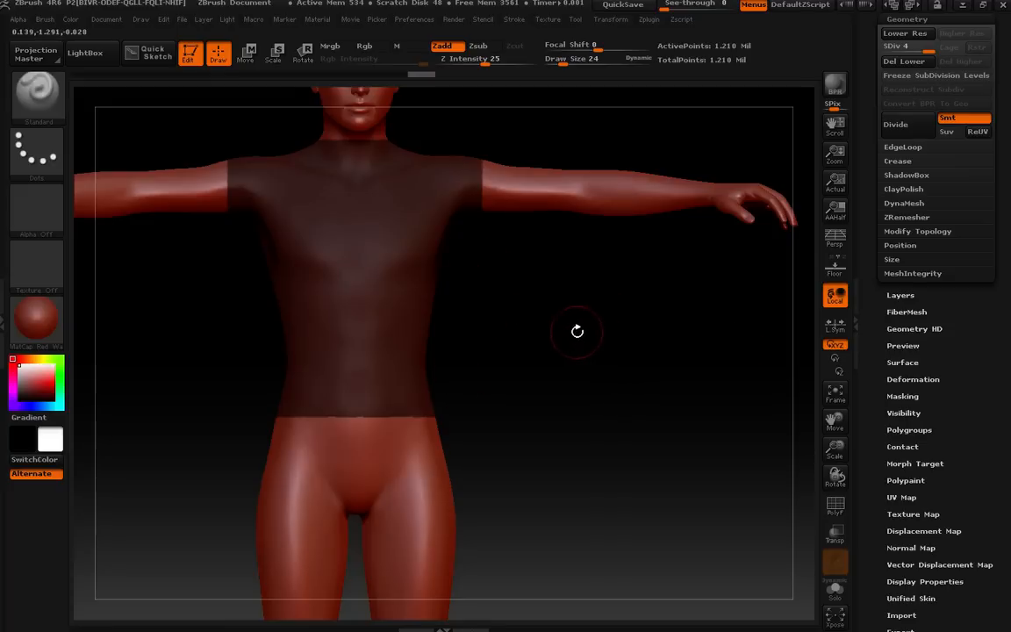
scroll(867, 298, "down", 4)
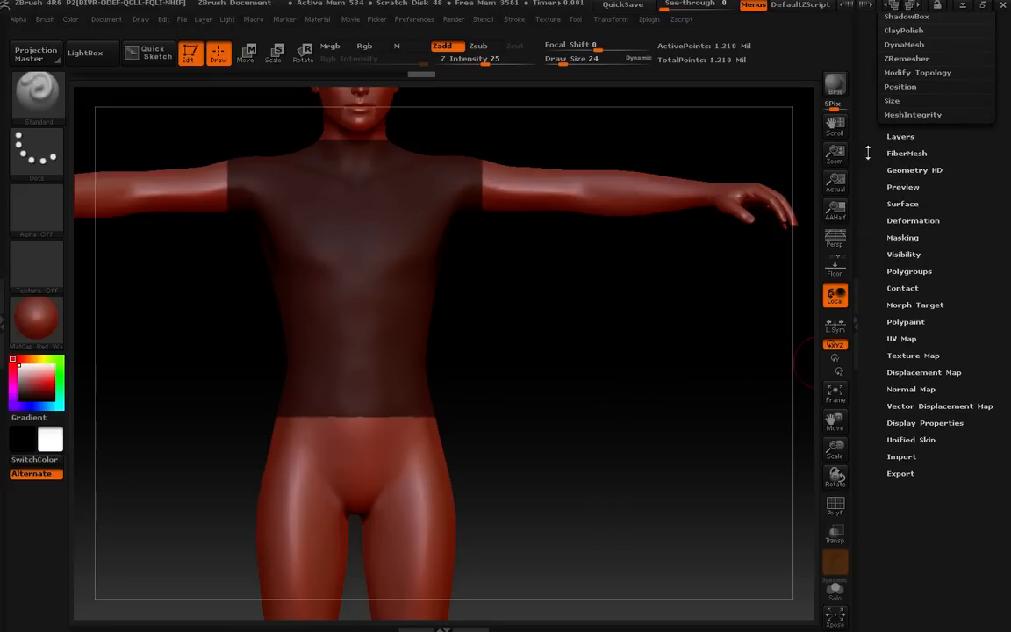
scroll(868, 175, "up", 10)
mouse_move(904, 180)
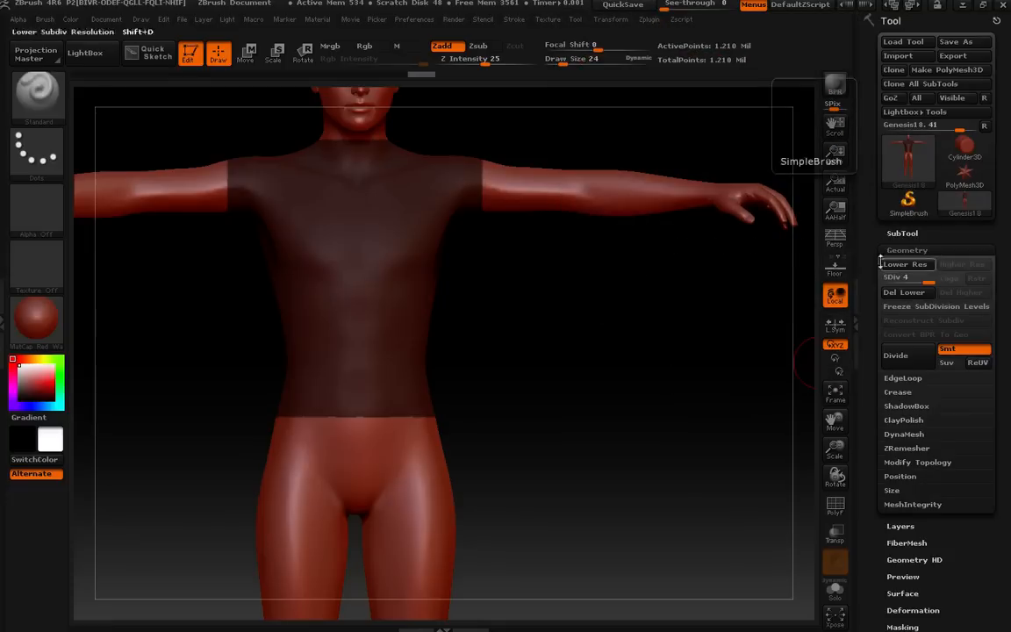
left_click_drag(877, 302, 879, 272)
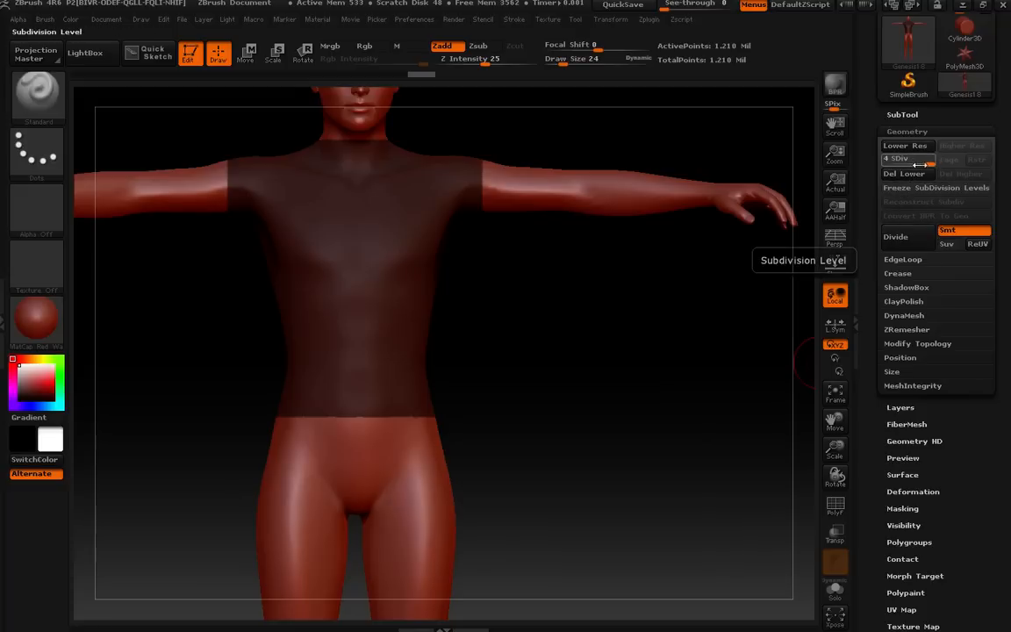
left_click_drag(914, 161, 965, 160)
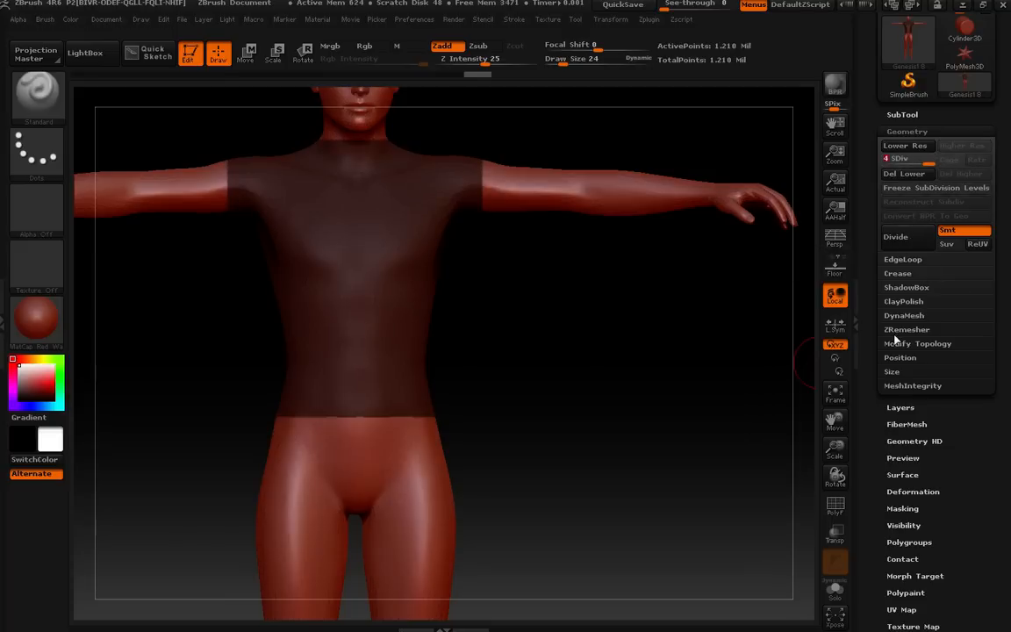
left_click(894, 123)
Set the Extract thickness to 0.003.
left_click_drag(873, 264, 871, 192)
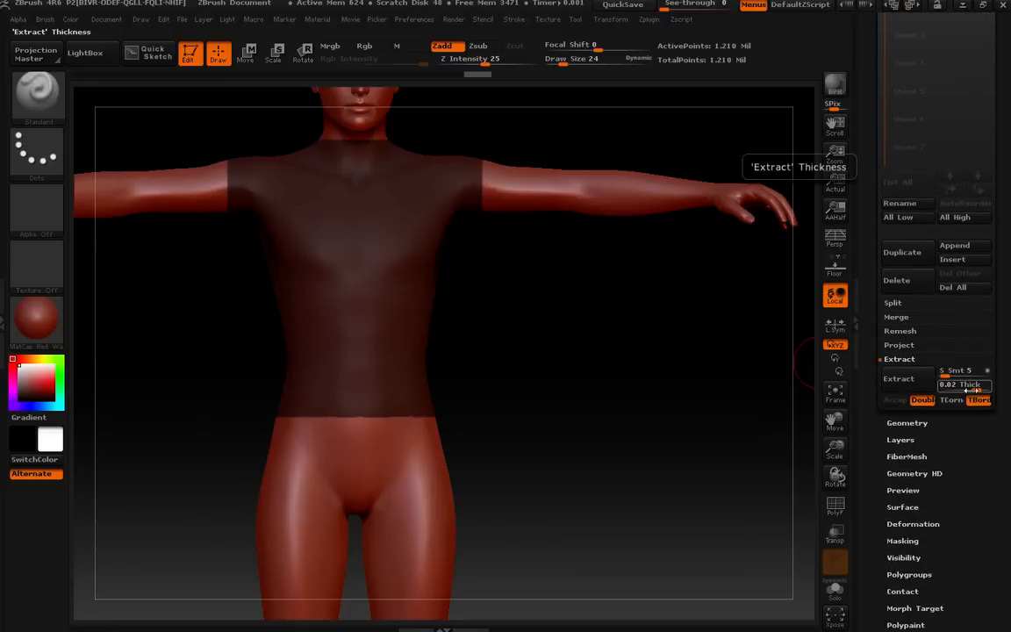
mouse_move(974, 389)
left_mouse_down()
mouse_move(952, 391)
mouse_move(980, 393)
left_mouse_up()
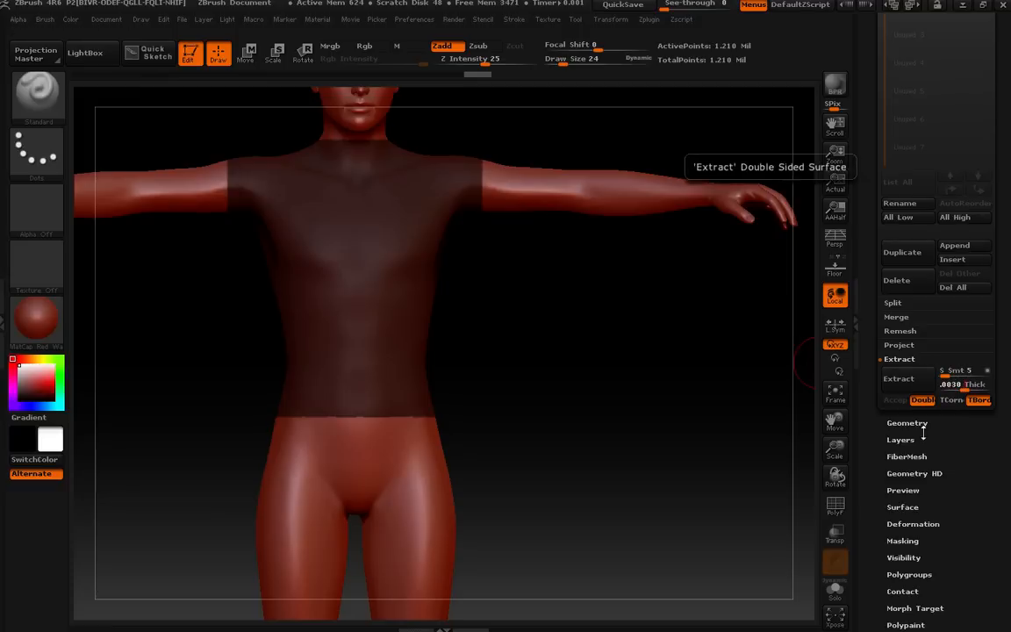
key("Return")
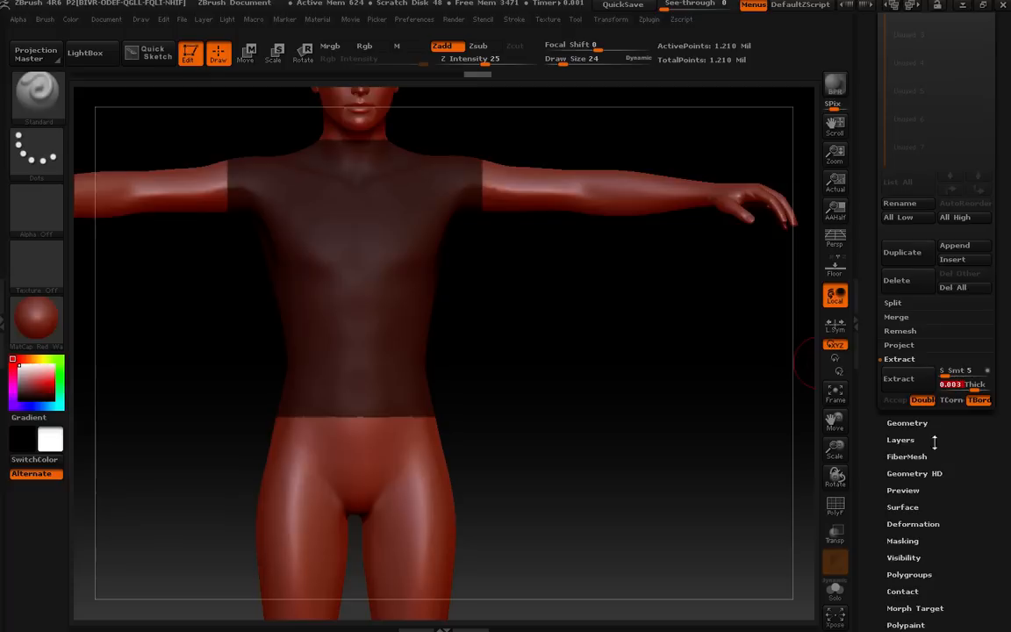
Extract the masked torso as a shirt shell and accept it as a new subtool.
left_click(916, 378)
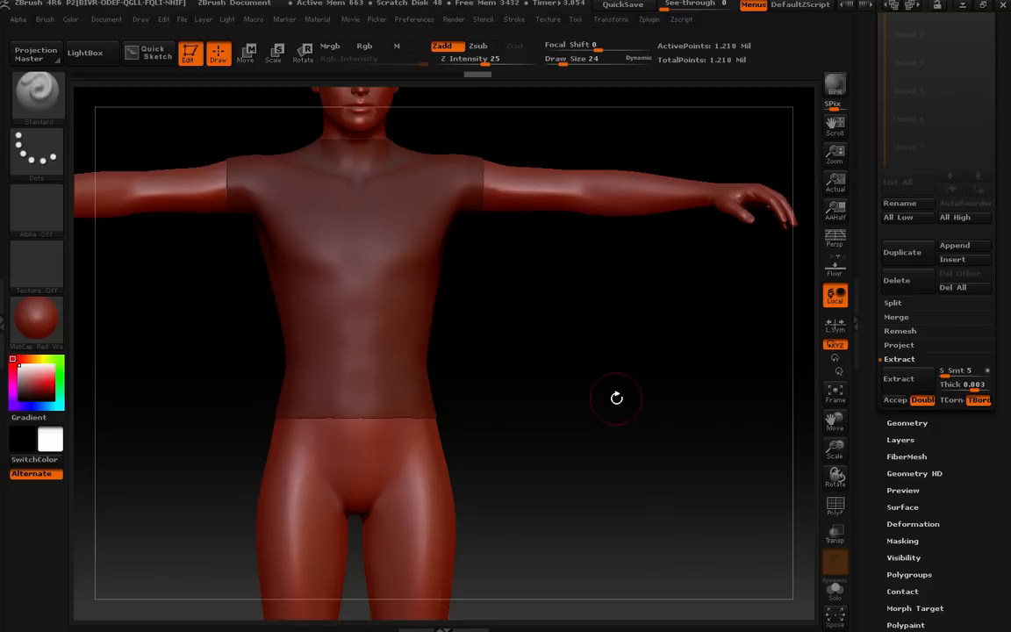
left_click_drag(625, 340, 558, 235)
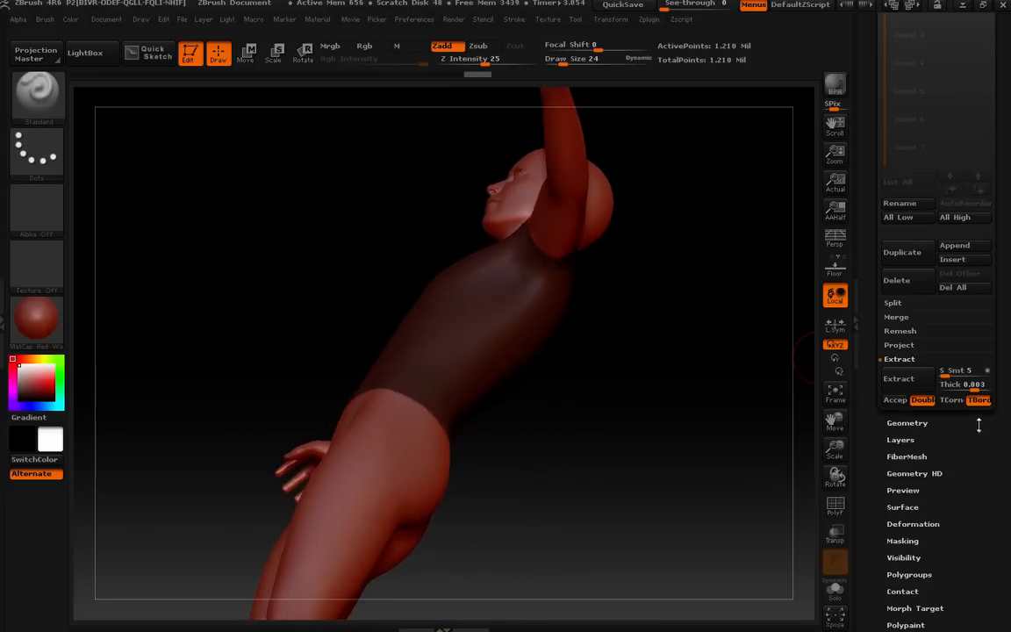
left_click(901, 379)
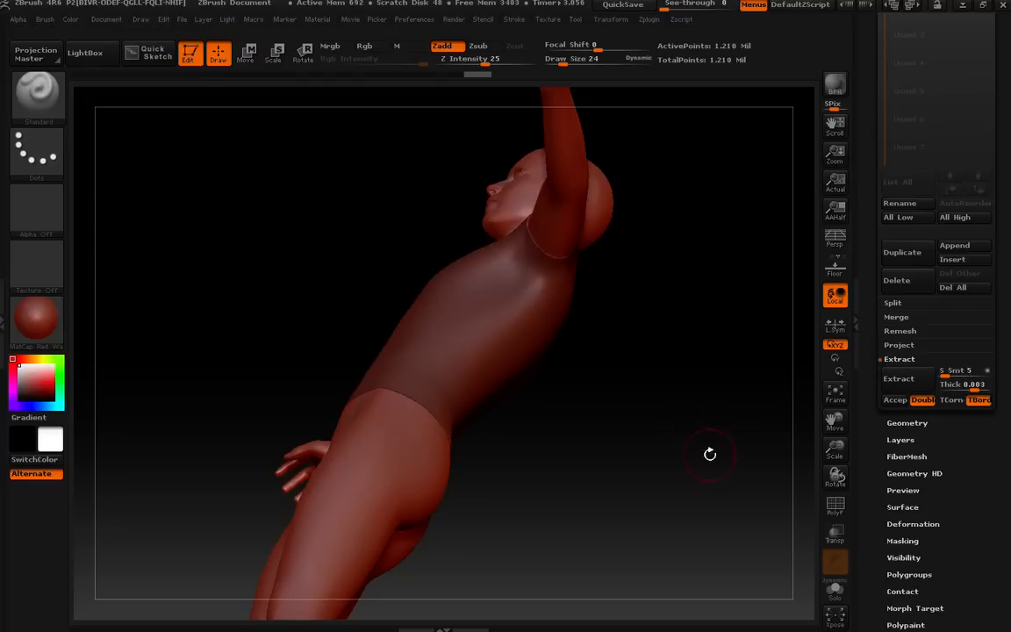
left_click(895, 400)
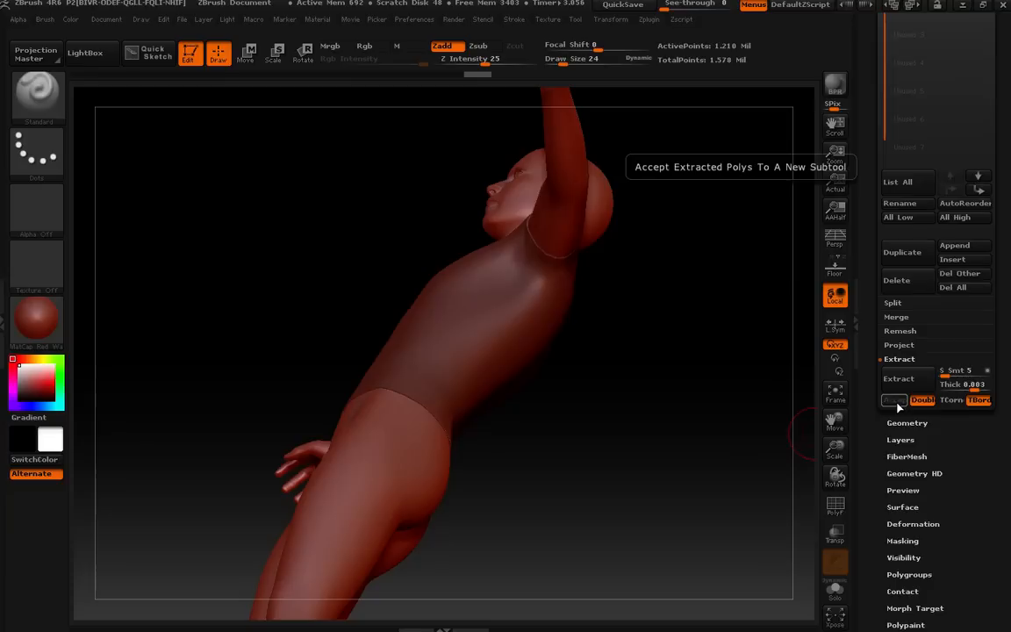
left_click_drag(864, 198, 874, 309)
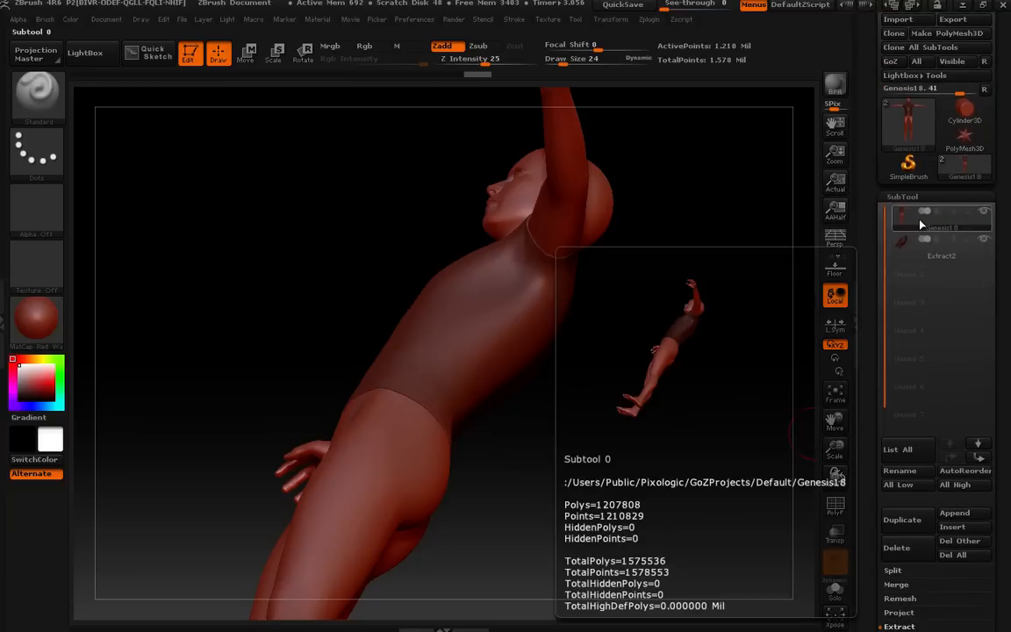
Clear the mask from the body.
mouse_move(921, 252)
left_click_drag(600, 384, 659, 506)
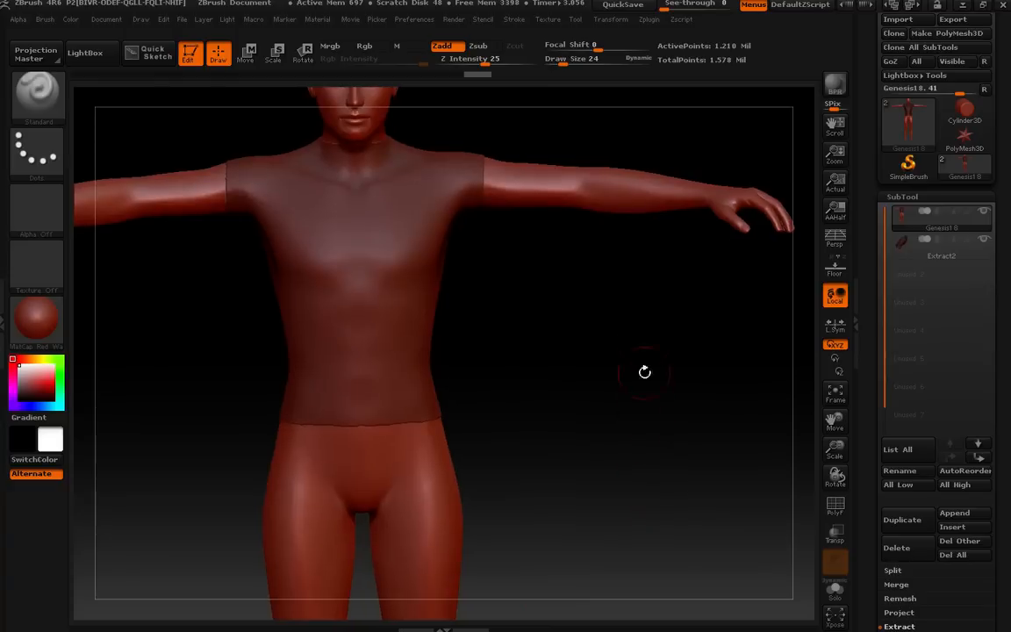
left_click_drag(645, 301, 650, 366, "alt")
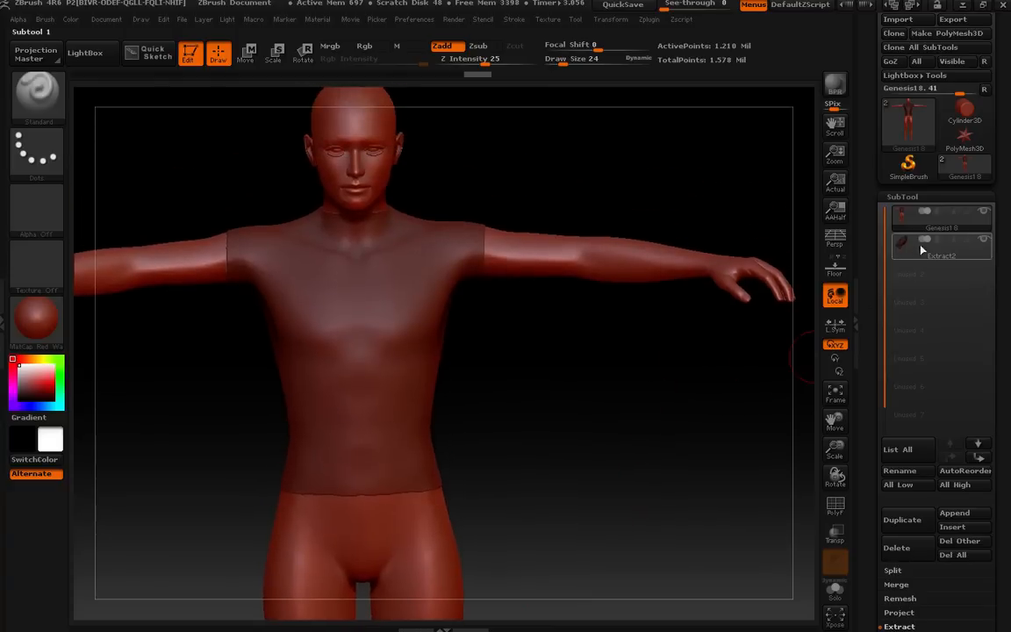
mouse_move(983, 241)
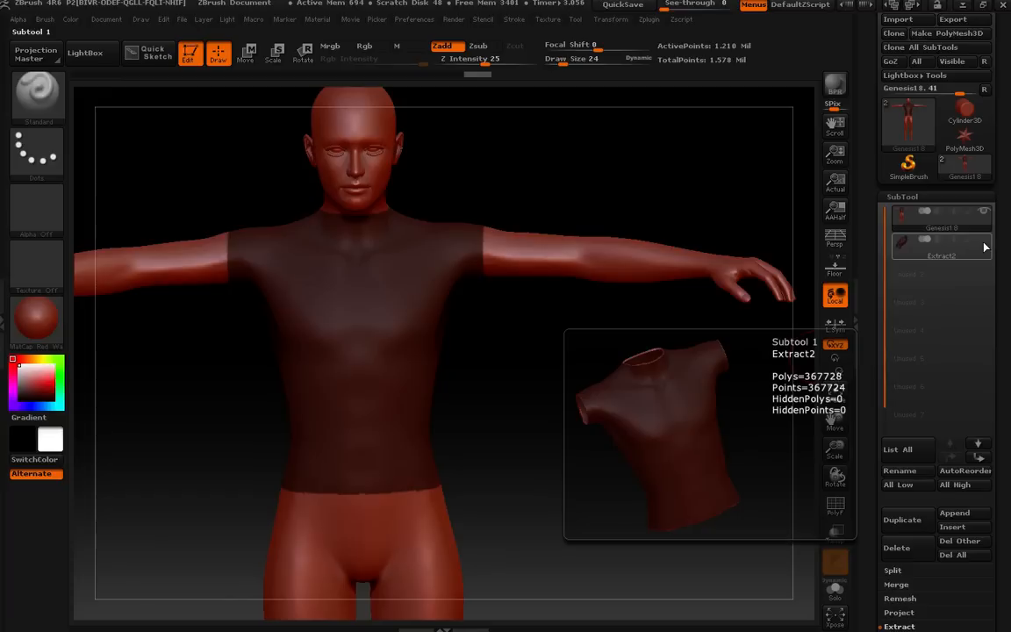
key("ctrl")
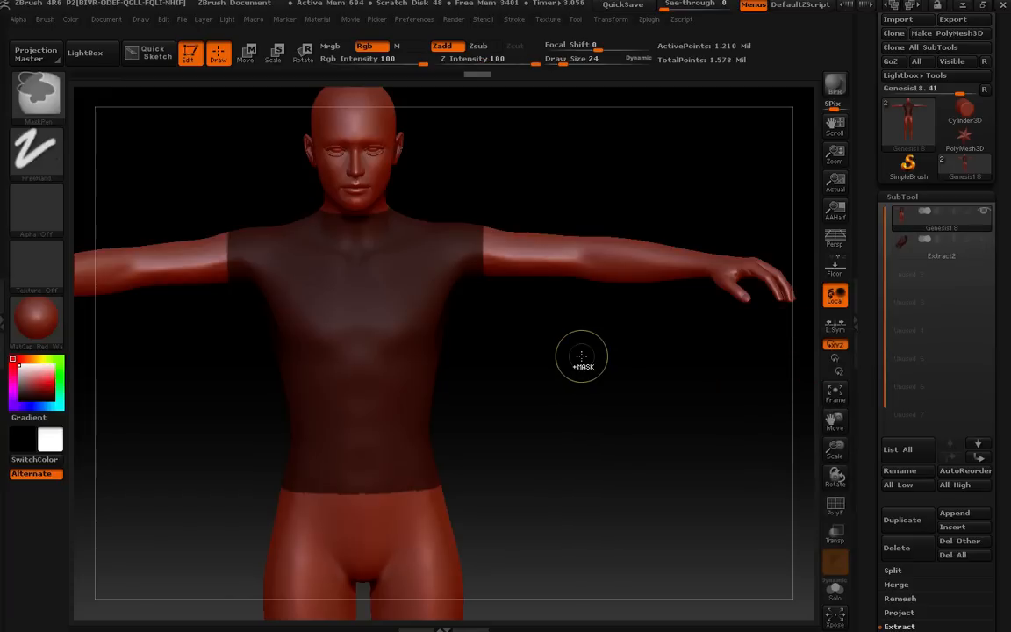
mouse_move(581, 356)
left_mouse_down("ctrl")
mouse_move(644, 393)
mouse_move(664, 425)
left_mouse_up("ctrl")
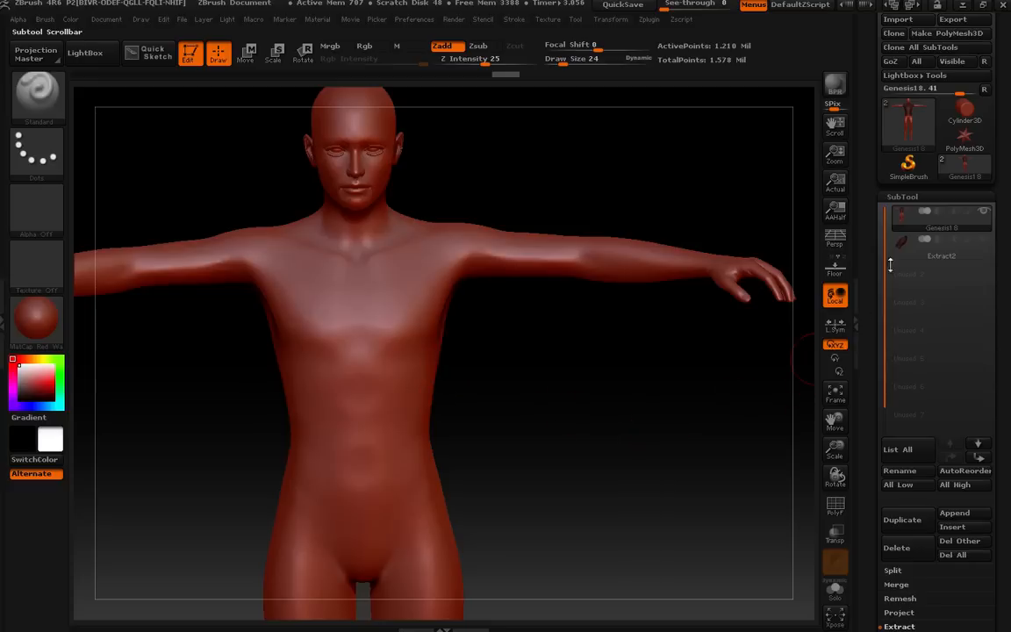
Briefly show the polyframe wireframe on the body, then hide it again.
mouse_move(867, 251)
left_mouse_down()
mouse_move(864, 198)
mouse_move(871, 260)
left_mouse_up()
key("shift")
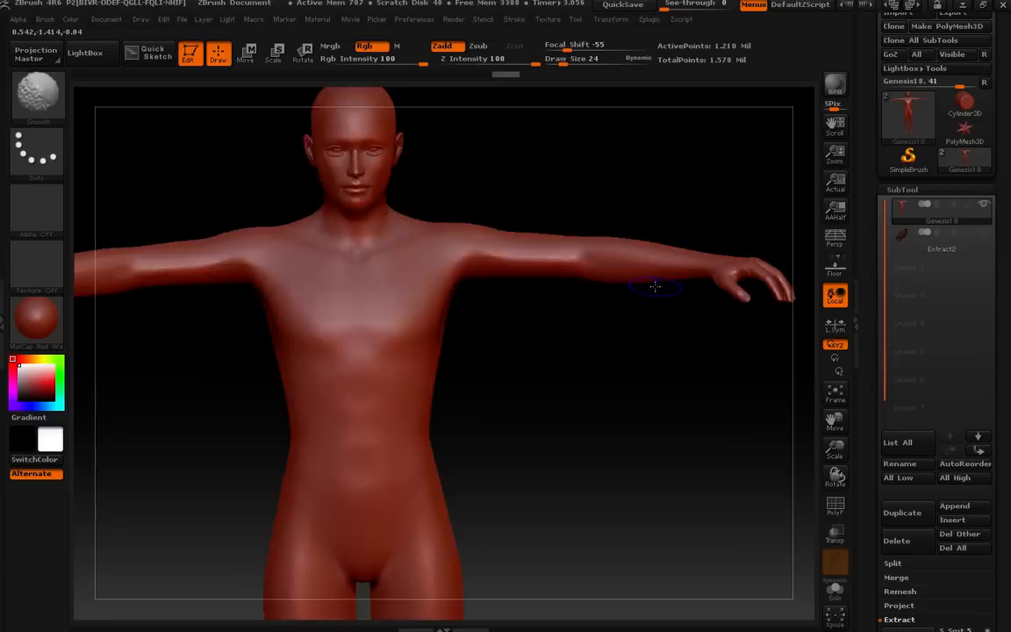
key("shift+f")
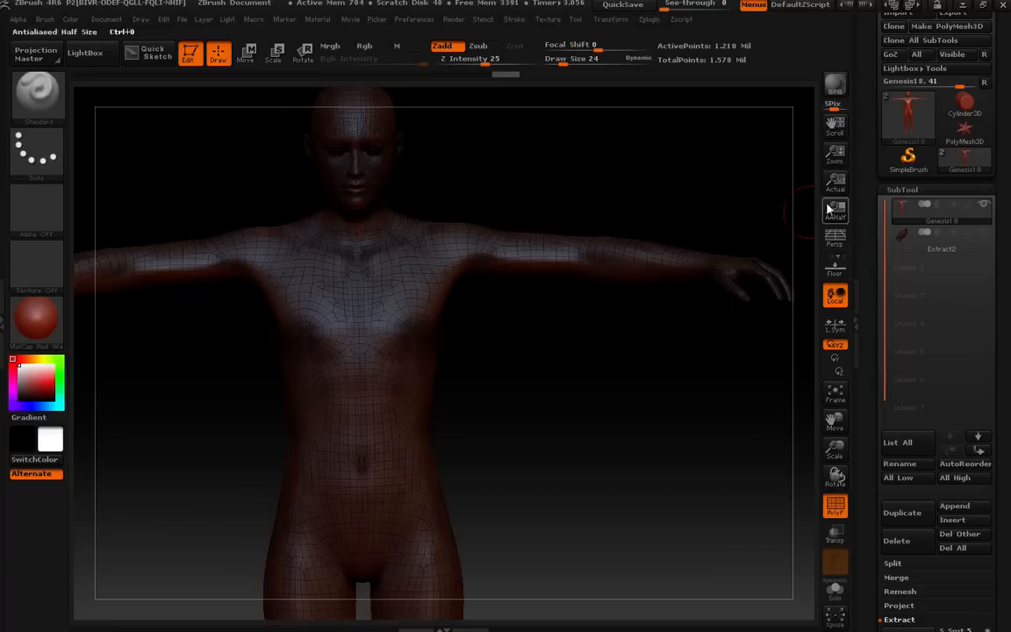
mouse_move(915, 122)
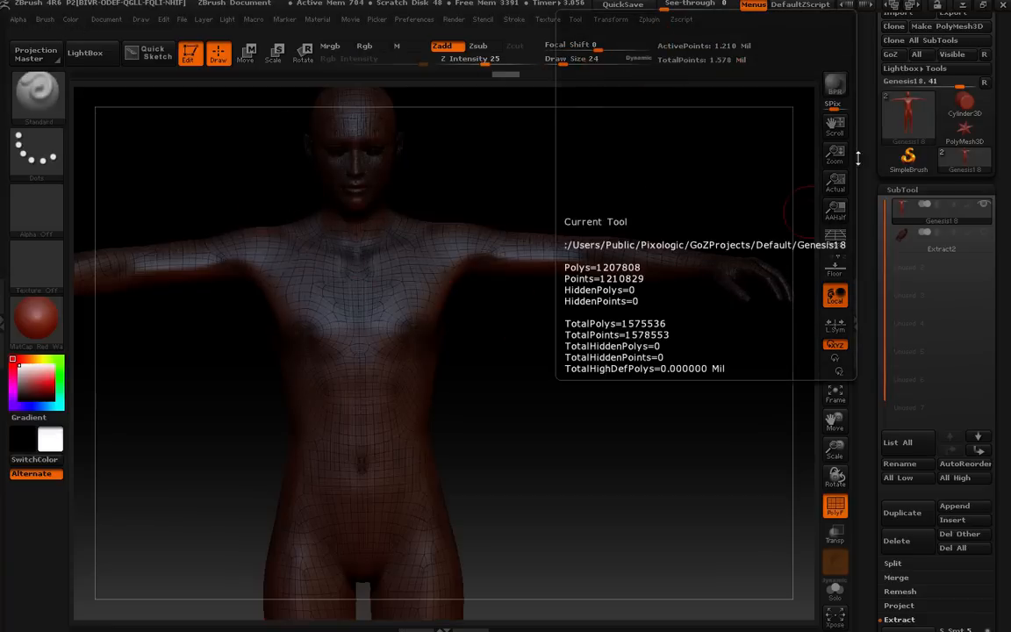
key("shift+f")
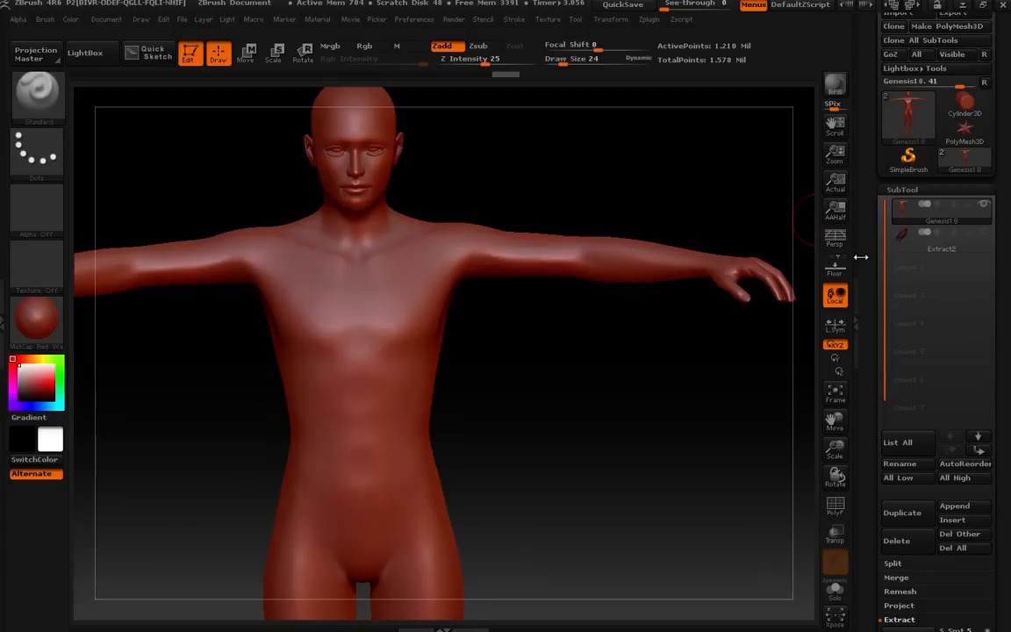
left_click_drag(864, 254, 870, 229)
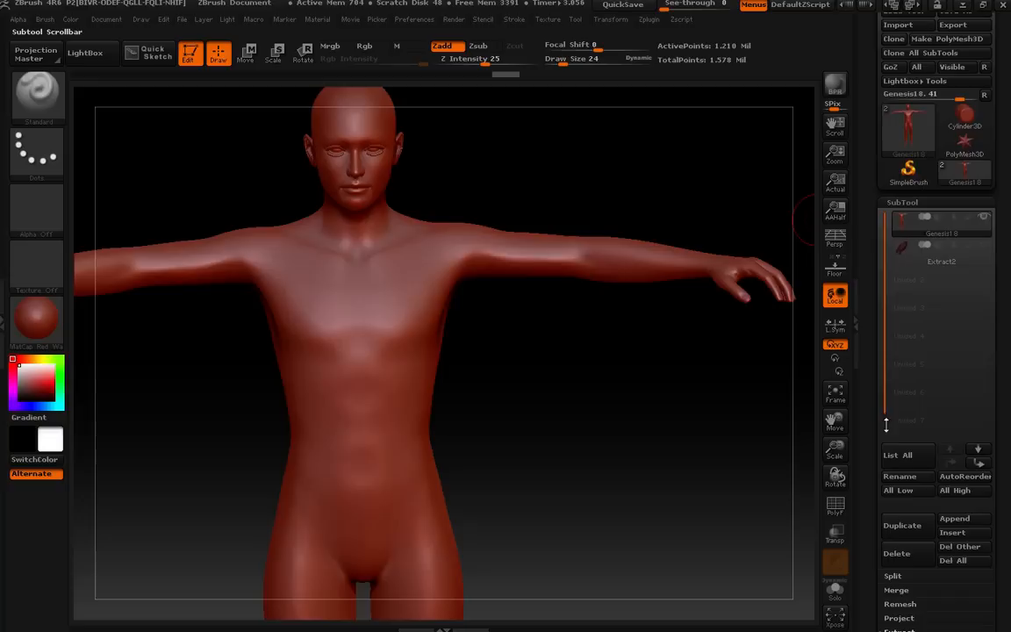
Drop the body to its lowest subdivision level and delete all higher subdivision levels.
left_click(901, 203)
left_click(899, 220)
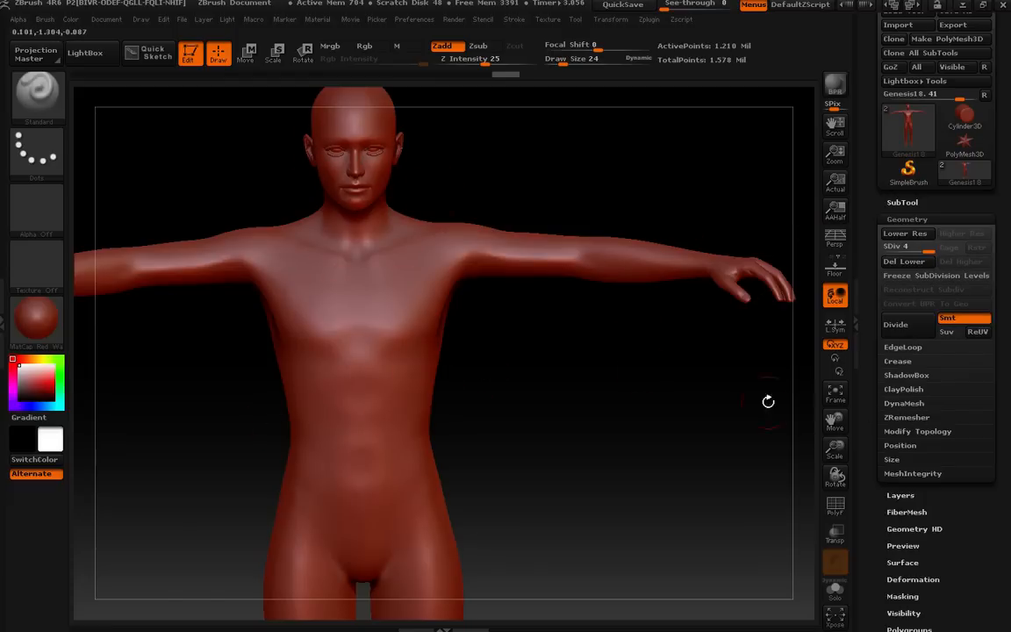
left_click_drag(928, 251, 888, 254)
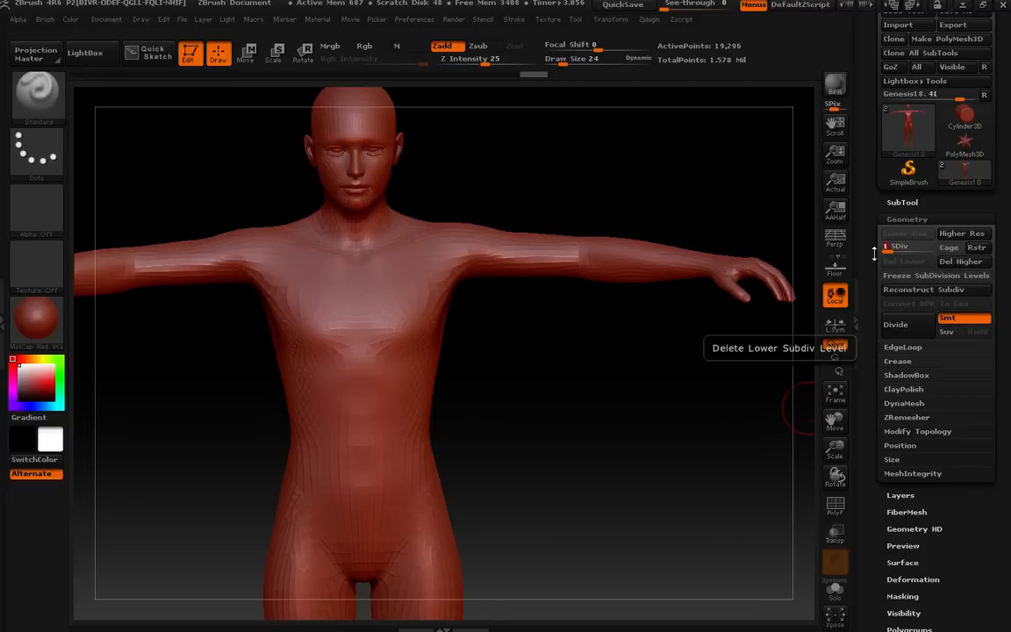
left_click_drag(885, 250, 898, 255)
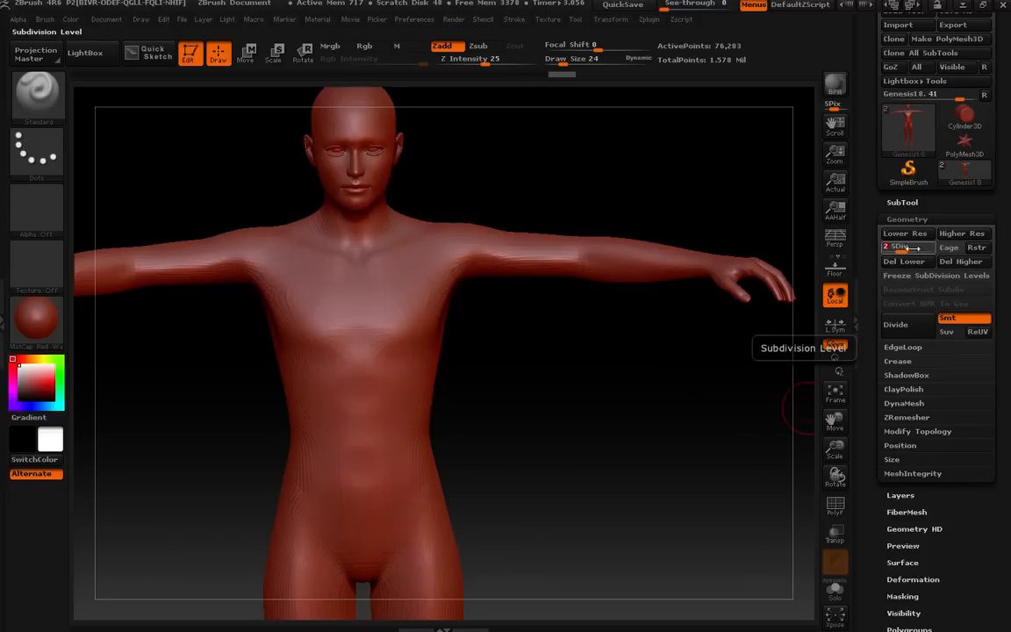
left_click(959, 261)
left_click_drag(920, 254, 887, 254)
left_click(963, 264)
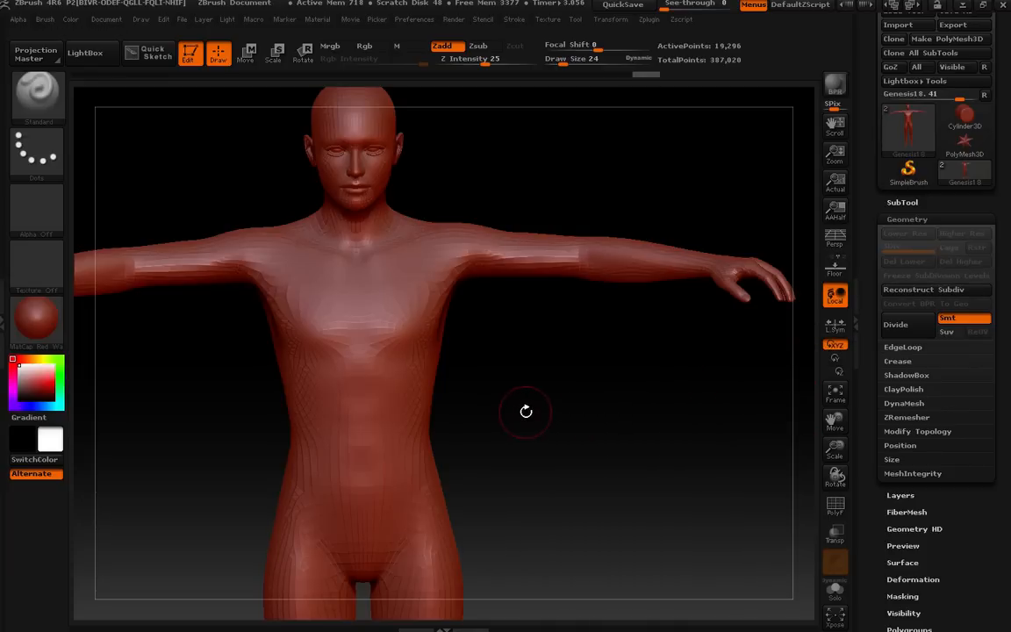
key("shift+f")
key("shift+f")
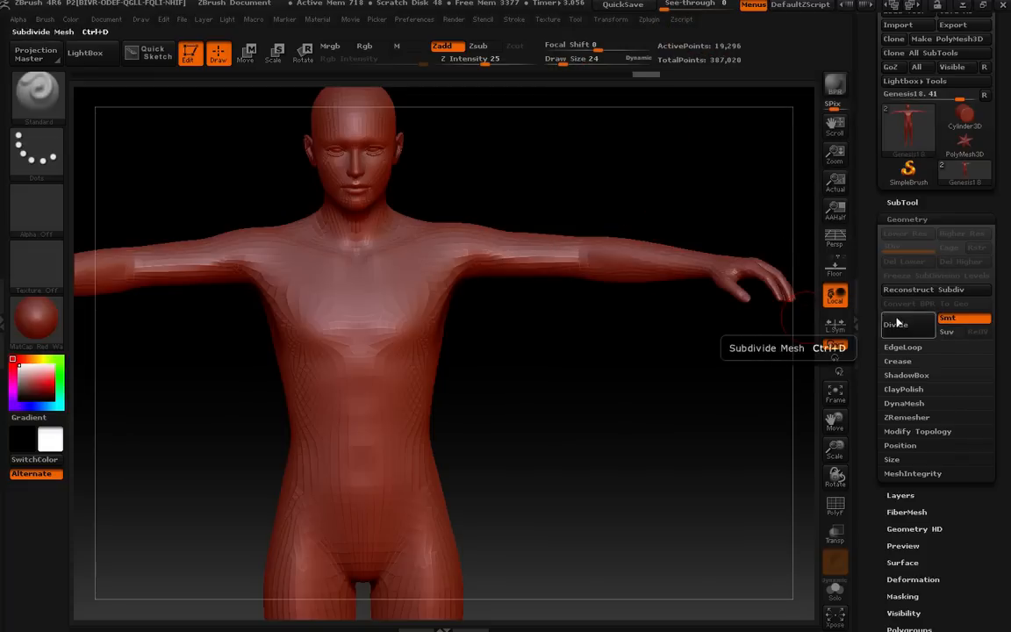
left_click_drag(876, 233, 871, 195)
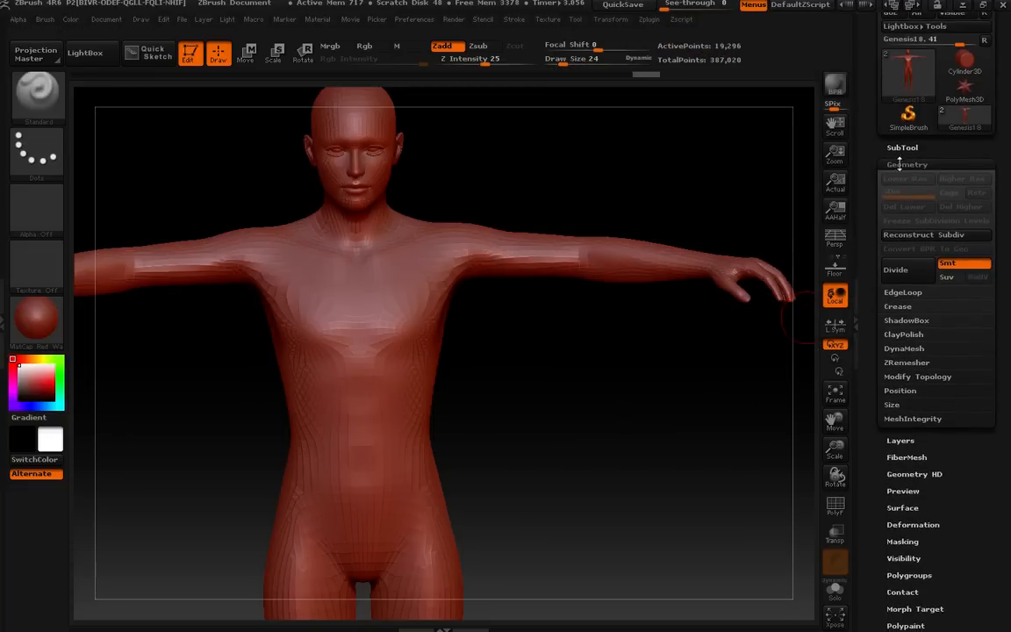
Select the extracted shirt subtool.
left_click(902, 148)
left_click(961, 208)
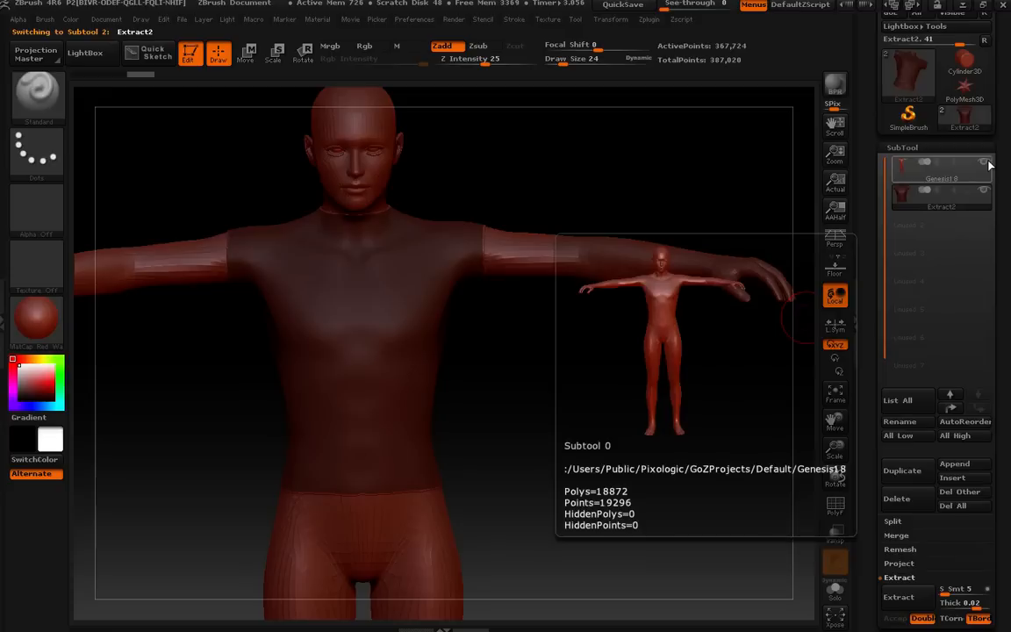
left_click_drag(549, 341, 648, 383, "ctrl")
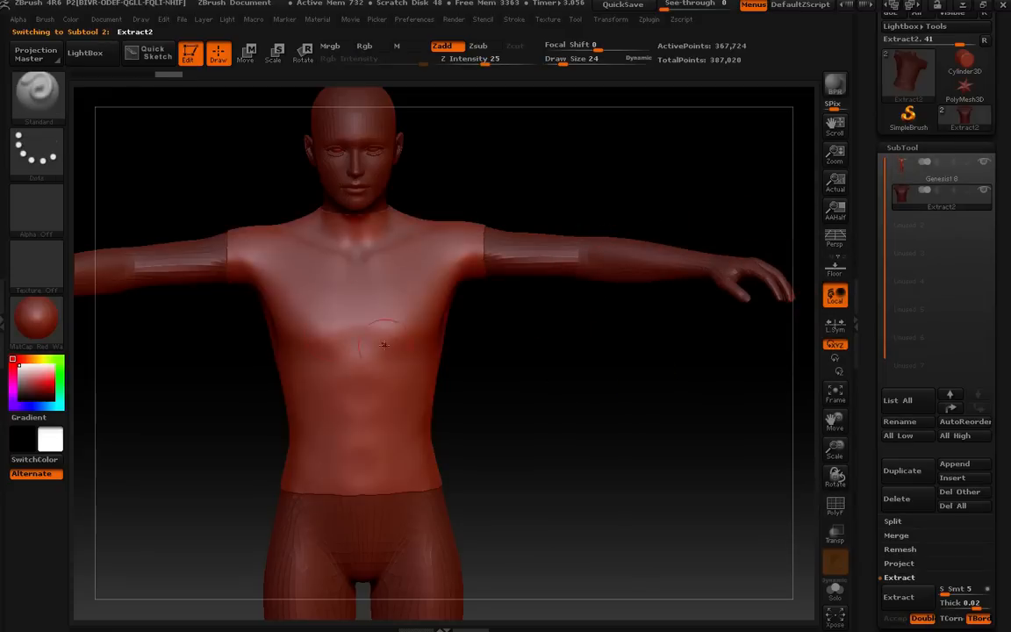
left_click(904, 147)
left_click(907, 164)
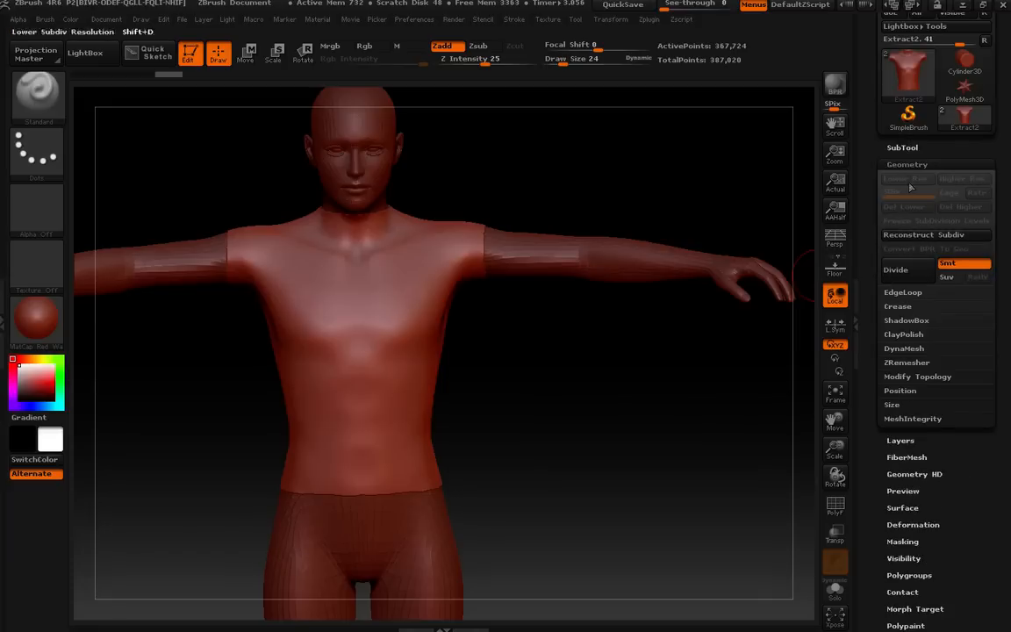
left_click(915, 350)
left_click(906, 349)
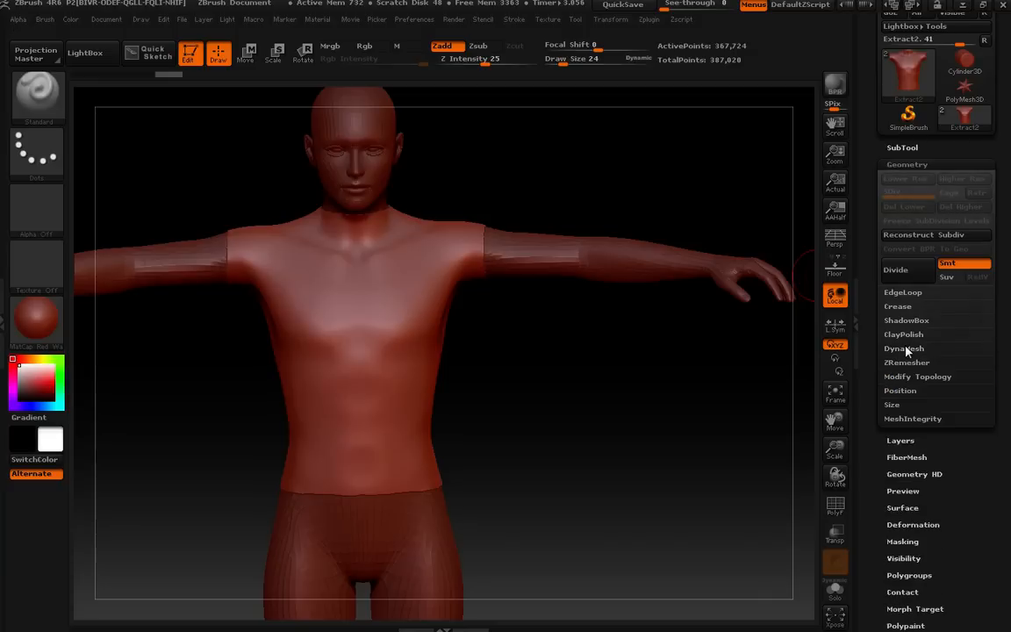
left_click(909, 364)
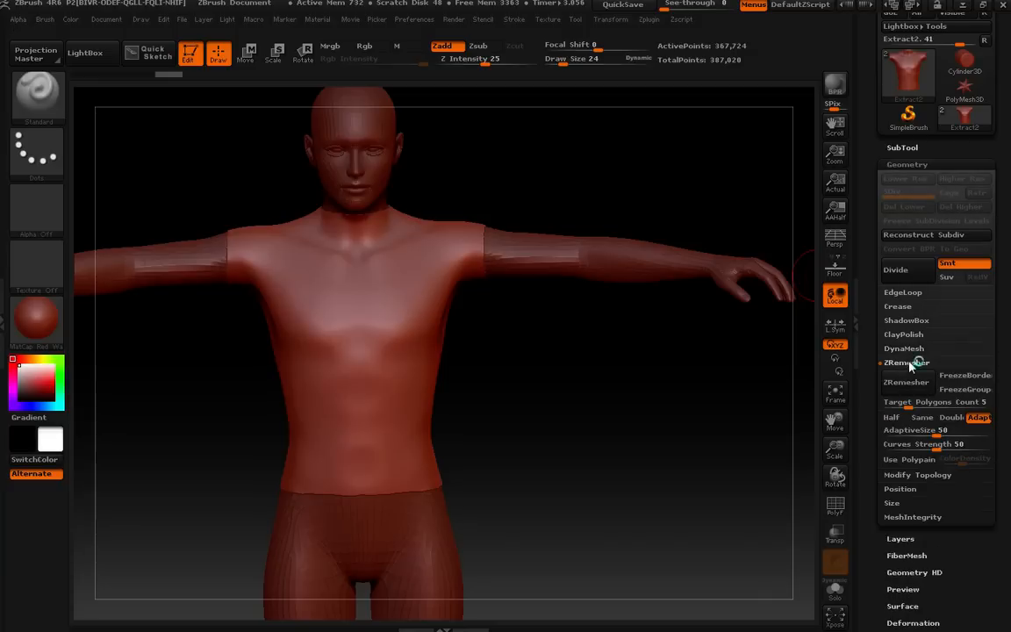
left_click(909, 363)
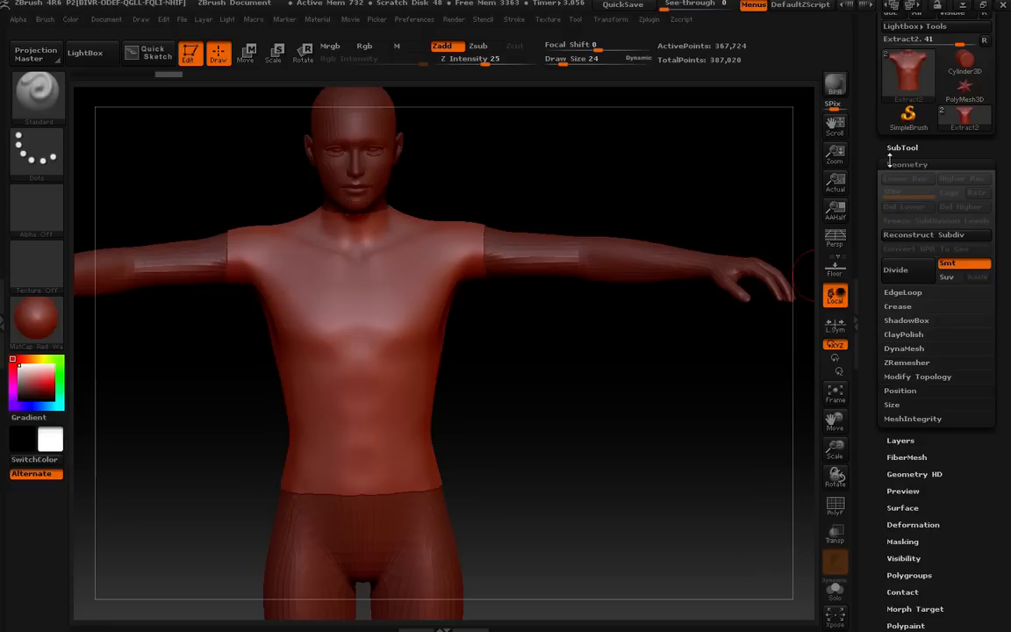
Try to reconstruct lower subdivision levels on the shirt.
left_click(895, 149)
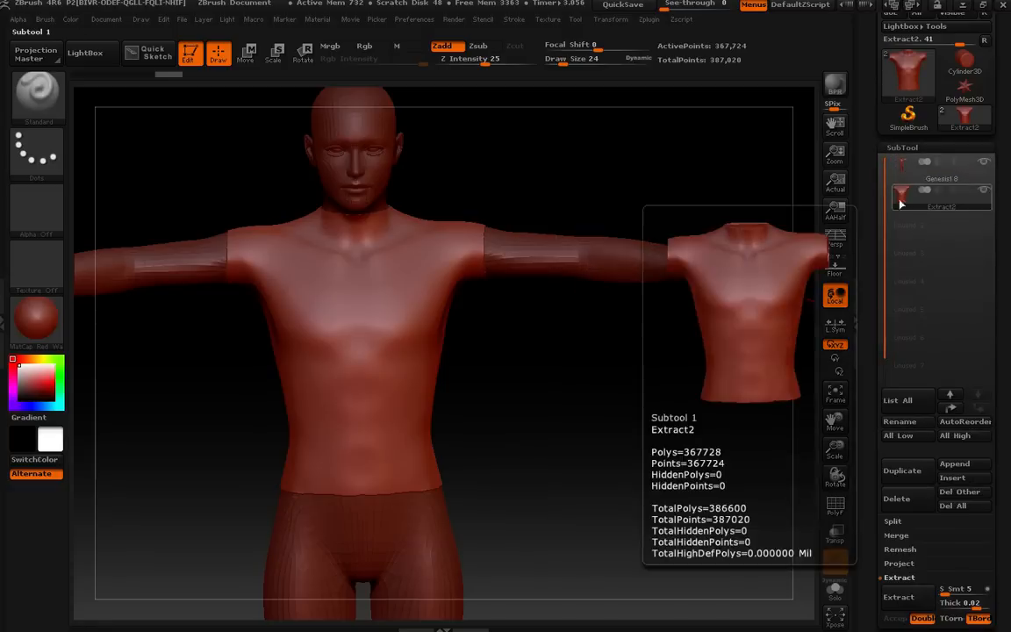
mouse_move(910, 83)
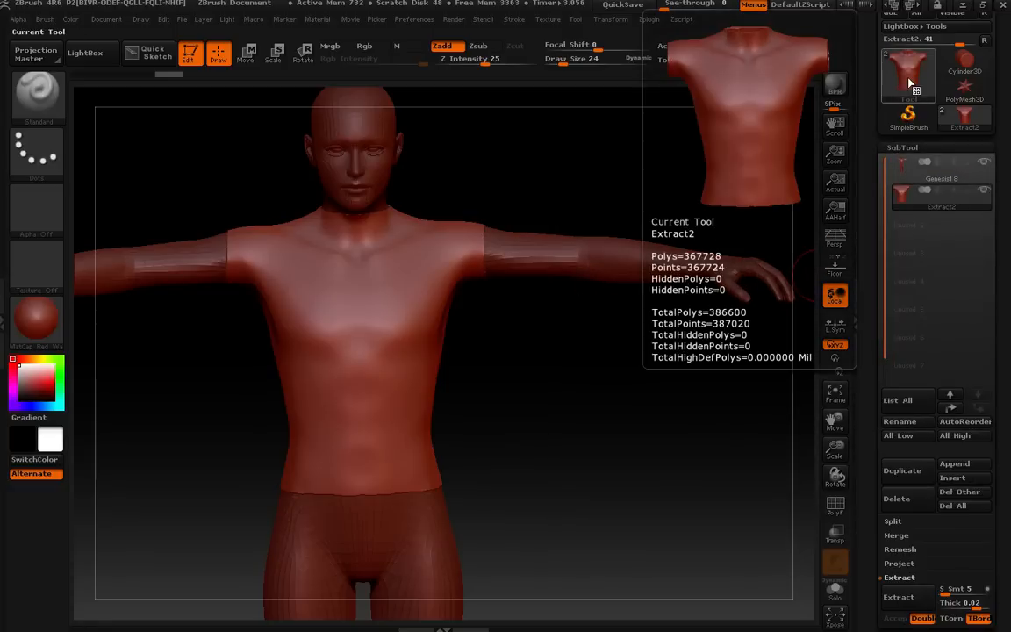
left_click(893, 147)
left_click(898, 164)
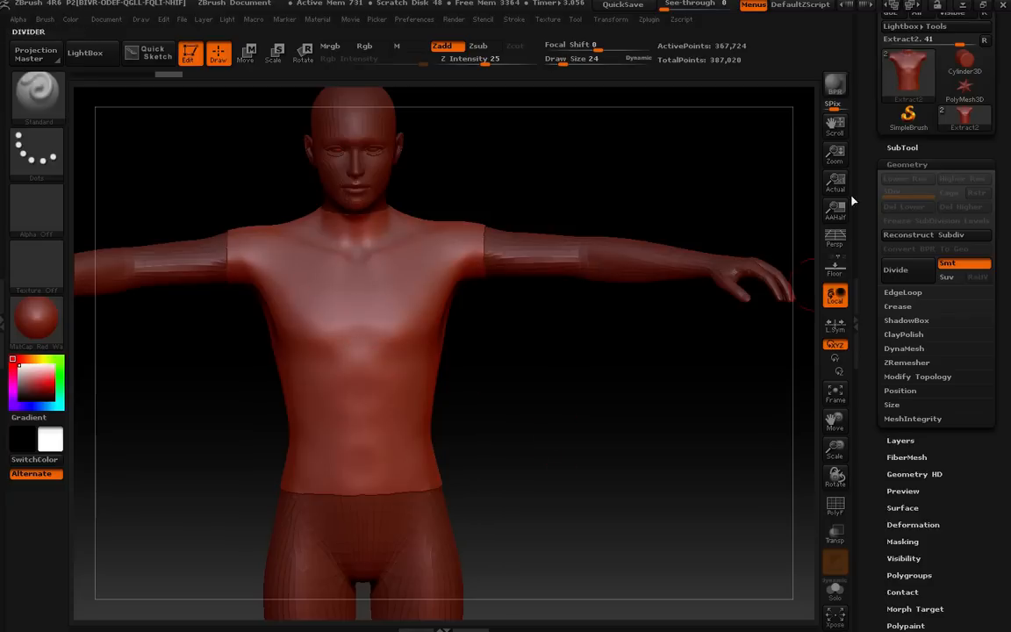
mouse_move(907, 79)
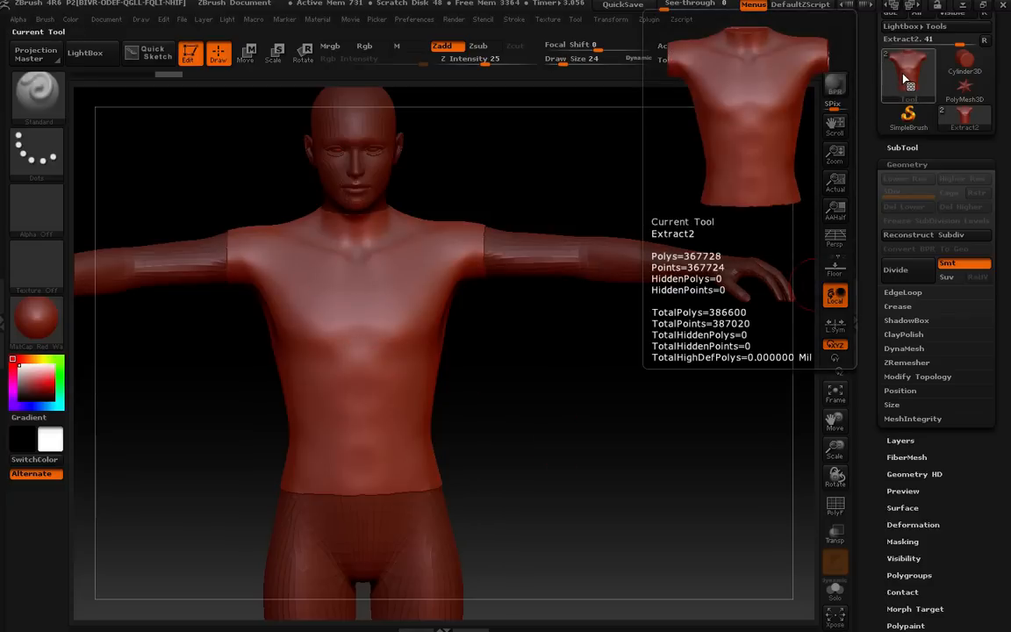
left_click(904, 235)
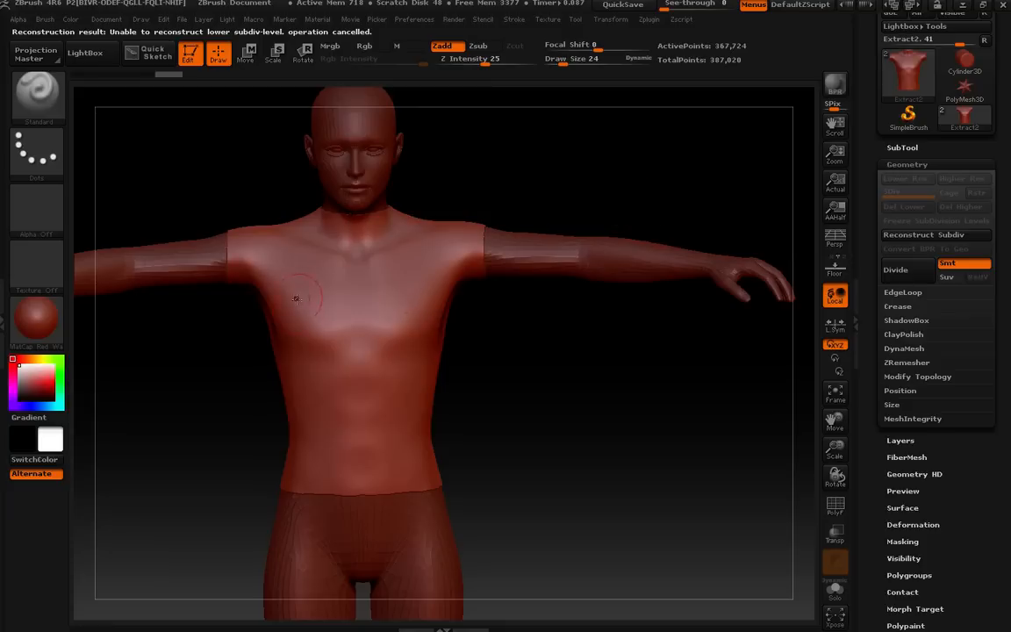
Retopologize the shirt with ZRemesher.
left_click_drag(866, 264, 871, 212)
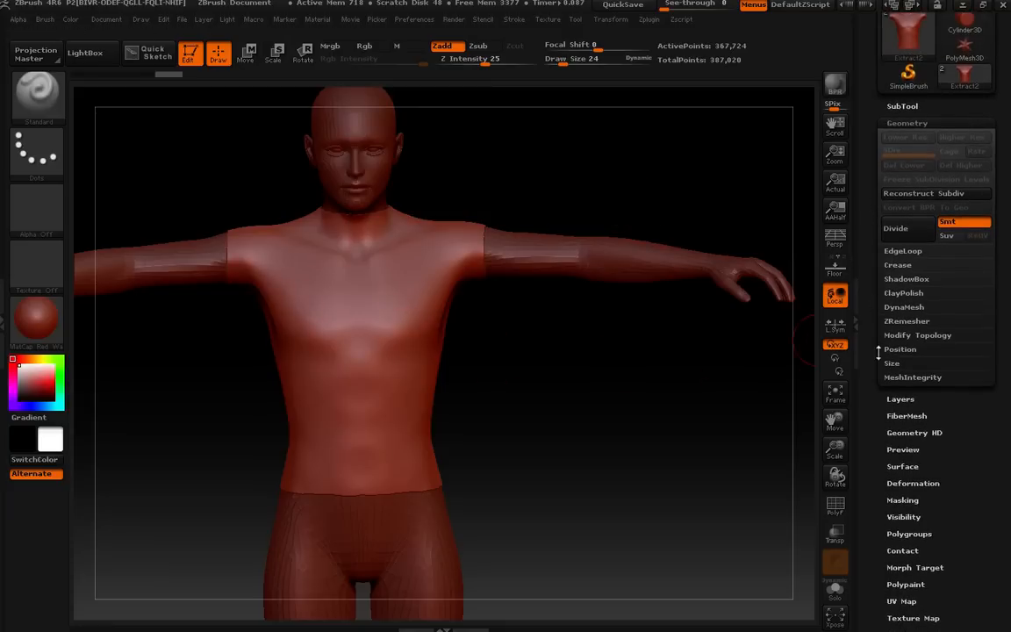
left_click_drag(877, 360, 883, 281)
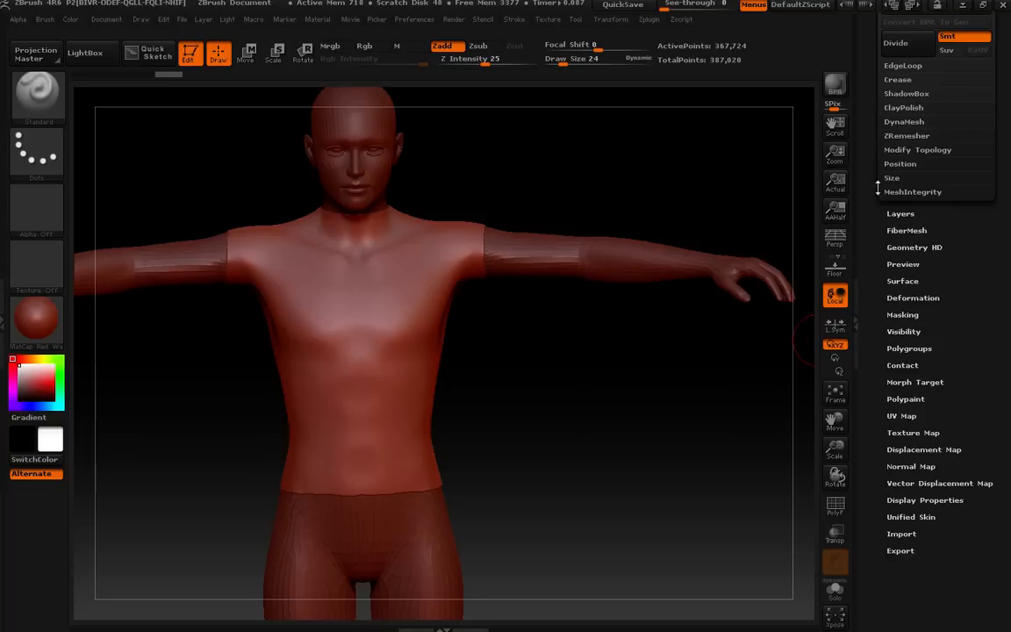
left_click(904, 136)
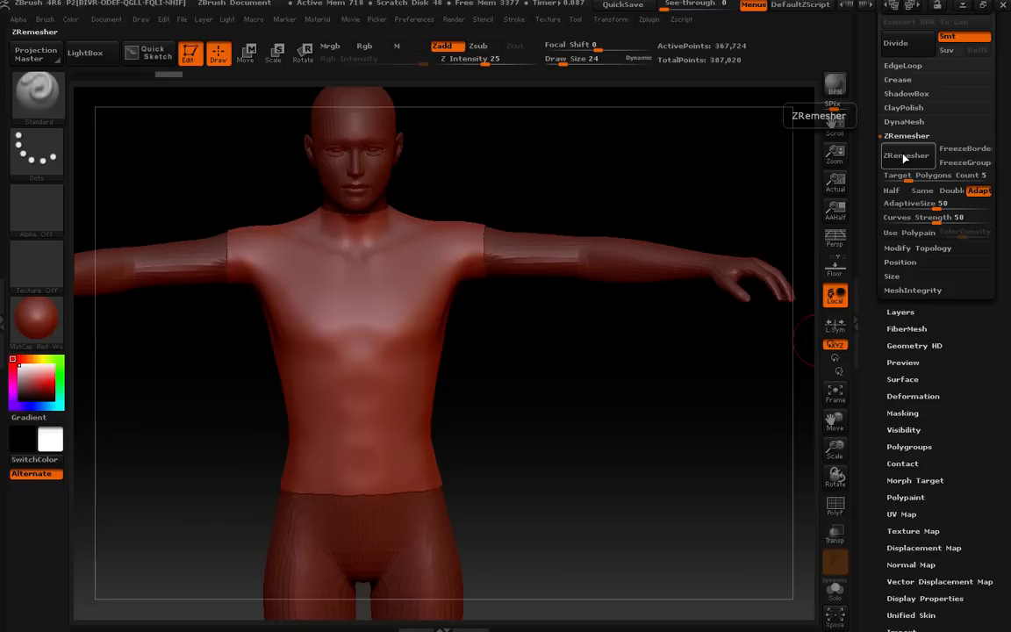
left_click(905, 156)
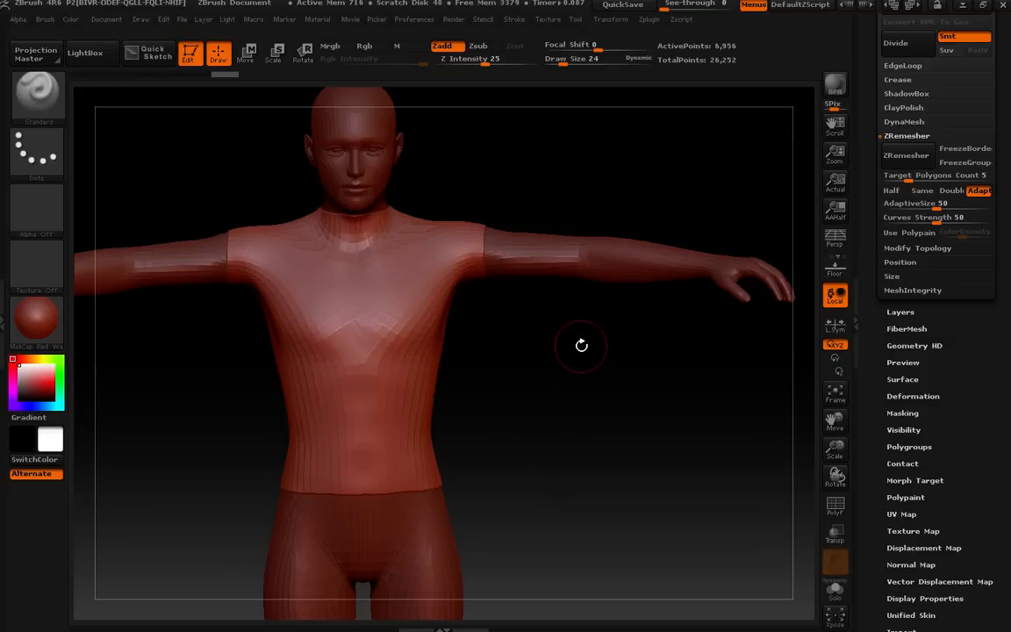
mouse_move(579, 347)
left_mouse_down()
mouse_move(546, 376)
mouse_move(580, 352)
mouse_move(580, 362)
mouse_move(589, 300)
mouse_move(636, 305)
mouse_move(728, 361)
mouse_move(429, 351)
mouse_move(474, 365)
mouse_move(568, 352)
mouse_move(584, 336)
mouse_move(588, 345)
mouse_move(580, 334)
mouse_move(575, 366)
mouse_move(553, 389)
mouse_move(569, 347)
left_mouse_up()
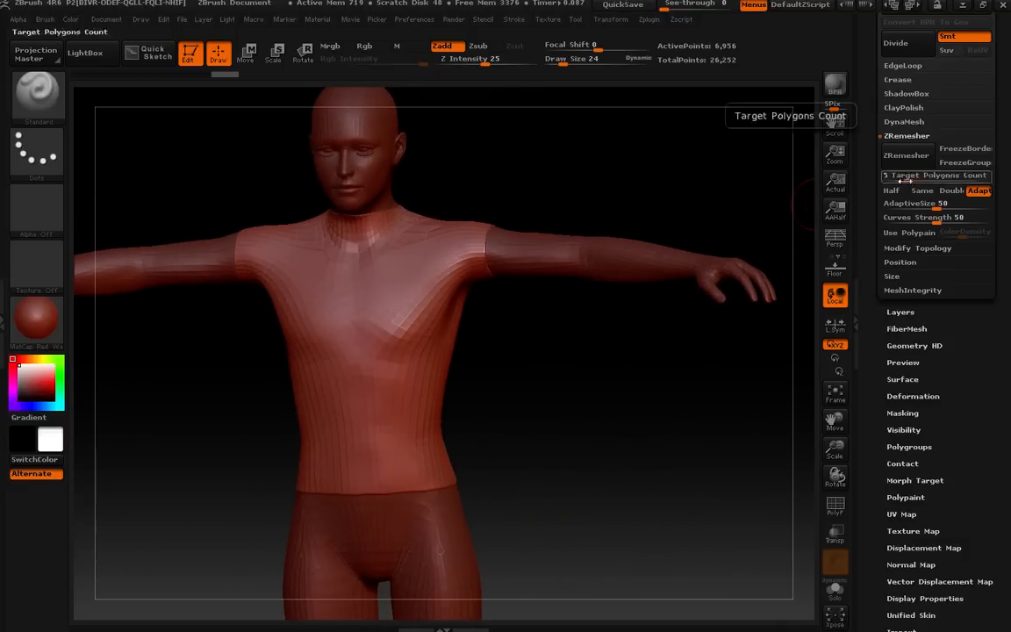
left_click_drag(577, 360, 510, 338)
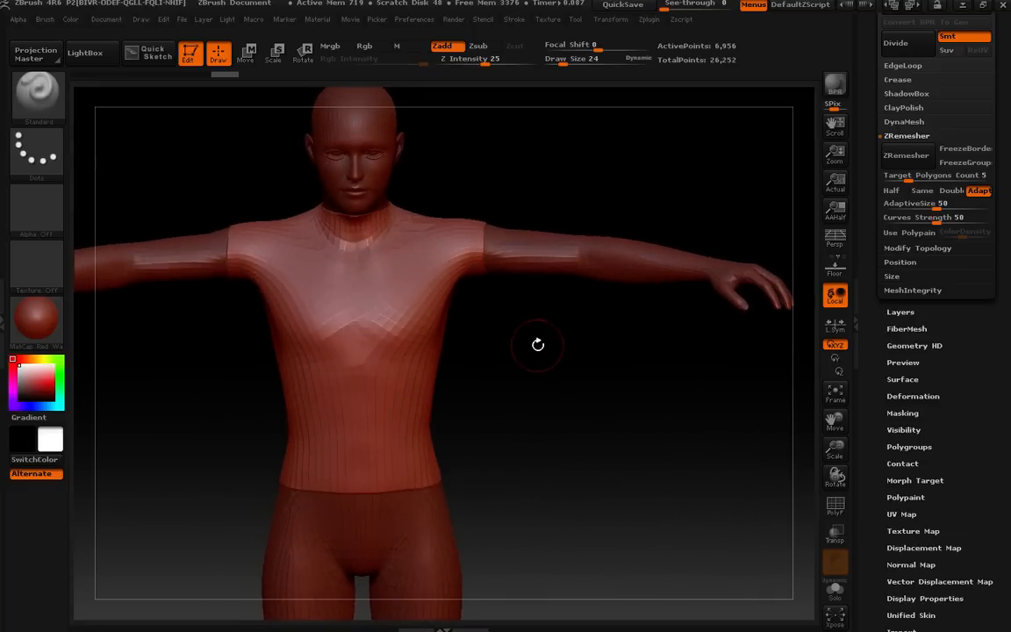
mouse_move(561, 361)
left_mouse_down()
mouse_move(537, 332)
mouse_move(550, 356)
mouse_move(556, 334)
mouse_move(564, 372)
left_mouse_up()
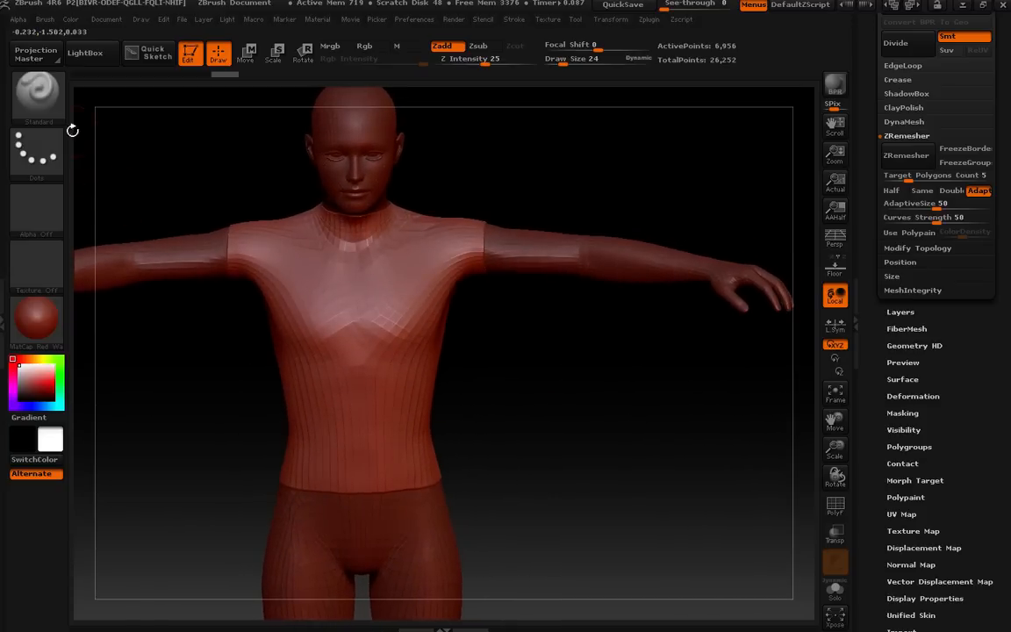
Switch to the Magnify brush and increase its draw size to 44.
left_click(37, 87)
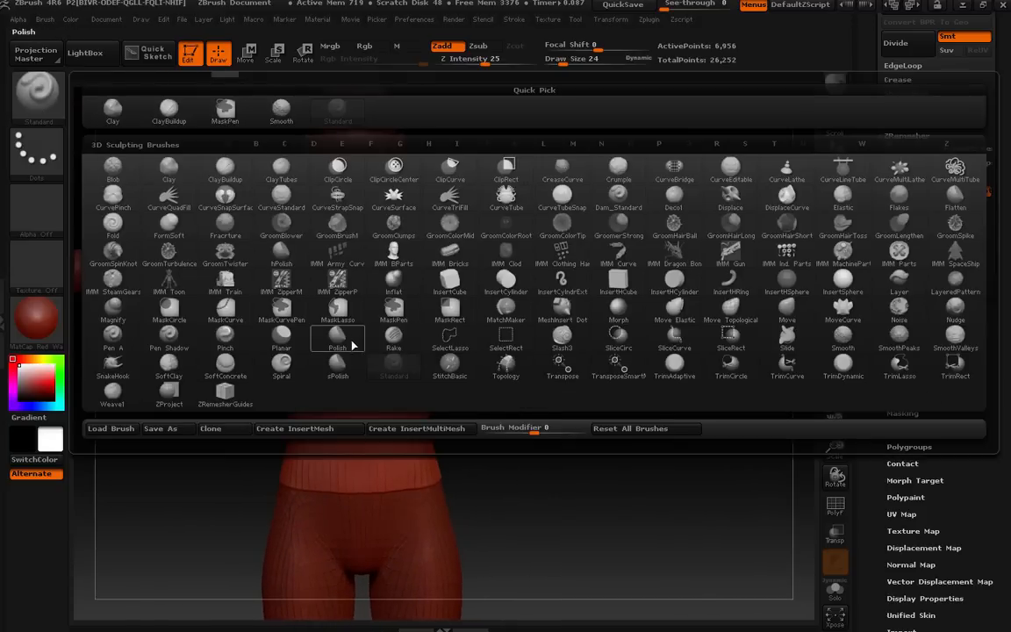
left_click(113, 309)
mouse_move(561, 368)
left_mouse_down()
mouse_move(592, 367)
mouse_move(562, 361)
mouse_move(584, 359)
left_mouse_up()
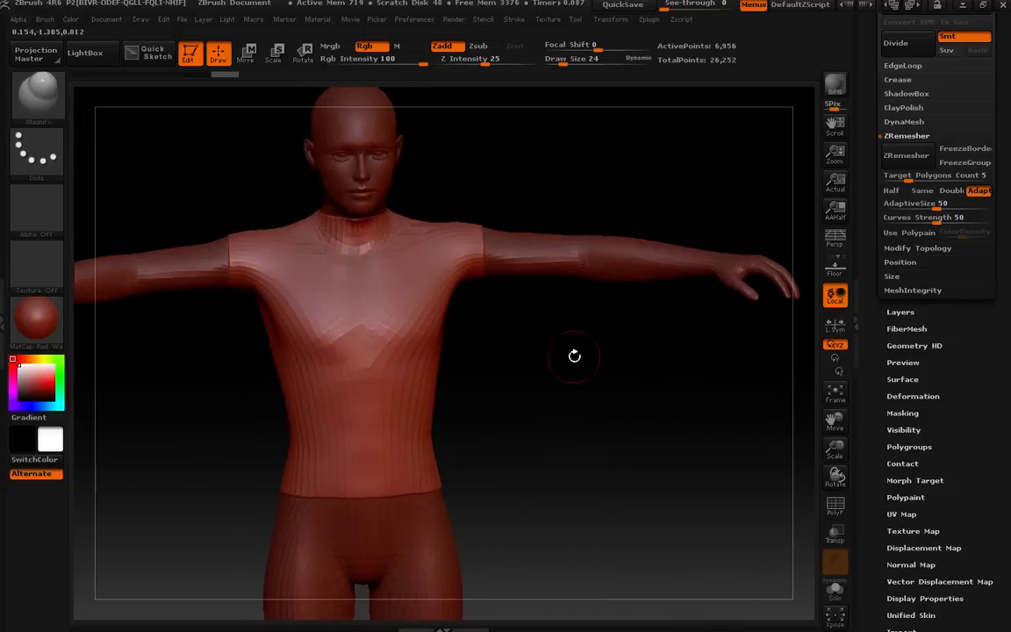
key("bracketright")
key("bracketright")
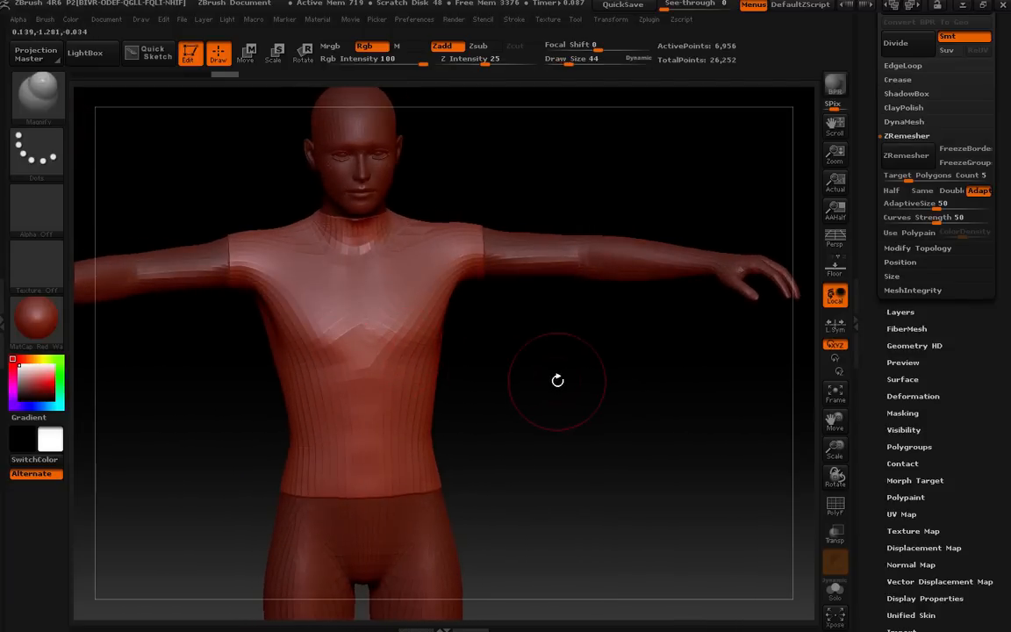
left_click_drag(557, 380, 527, 382)
left_click_drag(582, 351, 575, 378)
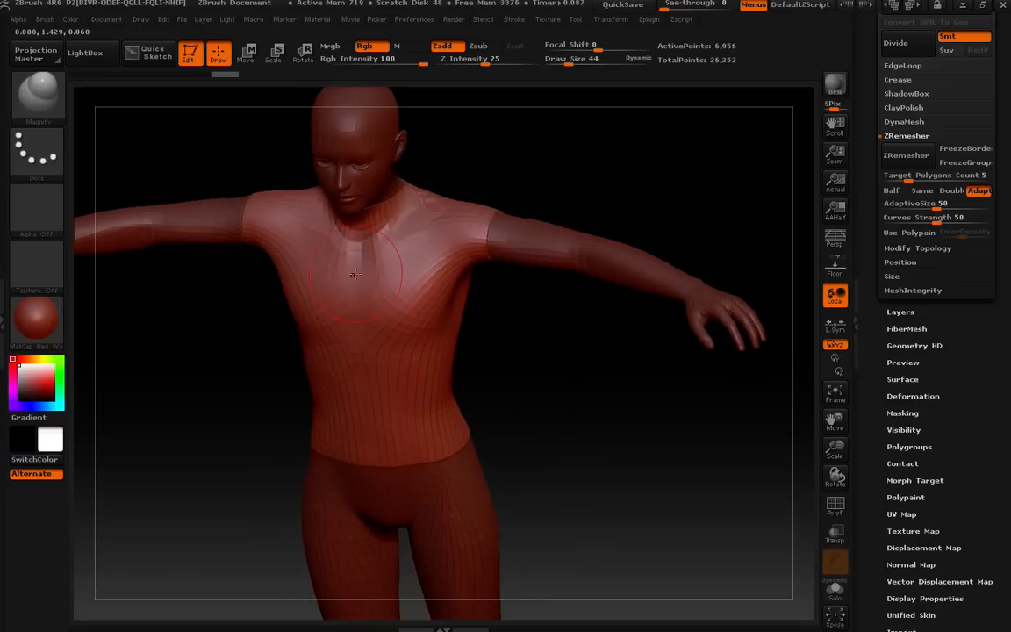
mouse_move(500, 315)
left_mouse_down()
mouse_move(571, 319)
mouse_move(578, 303)
mouse_move(571, 315)
left_mouse_up()
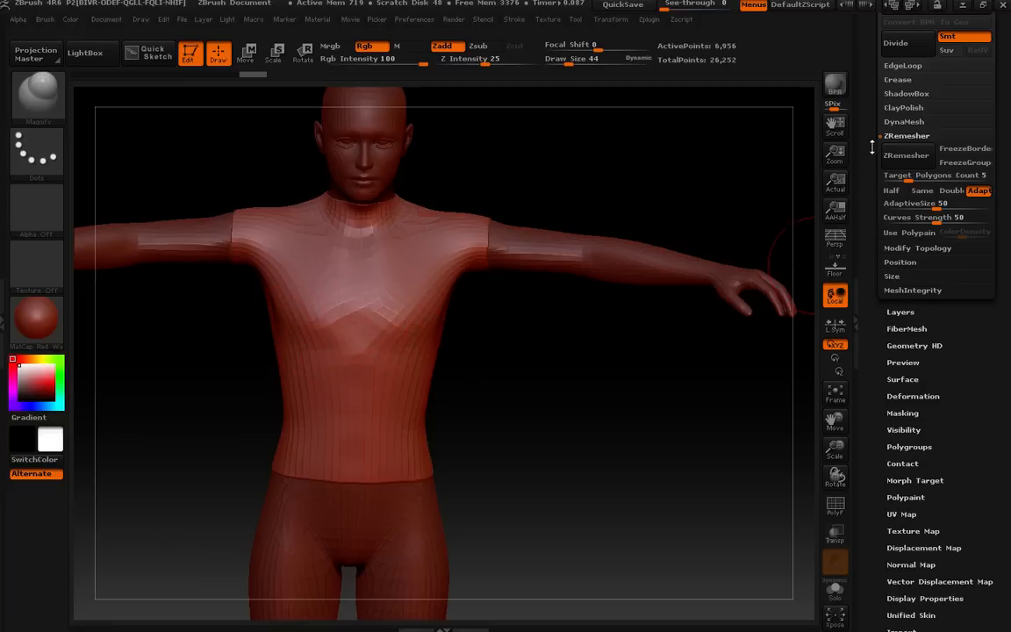
Open the subtool list and briefly select the body subtool before returning to the shirt subtool.
left_click_drag(871, 149, 879, 290)
left_click(902, 233)
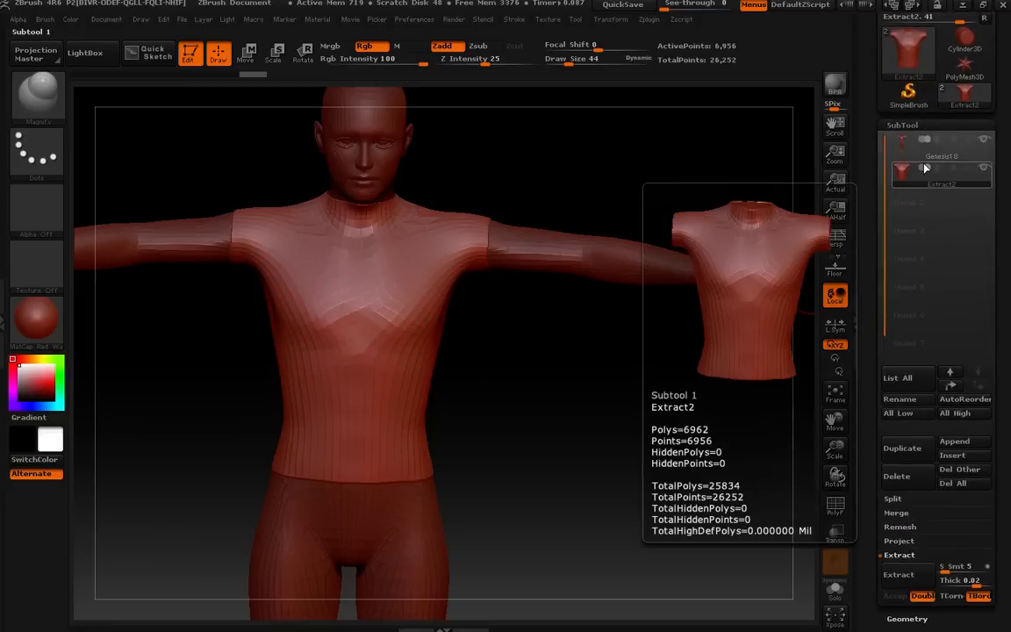
left_click(917, 151)
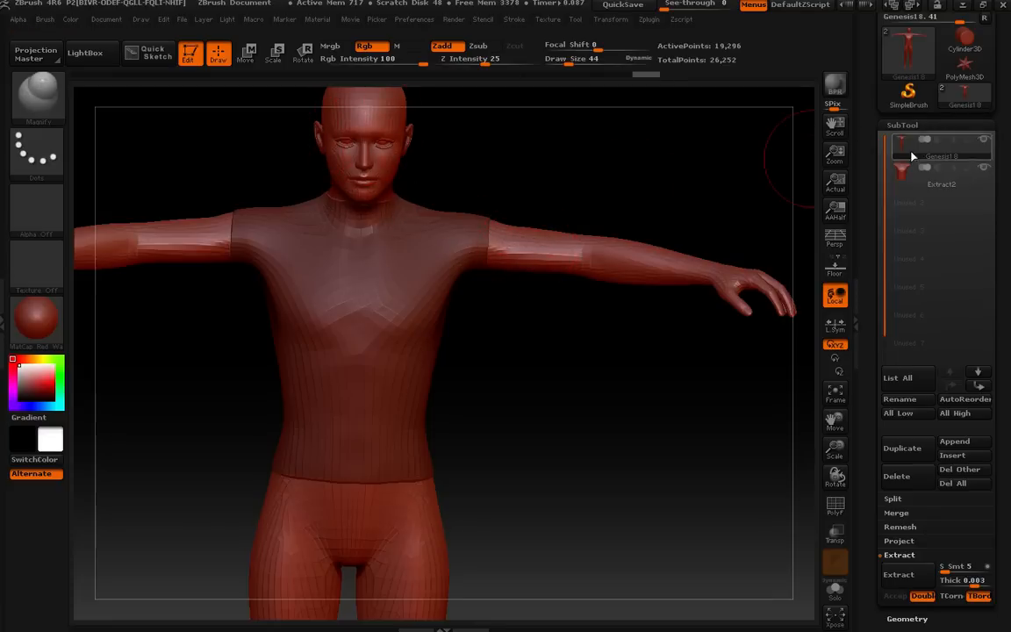
left_click(922, 180)
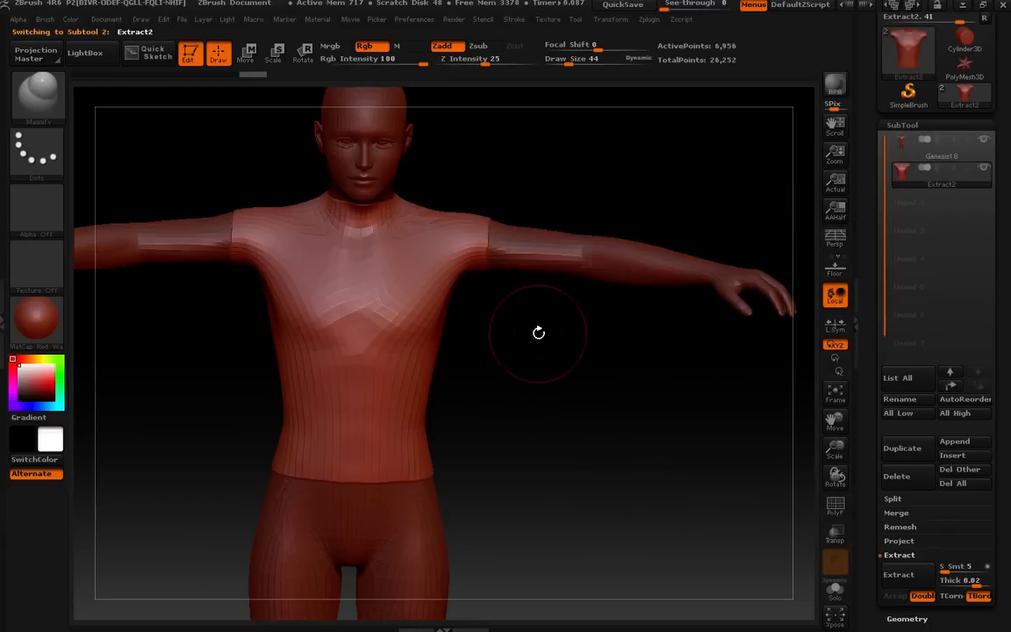
Inflate the shirt's chest area with the Magnify brush.
left_click_drag(552, 355, 433, 311)
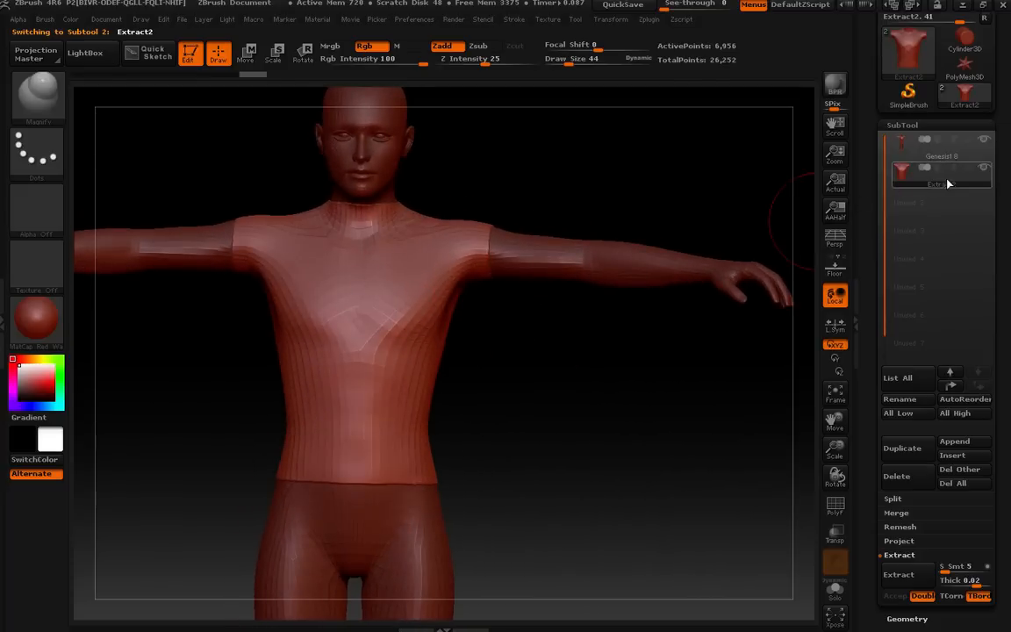
mouse_move(593, 392)
left_mouse_down()
mouse_move(566, 407)
mouse_move(587, 407)
left_mouse_up()
key("shift")
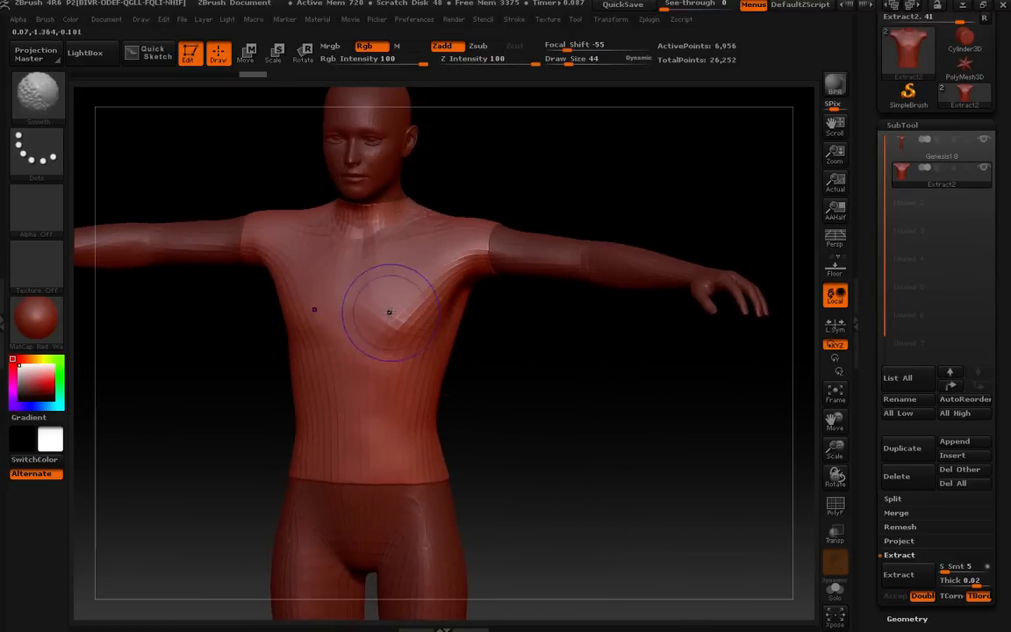
key("shift")
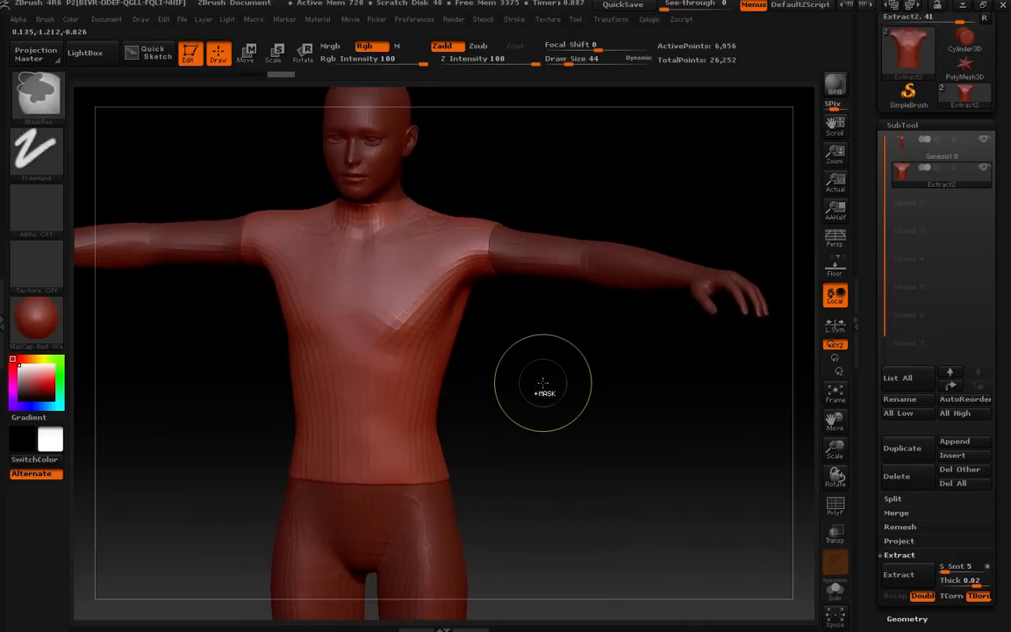
mouse_move(551, 408)
left_mouse_down()
mouse_move(568, 413)
mouse_move(537, 387)
left_mouse_up()
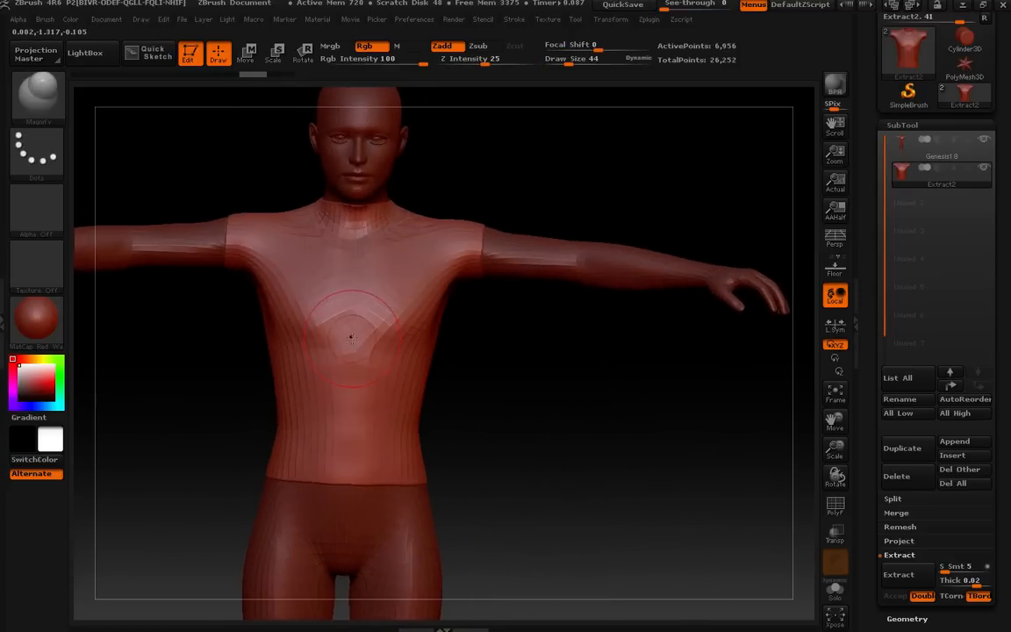
left_click_drag(351, 337, 351, 360)
left_click_drag(558, 394, 530, 392)
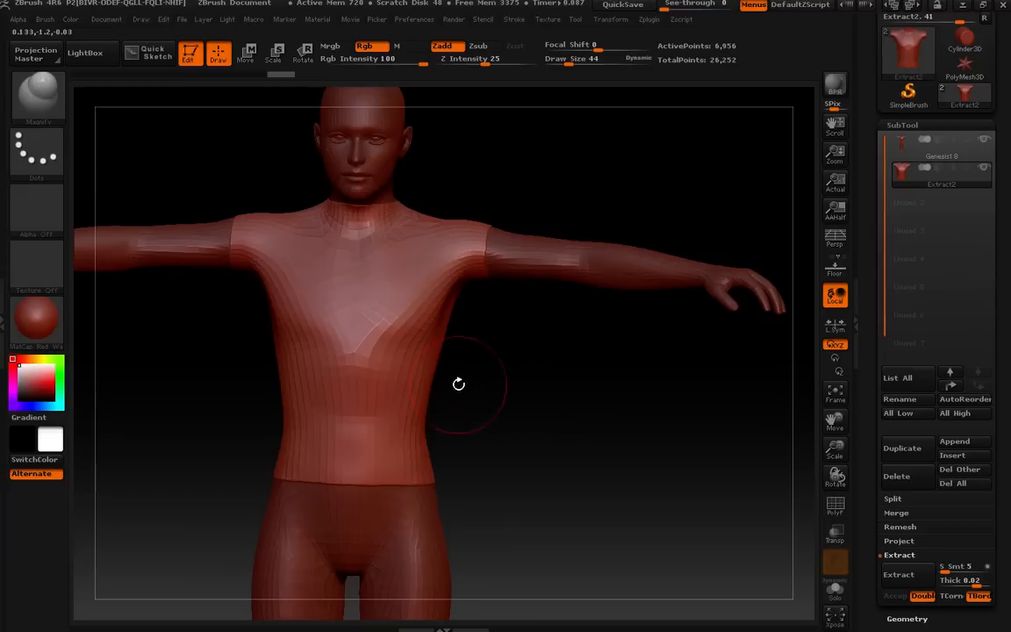
Set Z intensity to 25 and smooth and magnify the shirt across the chest and shoulders.
key("shift")
left_click(482, 60)
type("25")
key("Return")
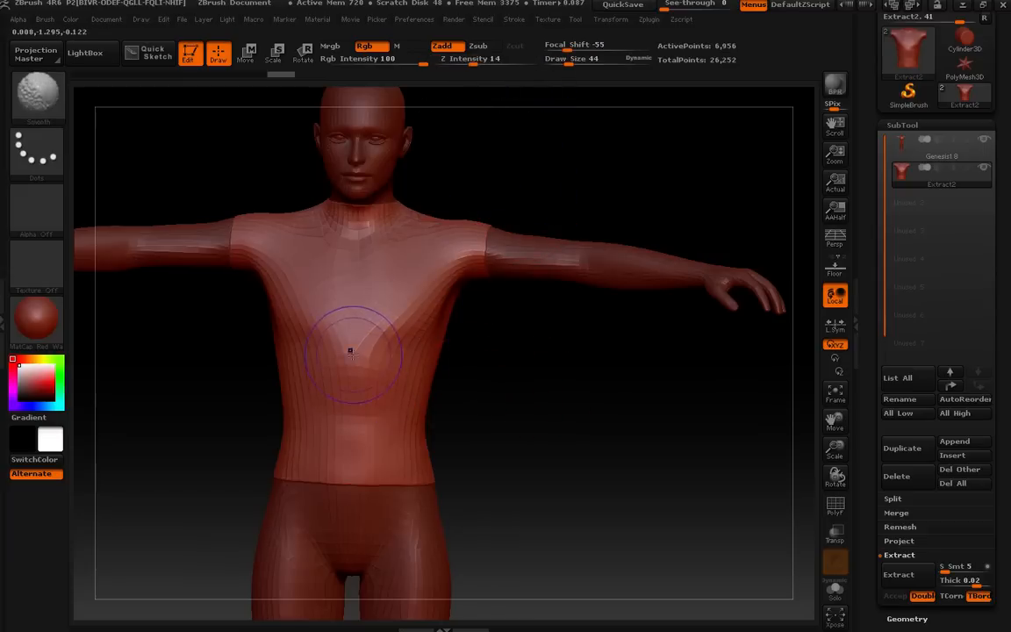
mouse_move(358, 364)
left_mouse_down("shift")
mouse_move(379, 337)
mouse_move(451, 323)
left_mouse_up("shift")
mouse_move(560, 355)
left_mouse_down()
mouse_move(576, 359)
mouse_move(592, 391)
mouse_move(566, 420)
mouse_move(570, 439)
mouse_move(592, 402)
mouse_move(575, 386)
left_mouse_up()
left_click_drag(516, 309, 534, 359)
mouse_move(395, 246)
left_mouse_down("shift")
mouse_move(410, 262)
mouse_move(359, 230)
left_mouse_up("shift")
Try magnifying and smoothing the shirt's upper back, then undo those strokes.
mouse_move(582, 424)
left_mouse_down()
mouse_move(580, 442)
mouse_move(602, 433)
mouse_move(580, 360)
mouse_move(706, 413)
mouse_move(721, 437)
mouse_move(590, 388)
left_mouse_up()
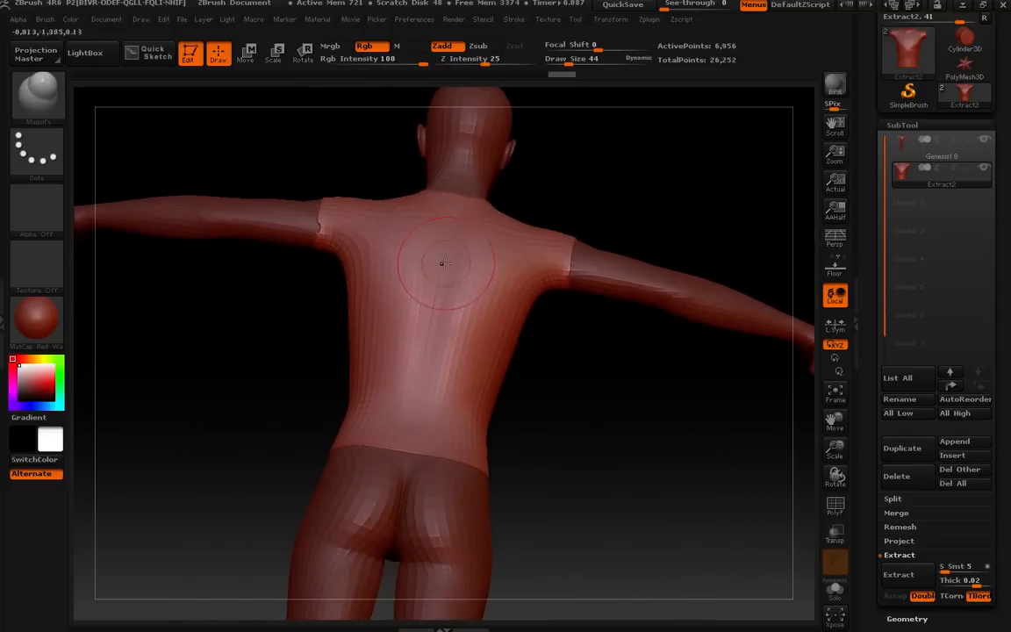
left_click_drag(440, 260, 436, 294)
mouse_move(422, 339)
left_mouse_down("shift")
mouse_move(420, 268)
mouse_move(463, 291)
left_mouse_up("shift")
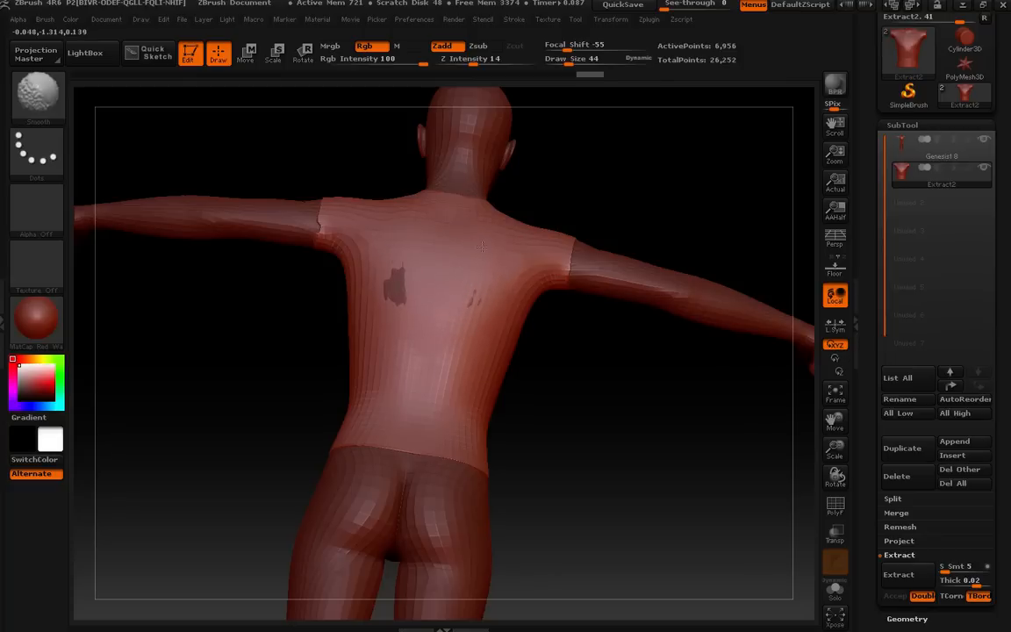
key("ctrl+z")
left_click_drag(588, 386, 592, 402)
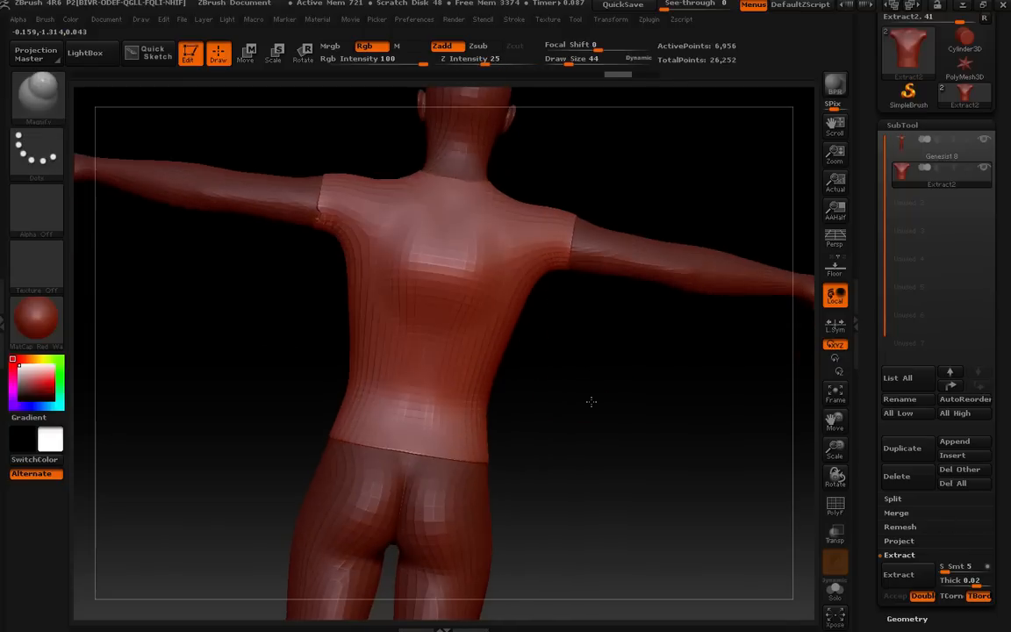
key("ctrl+z")
key("ctrl+z")
Smooth the shirt's back and magnify its lower back with Z intensity lowered to 9.
mouse_move(454, 269)
left_mouse_down()
mouse_move(477, 246)
mouse_move(412, 260)
left_mouse_up()
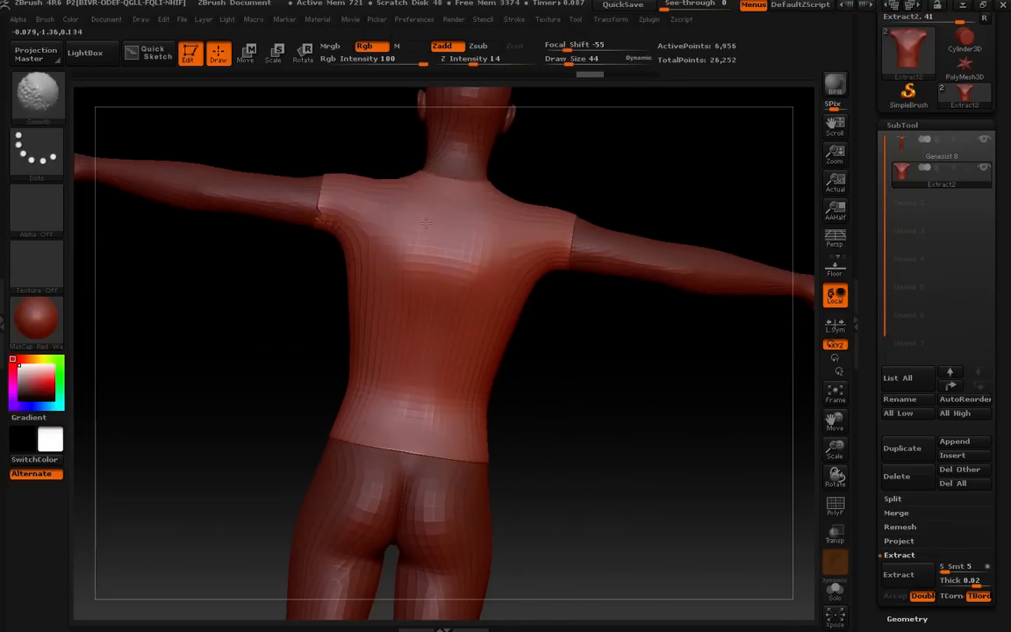
mouse_move(534, 328)
left_mouse_down()
mouse_move(609, 351)
mouse_move(601, 350)
mouse_move(607, 371)
left_mouse_up()
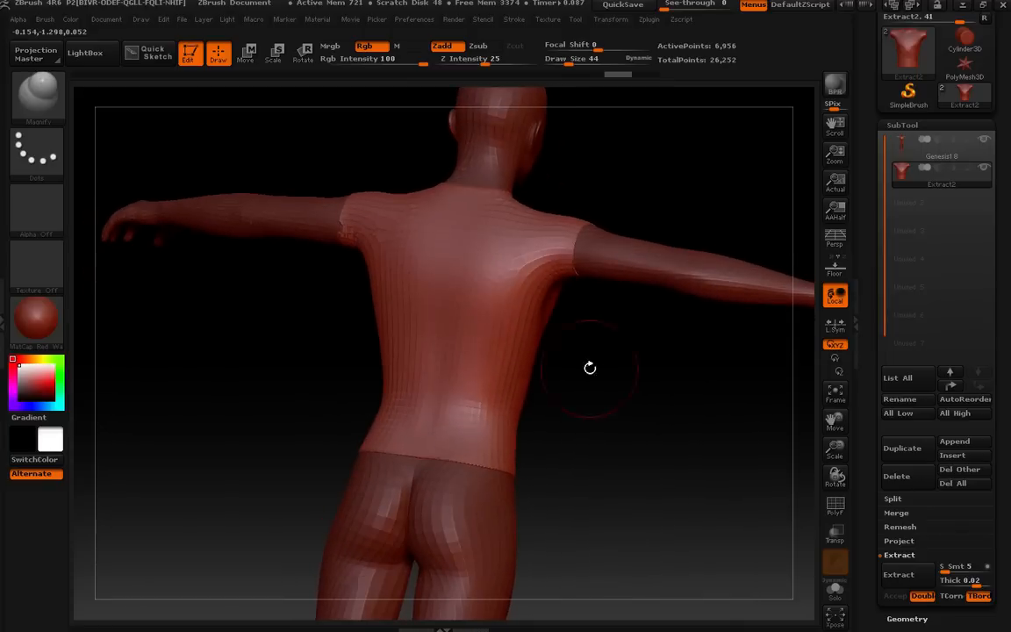
left_click_drag(435, 360, 430, 386)
mouse_move(438, 359)
left_mouse_down("shift")
mouse_move(476, 386)
mouse_move(457, 364)
left_mouse_up("shift")
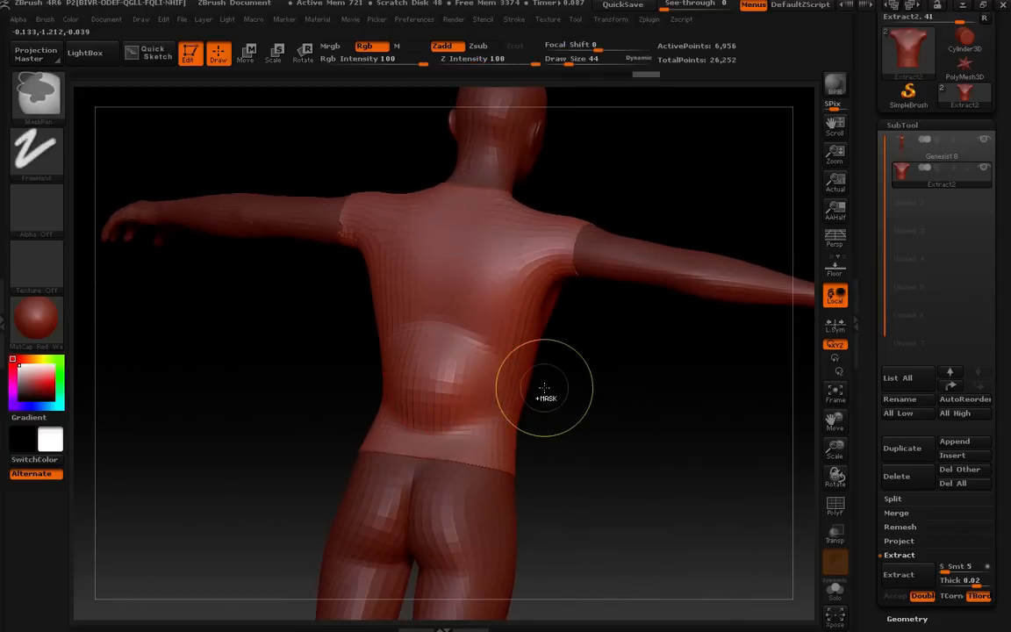
key("ctrl+z")
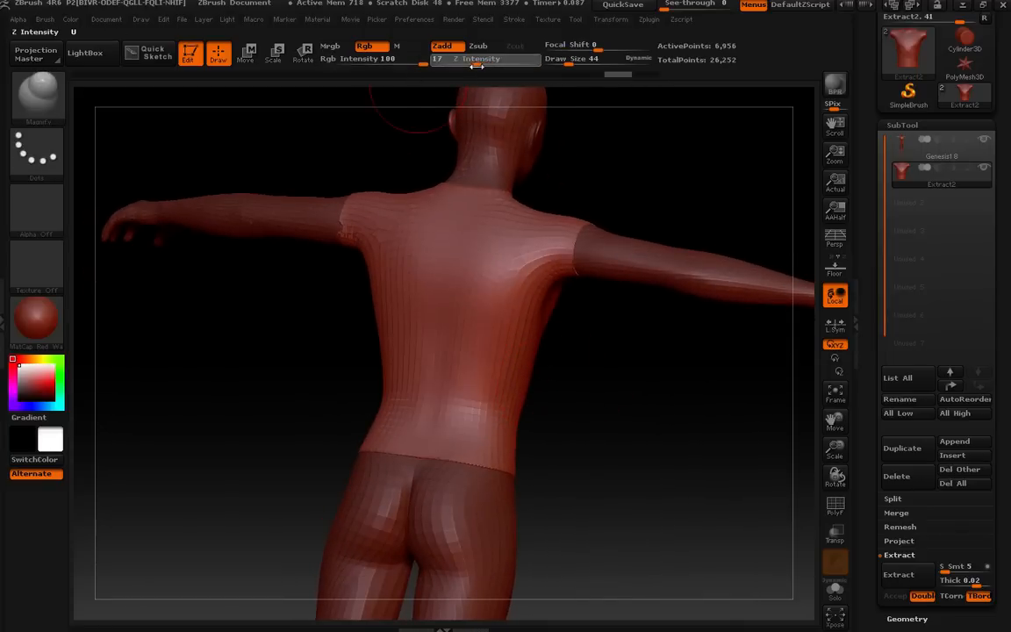
left_click_drag(468, 66, 463, 66)
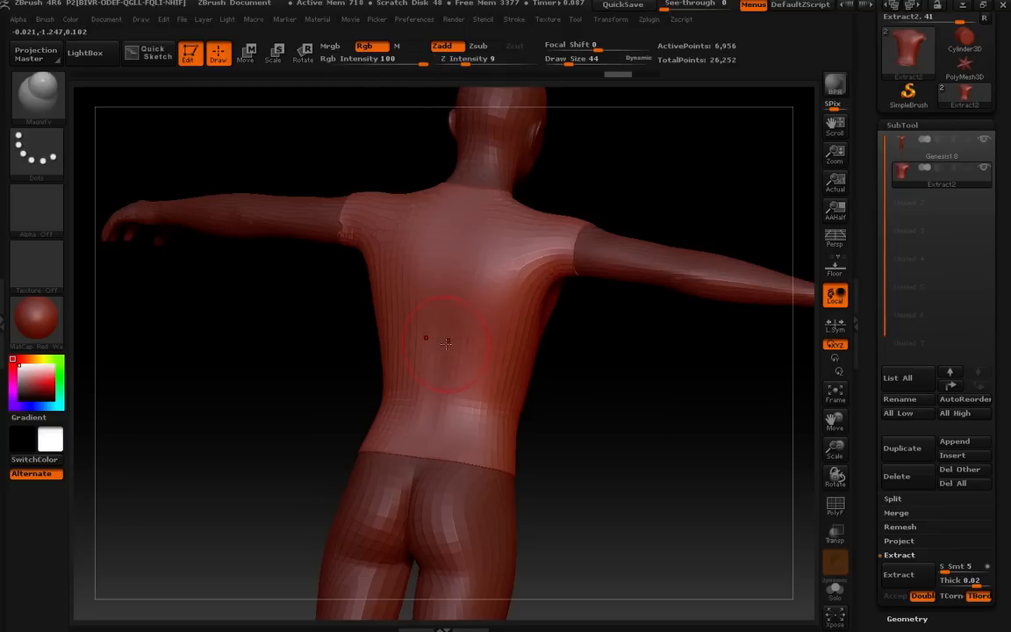
mouse_move(429, 410)
left_mouse_down()
mouse_move(466, 414)
mouse_move(460, 406)
left_mouse_up()
left_click_drag(644, 377, 558, 350)
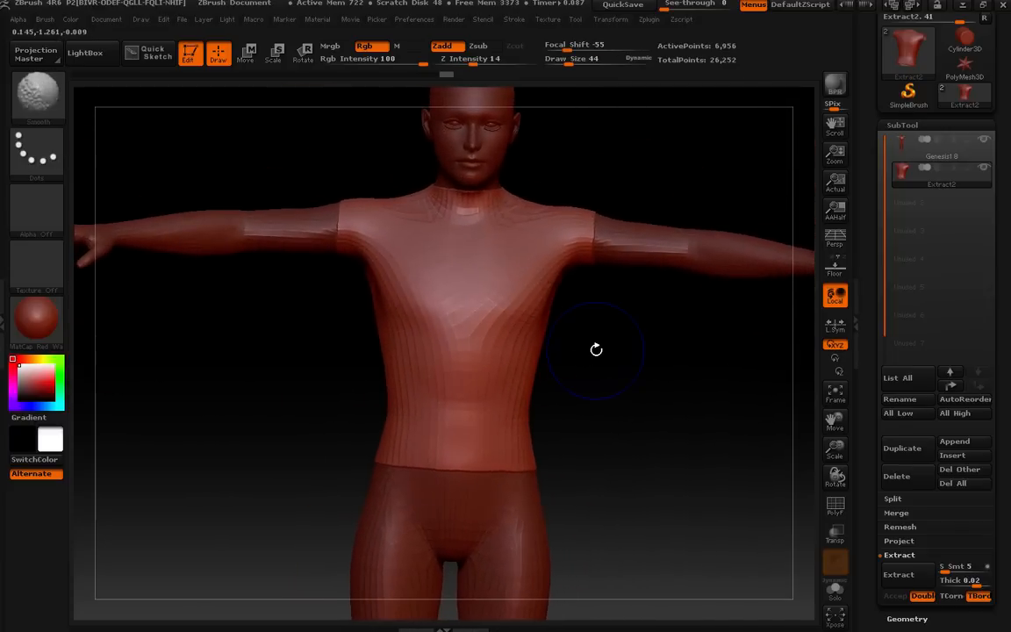
Send the shirt to DAZ Studio with GoZ, creating it as a new object converted to subdivision surface.
left_click_drag(871, 98, 873, 206)
left_click(891, 98)
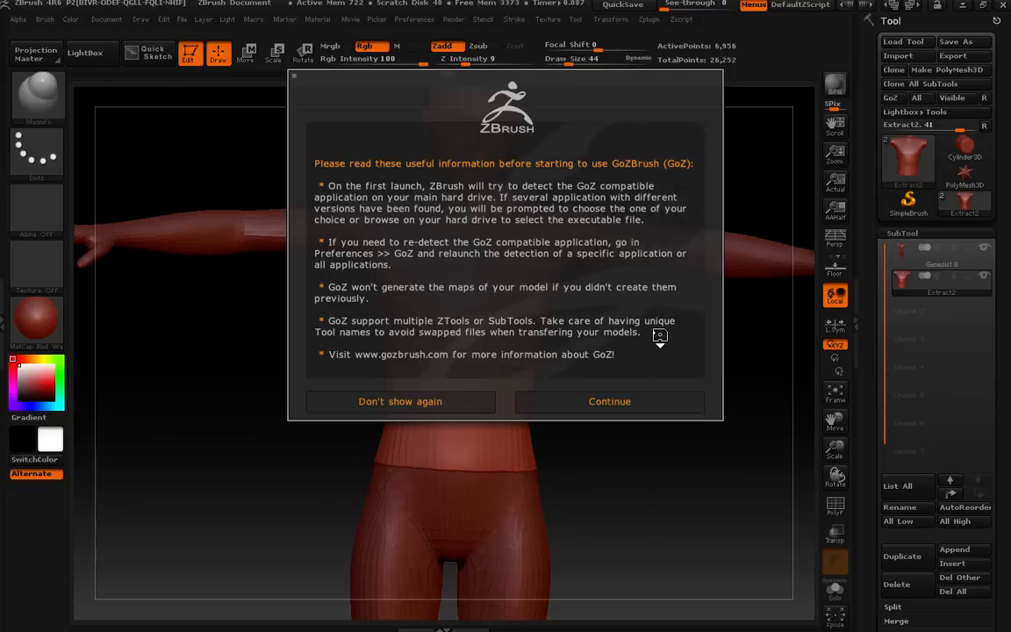
left_click(614, 401)
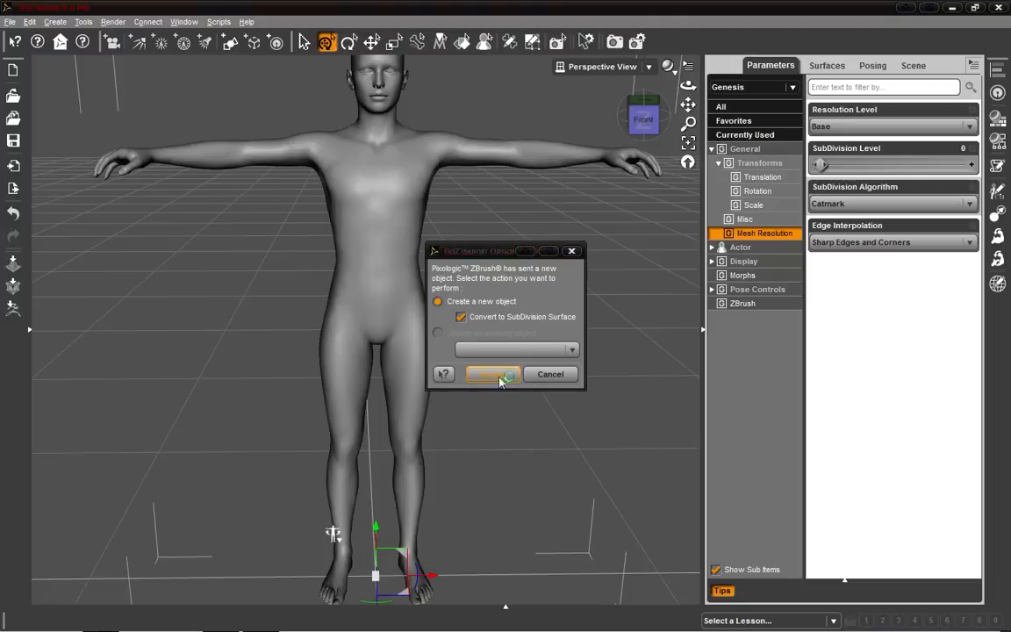
left_click(493, 375)
Orbit around the figure and remove the Extract2 shirt item from the DAZ scene.
left_click_drag(643, 121, 172, 146)
left_click_drag(643, 119, 606, 140)
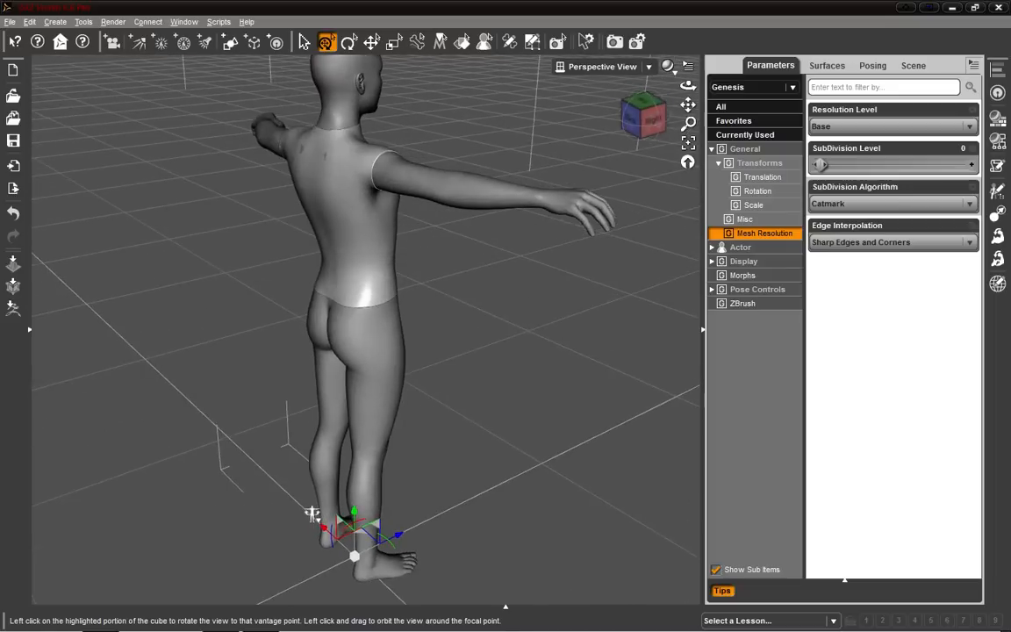
left_click(913, 65)
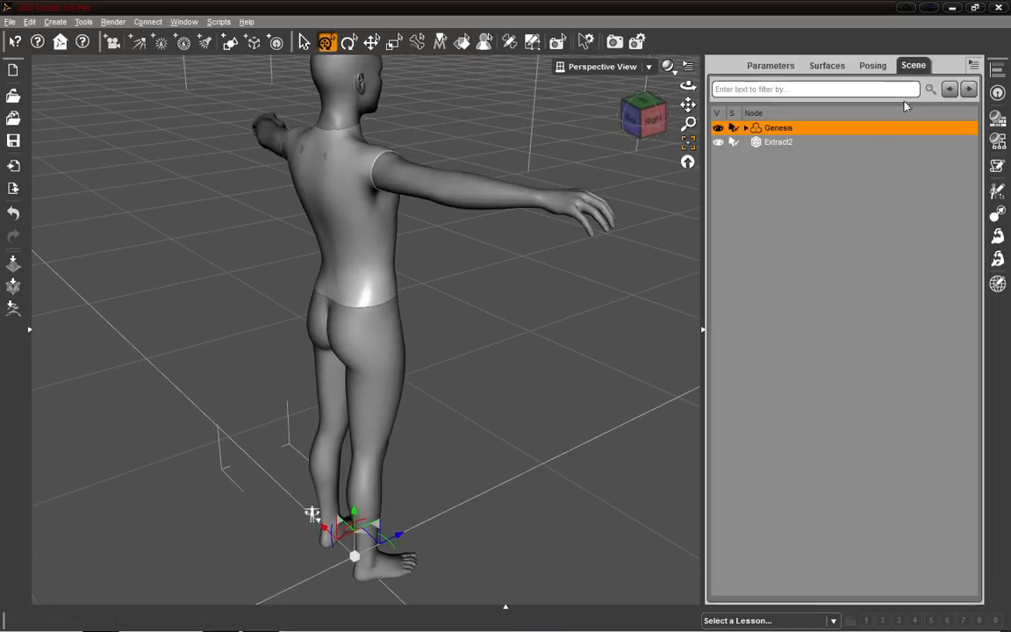
left_click(778, 143)
right_click(778, 143)
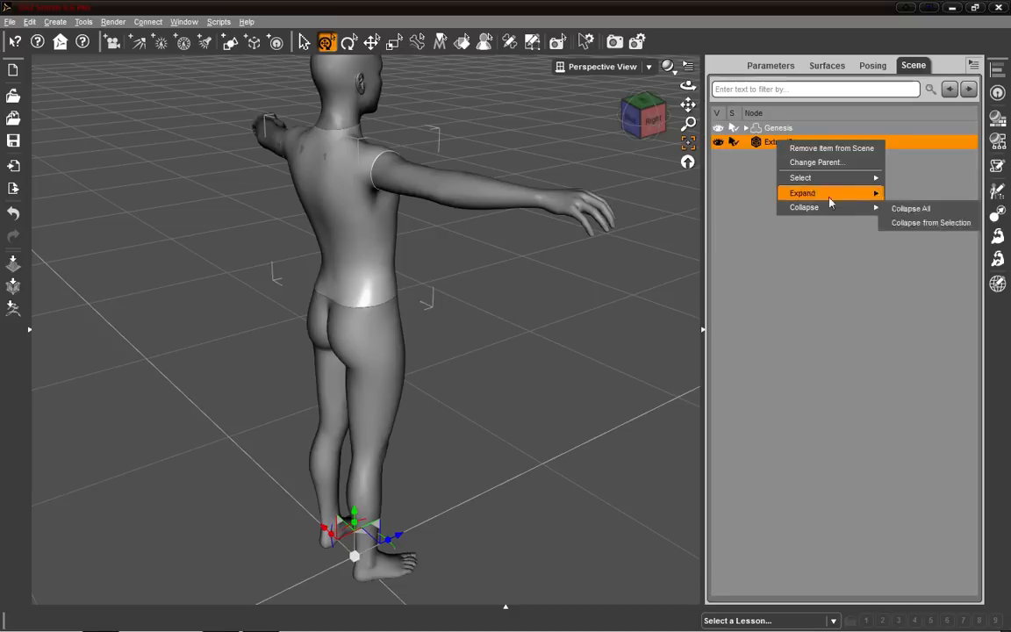
left_click(827, 150)
Return to ZBrush, reshape the shirt's shoulders with the Move Topological brush, and resend it via GoZ.
left_click(263, 618)
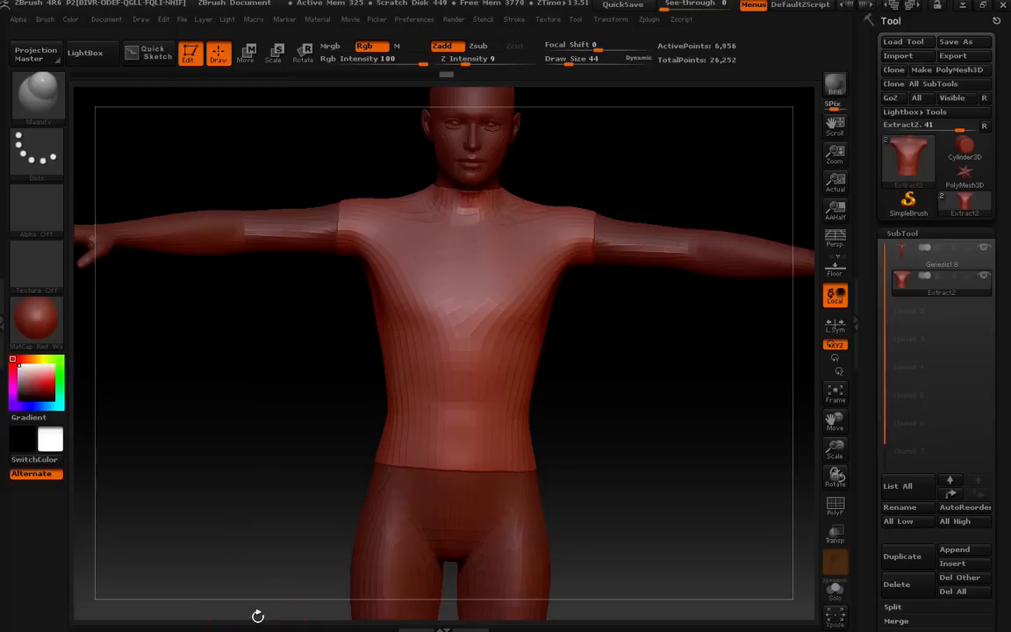
mouse_move(653, 373)
left_mouse_down()
mouse_move(548, 414)
mouse_move(568, 381)
left_mouse_up()
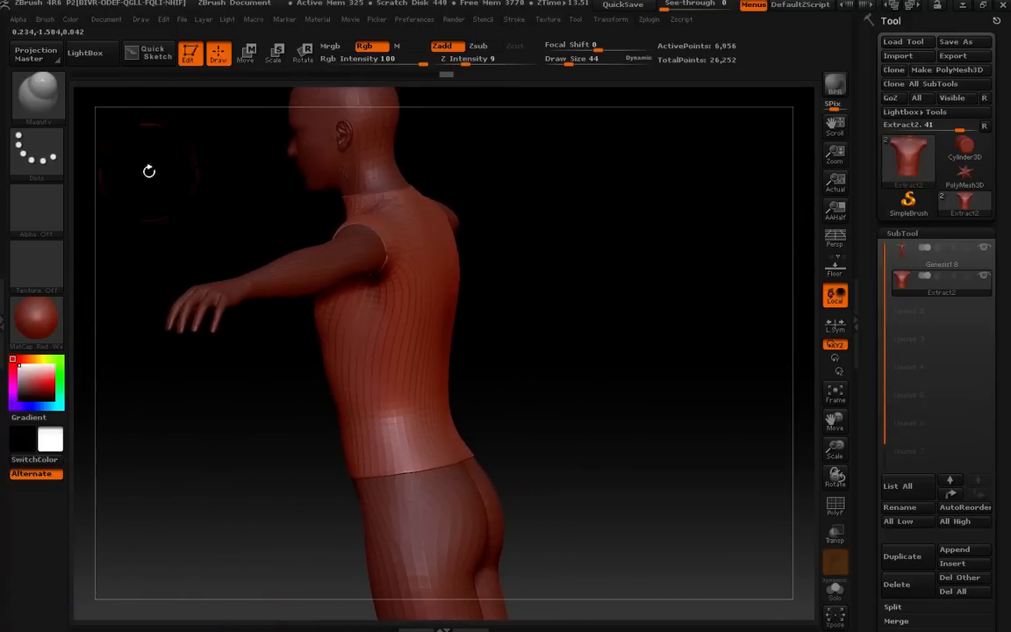
left_click(31, 83)
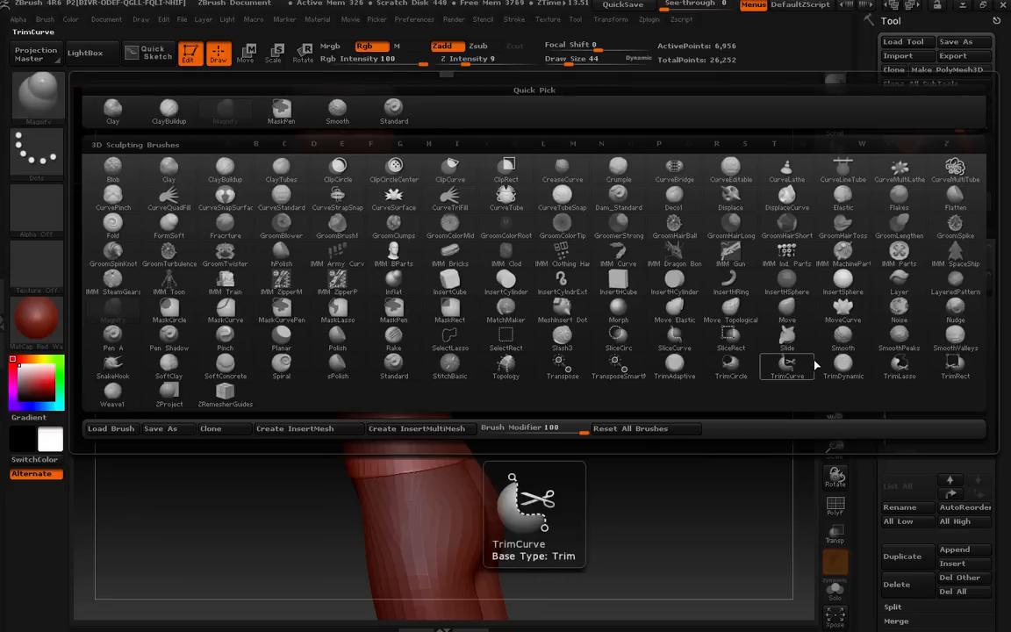
left_click(742, 311)
mouse_move(740, 311)
left_mouse_down()
mouse_move(693, 296)
mouse_move(697, 320)
left_mouse_up()
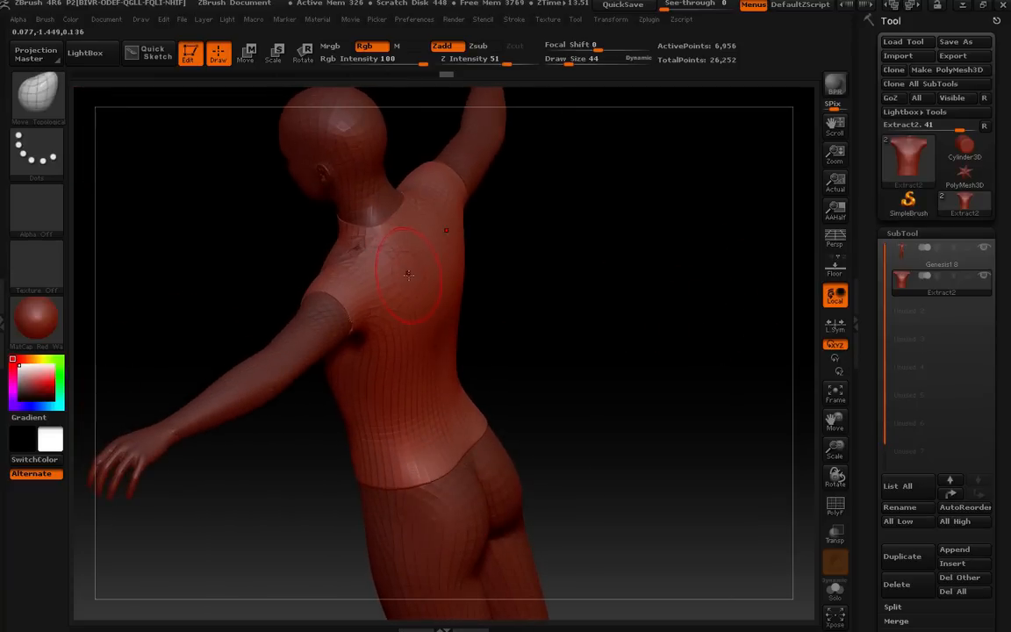
mouse_move(519, 246)
left_mouse_down()
mouse_move(582, 264)
mouse_move(523, 230)
left_mouse_up()
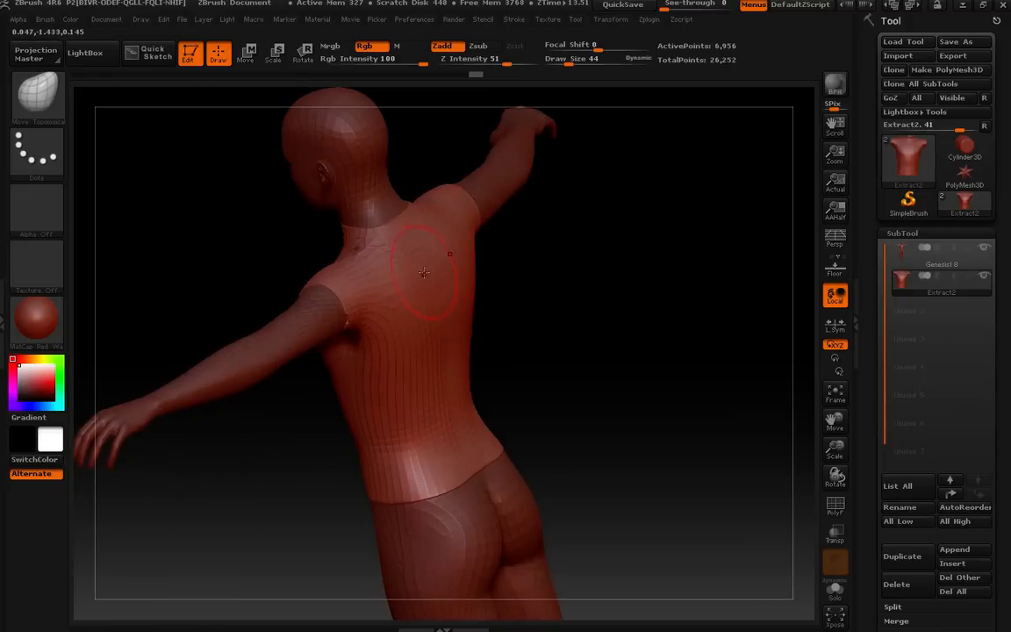
left_click_drag(623, 296, 585, 296)
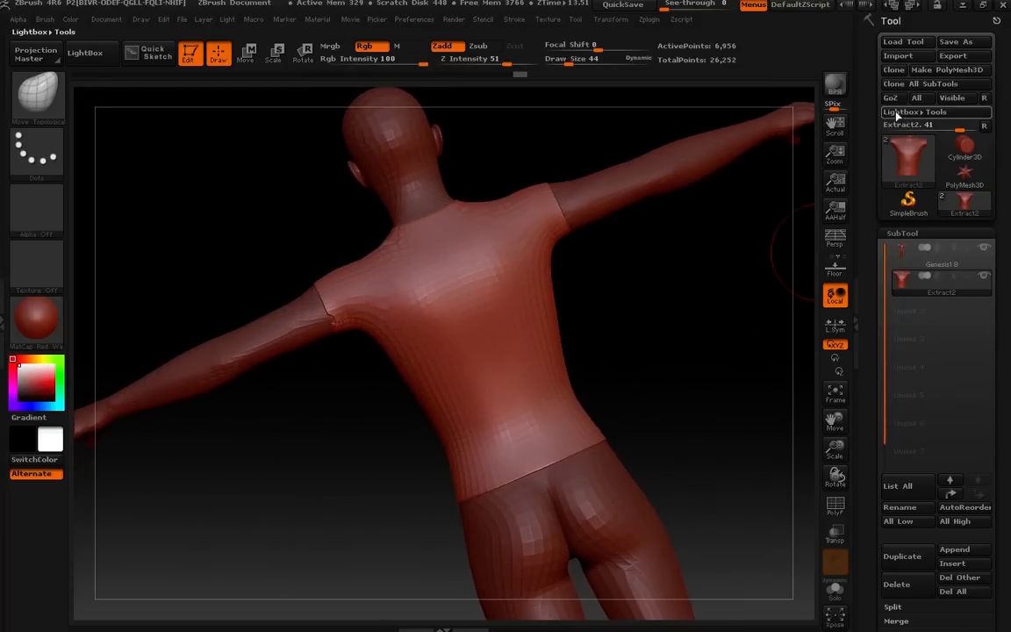
left_click(892, 100)
left_click(581, 397)
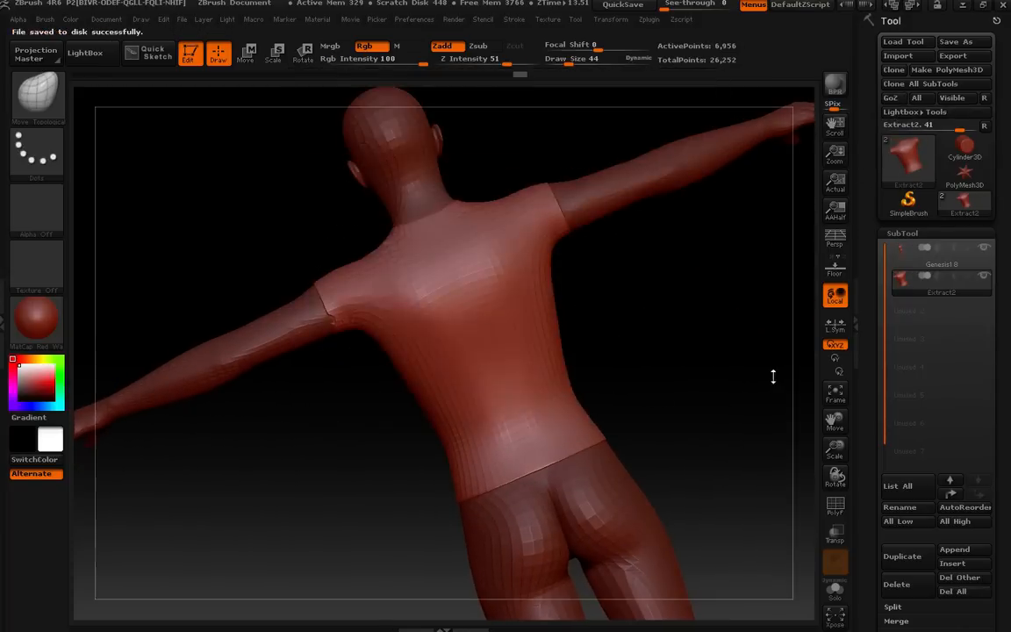
Inspect the resent shirt from several angles and remove the Extract2 item from the DAZ scene again.
left_click(494, 376)
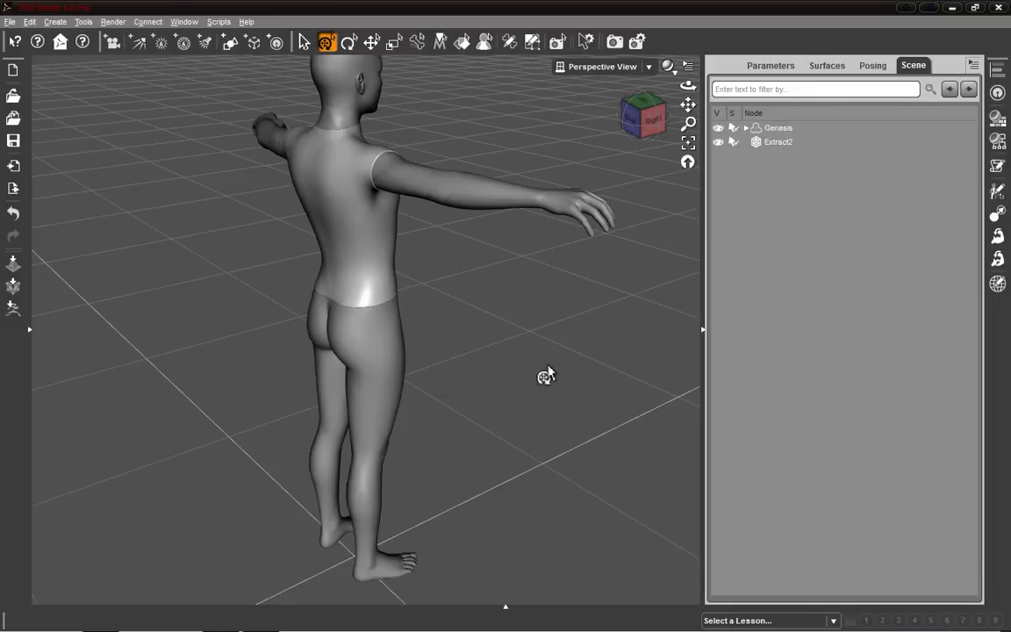
left_click_drag(654, 120, 809, 149)
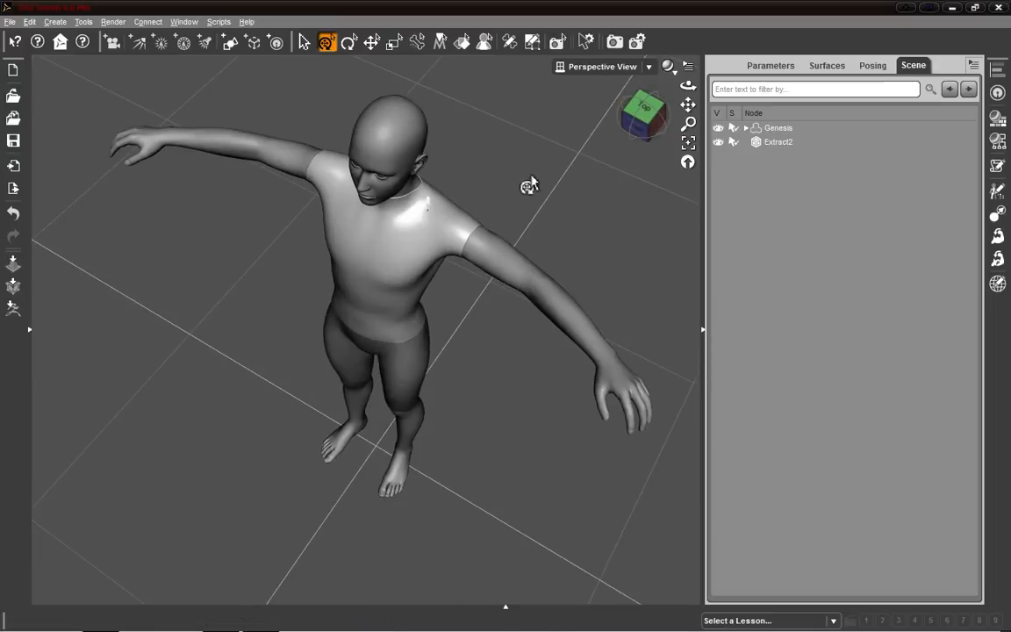
left_click_drag(688, 105, 688, 107)
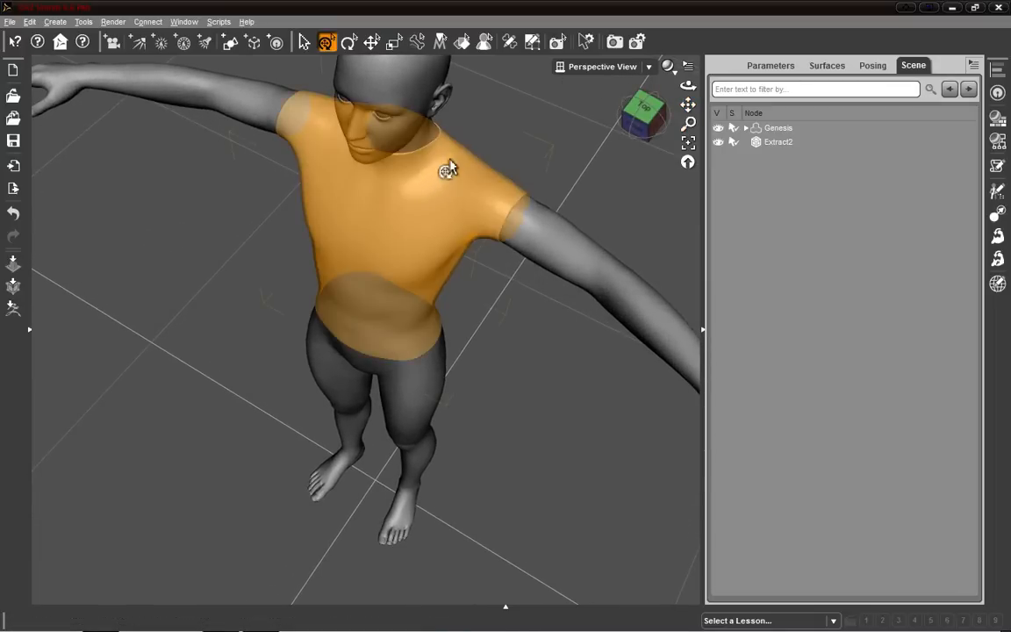
left_click(640, 124)
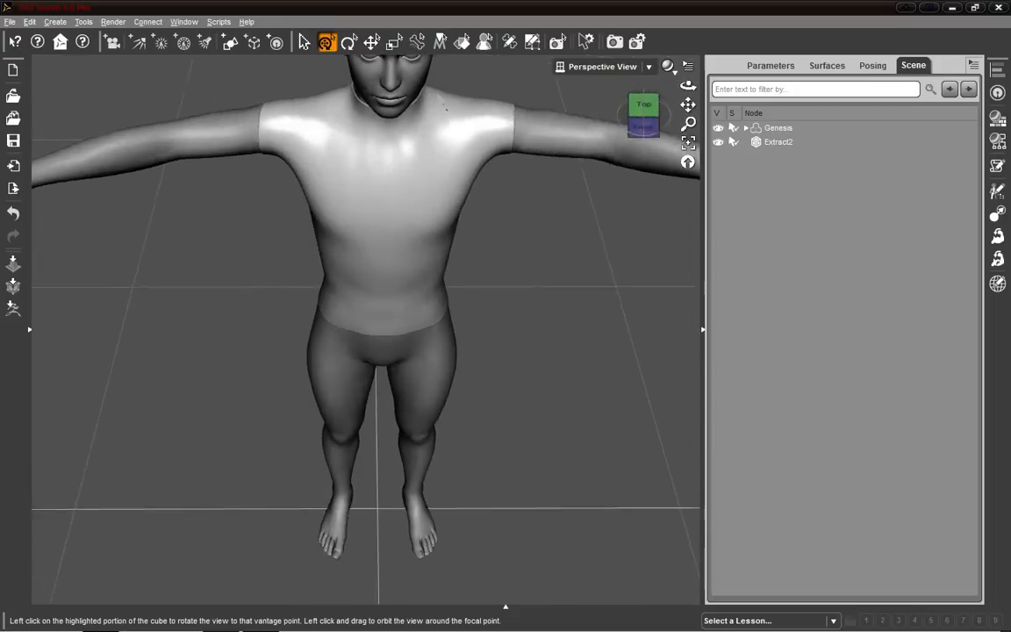
left_click_drag(643, 125, 618, 98)
mouse_move(412, 65)
left_mouse_down()
mouse_move(421, 182)
mouse_move(449, 163)
mouse_move(436, 89)
left_mouse_up()
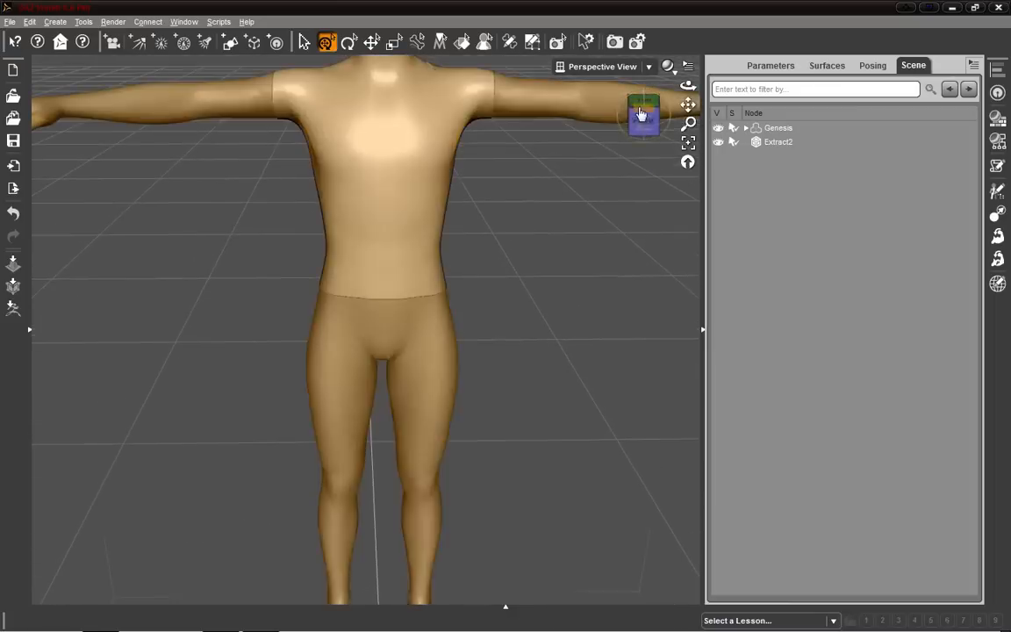
left_click_drag(687, 106, 637, 202)
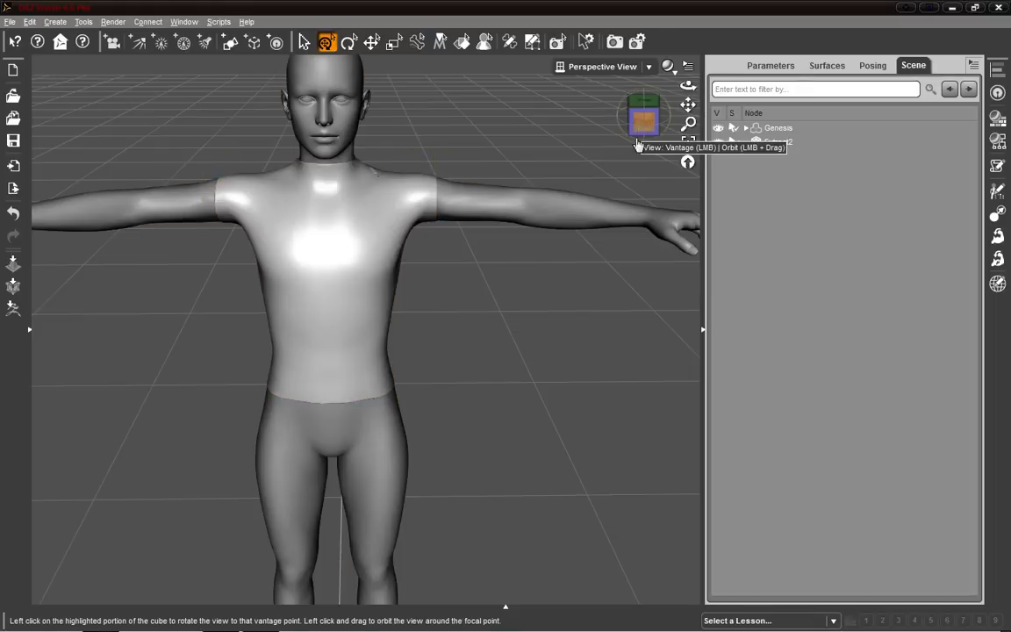
right_click(767, 132)
left_click(763, 280)
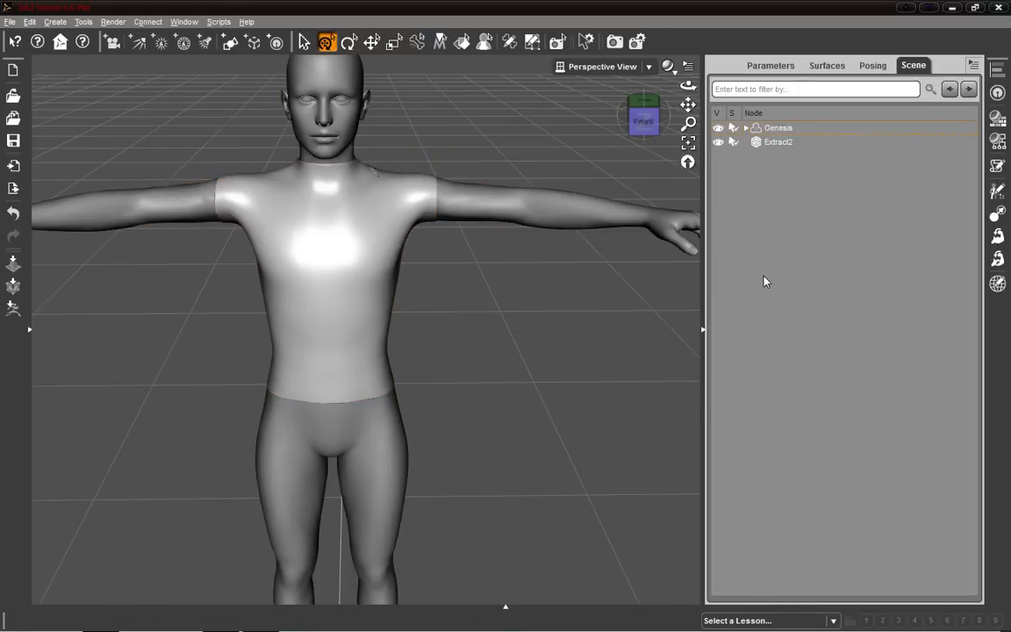
left_click(778, 143)
right_click(777, 143)
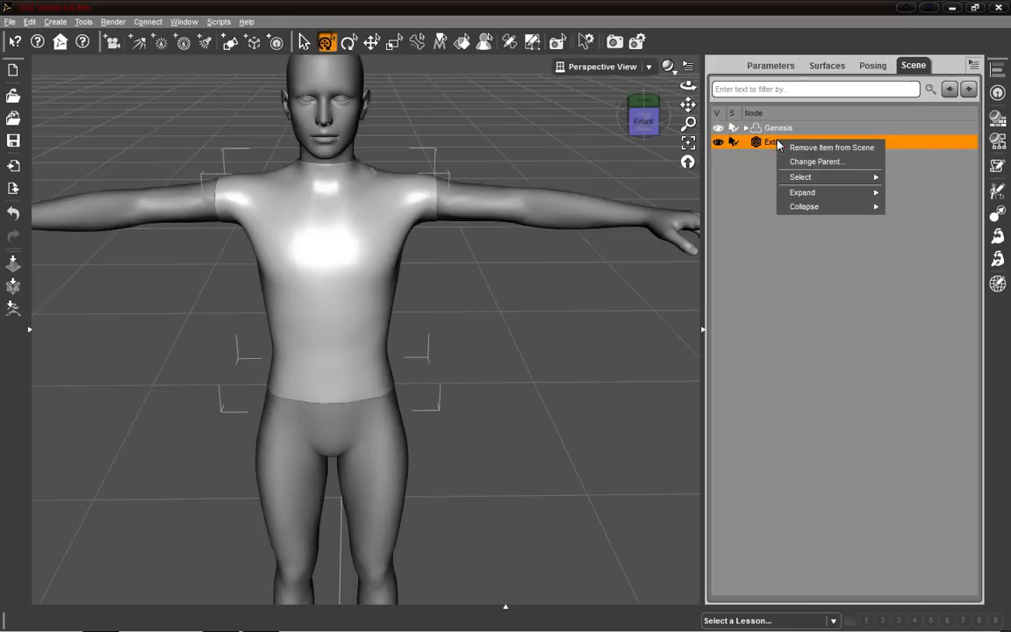
left_click(834, 148)
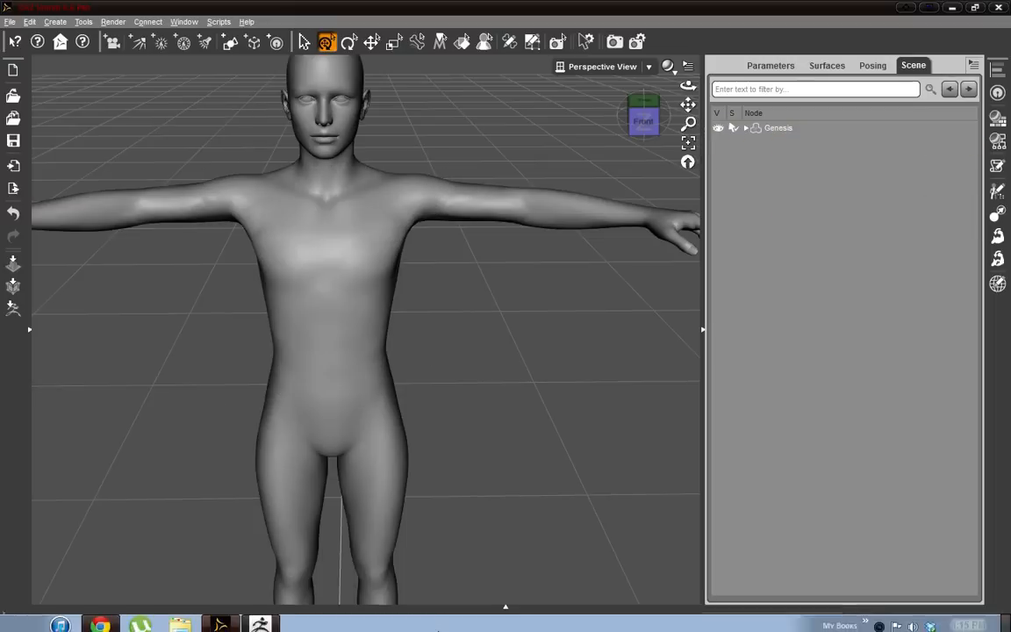
Switch to ZBrush and reshape the shirt's shoulder and collar with the Move Topological brush, smoothing the area.
left_click(265, 617)
left_click_drag(615, 316, 632, 350)
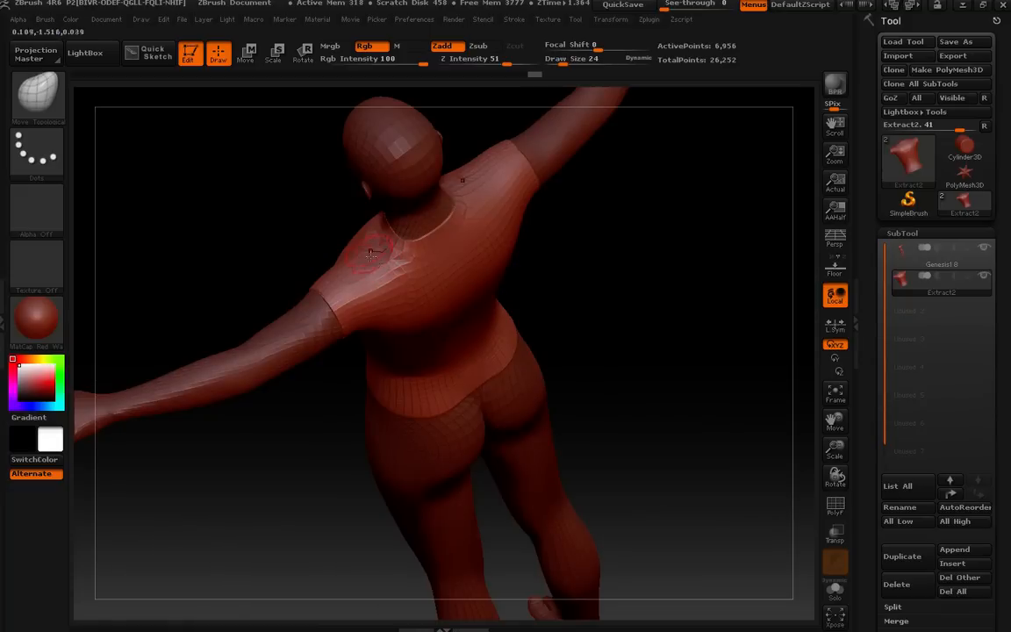
mouse_move(384, 253)
left_mouse_down()
mouse_move(568, 296)
mouse_move(585, 349)
mouse_move(547, 329)
mouse_move(562, 250)
left_mouse_up()
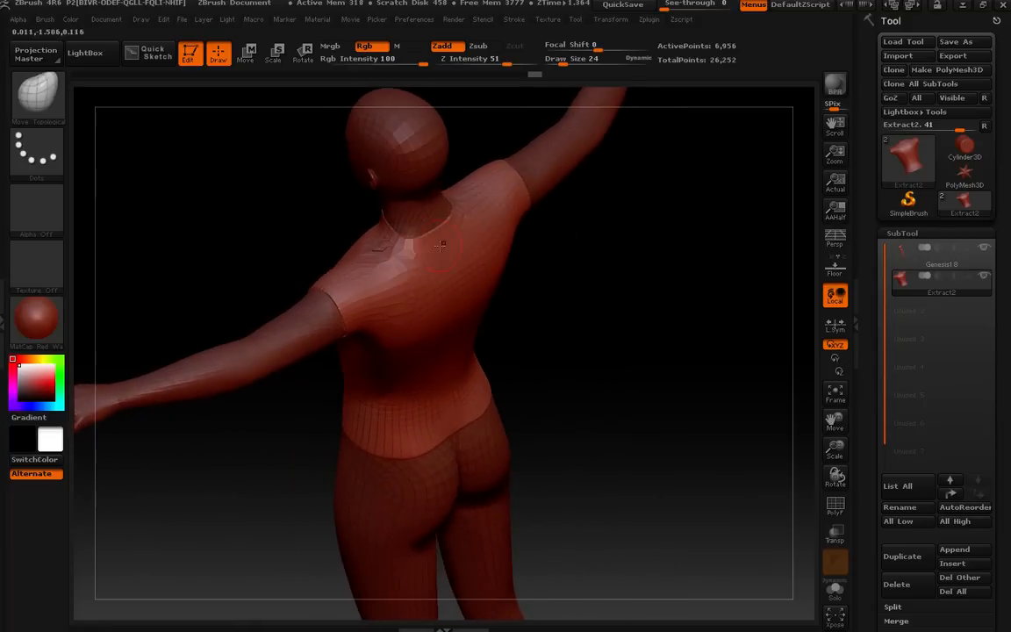
key("shift")
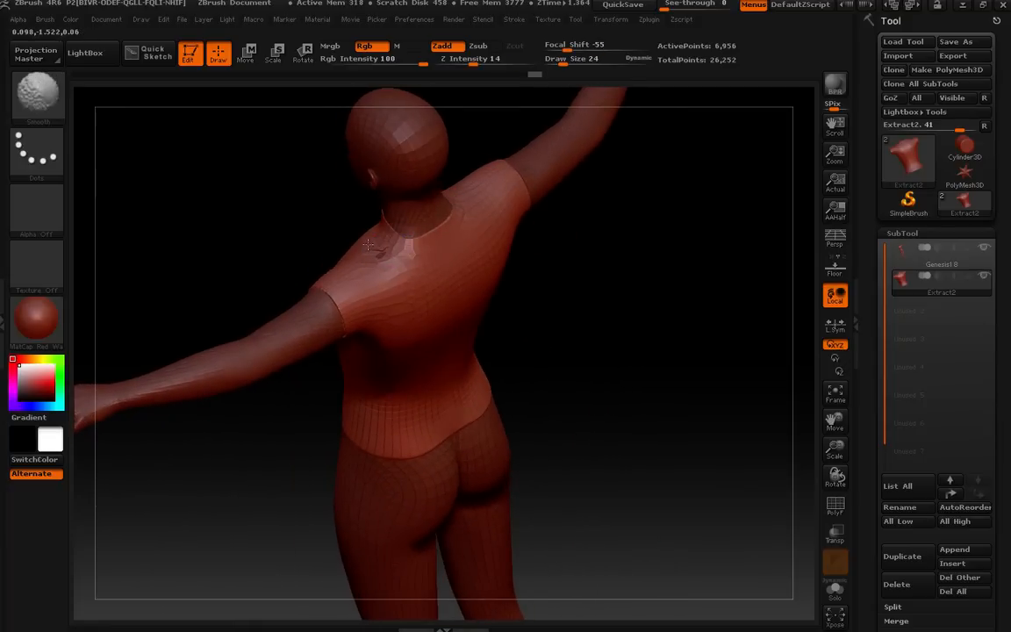
mouse_move(505, 274)
left_mouse_down()
mouse_move(560, 327)
mouse_move(503, 337)
left_mouse_up()
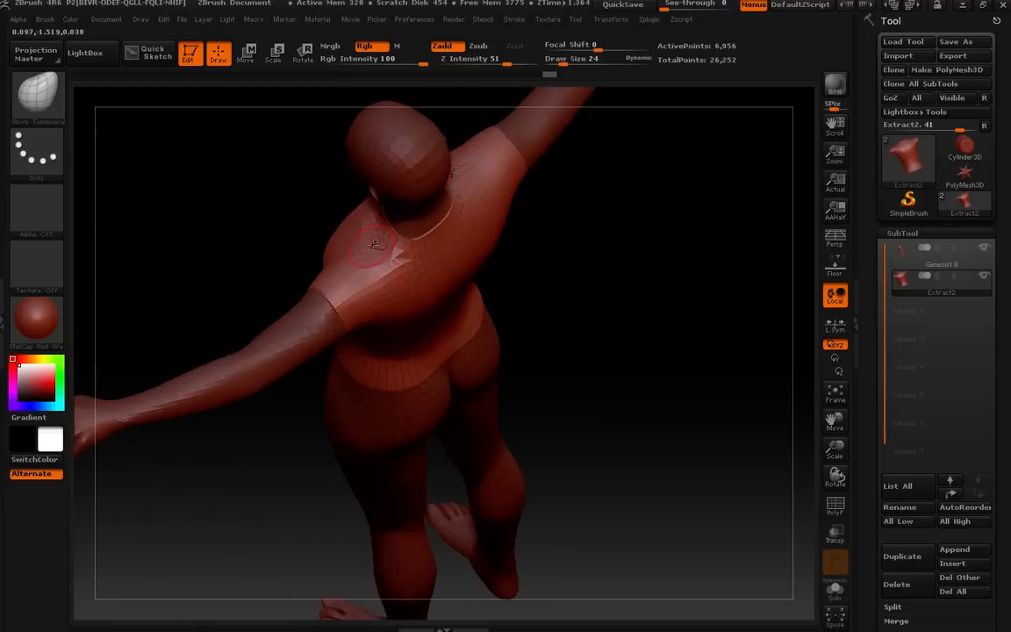
left_click_drag(480, 274, 365, 504)
key("shift")
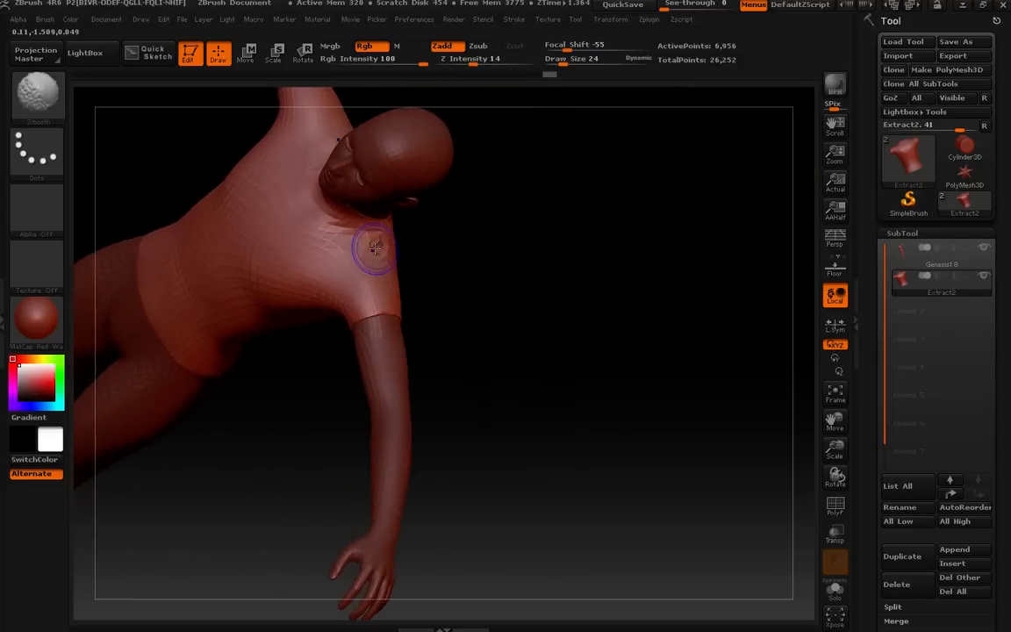
mouse_move(421, 272)
left_mouse_down()
mouse_move(477, 313)
mouse_move(395, 276)
mouse_move(446, 266)
mouse_move(362, 252)
left_mouse_up()
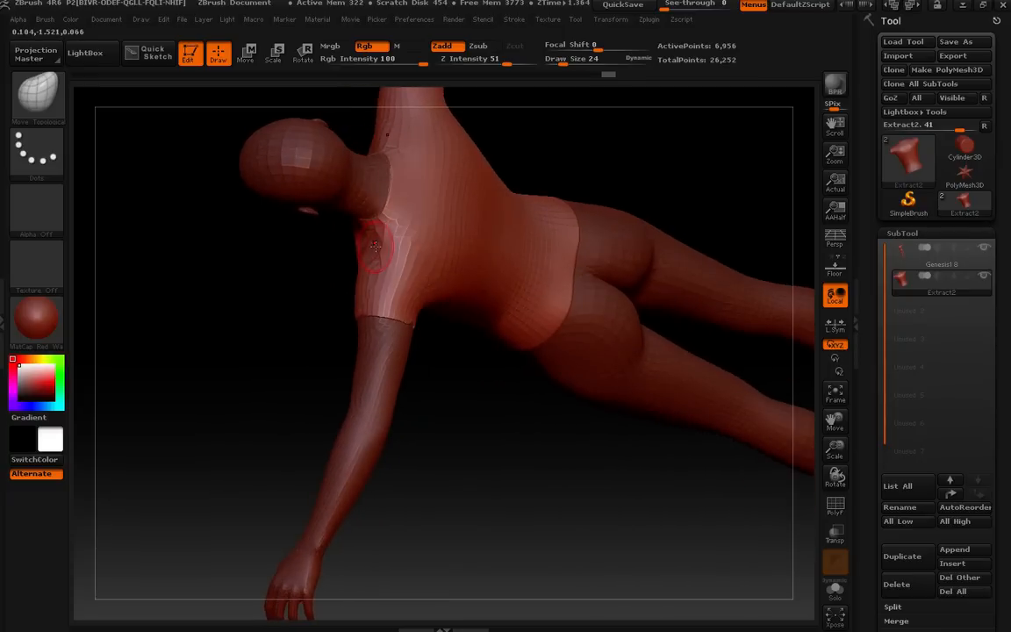
left_click_drag(367, 260, 580, 260)
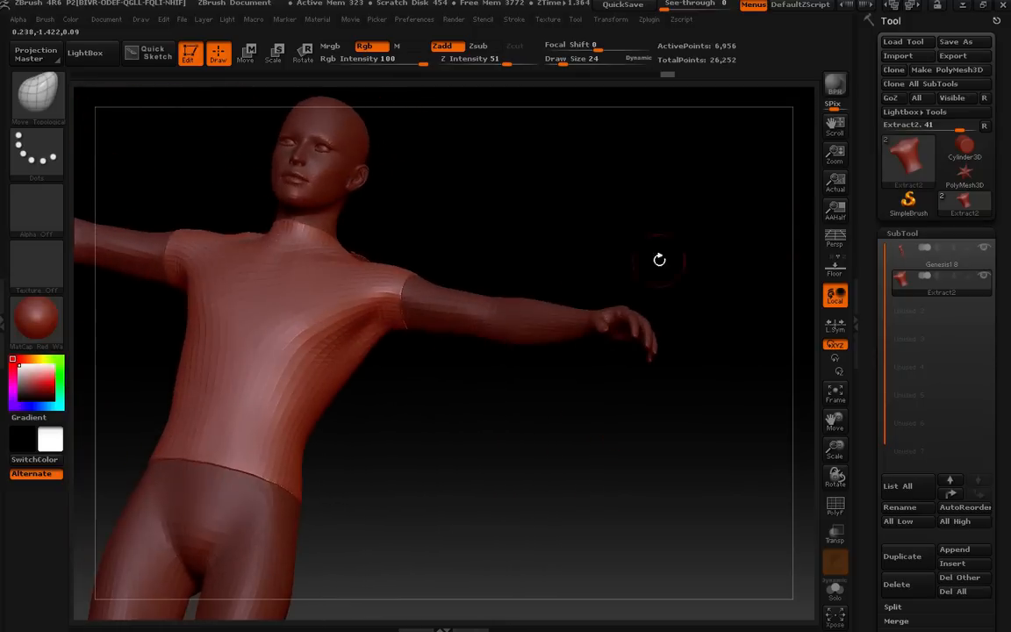
Send the shirt to DAZ Studio with GoZ, creating a new object converted to subdivision surface.
left_click(888, 98)
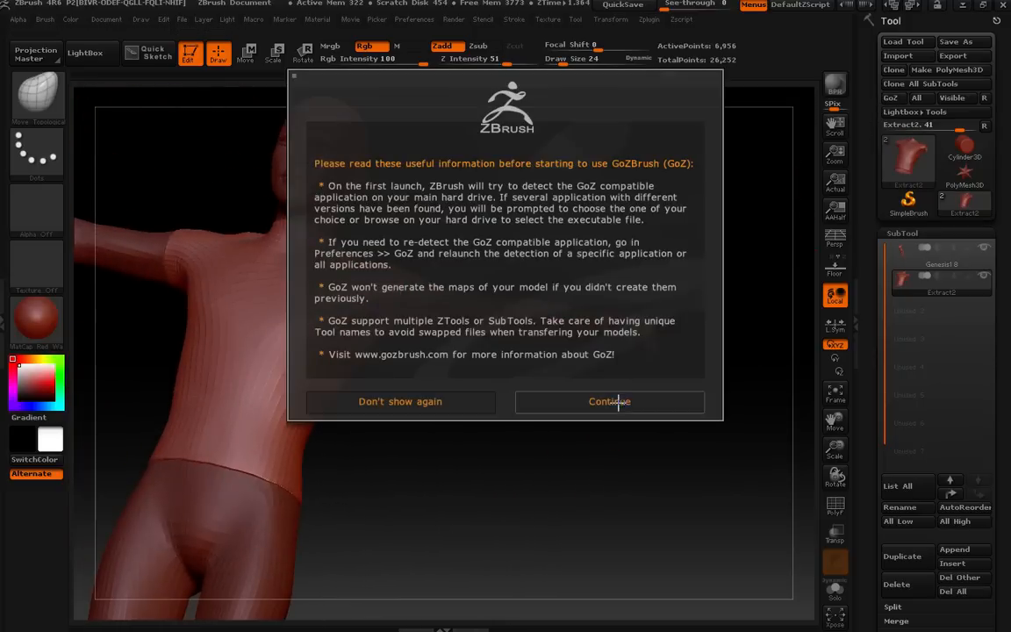
left_click(612, 403)
left_click(516, 376)
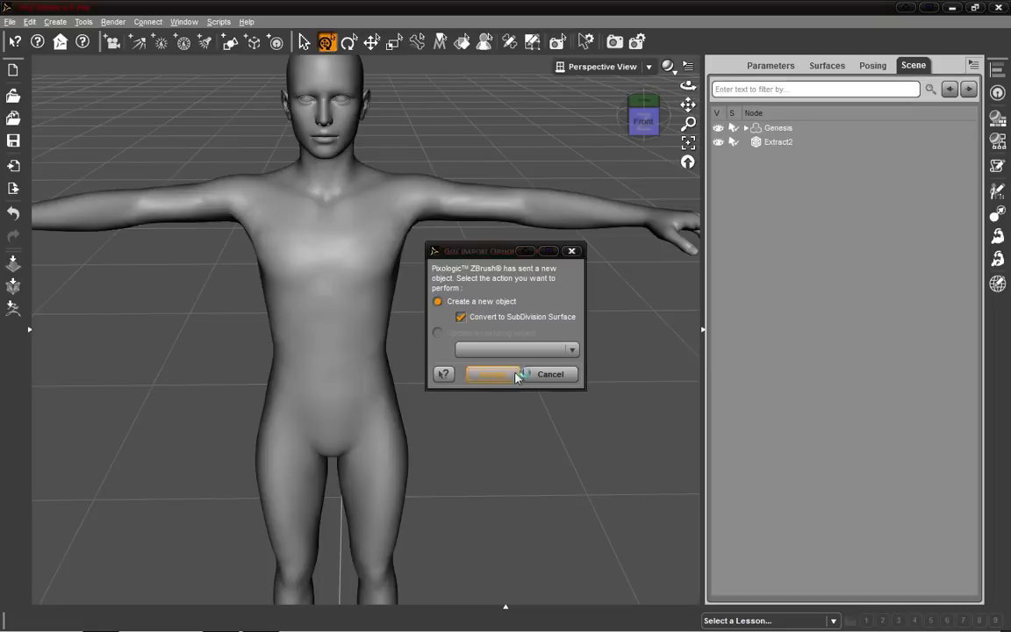
Try bending the figure's arm to see whether the shirt follows it.
left_click_drag(655, 122, 482, 213)
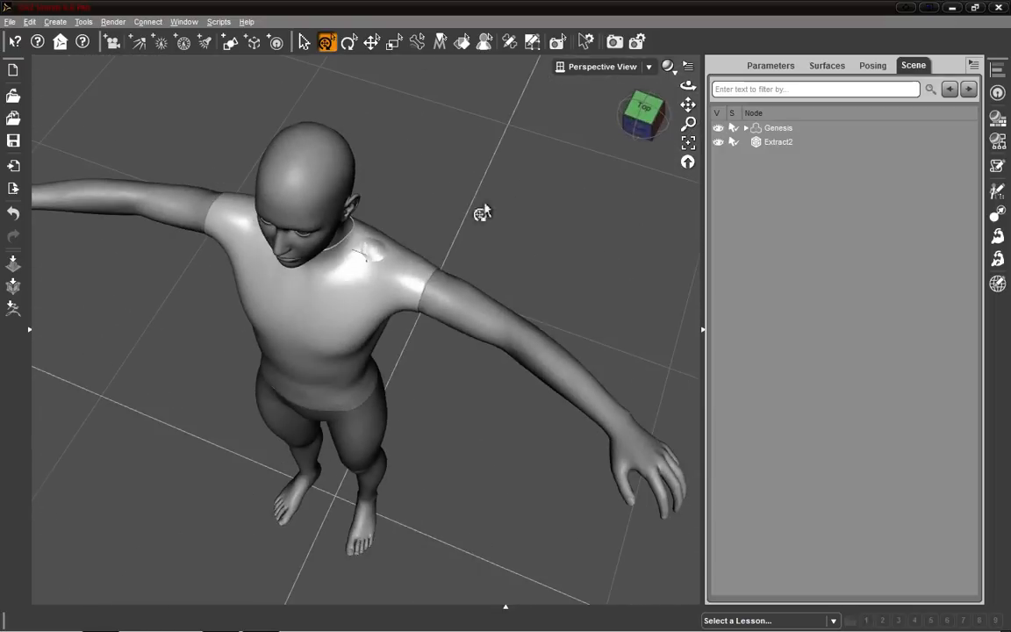
left_click(660, 128)
left_click_drag(643, 115, 344, 126)
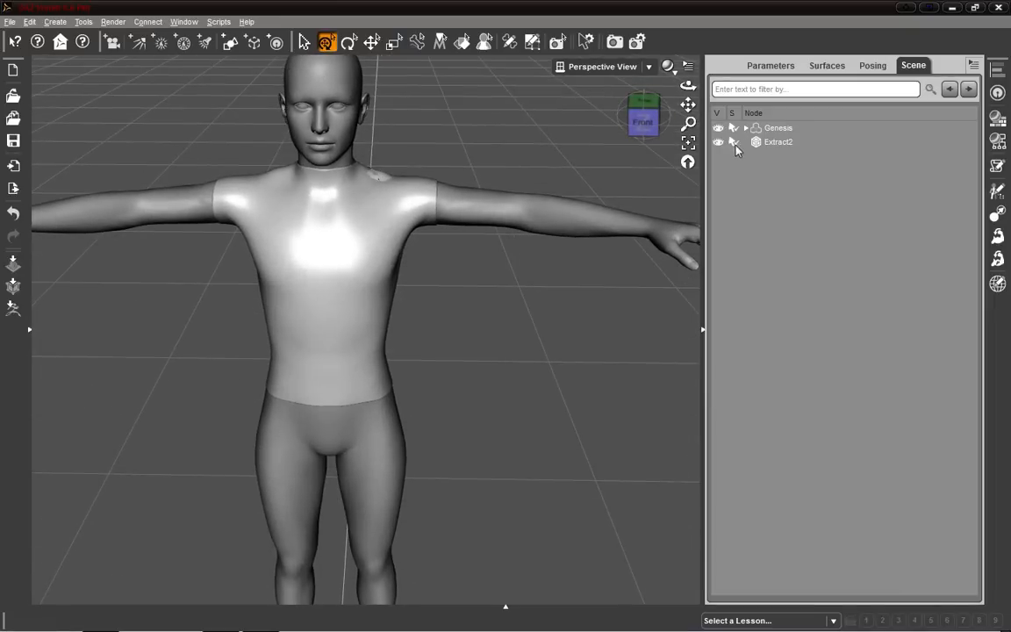
left_click(782, 143)
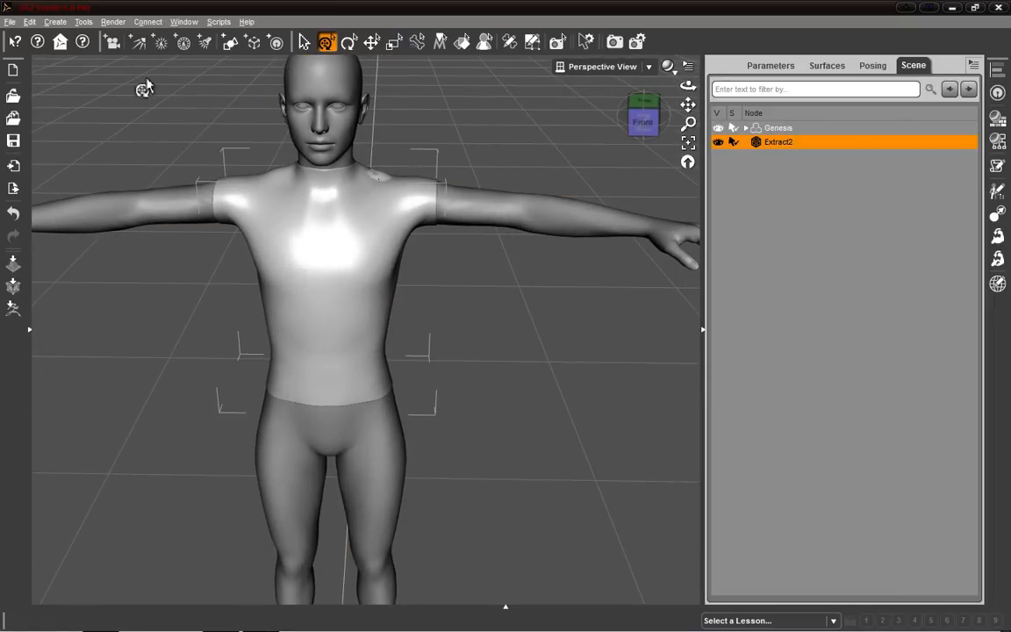
left_click(636, 232)
left_click_drag(605, 241, 671, 488)
key("ctrl+z")
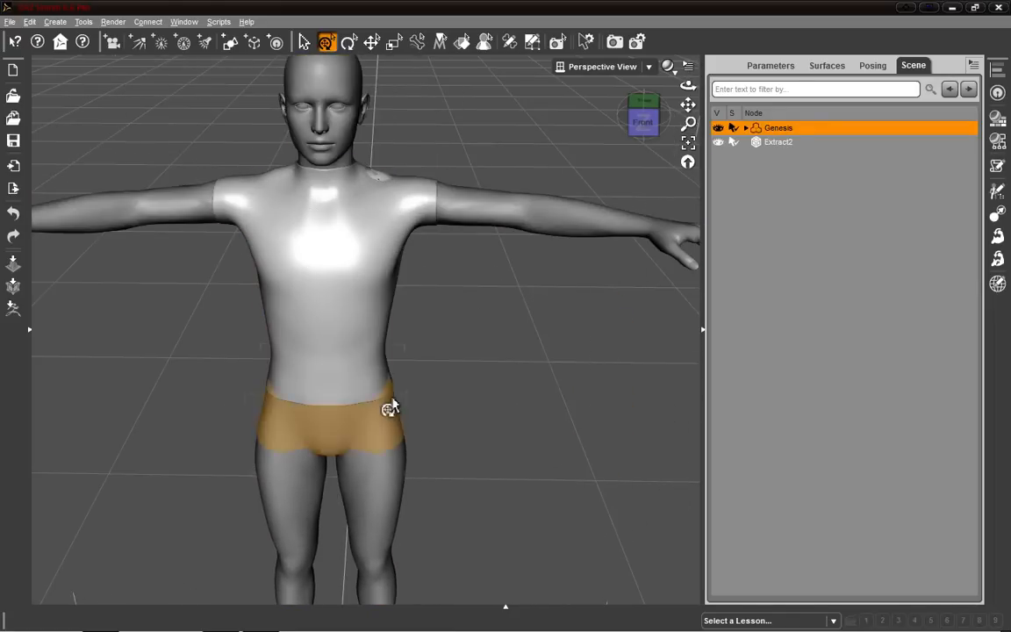
Change the Extract2 shirt's parent to Genesis with Parent in place kept on.
left_click(768, 144)
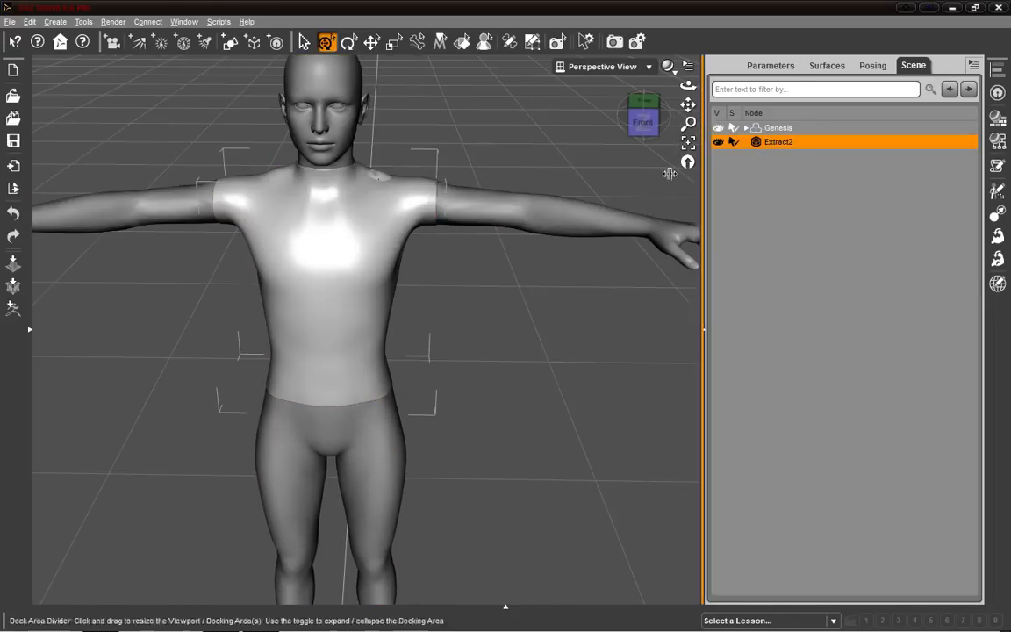
right_click(321, 286)
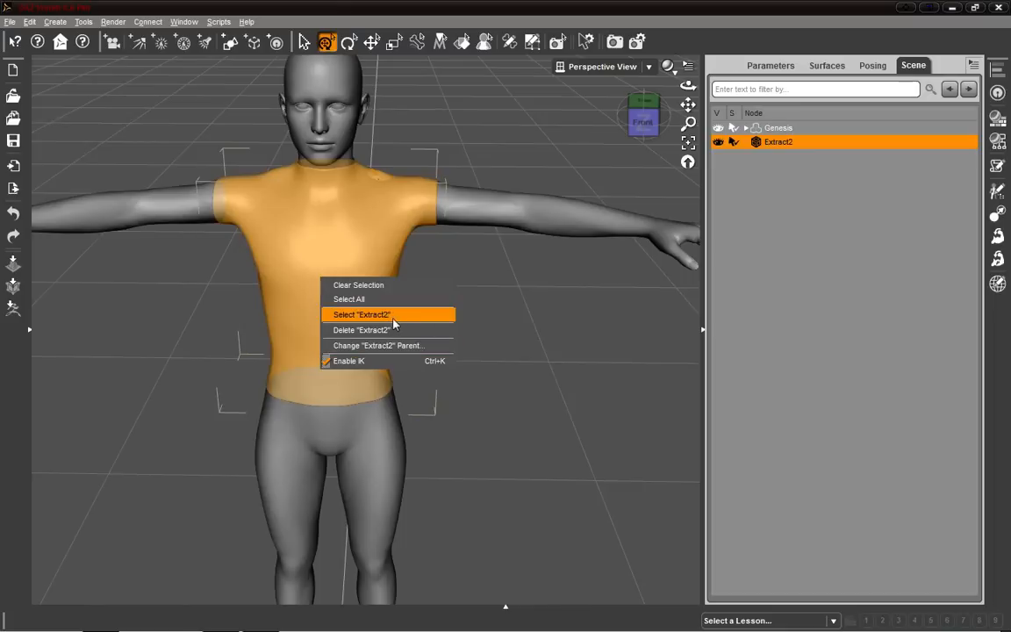
left_click(411, 346)
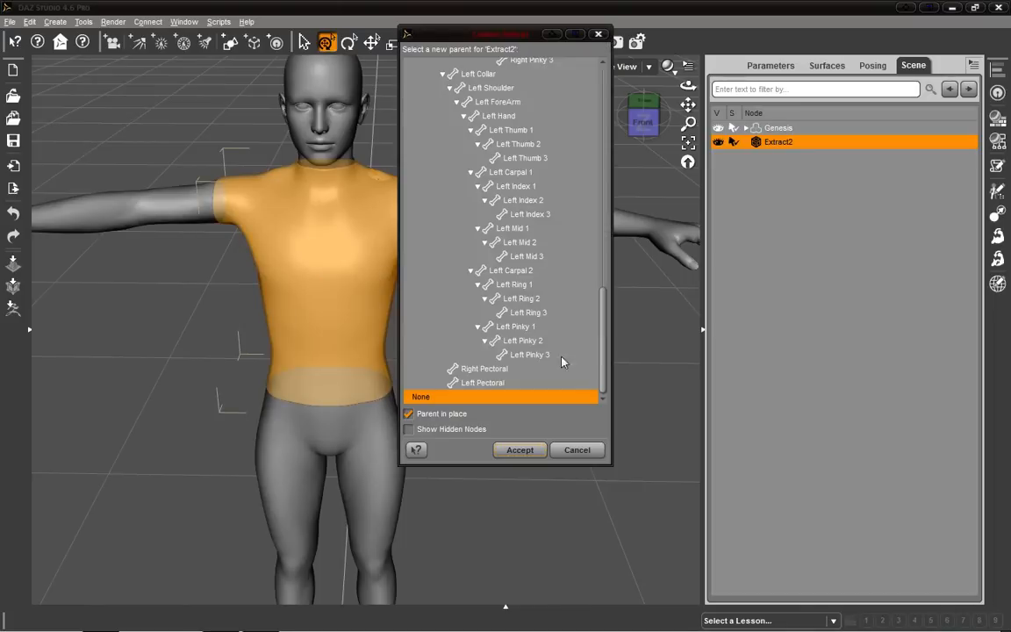
scroll(592, 176, "up", 15)
scroll(593, 176, "up", 4)
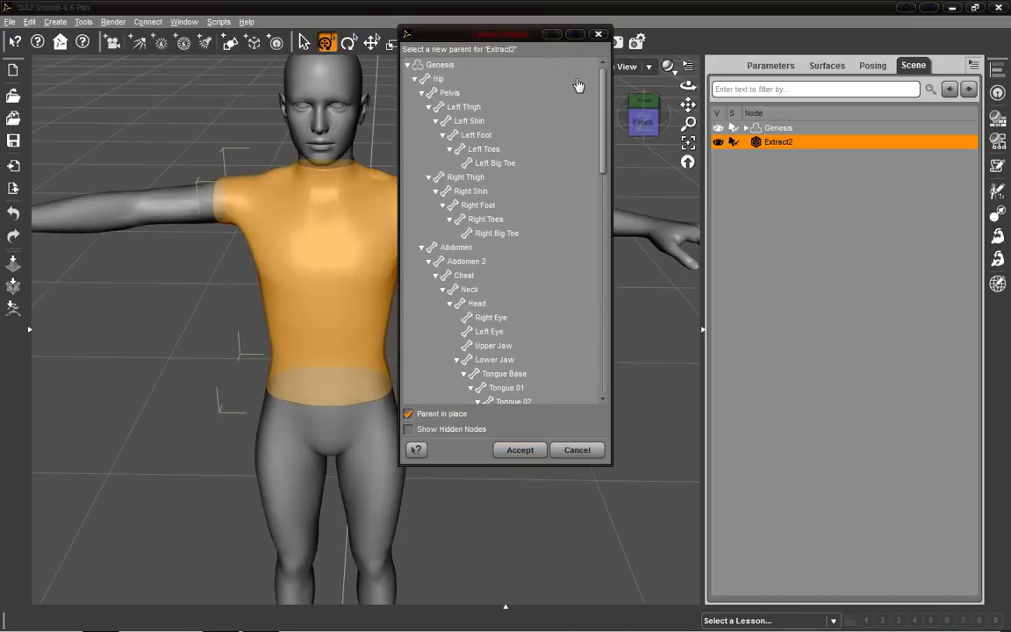
left_click(432, 69)
left_click(408, 65)
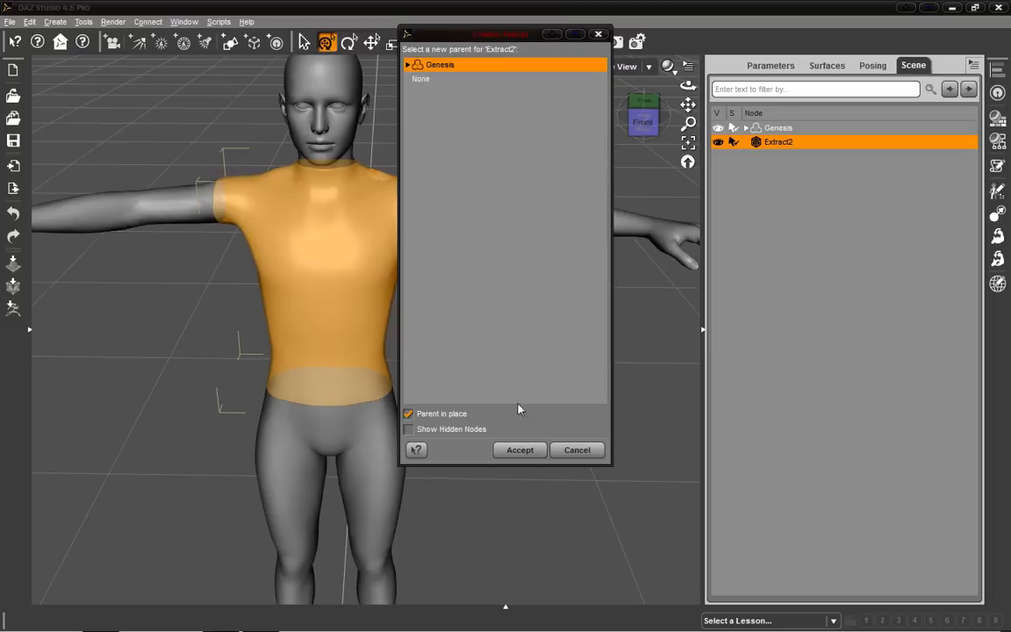
left_click(519, 450)
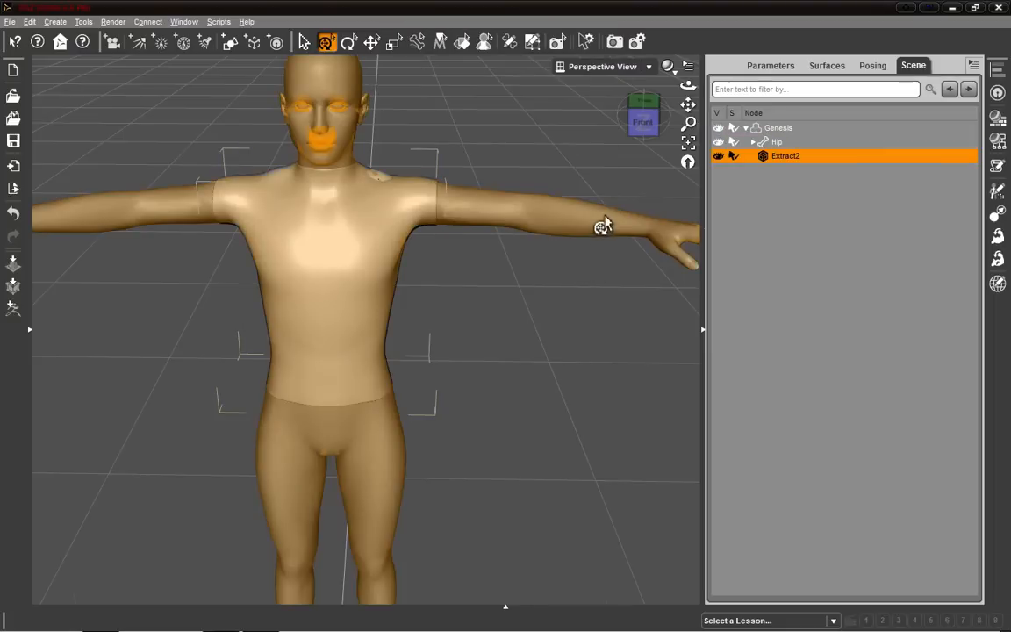
Try bending the arm and rotating the figure to test whether the parented shirt follows.
left_click(609, 233)
left_click_drag(613, 241, 648, 387)
key("ctrl+z")
key("ctrl+y")
key("ctrl+z")
scroll(620, 267, "up", 1)
scroll(627, 266, "down", 6)
scroll(627, 269, "down", 4)
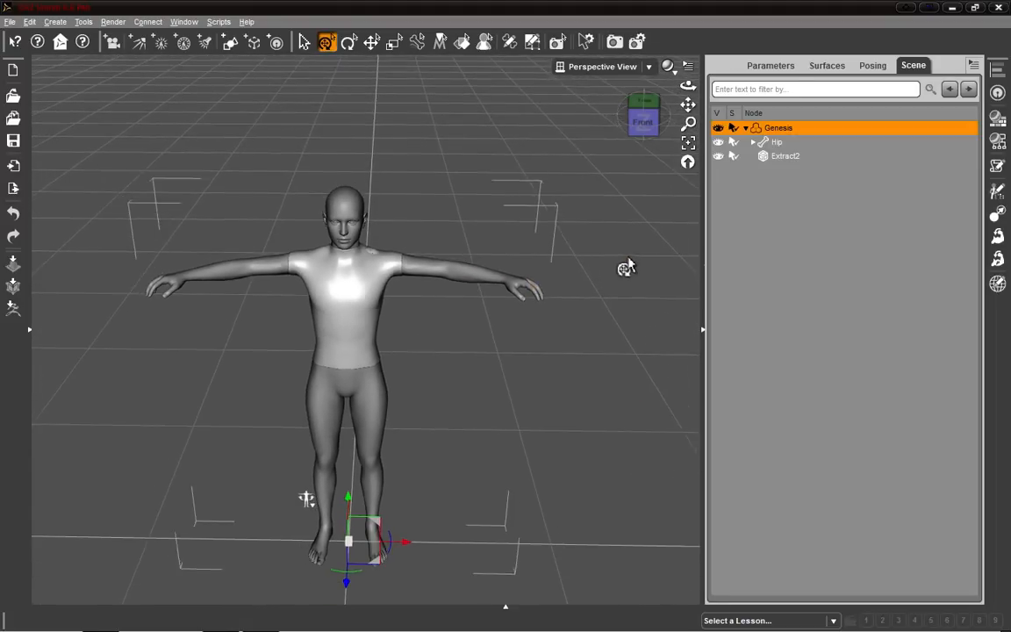
left_click_drag(349, 590, 376, 566)
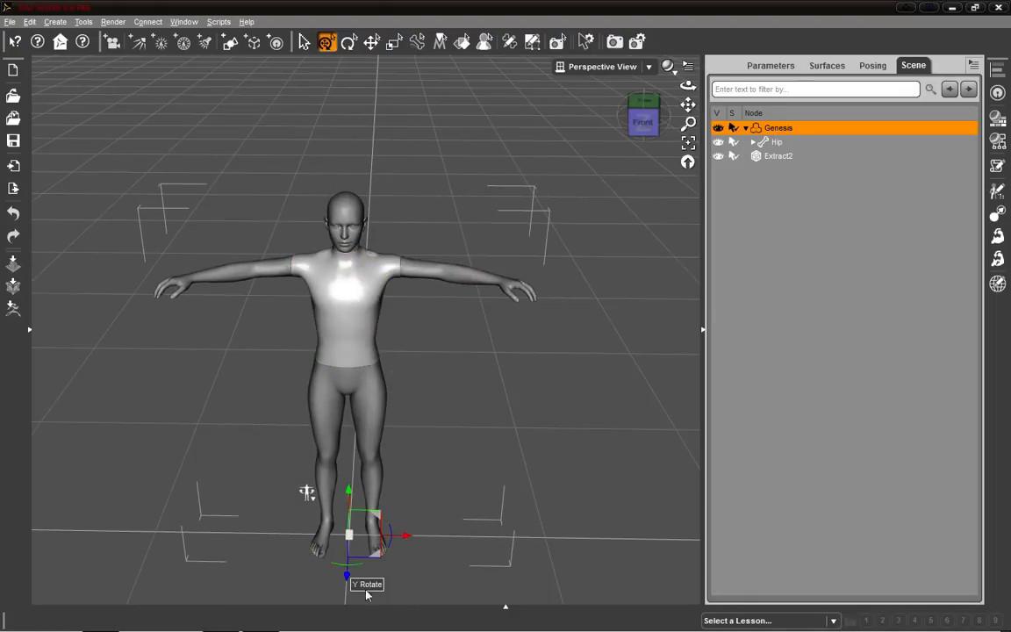
left_click_drag(349, 581, 503, 421)
key("ctrl+z")
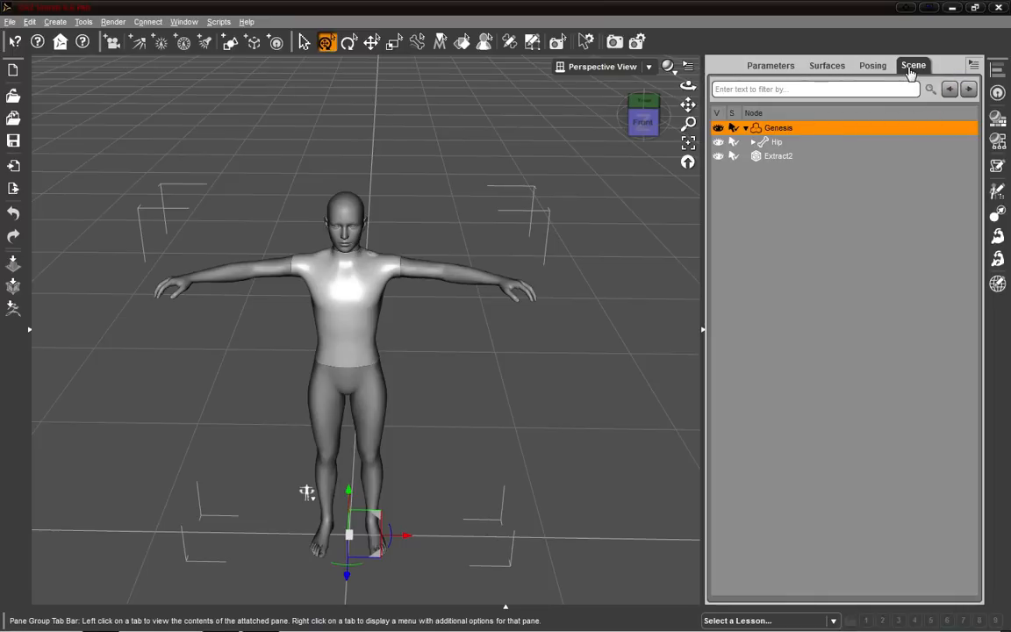
Rename the Extract2 shirt item to shirt bla.
left_click(745, 129)
left_click(755, 144)
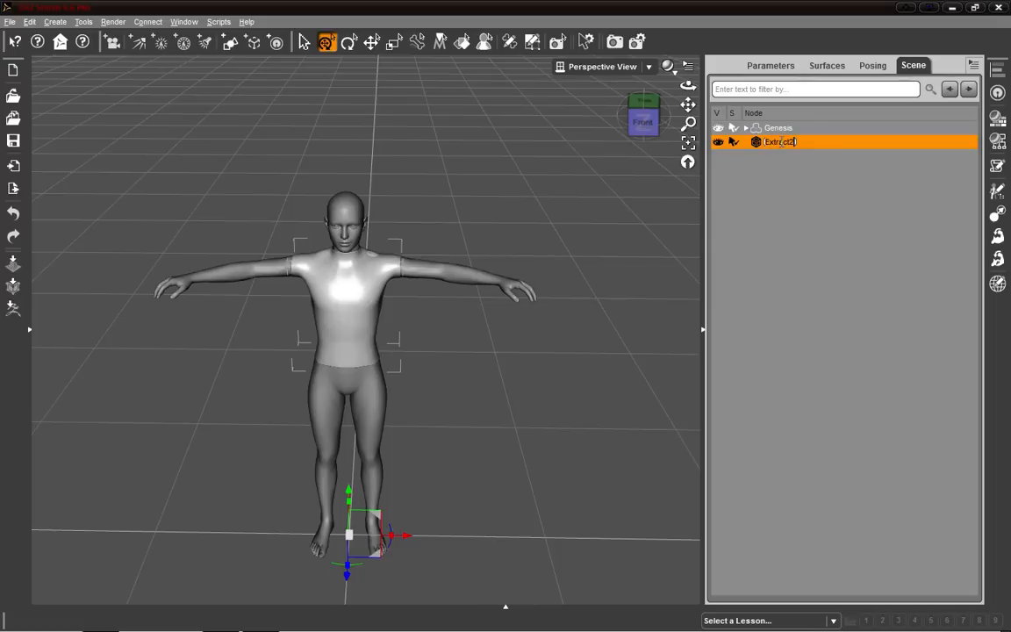
key("BackSpace")
Run the Transfer Utility with Genesis as source and shirt bla as target, keeping the default options.
left_click(974, 66)
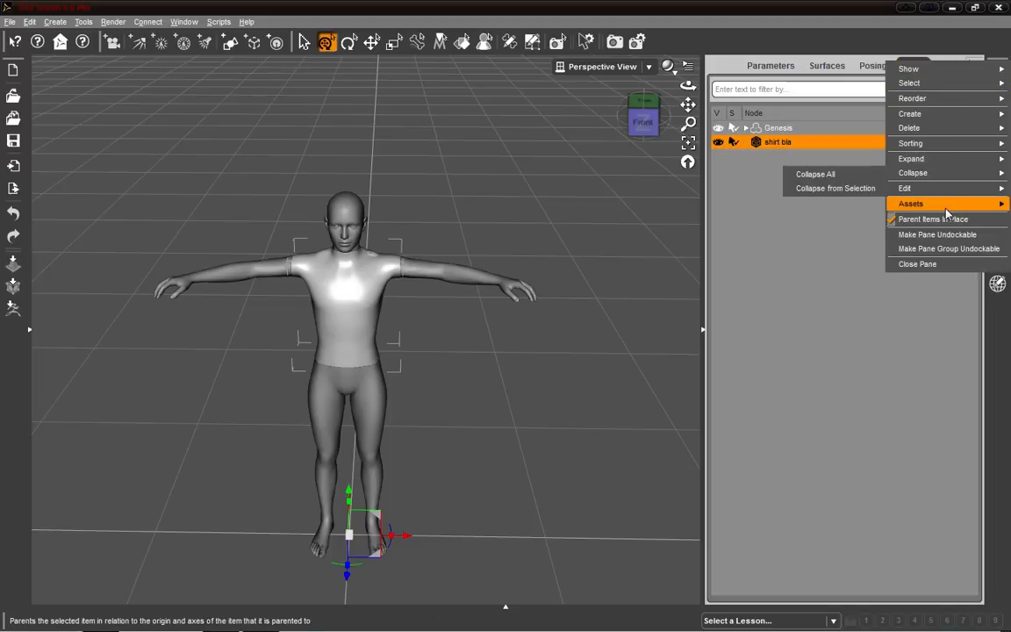
mouse_move(948, 205)
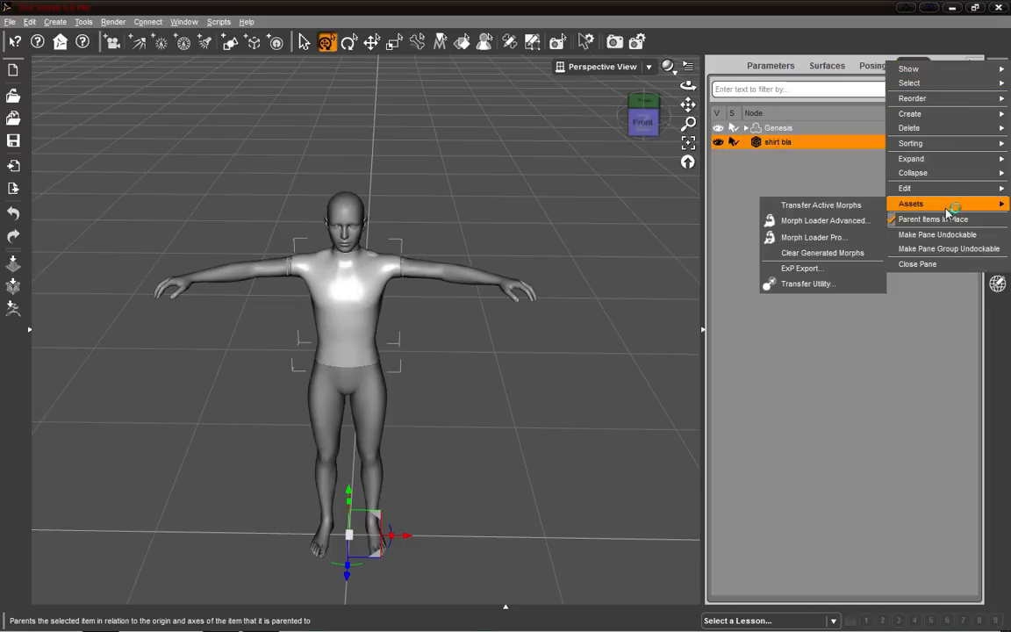
left_click(848, 285)
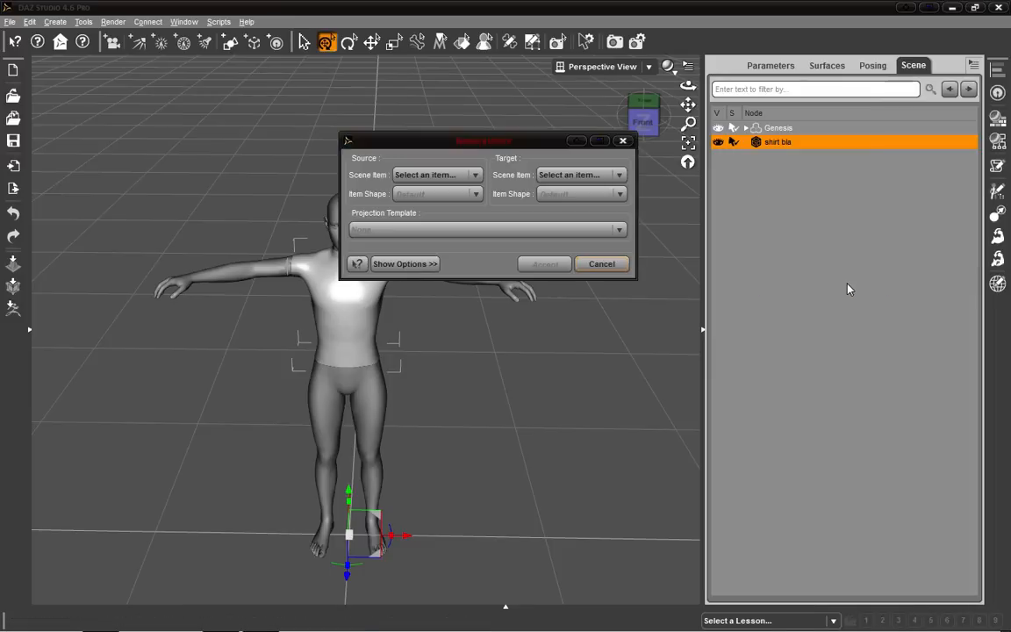
left_click(474, 176)
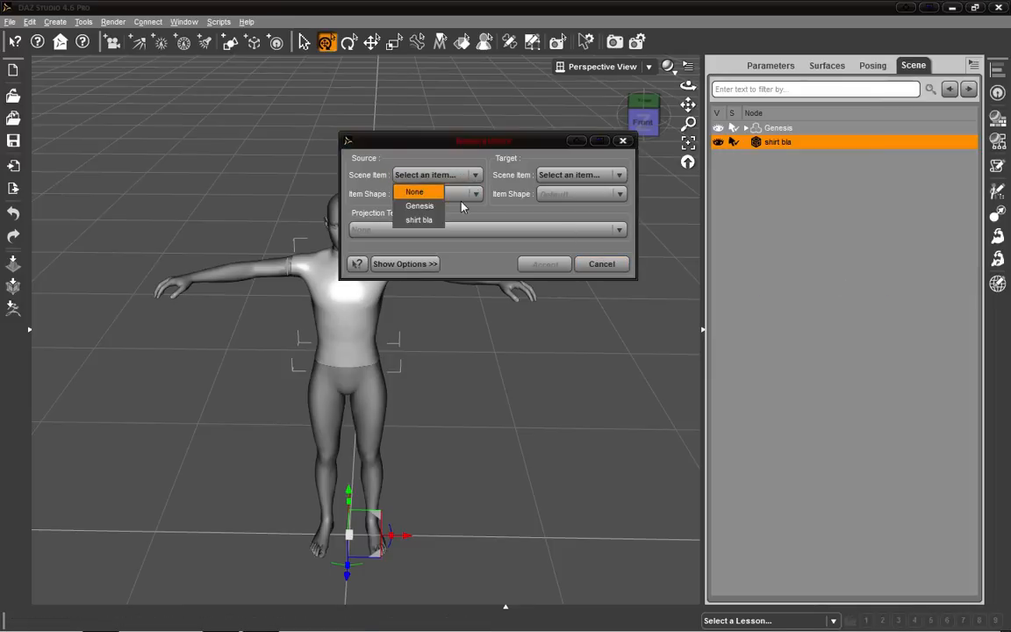
left_click(420, 205)
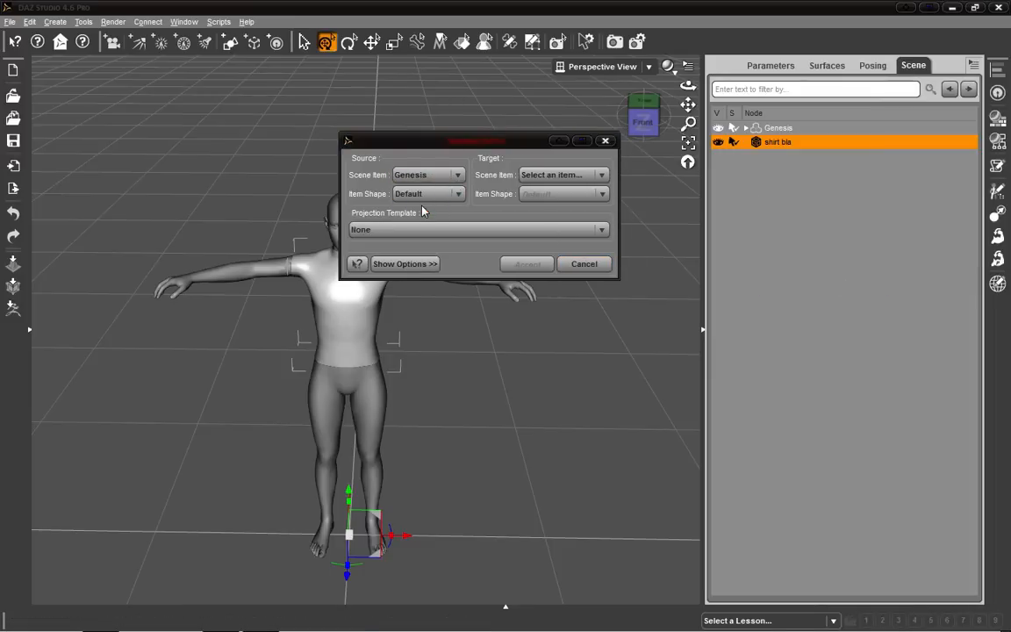
left_click(568, 176)
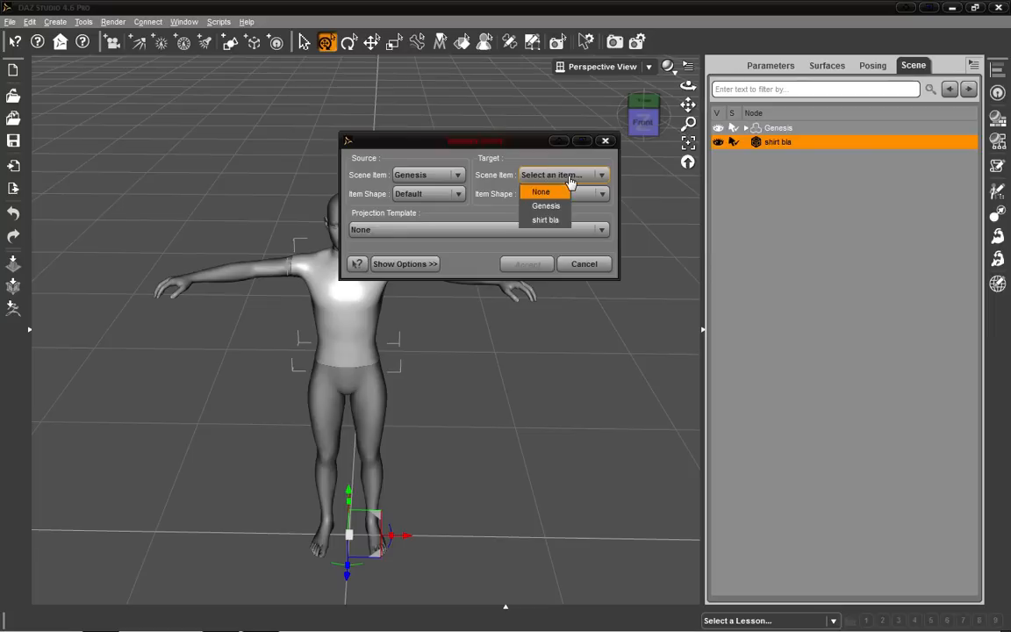
left_click(537, 221)
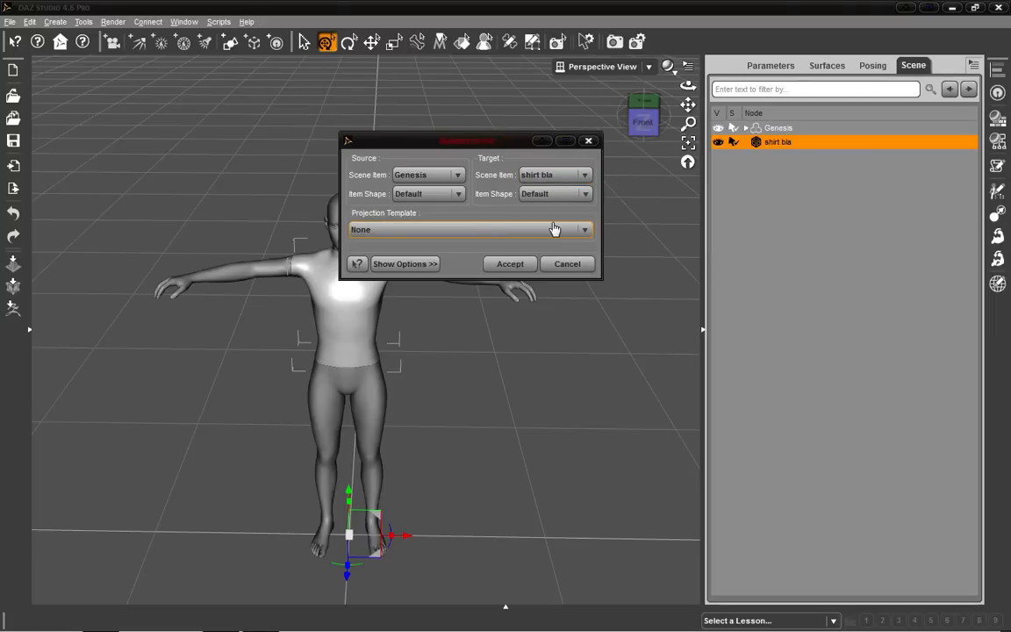
left_click(406, 264)
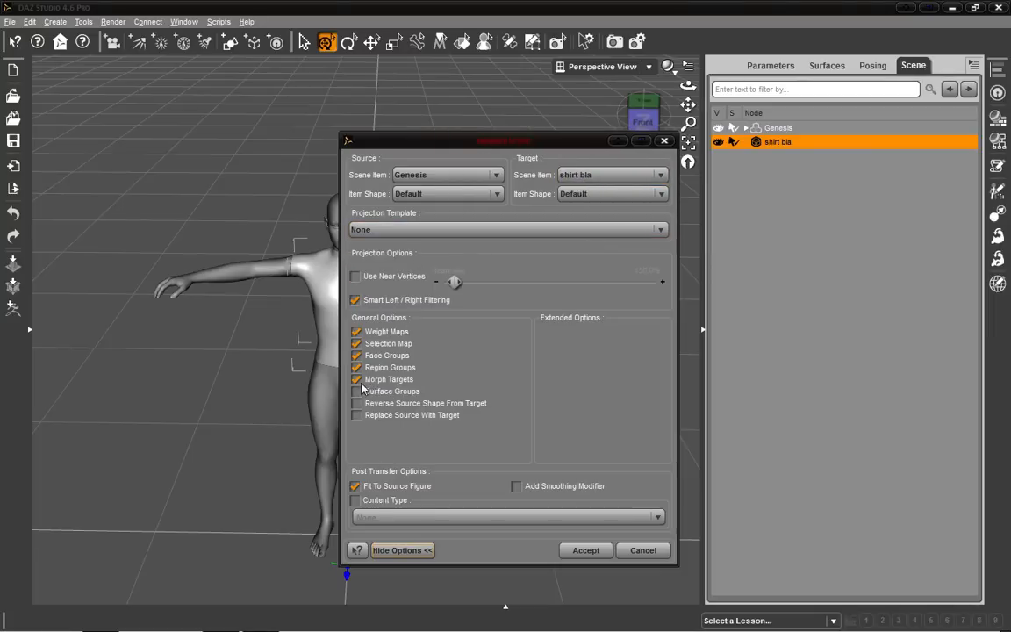
left_click(585, 550)
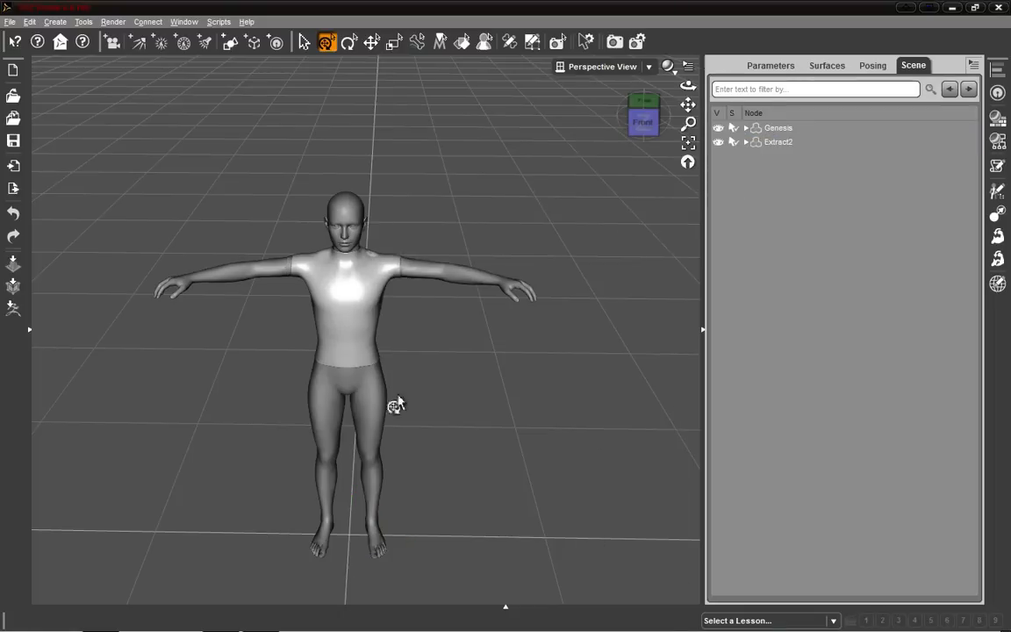
Try bending the figure's arm and torso to test whether the rigged shirt follows, then restore the pose.
left_click(643, 121)
left_click(480, 280)
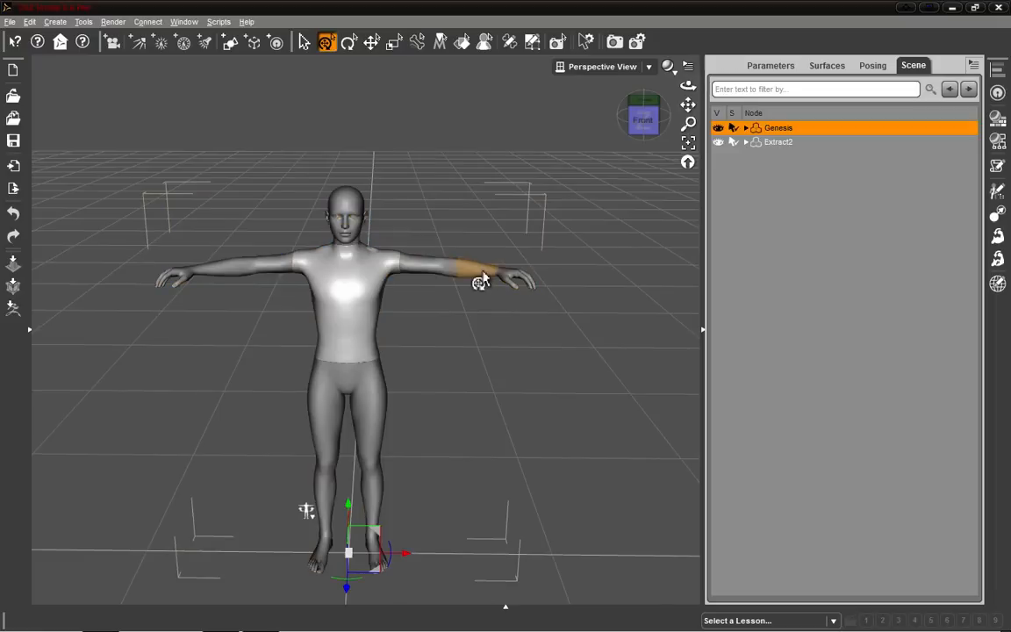
left_click_drag(478, 285, 510, 390)
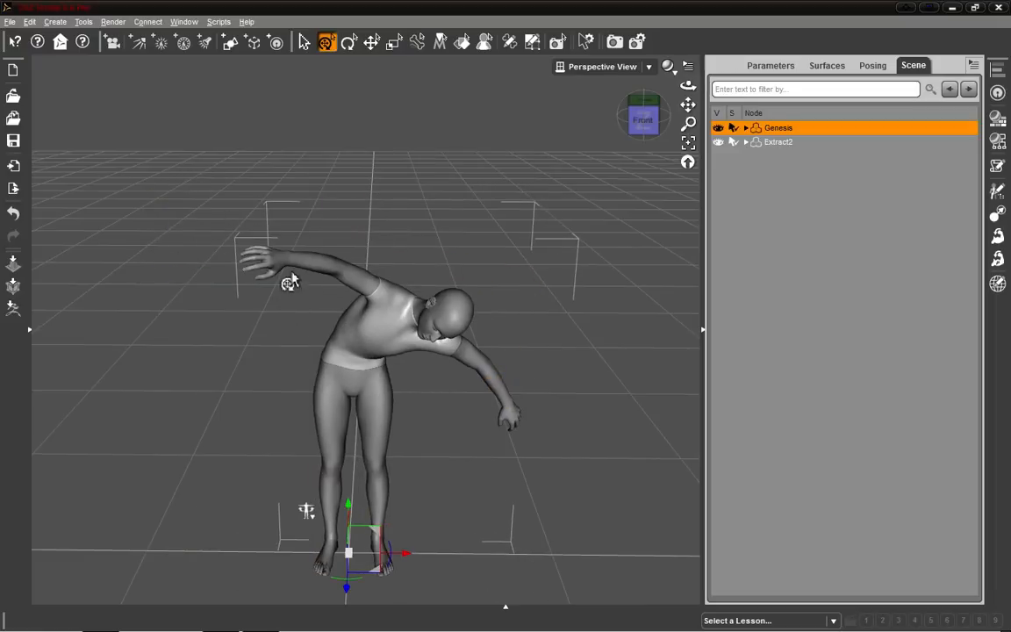
left_click_drag(291, 260, 13, 203)
left_click_drag(83, 246, 377, 265)
left_click_drag(449, 260, 303, 405)
left_click(409, 133)
left_click(424, 151)
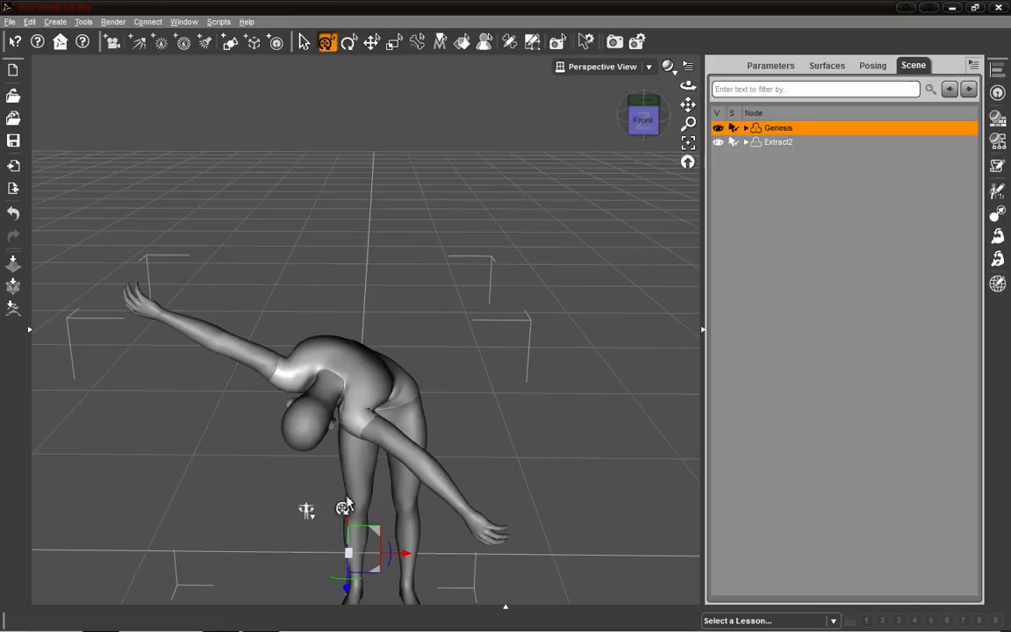
left_click(313, 518)
left_click(344, 541)
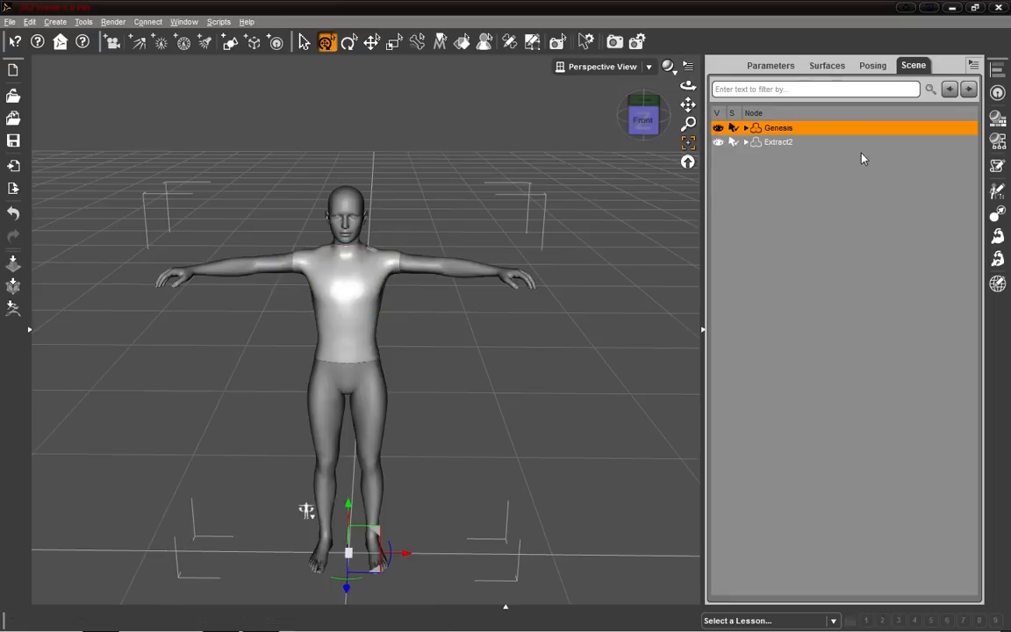
Dial the Basic Female and Basic Male shapes on Genesis to test the shirt, then reset them to zero.
left_click(703, 330)
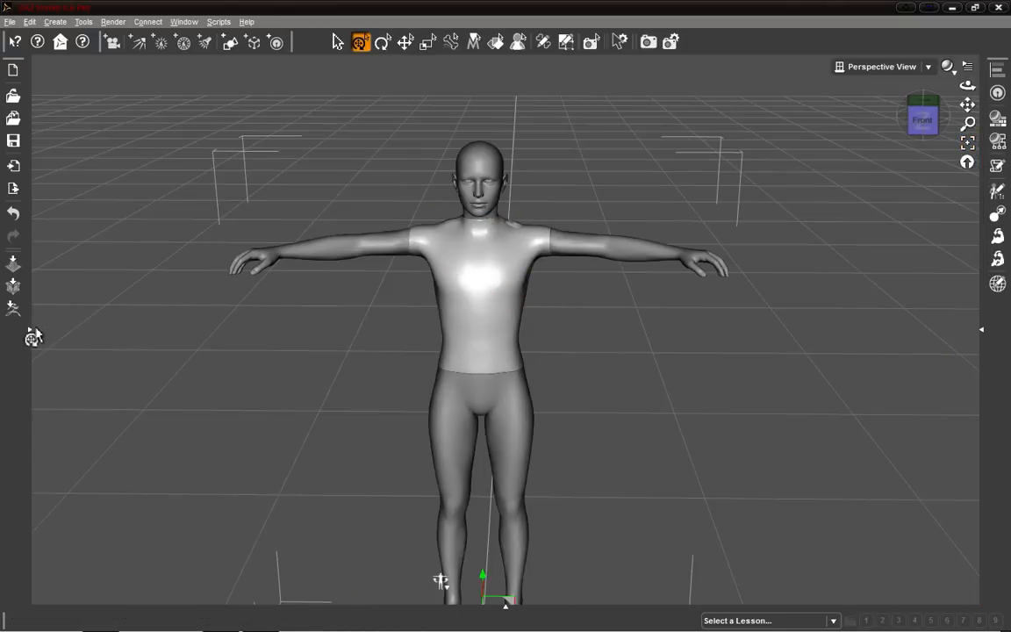
left_click(31, 334)
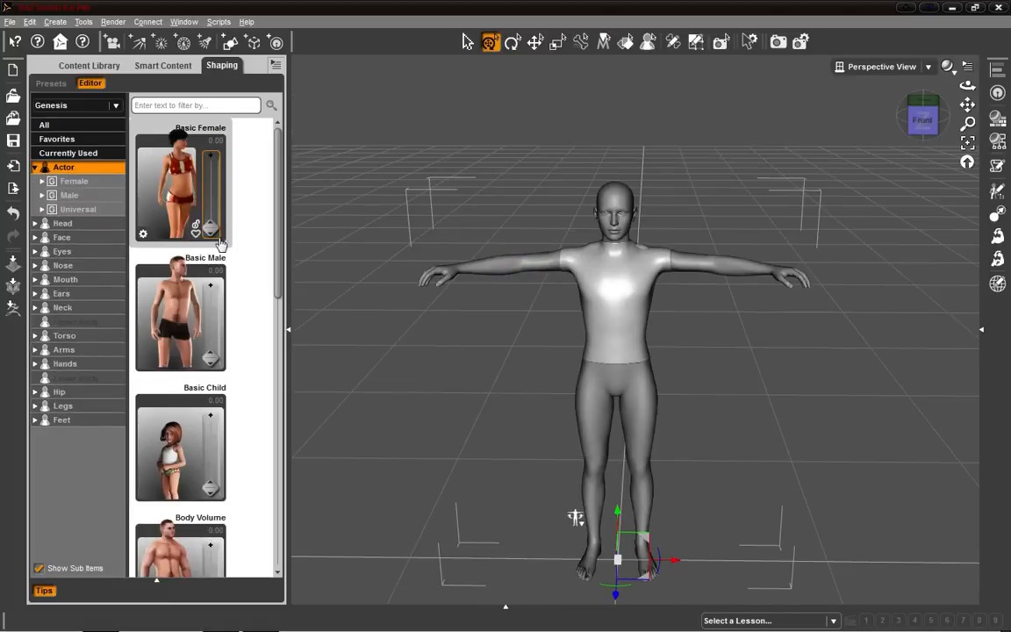
left_click_drag(210, 225, 213, 135)
mouse_move(914, 121)
left_mouse_down()
mouse_move(961, 107)
mouse_move(918, 98)
mouse_move(934, 109)
mouse_move(921, 127)
left_mouse_up()
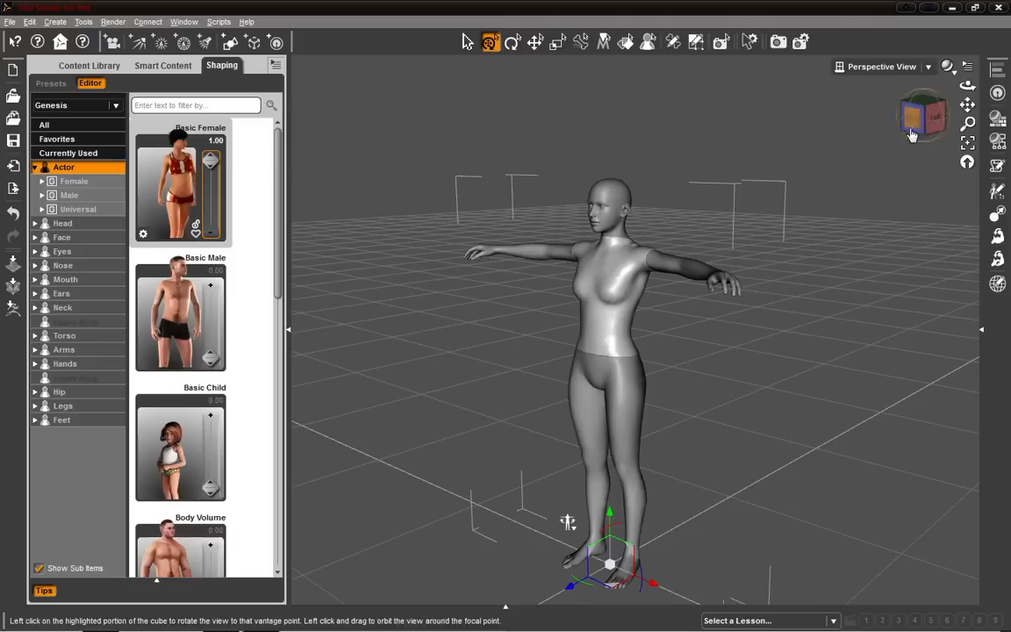
left_click_drag(210, 357, 211, 290)
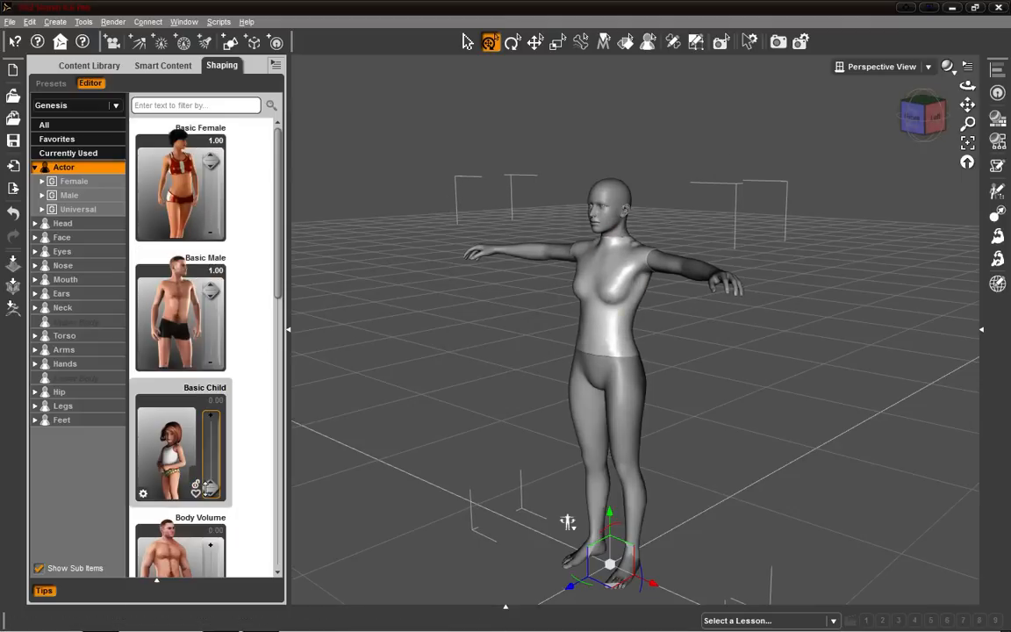
left_click_drag(211, 425, 234, 462)
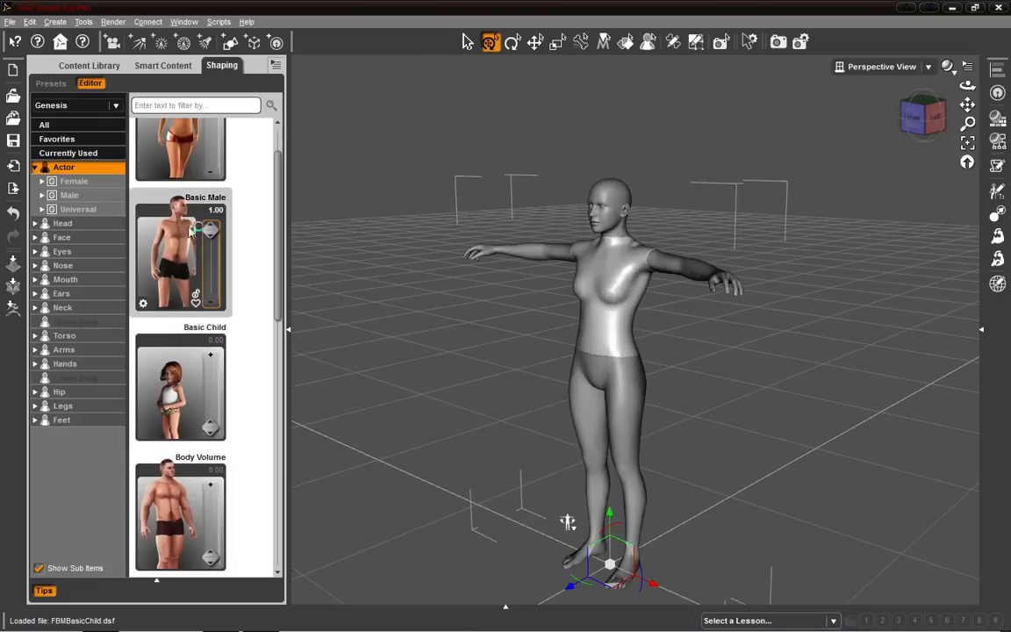
left_click(176, 318, "alt")
left_click(179, 181, "alt")
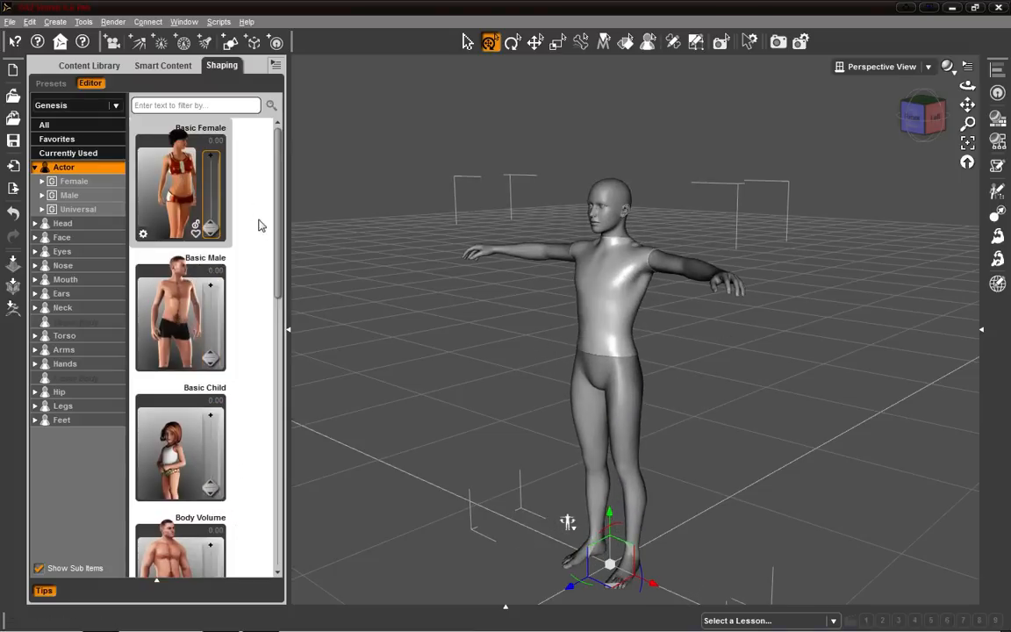
Select the rigged shirt item and switch the viewport draw style to Wire Texture Shaded.
left_click_drag(921, 118, 970, 121)
mouse_move(579, 530)
left_mouse_down()
mouse_move(584, 506)
mouse_move(609, 506)
mouse_move(604, 449)
mouse_move(607, 540)
mouse_move(590, 546)
mouse_move(569, 514)
mouse_move(572, 525)
mouse_move(575, 511)
mouse_move(575, 533)
left_mouse_up()
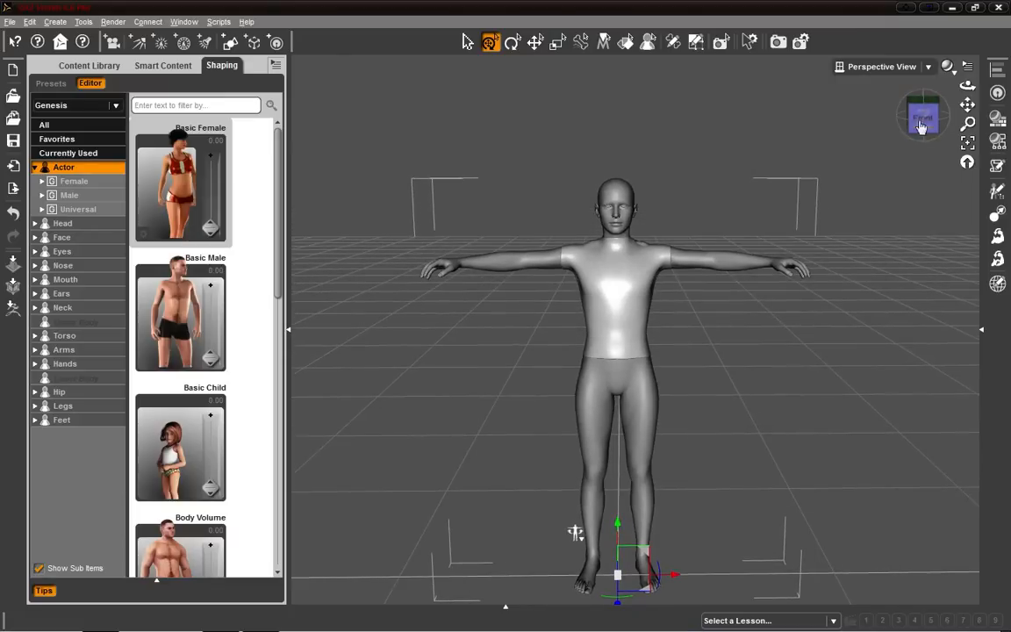
left_click(982, 320)
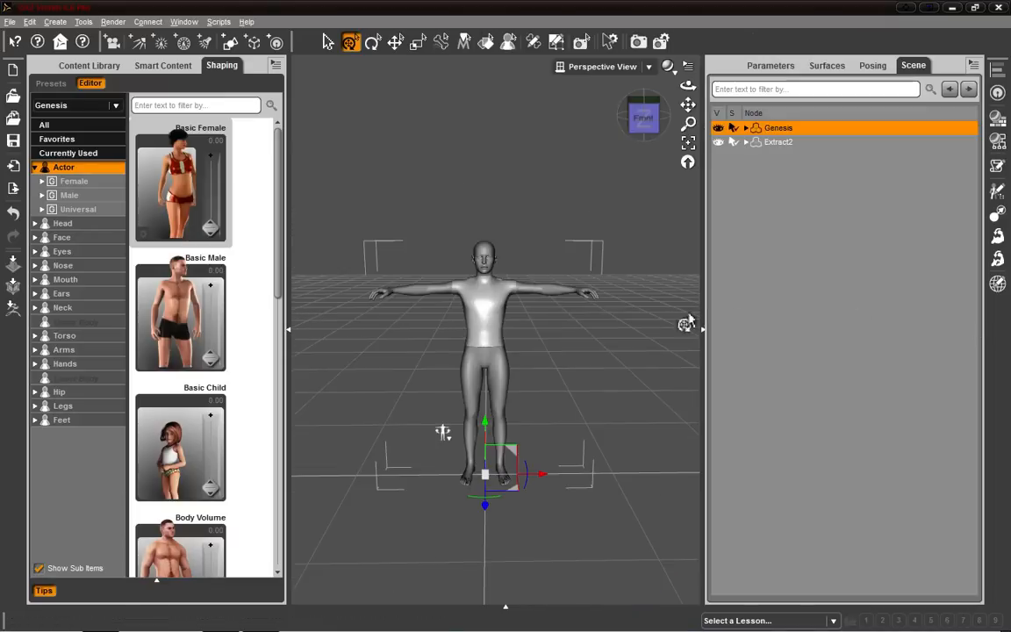
left_click(288, 330)
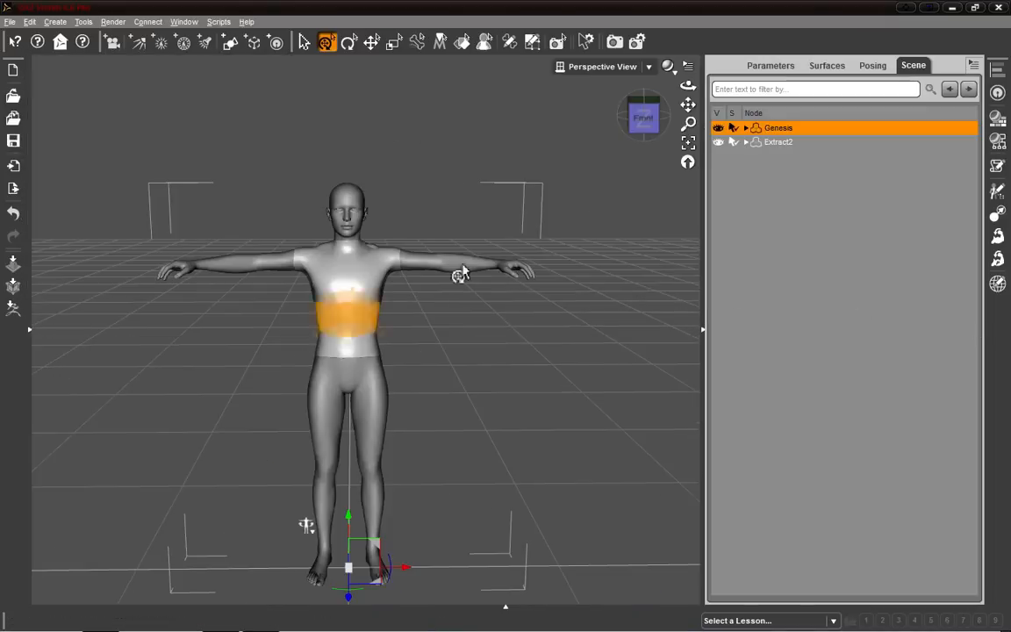
left_click(775, 143)
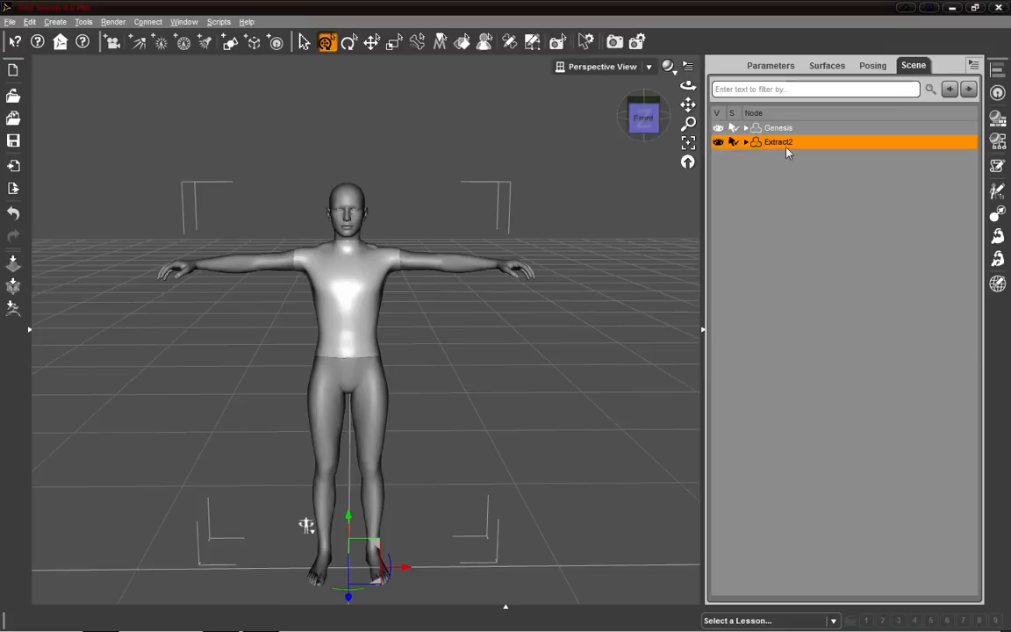
left_click(788, 65)
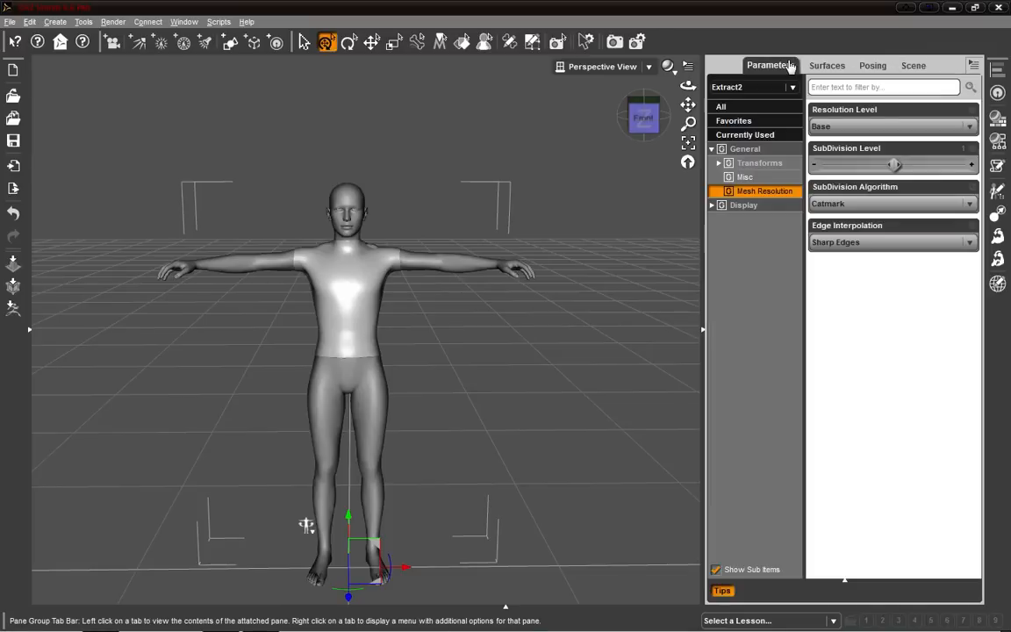
left_click(923, 67)
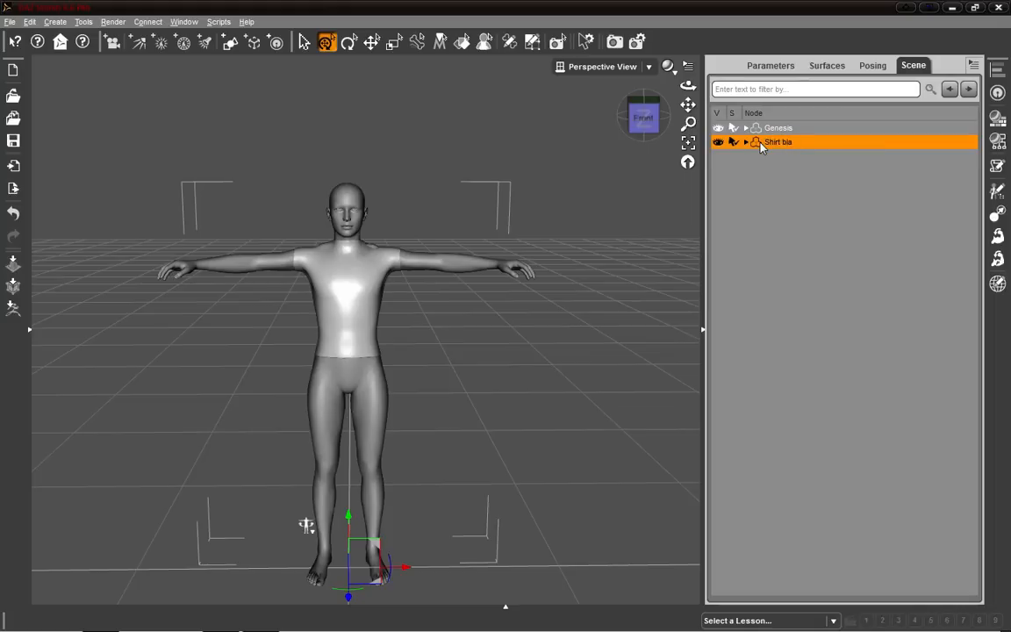
left_click(767, 66)
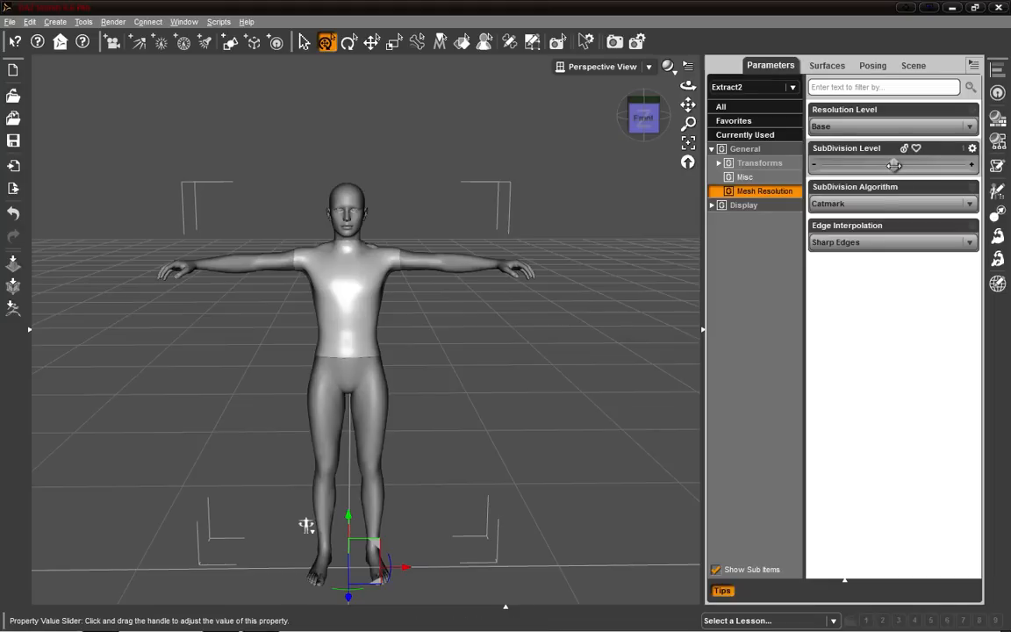
scroll(604, 237, "up", 5)
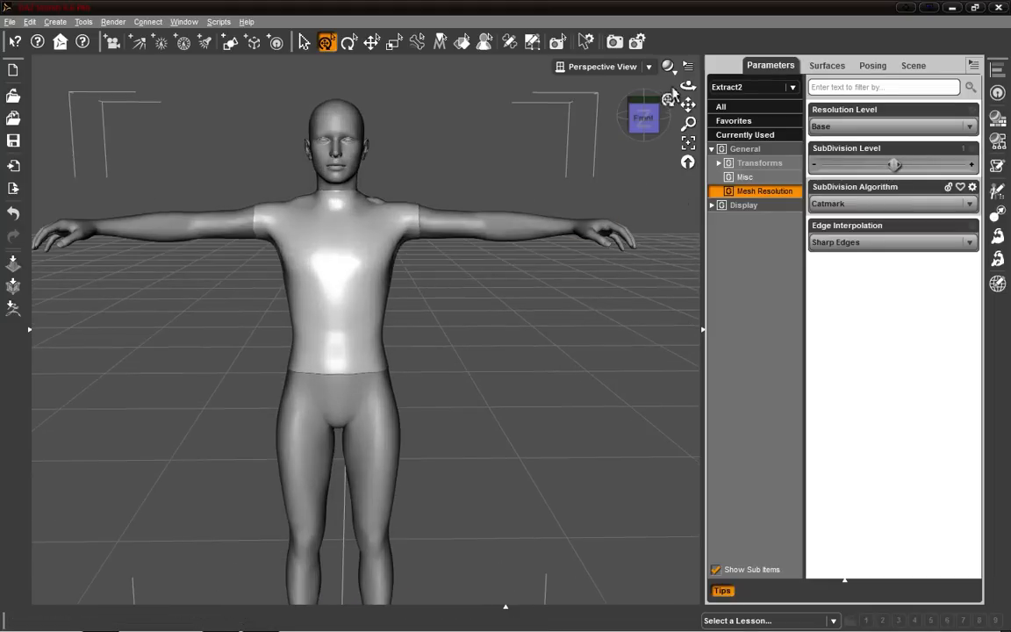
left_click(671, 67)
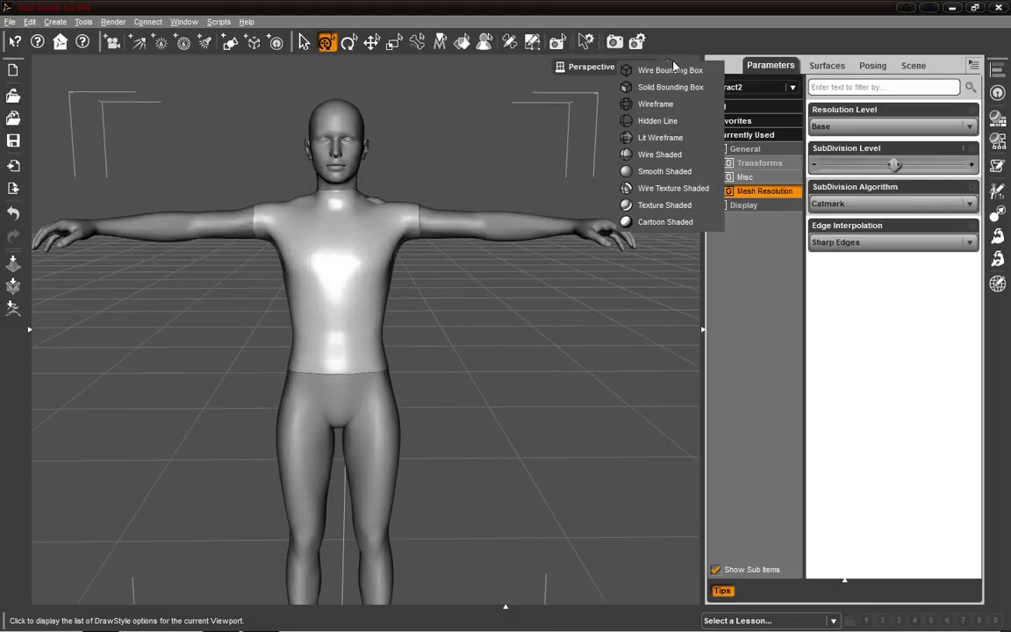
left_click(671, 195)
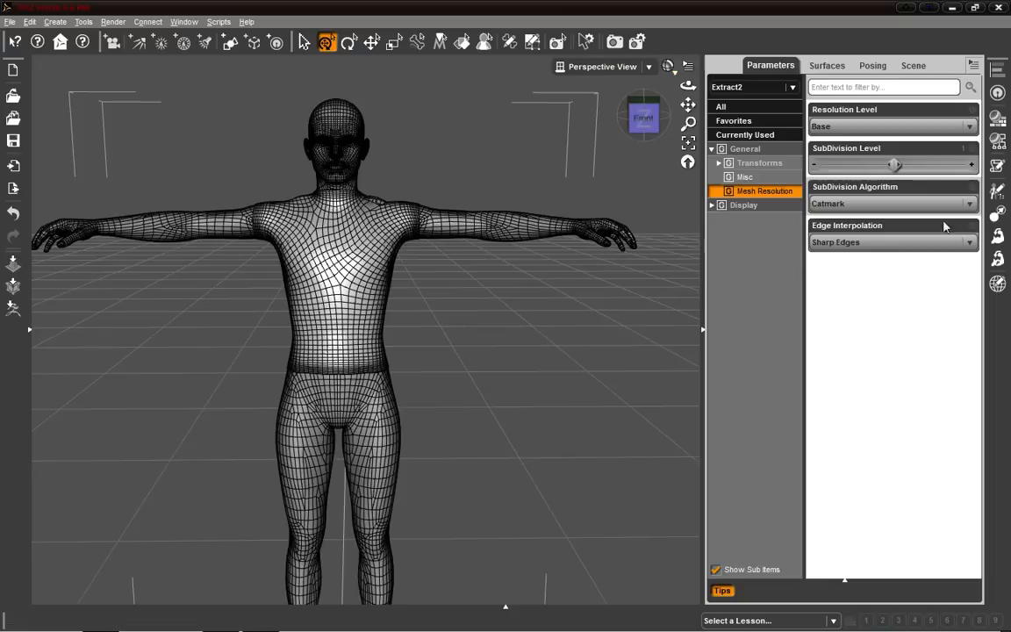
Set the shirt's SubDivision Level to 2.
left_click_drag(892, 164, 996, 166)
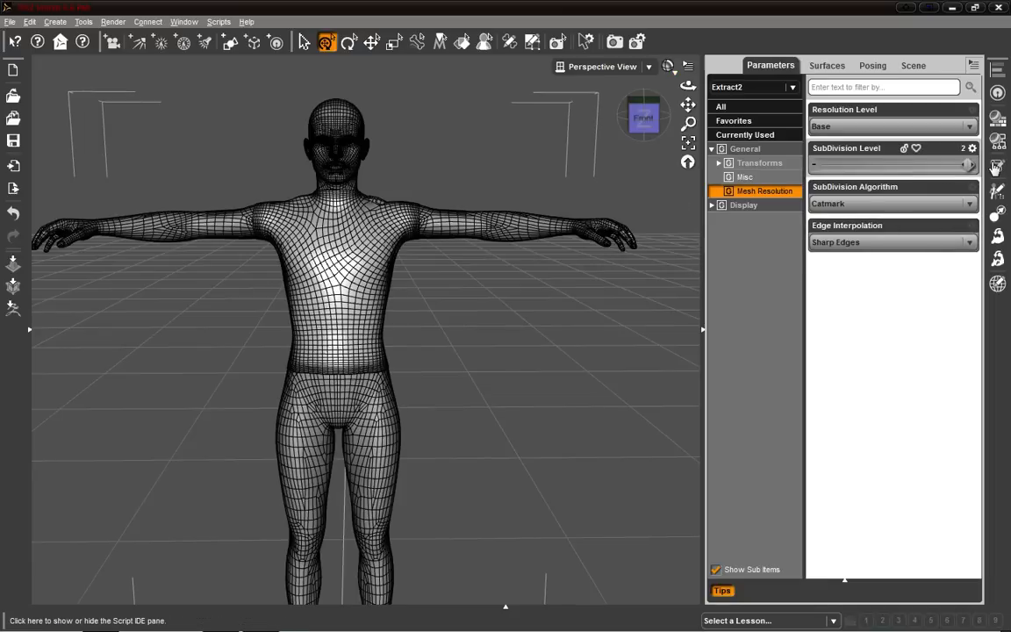
scroll(603, 256, "up", 3)
scroll(600, 257, "up", 5)
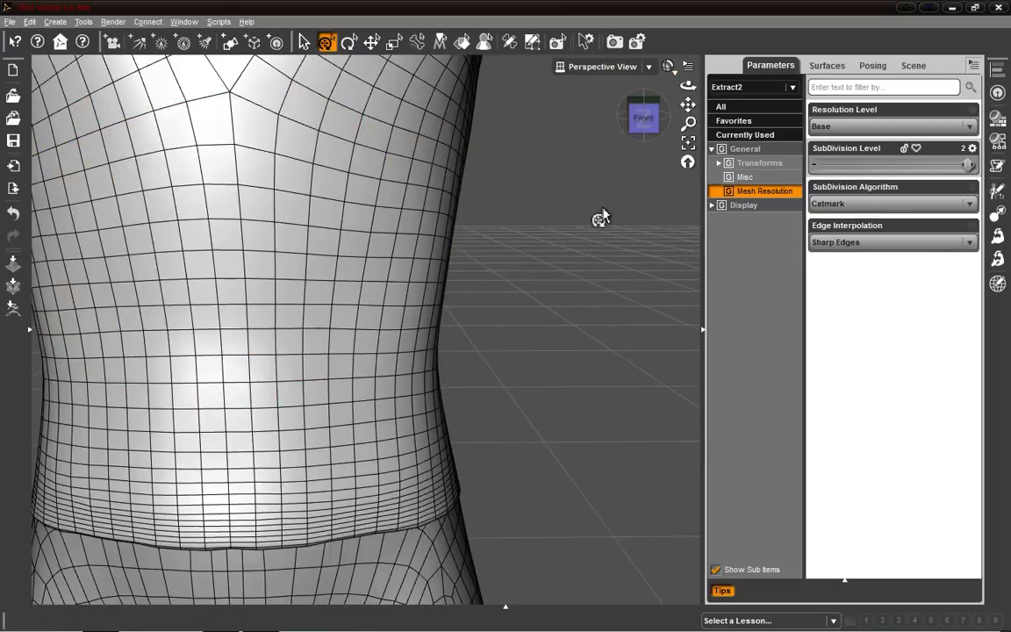
scroll(600, 219, "down", 6)
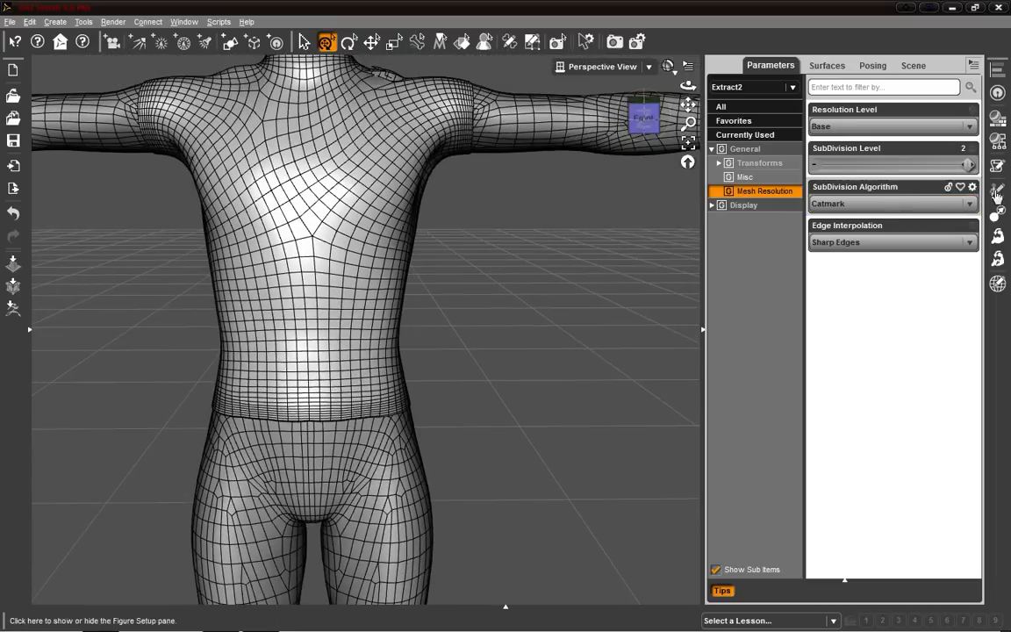
Set the shirt's Resolution Level to High Resolution.
left_click(915, 66)
left_click(770, 66)
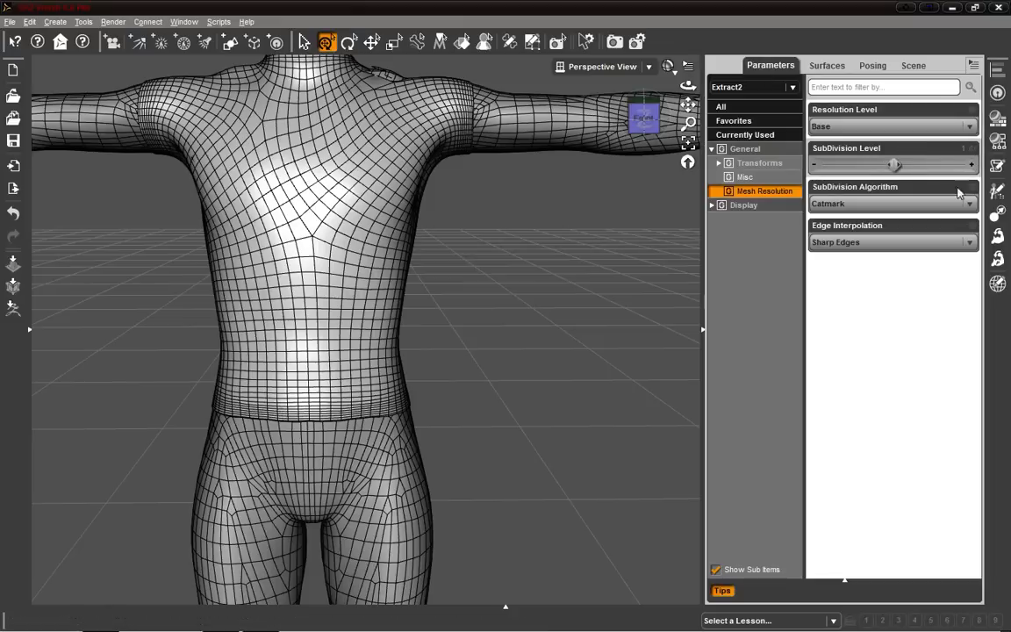
left_click(934, 128)
left_click(848, 156)
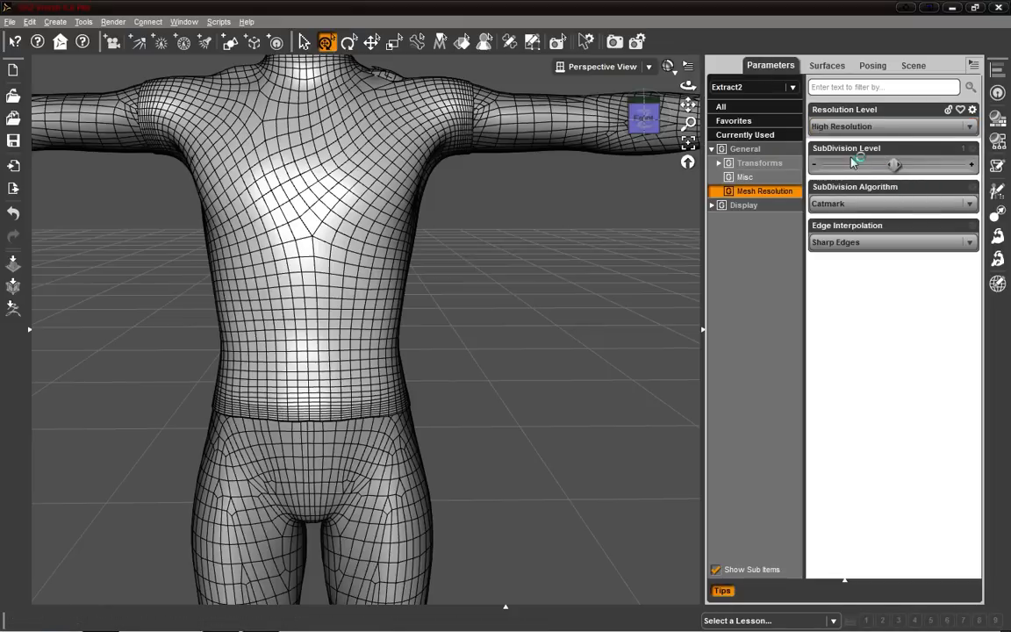
scroll(529, 275, "up", 5)
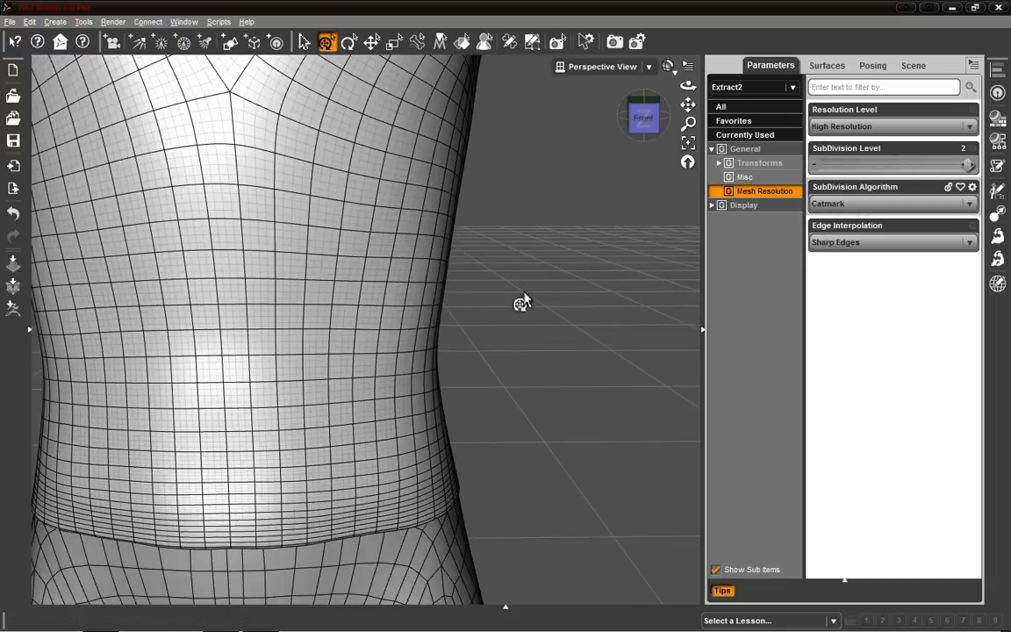
Lower the shirt's SubDivision Level to 1.
scroll(522, 303, "up", 2)
scroll(527, 303, "down", 8)
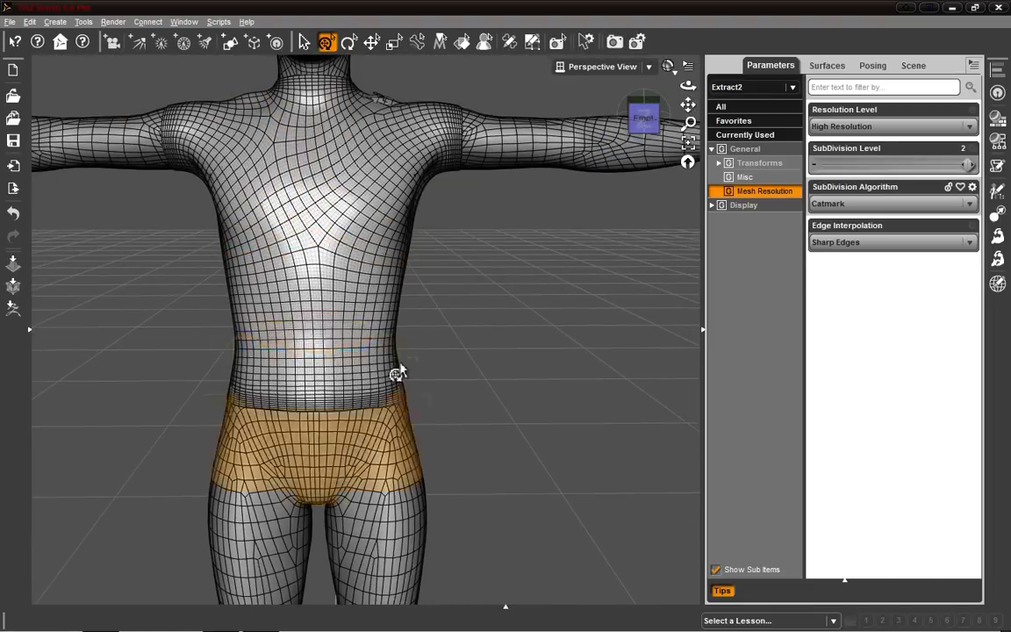
left_click_drag(920, 165, 895, 165)
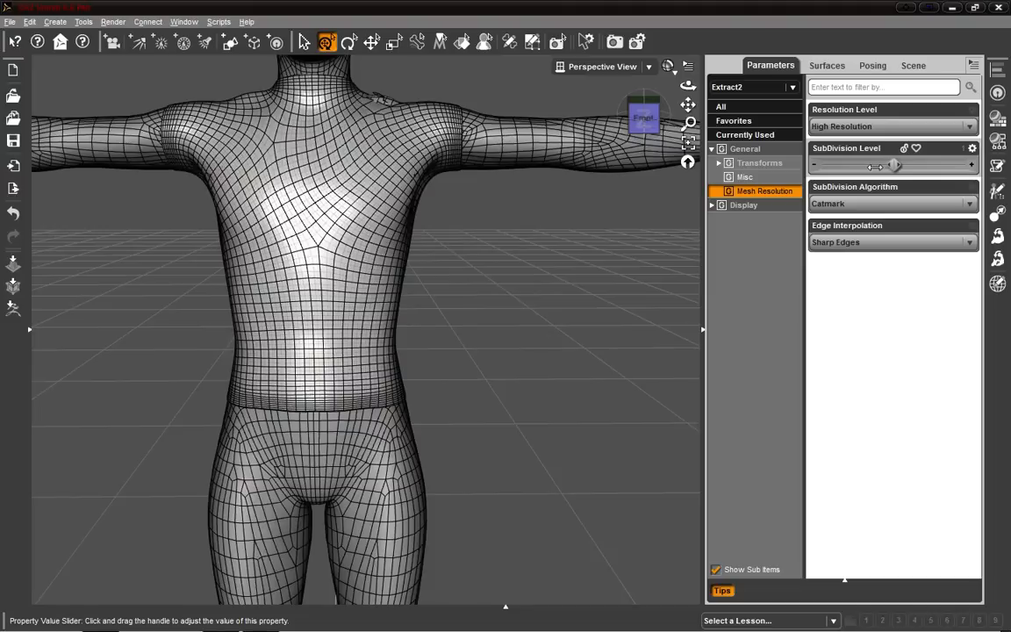
Switch the shirt's Resolution Level to Base and back to High Resolution to compare the mesh.
left_click(922, 128)
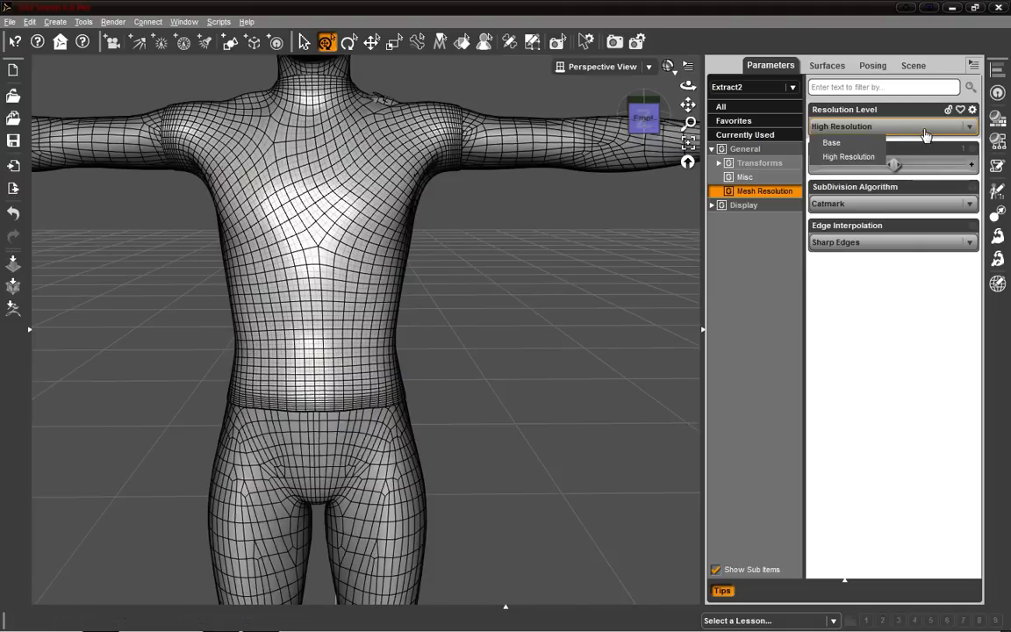
left_click(860, 142)
left_click(892, 127)
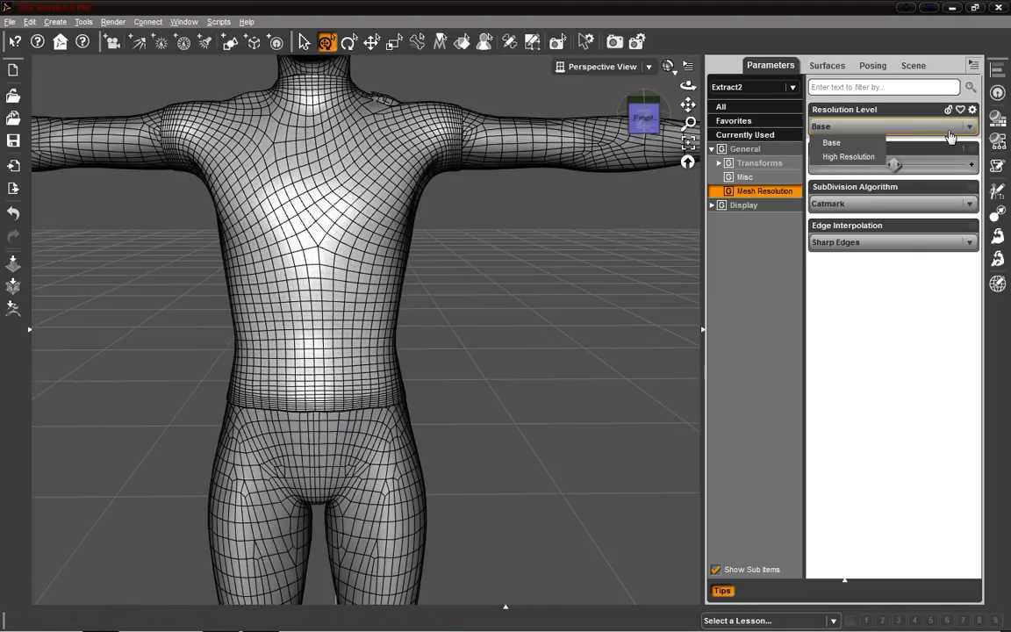
scroll(623, 251, "up", 4)
scroll(623, 251, "down", 4)
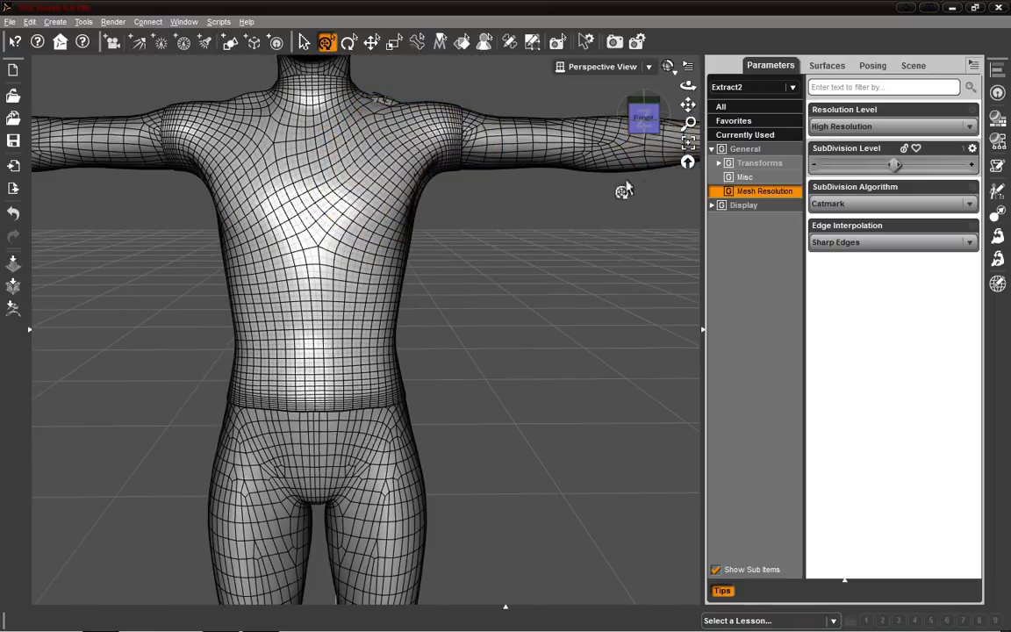
Switch the viewport draw style to Texture Shaded to view the smoothed shirt on the figure.
left_click(679, 69)
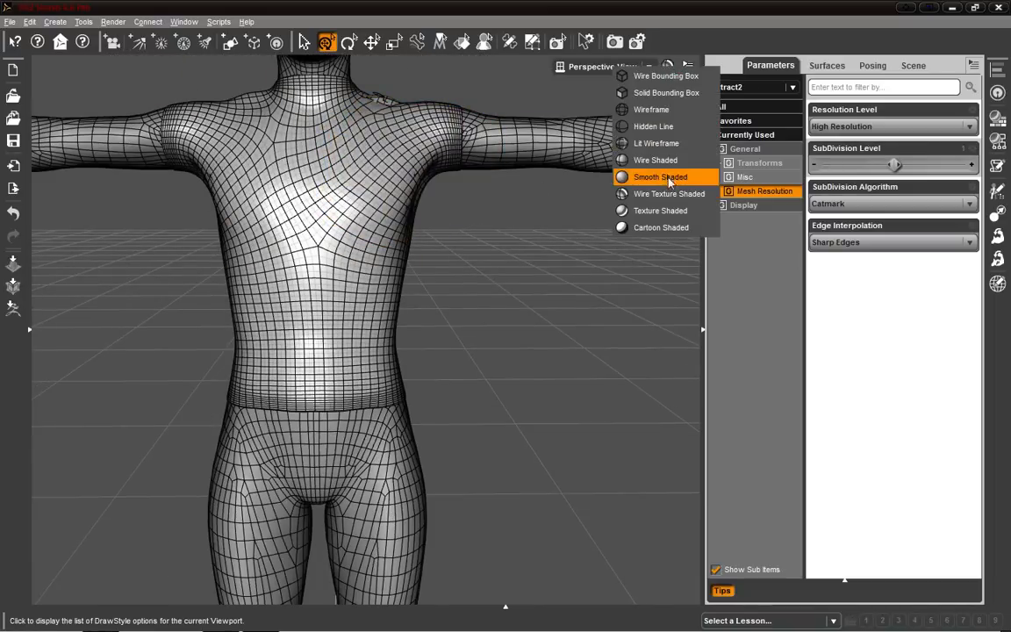
left_click(654, 210)
scroll(574, 249, "up", 5)
scroll(569, 250, "down", 9)
left_click_drag(645, 122, 625, 120)
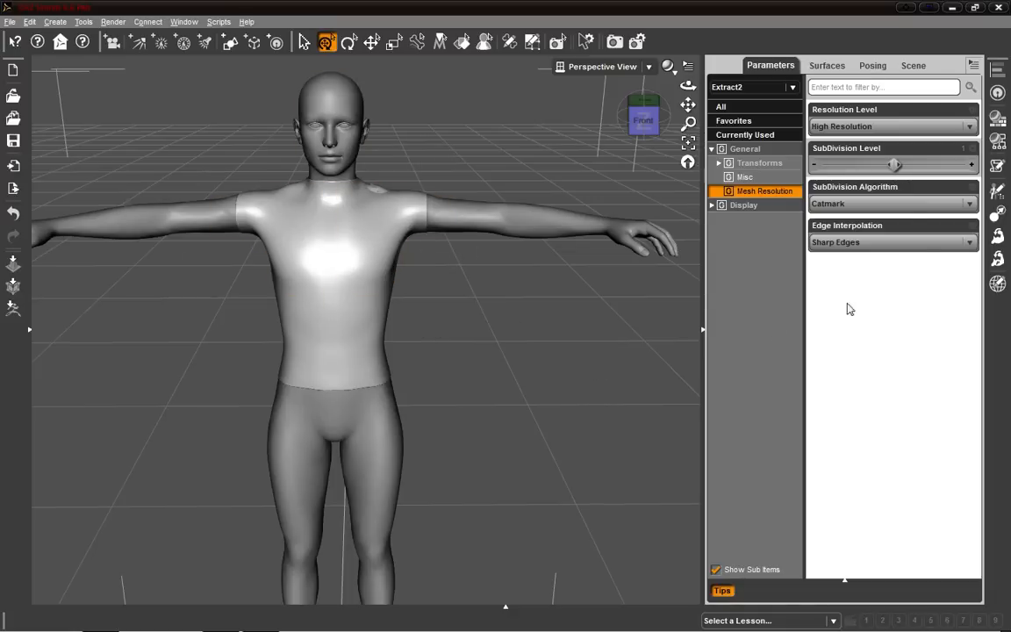
Set the shirt surface's diffuse color to dark green (55, 138, 20).
left_click(869, 69)
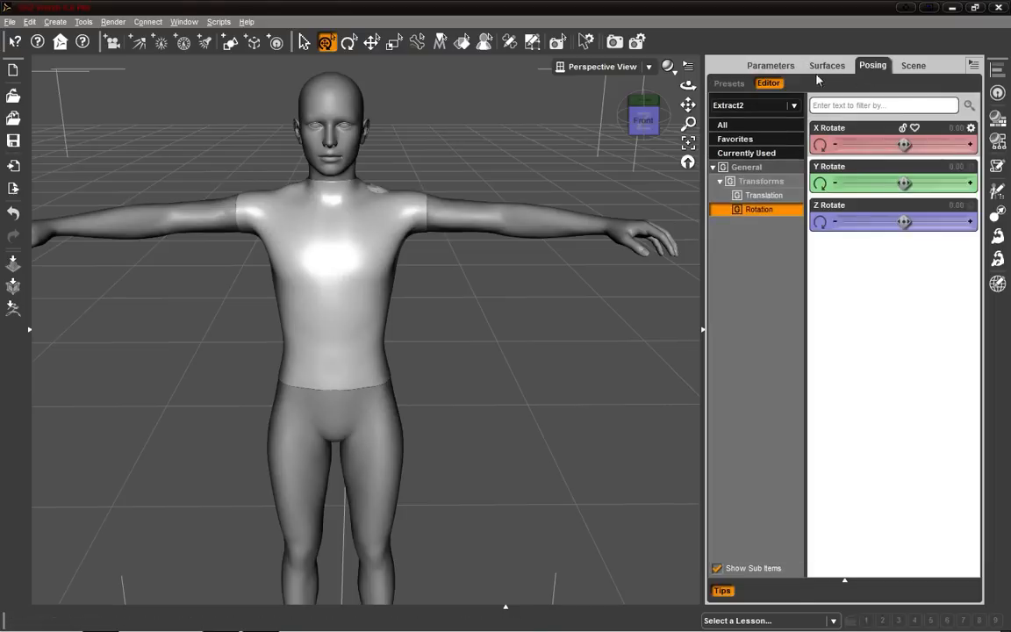
left_click(826, 67)
left_click(747, 159)
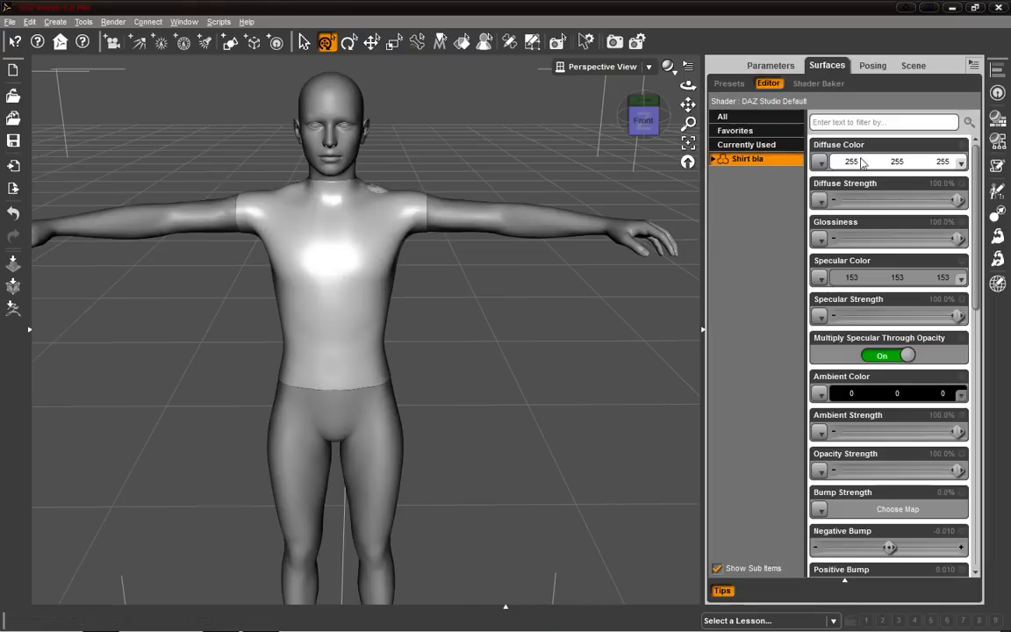
left_click(960, 164)
left_click_drag(621, 300, 611, 251)
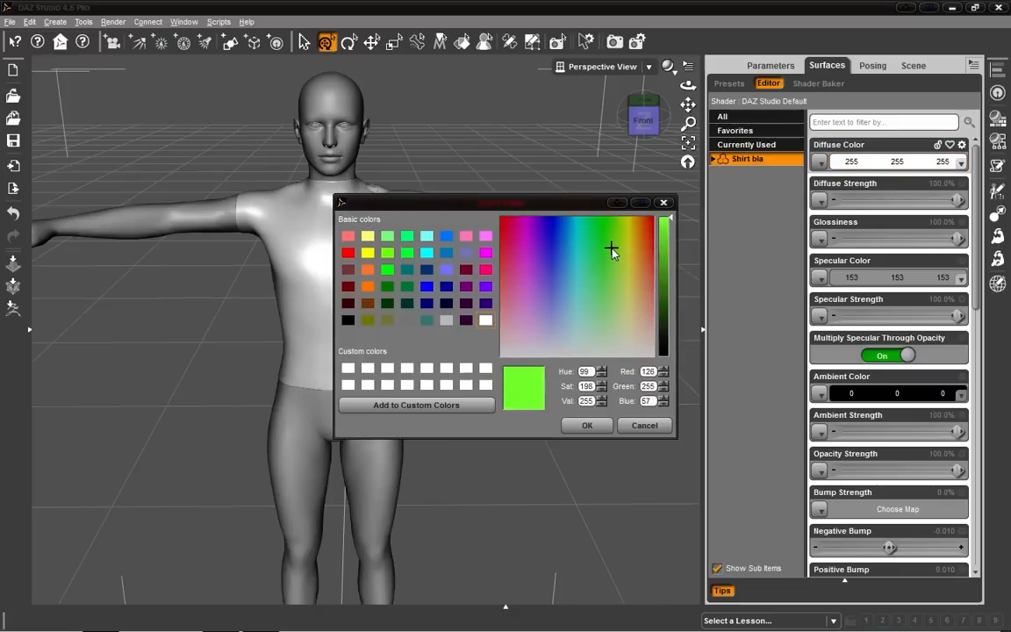
left_click_drag(664, 230, 664, 287)
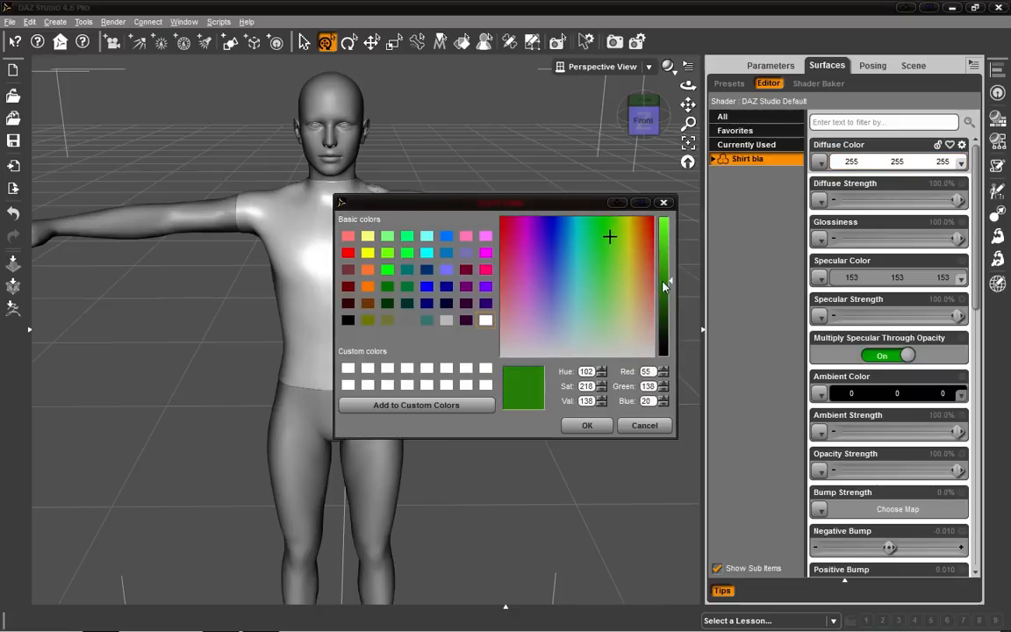
left_click(599, 426)
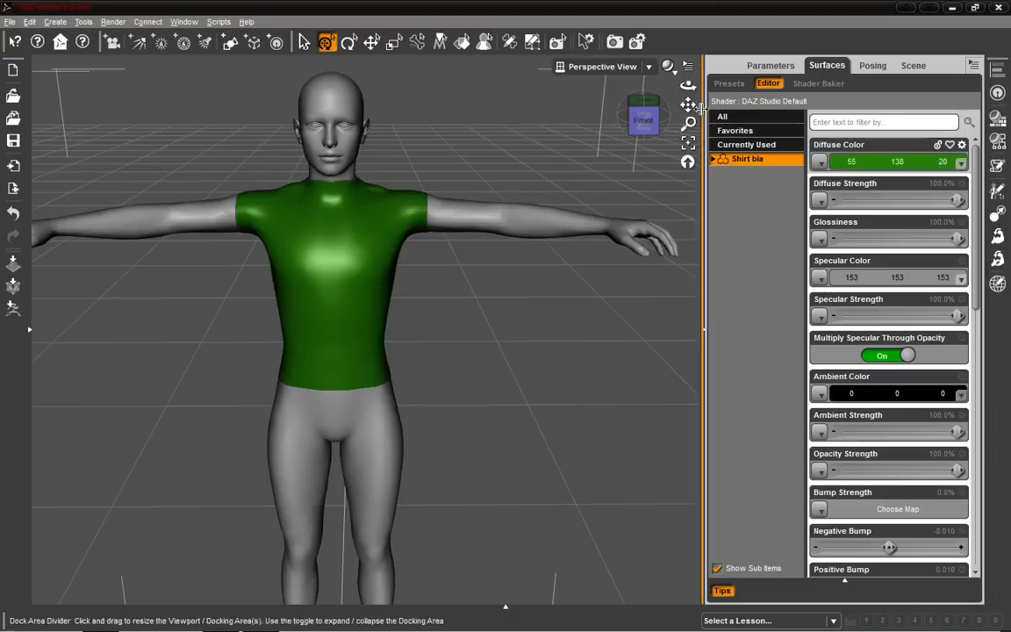
Remove the Genesis figure from the scene so only the shirt remains.
left_click(789, 66)
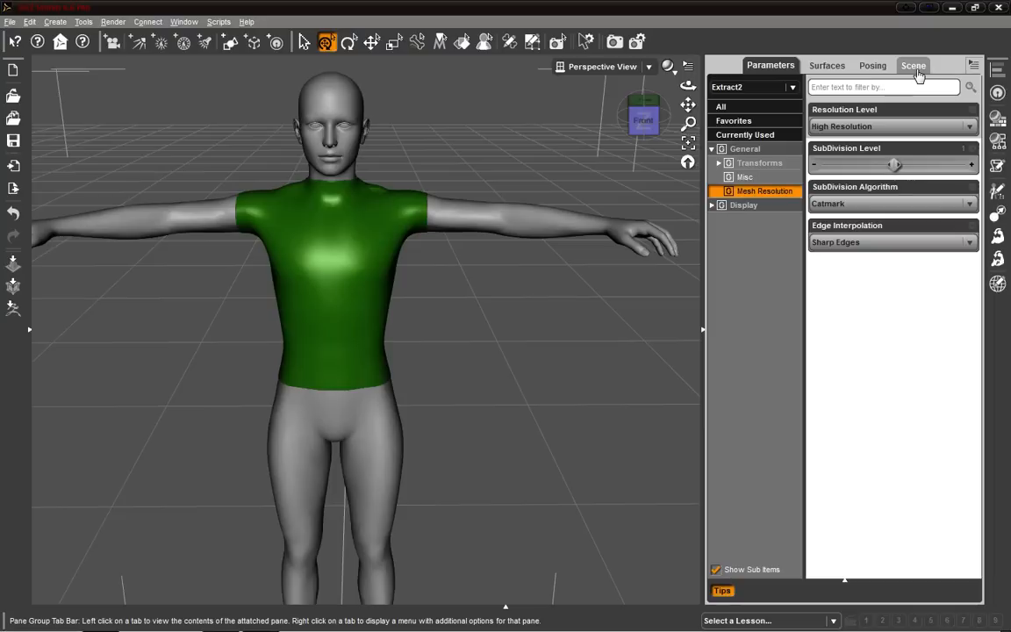
left_click(702, 334)
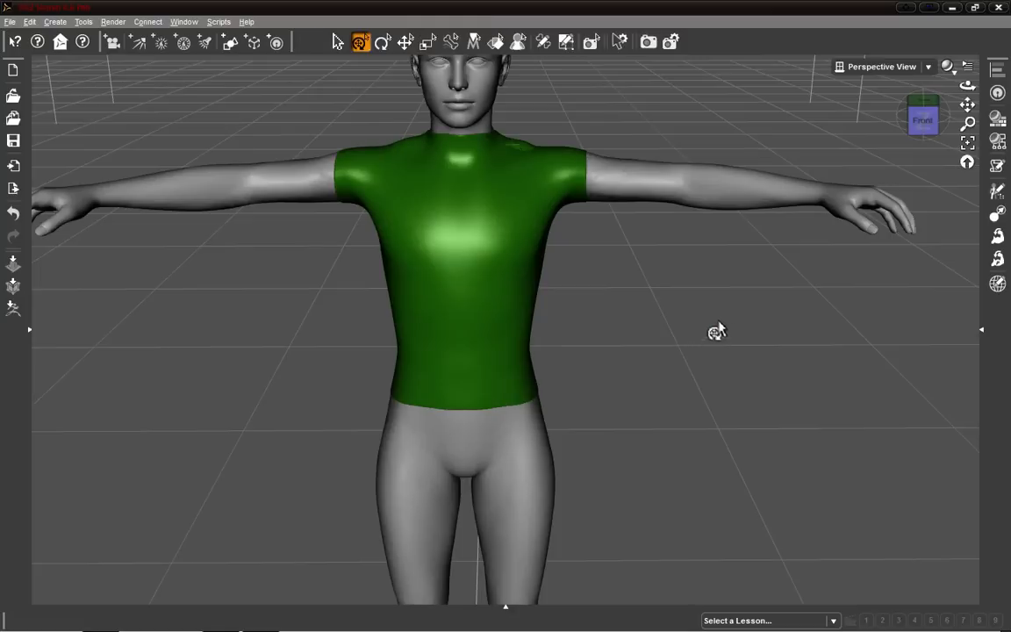
left_click(981, 330)
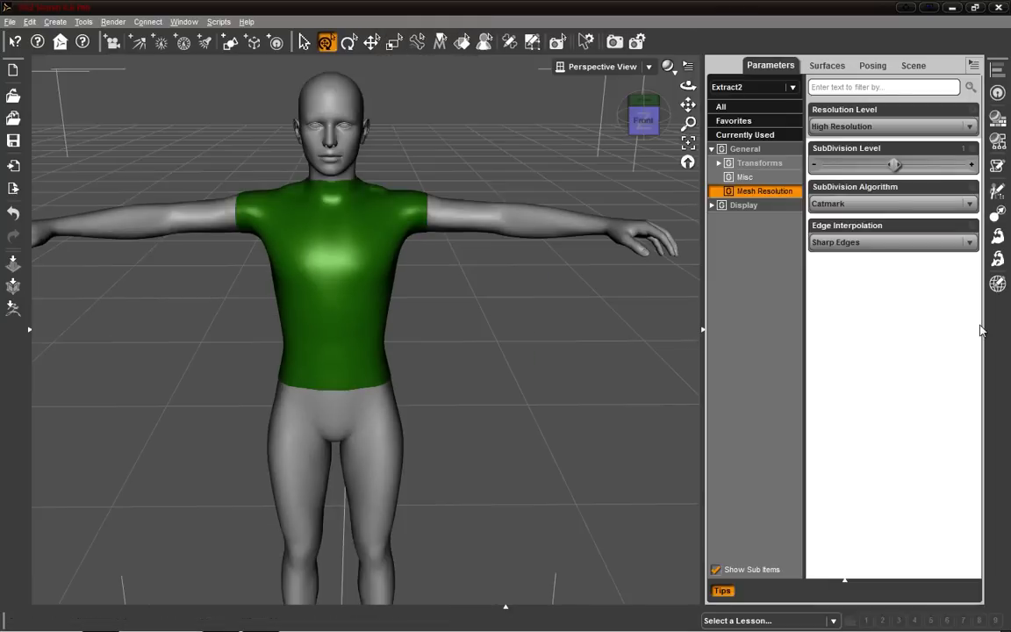
left_click(913, 65)
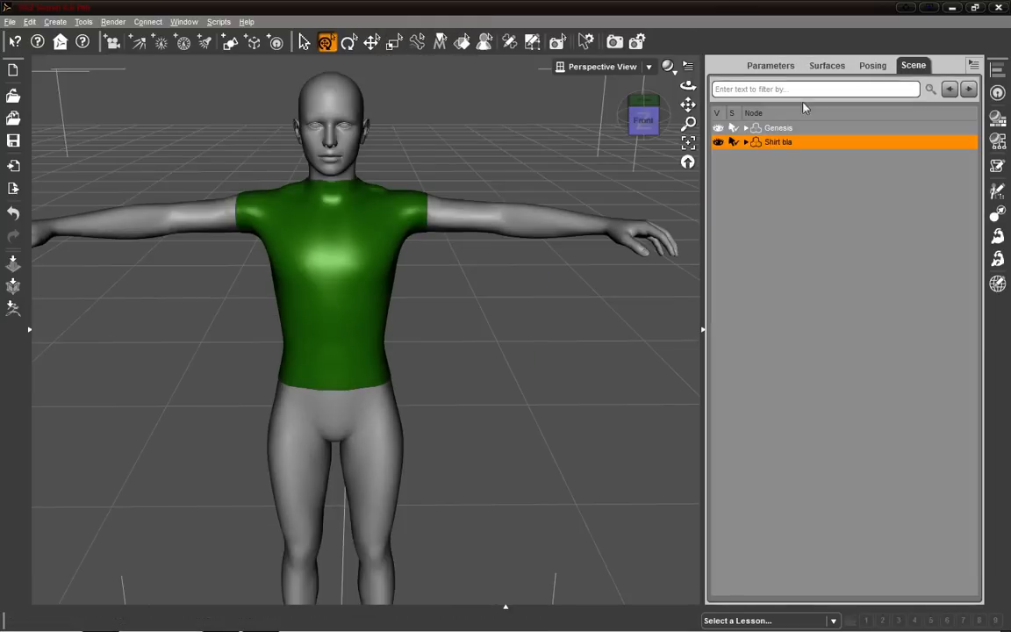
left_click(777, 129)
right_click(779, 131)
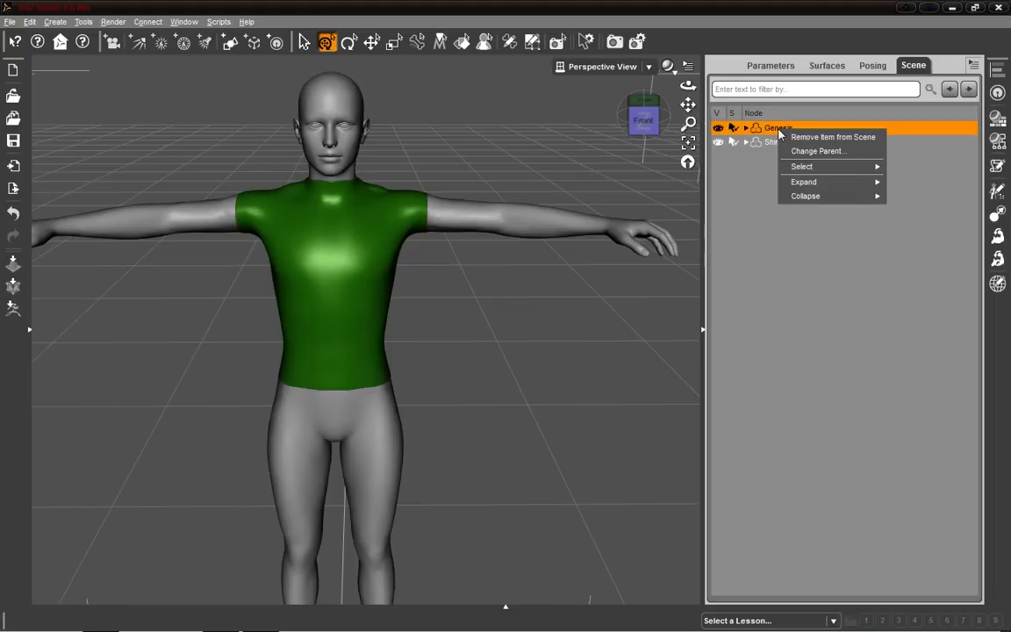
left_click(840, 138)
left_click(718, 128)
left_click(718, 128)
left_click(706, 331)
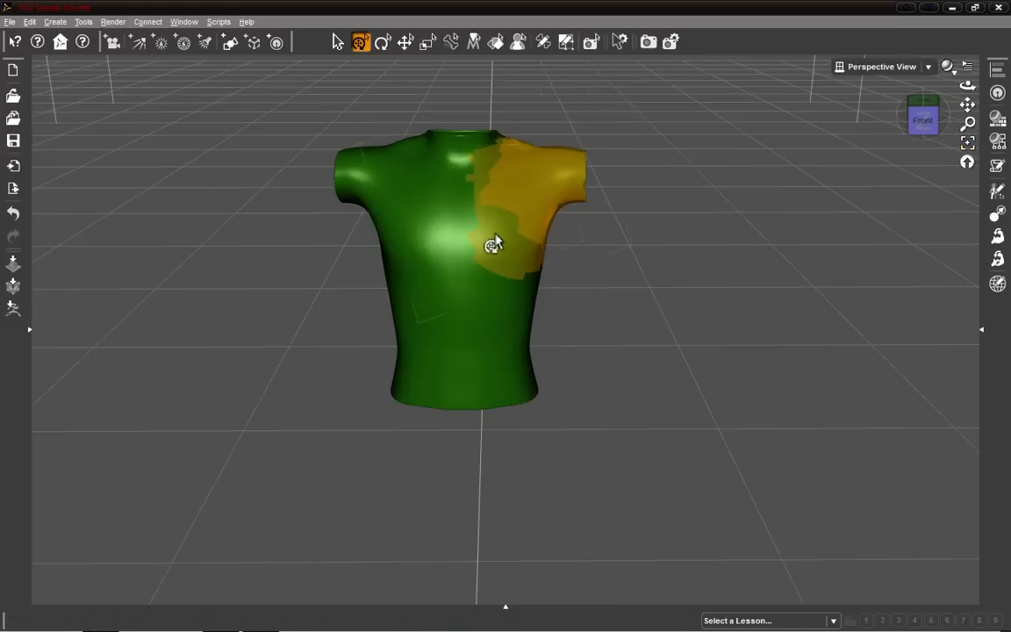
Save the shirt as a Figure/Prop asset with the file name Shirt blaaaaa.
left_click_drag(967, 105, 908, 124)
scroll(801, 237, "up", 3)
scroll(801, 238, "up", 2)
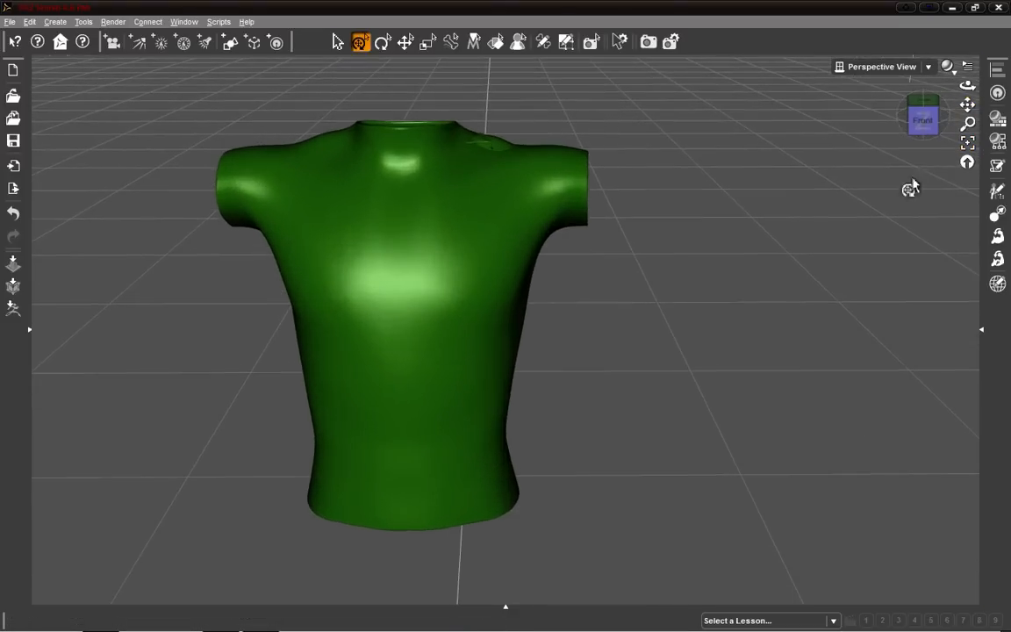
left_click_drag(967, 105, 1000, 110)
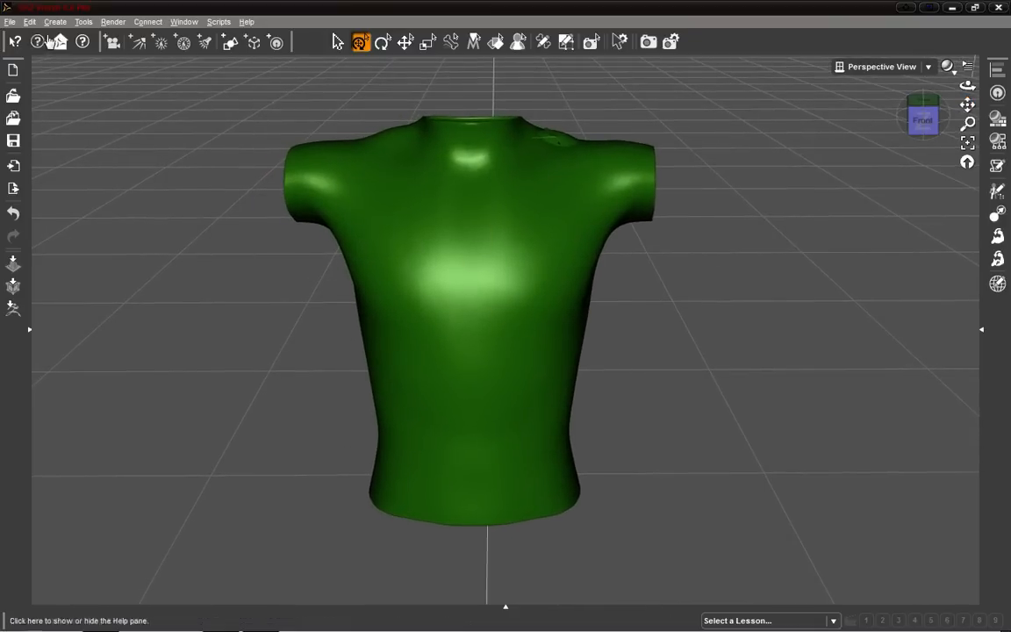
left_click(11, 22)
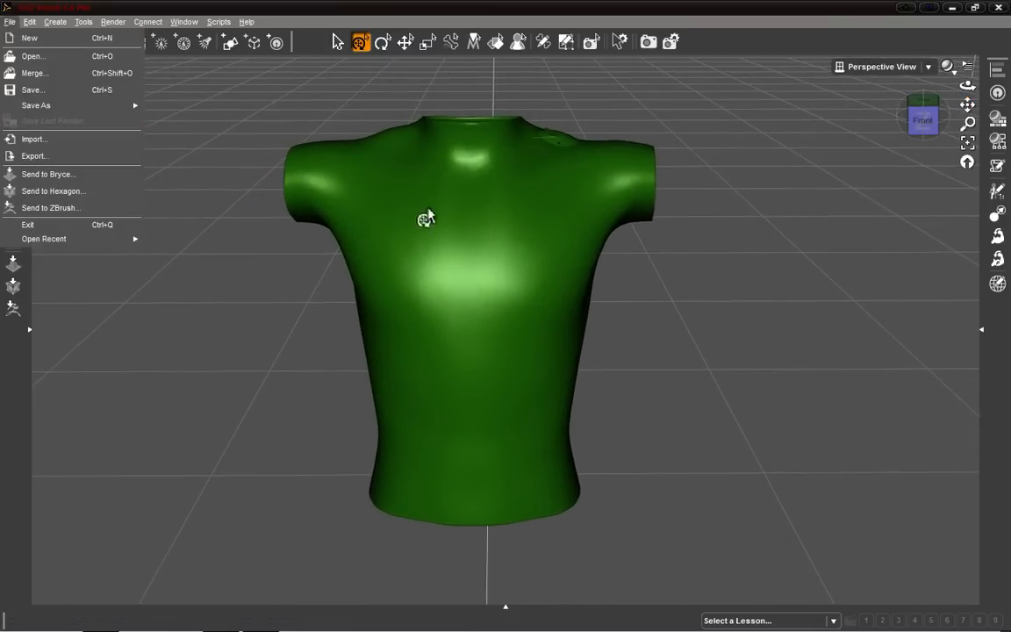
left_click(64, 108)
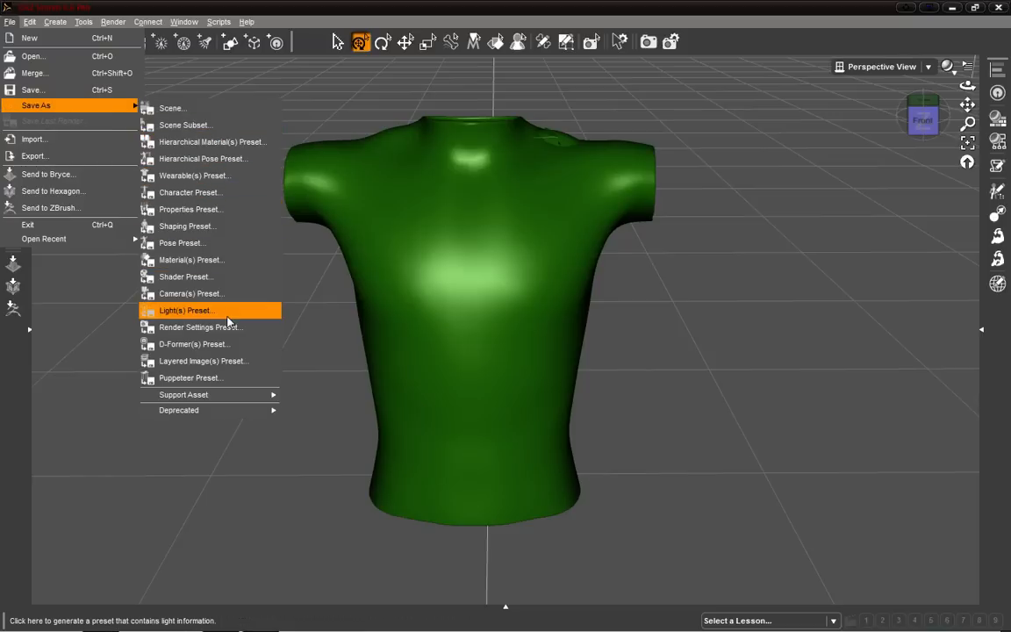
left_click(230, 360)
mouse_move(227, 396)
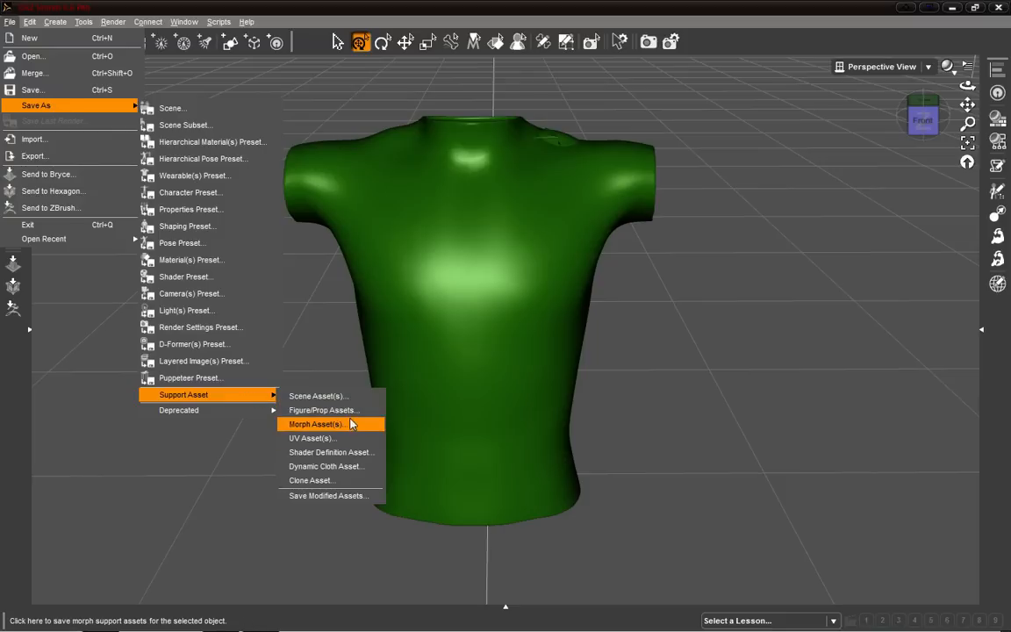
left_click(357, 416)
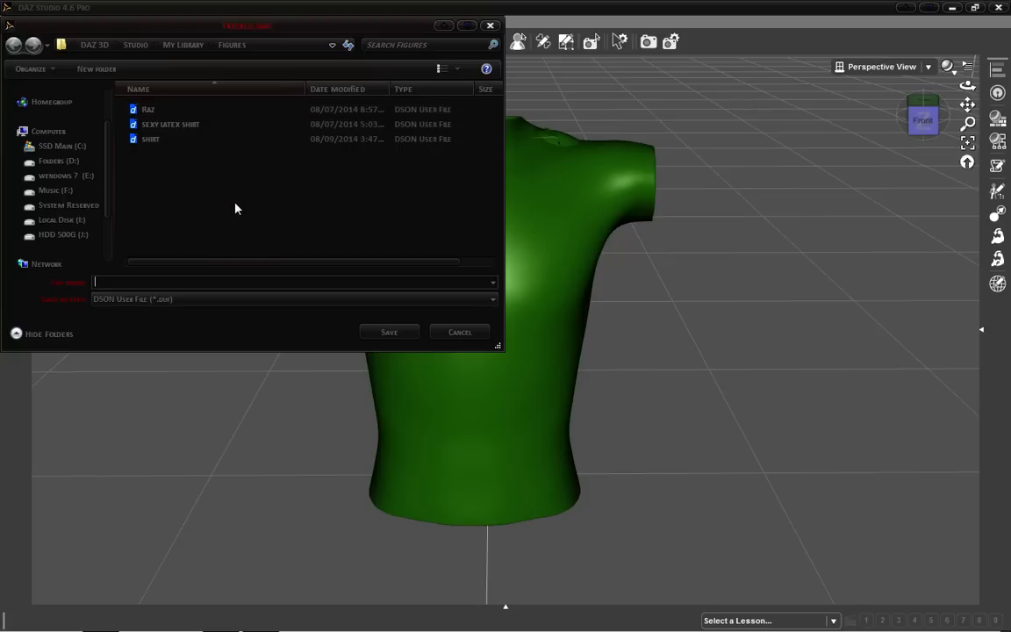
type("shirt")
left_click(388, 332)
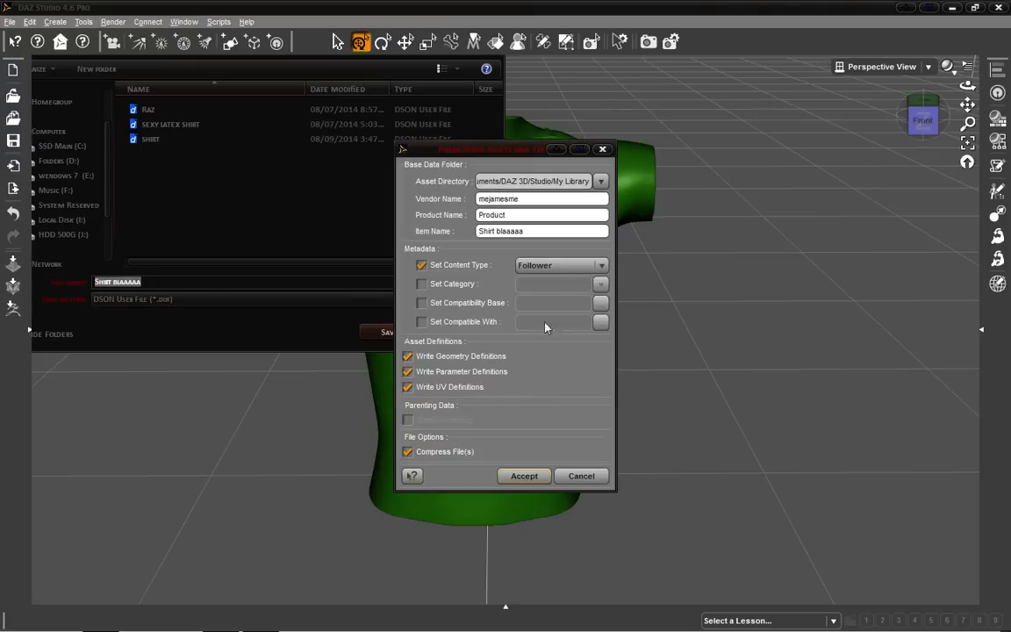
Set the asset's content type to Wardrobe > Shirt.
left_click(601, 267)
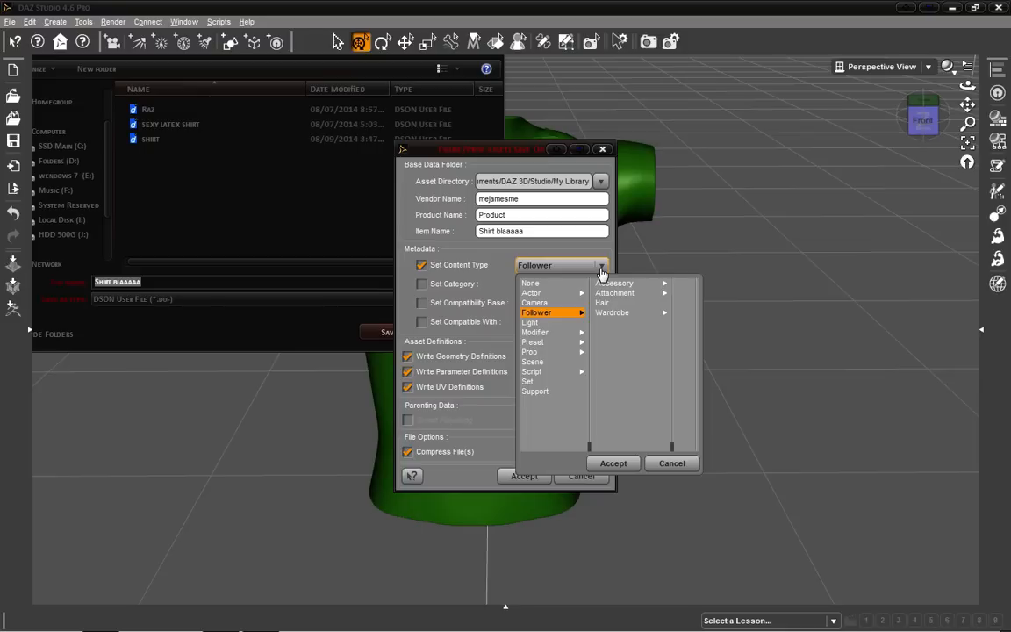
left_click(621, 314)
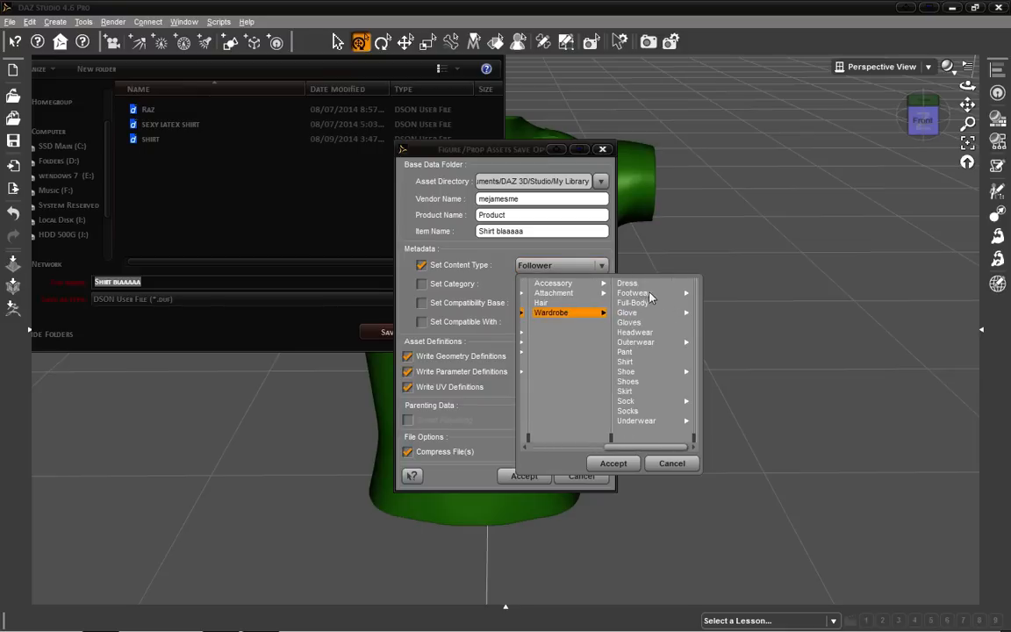
left_click(629, 363)
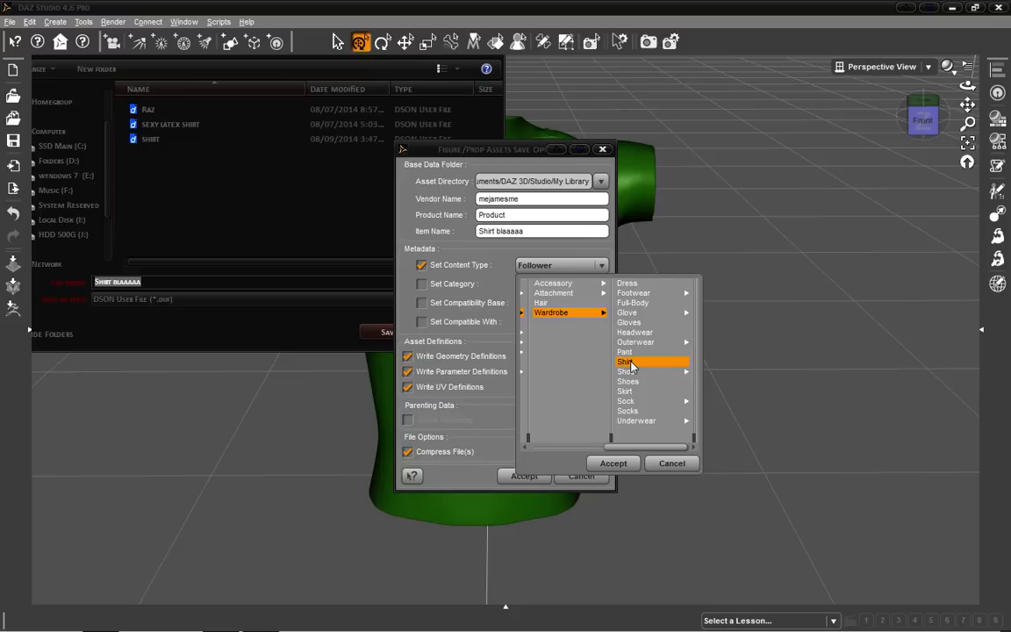
left_click(622, 463)
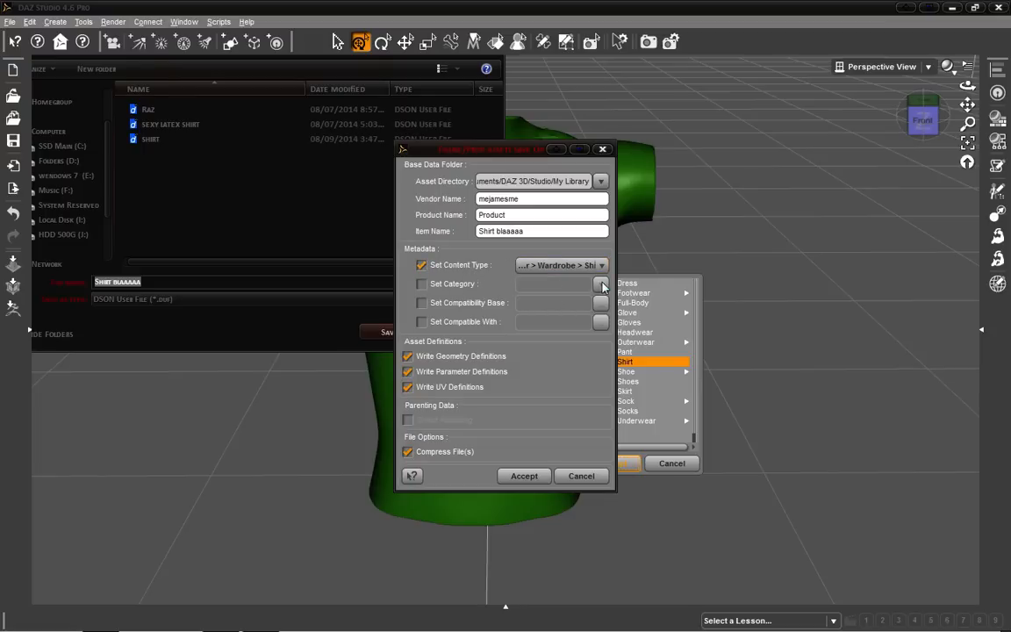
Finish saving the asset without assigning a category.
left_click(439, 288)
left_click(596, 288)
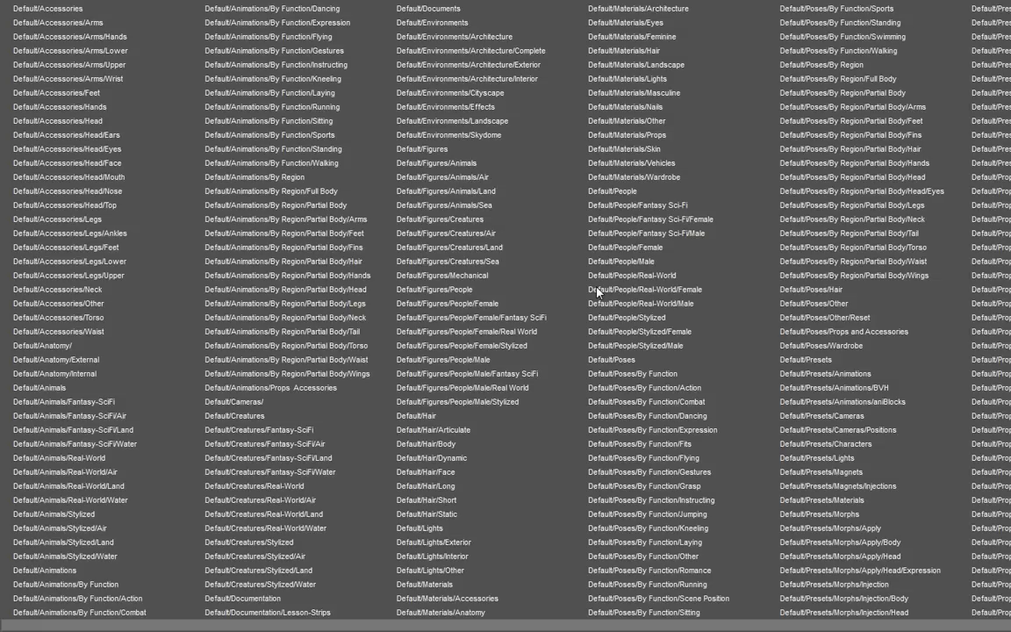
key("Escape")
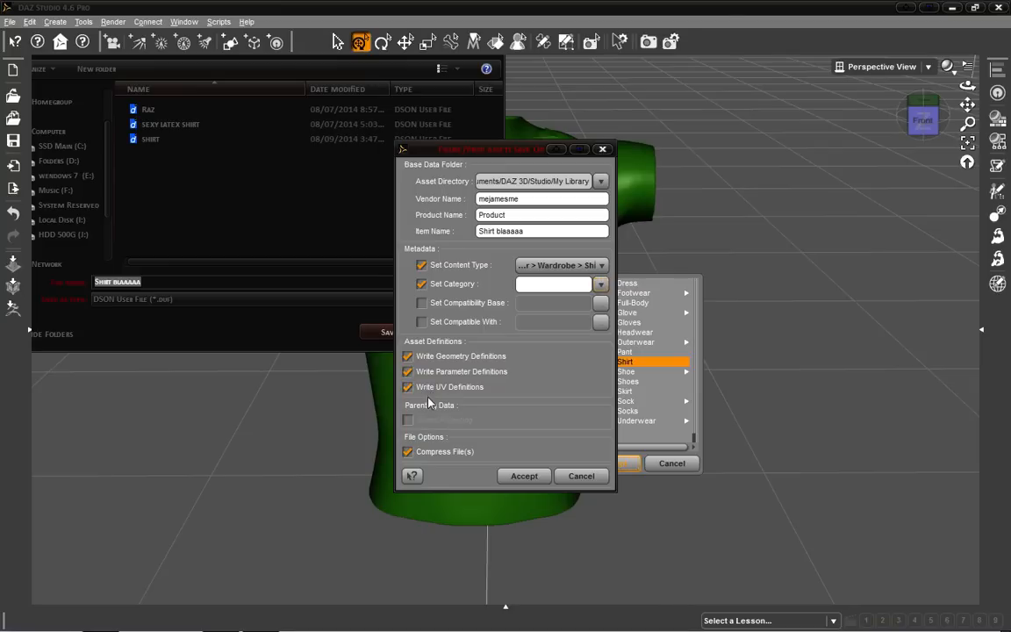
left_click(421, 283)
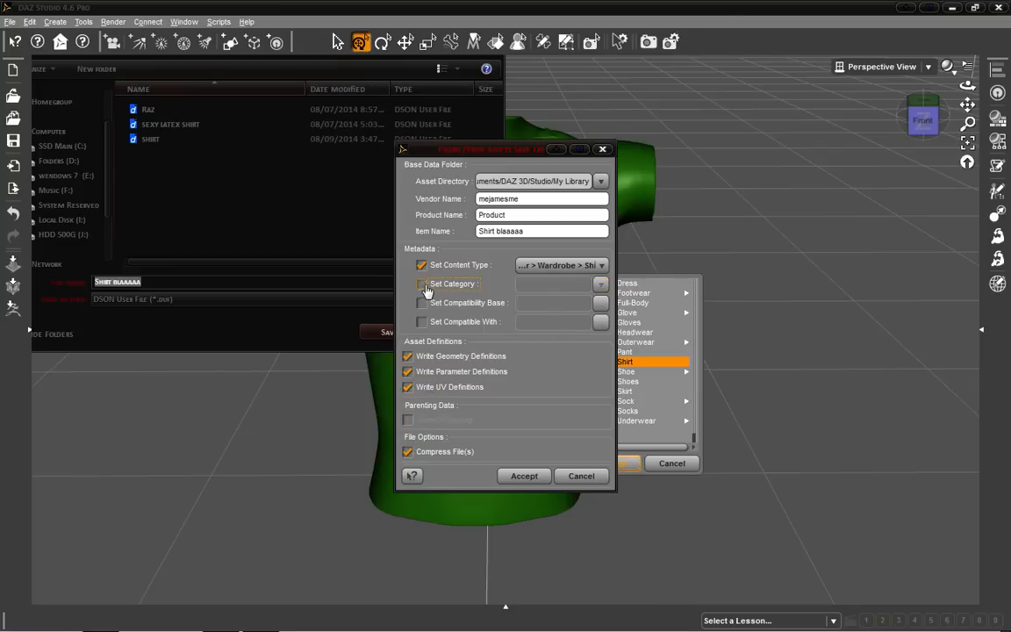
left_click(518, 481)
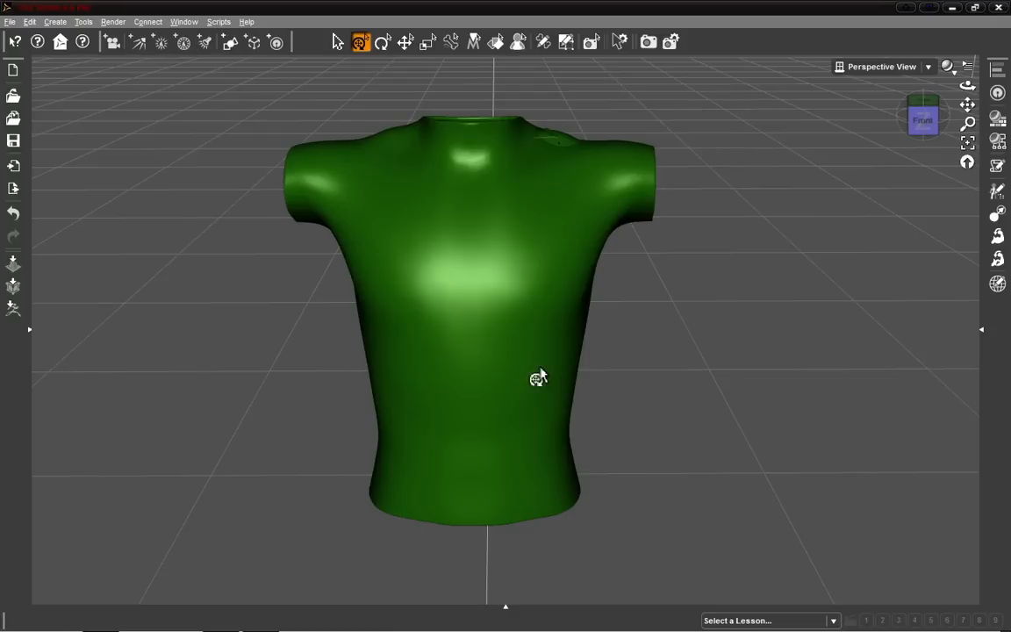
Browse the Figures folder of My Library in the content library to locate the saved shirt.
left_click(31, 334)
left_click(162, 67)
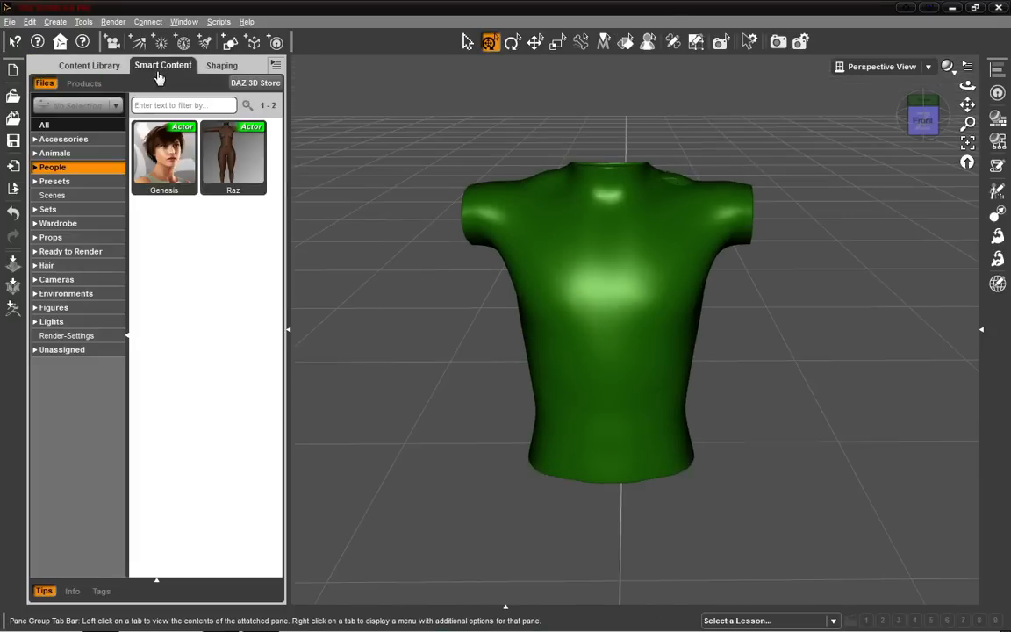
left_click(78, 351)
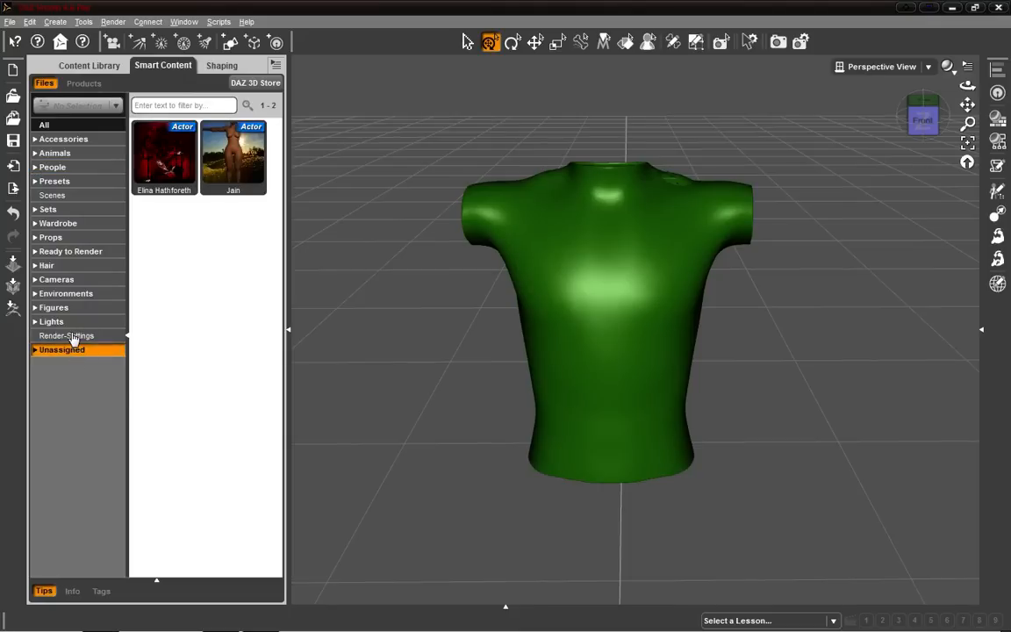
left_click(75, 335)
left_click(71, 321)
left_click(65, 308)
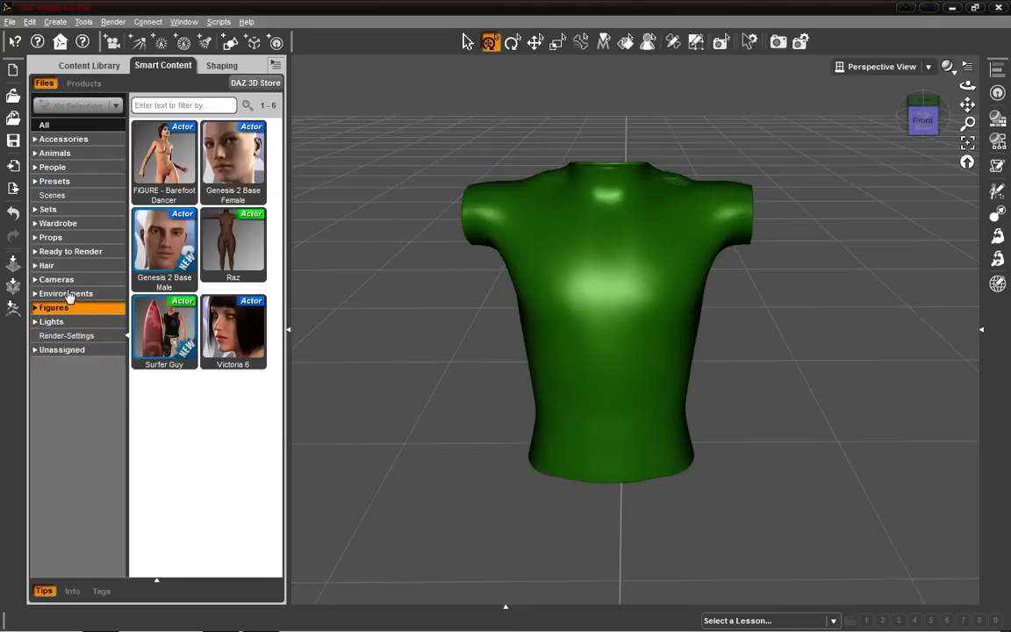
left_click(65, 281)
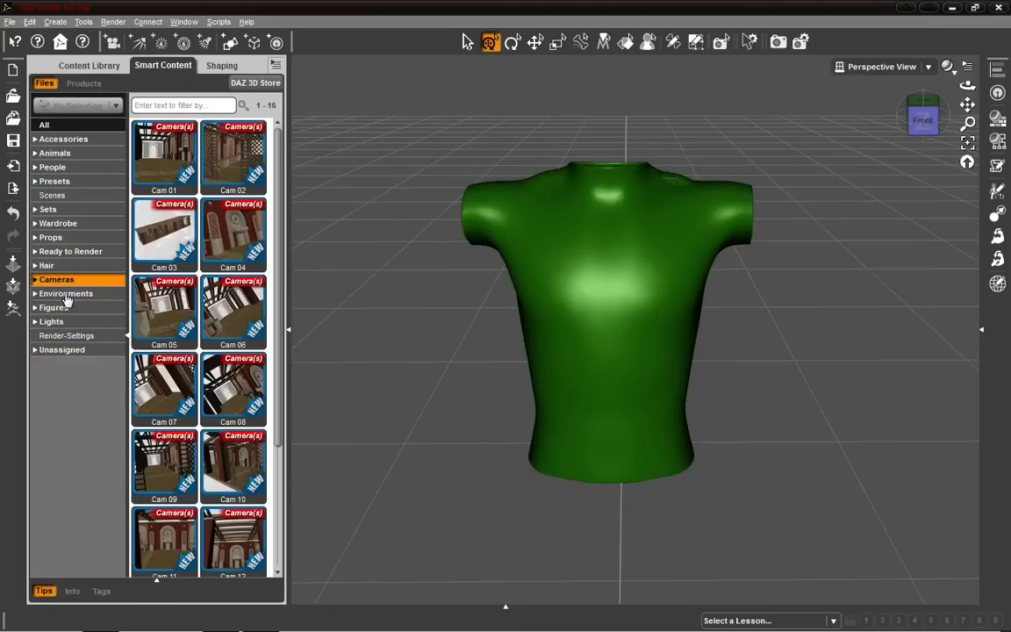
left_click(83, 67)
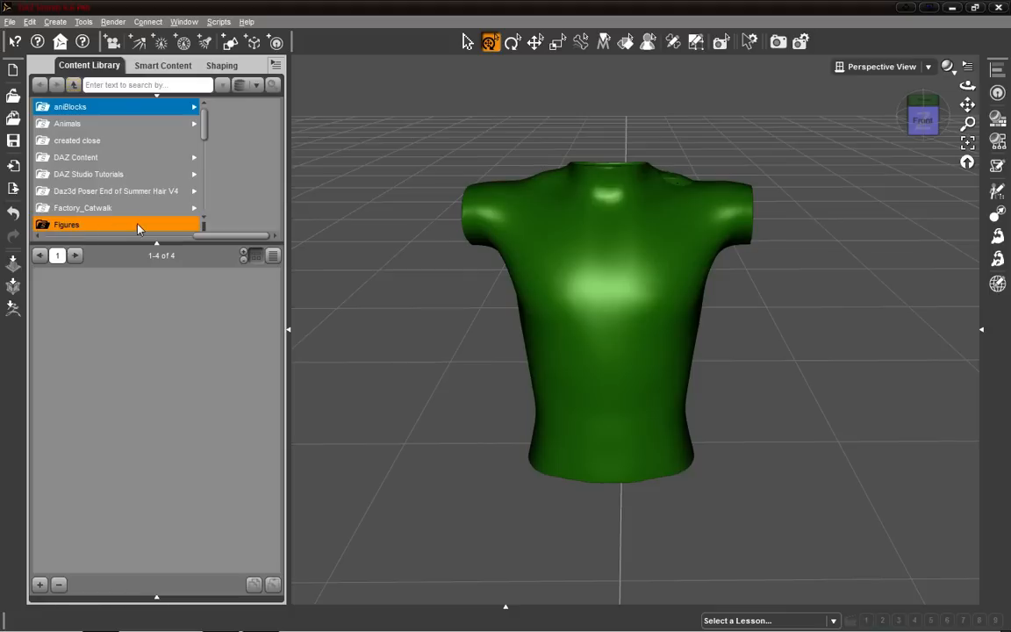
left_click_drag(222, 236, 68, 241)
left_click(99, 107)
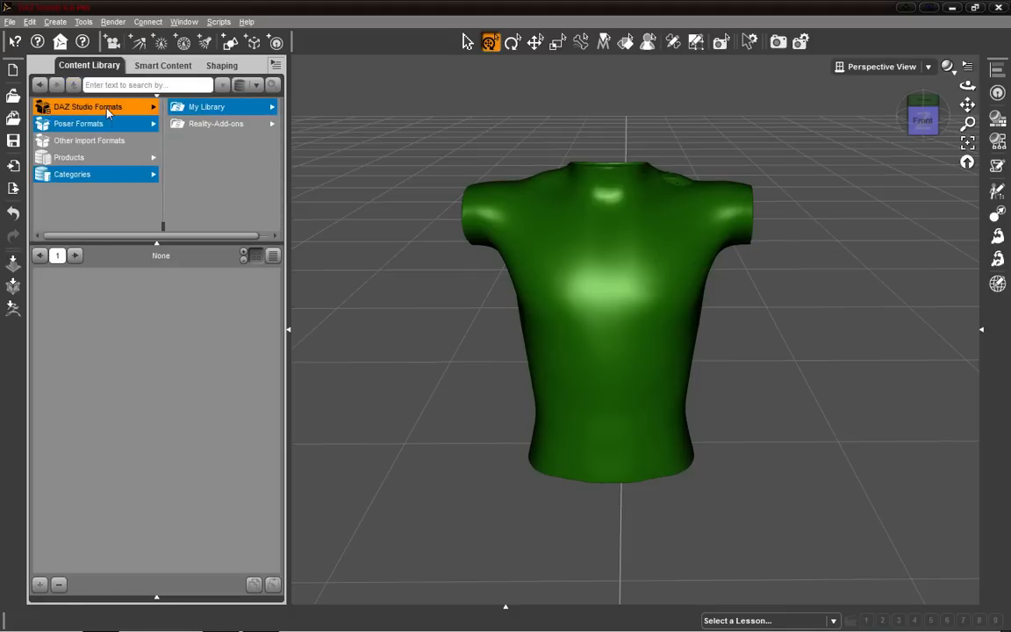
left_click(222, 111)
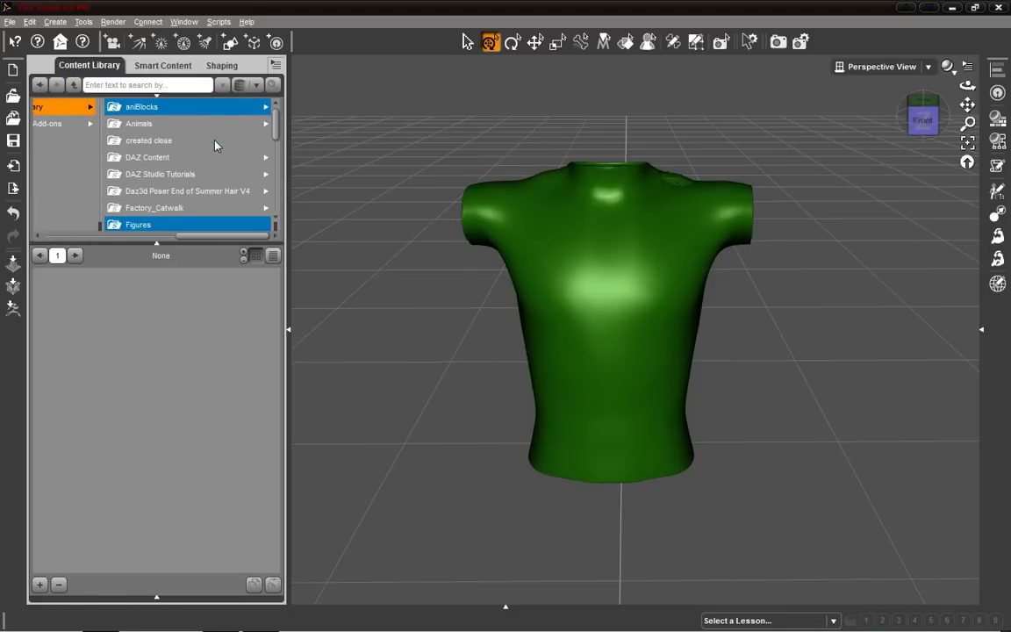
left_click(130, 226)
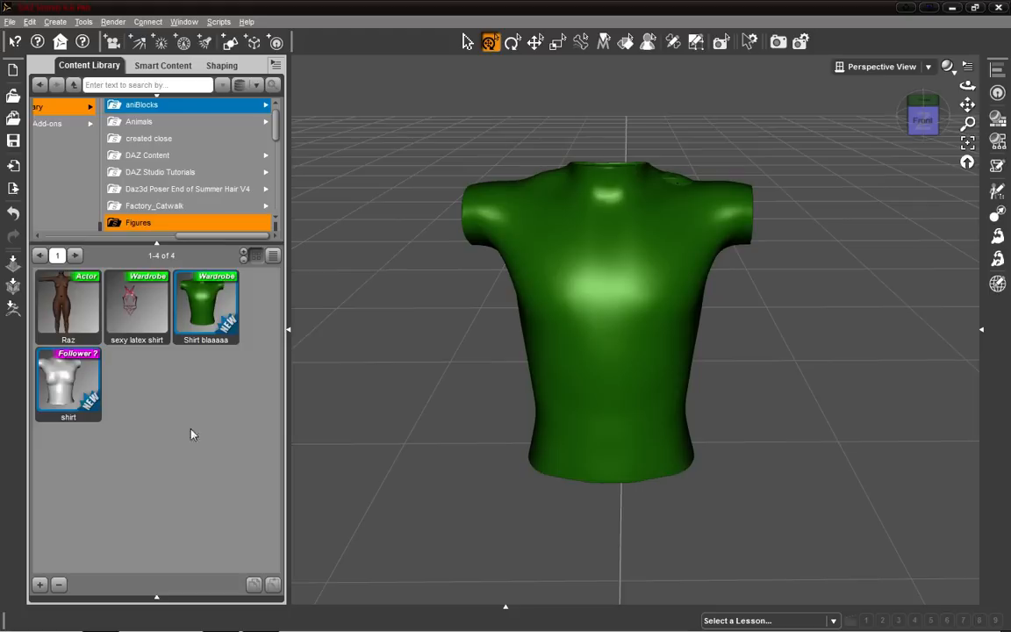
mouse_move(203, 307)
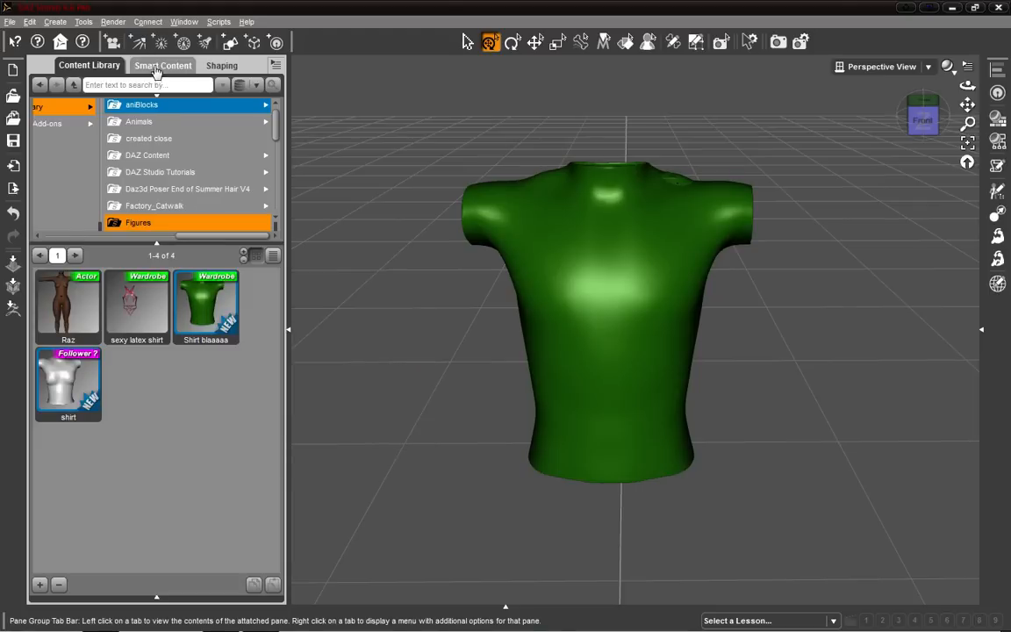
Categorize the Shirt blaaaaa asset under Default > Wardrobe > Shirts.
right_click(218, 329)
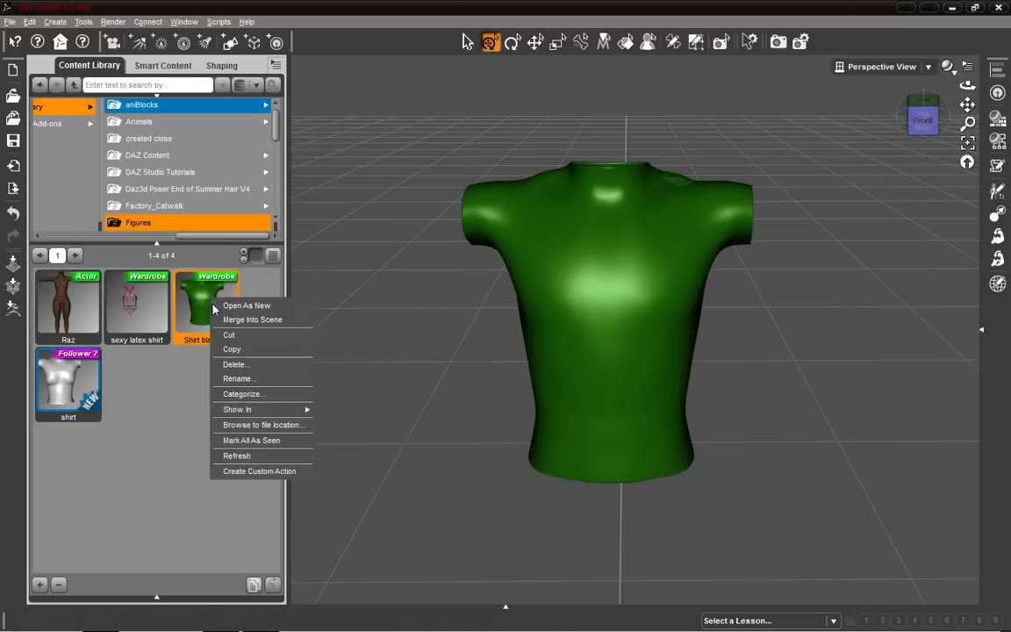
left_click(260, 395)
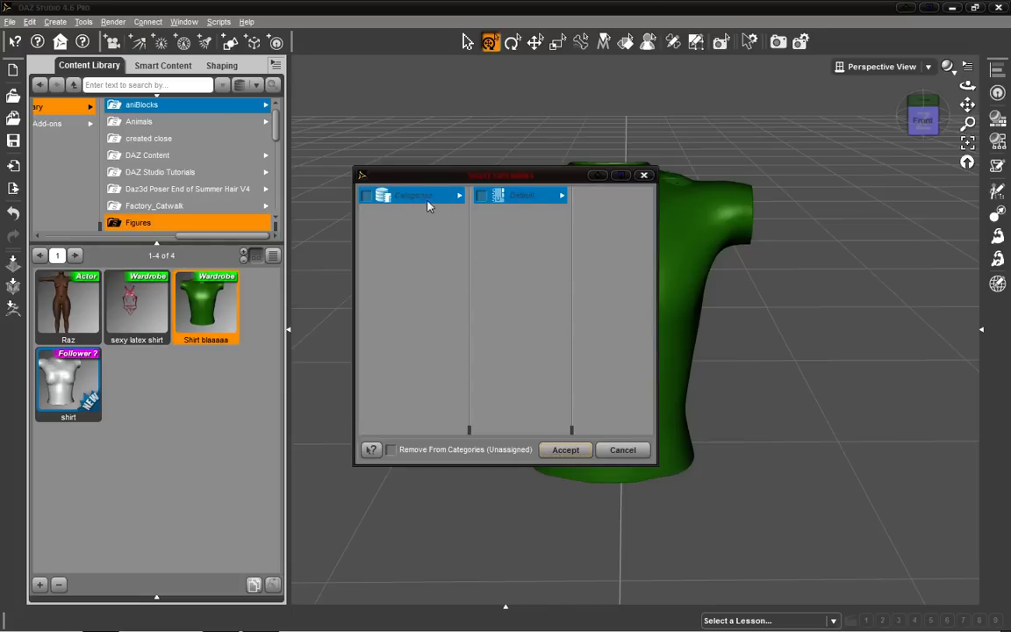
left_click(544, 202)
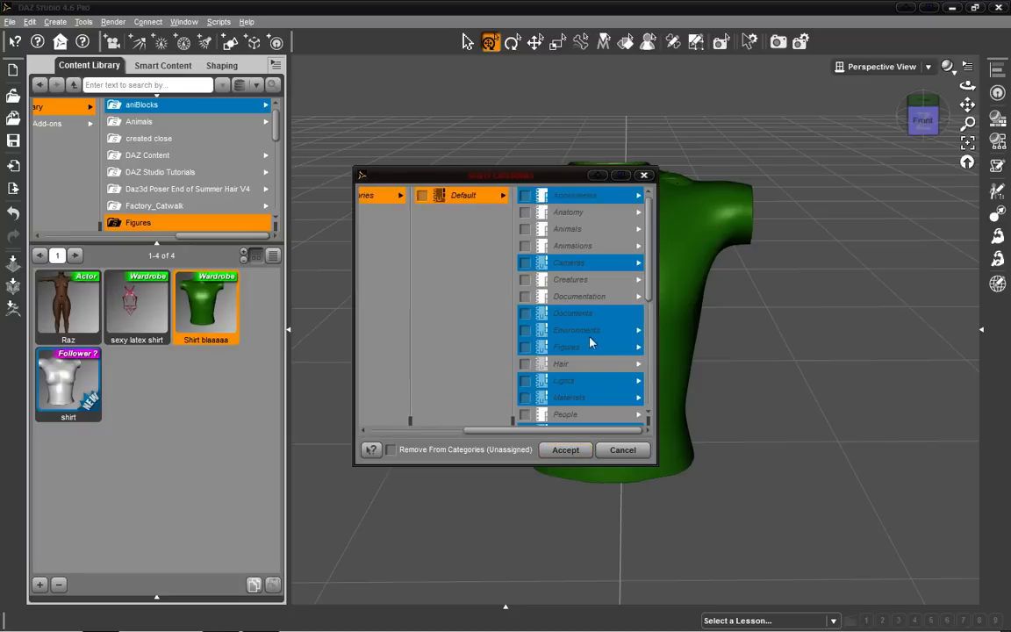
scroll(591, 342, "down", 3)
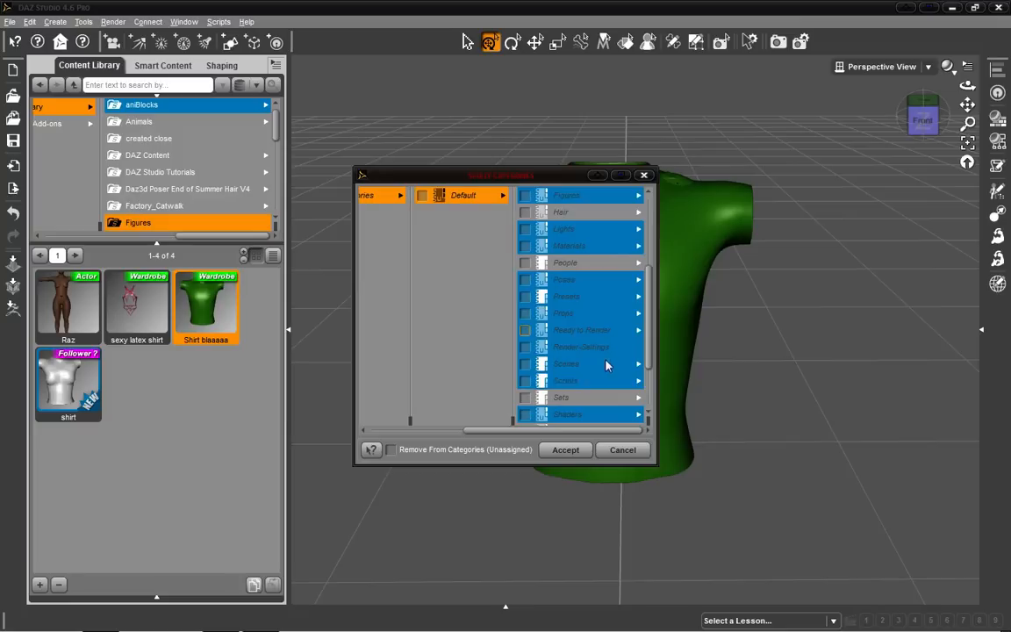
scroll(612, 376, "up", 3)
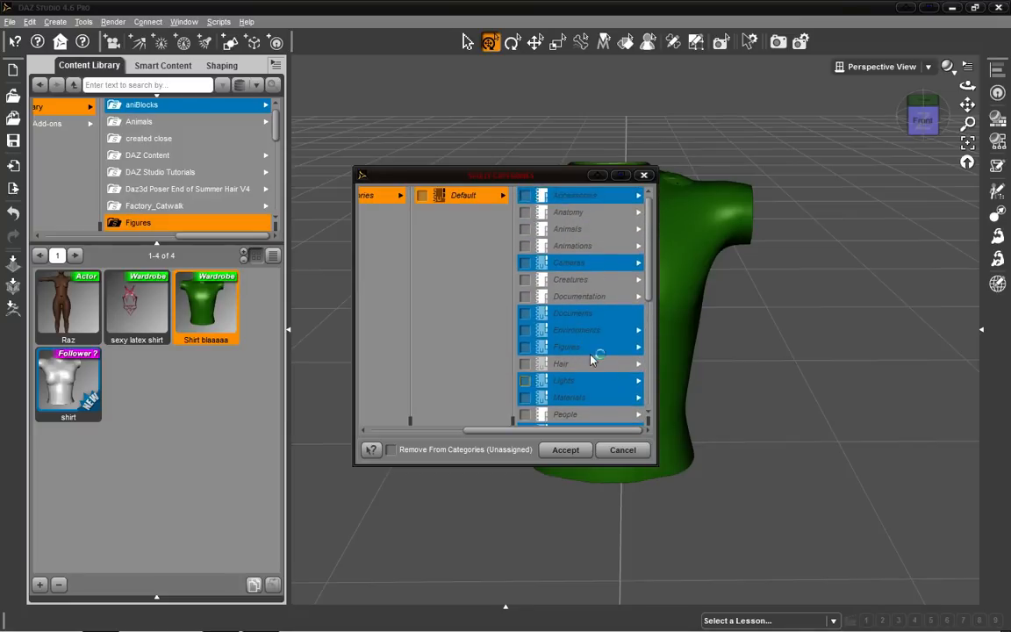
scroll(592, 354, "down", 2)
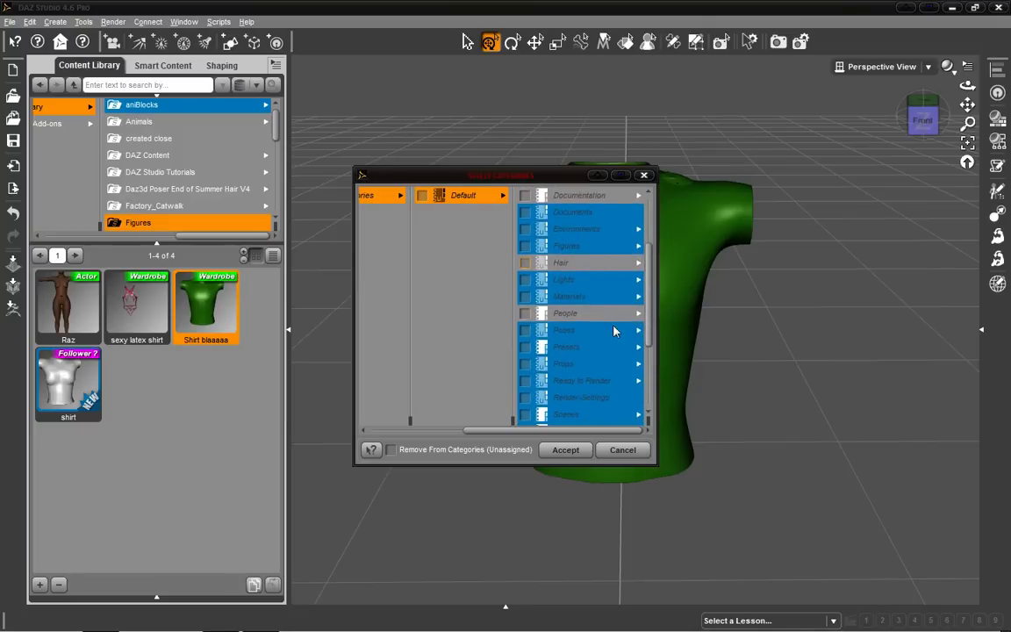
scroll(612, 307, "down", 1)
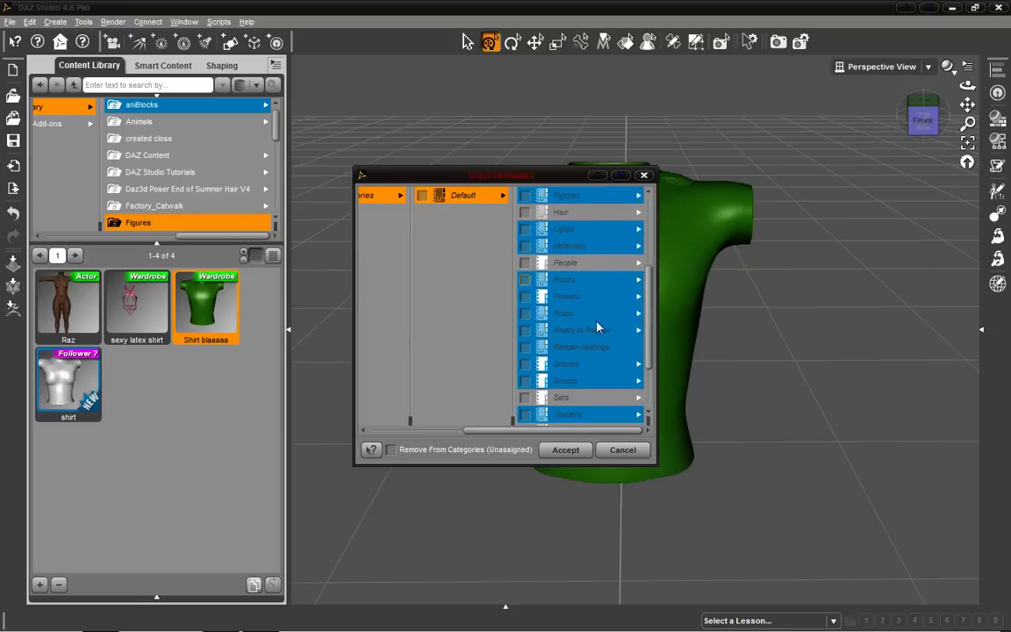
left_click(564, 314)
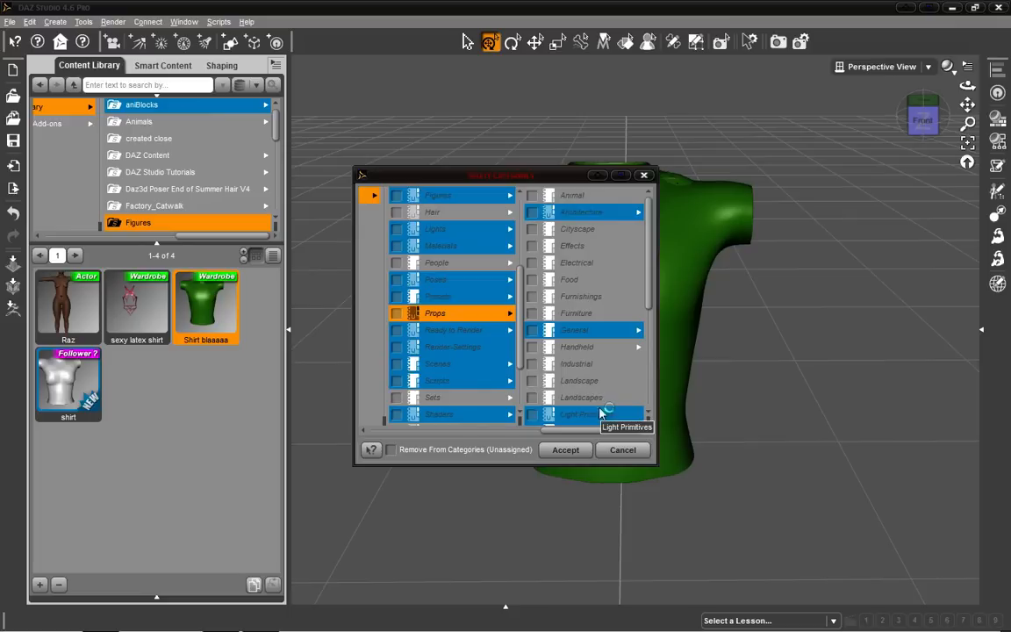
scroll(613, 252, "down", 3)
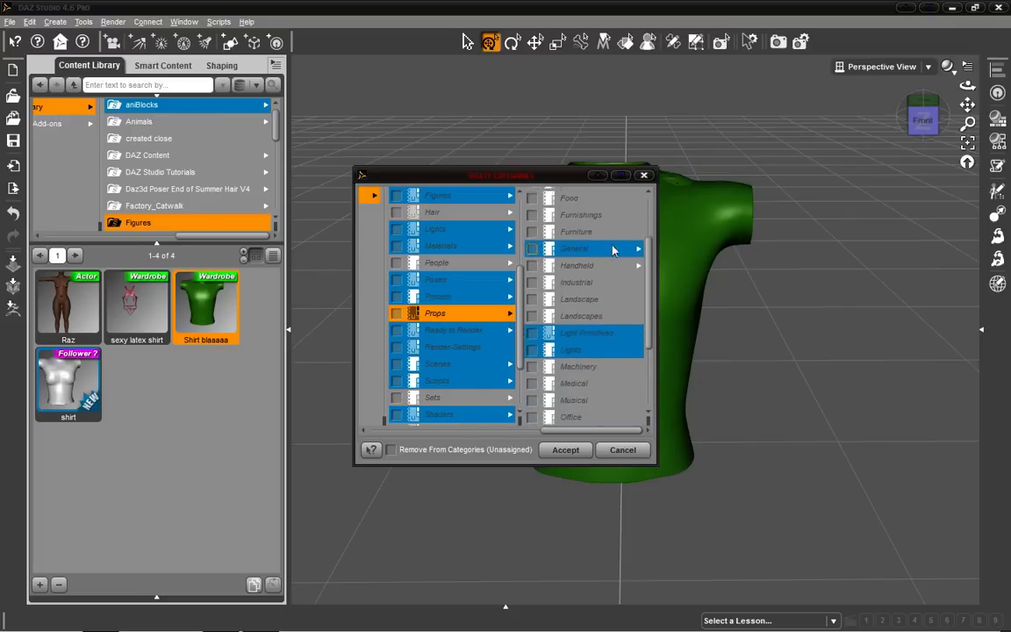
scroll(611, 262, "down", 1)
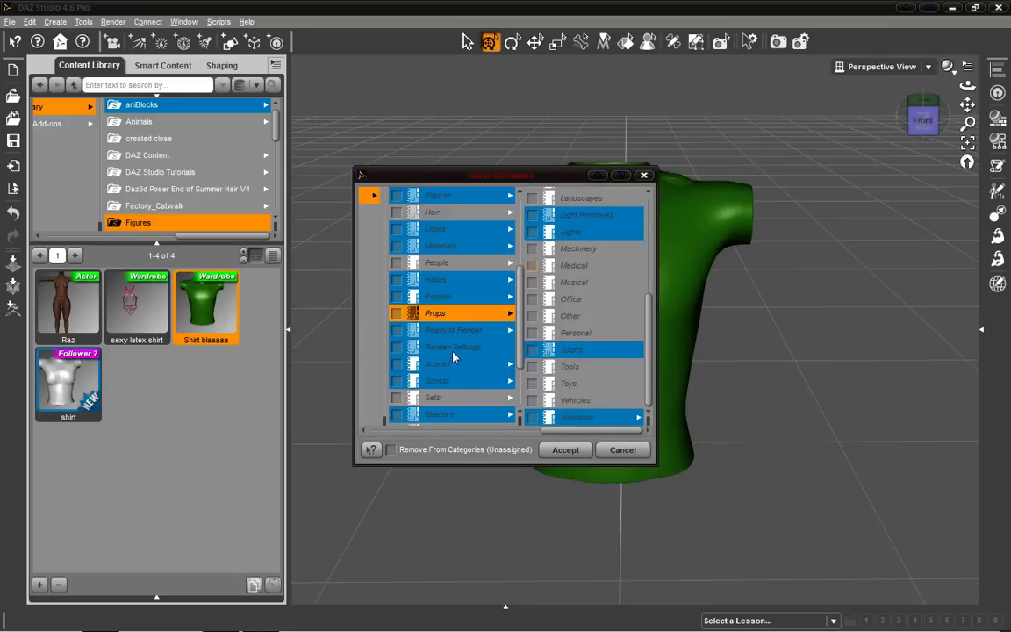
scroll(458, 361, "down", 2)
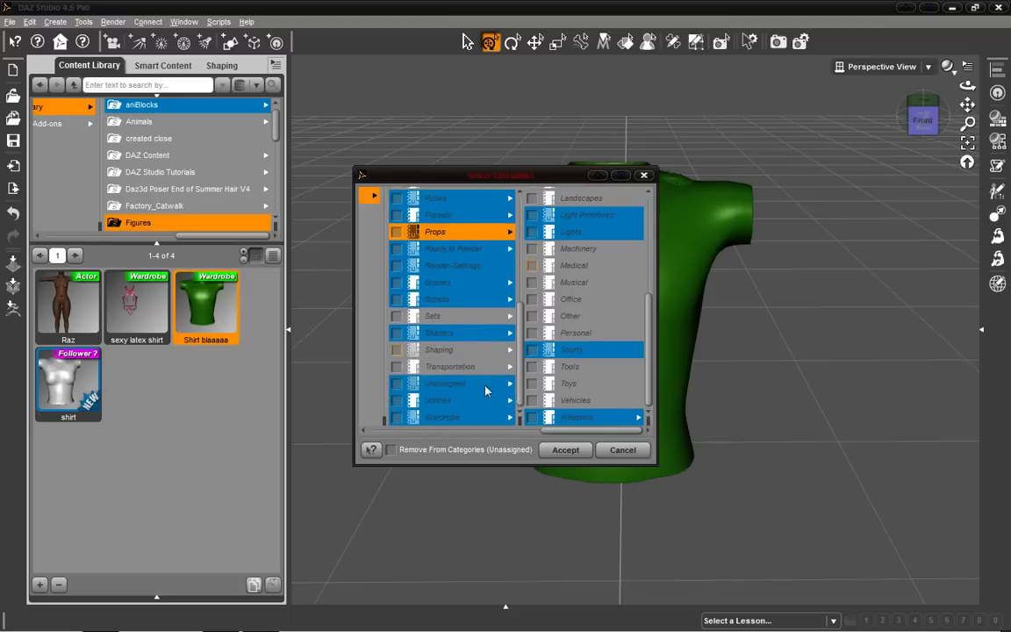
left_click(451, 424)
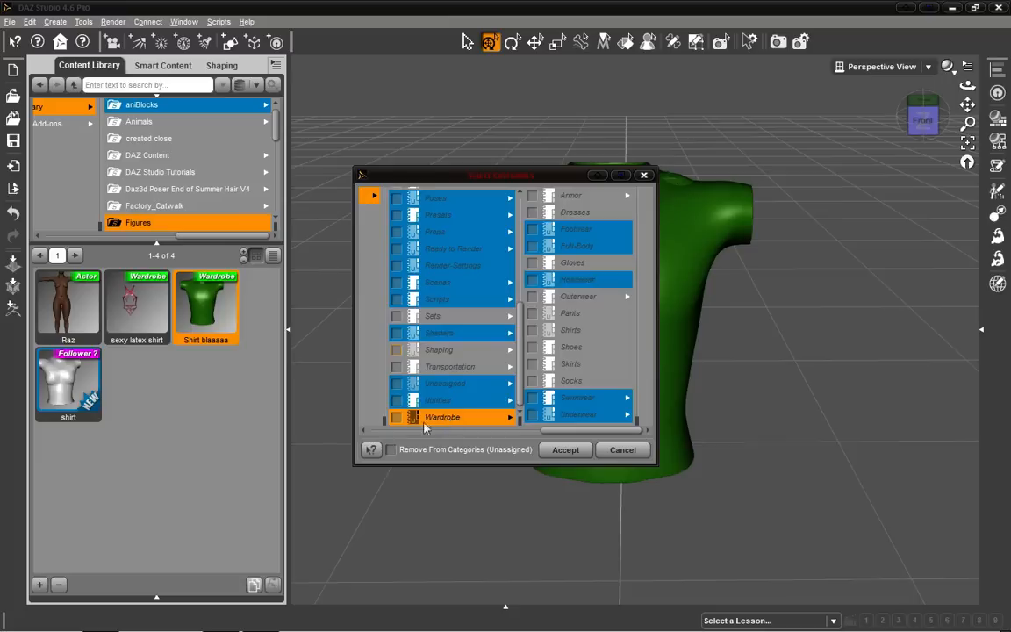
left_click(397, 418)
left_click(532, 331)
left_click(558, 449)
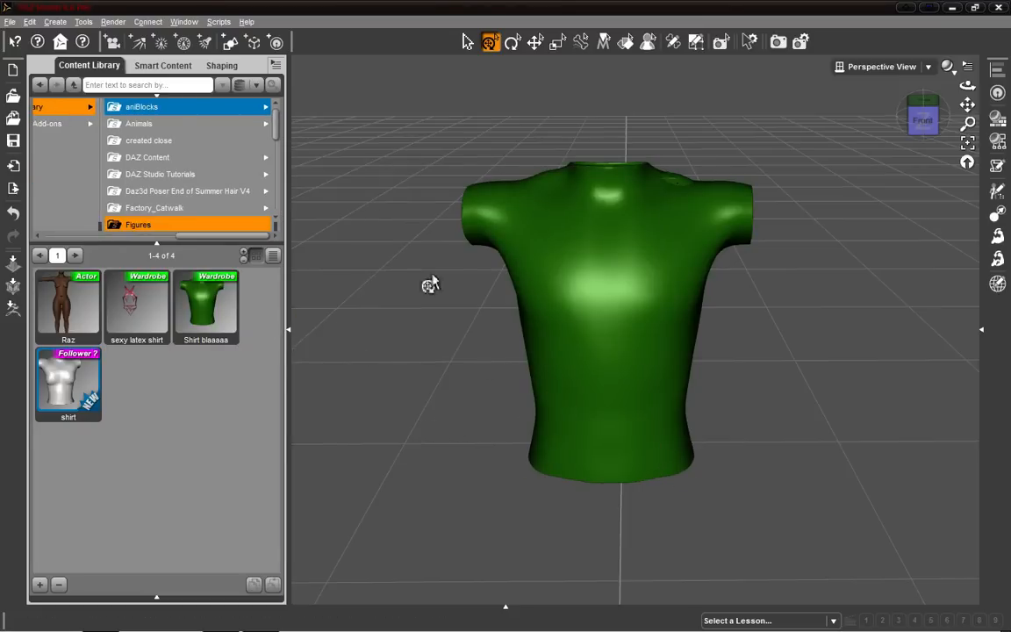
Browse the Wardrobe category of Smart Content to find the saved shirt asset.
left_click(163, 66)
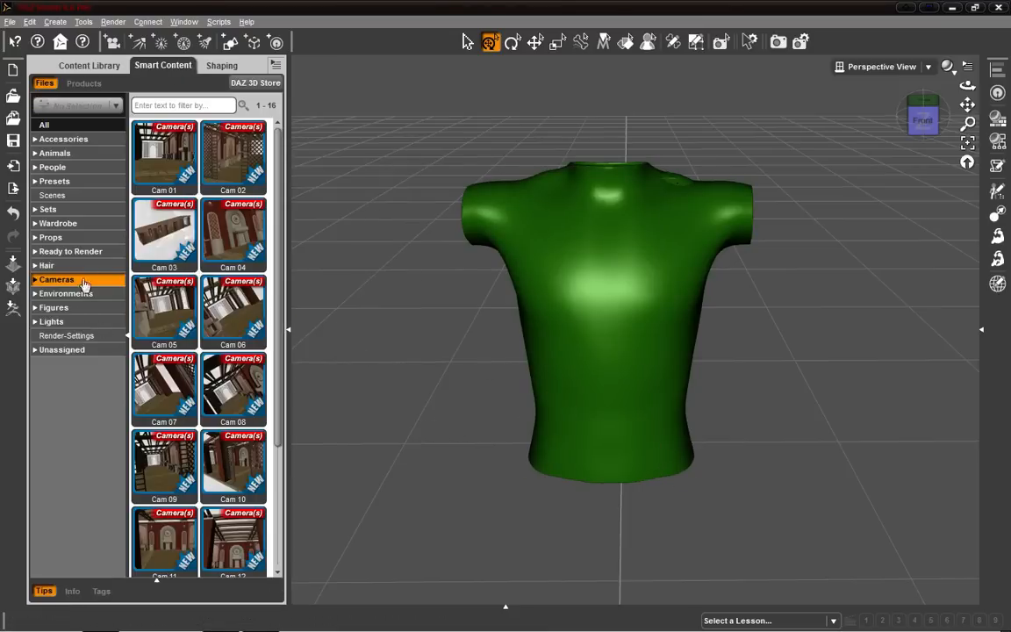
left_click(75, 227)
scroll(208, 390, "down", 6)
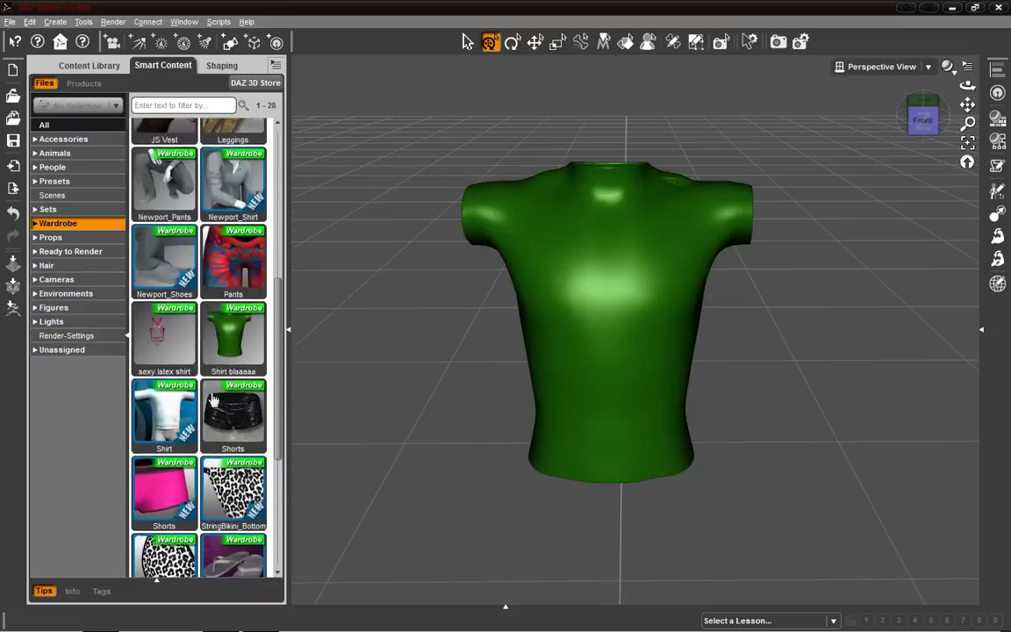
left_click(246, 227)
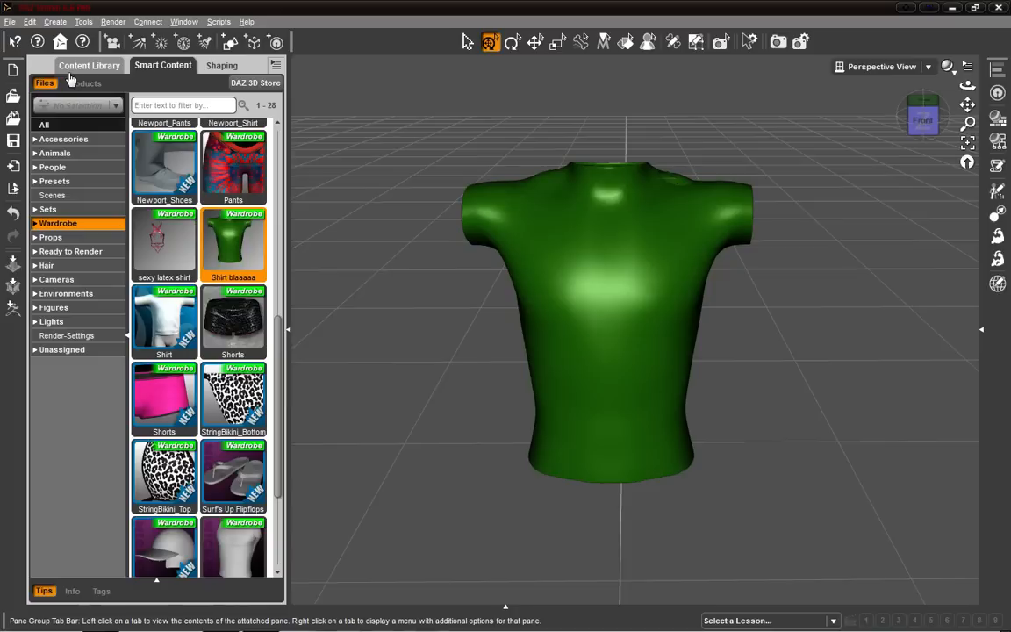
Clear the selection, then close DAZ Studio and ZBrush without saving changes.
right_click(609, 275)
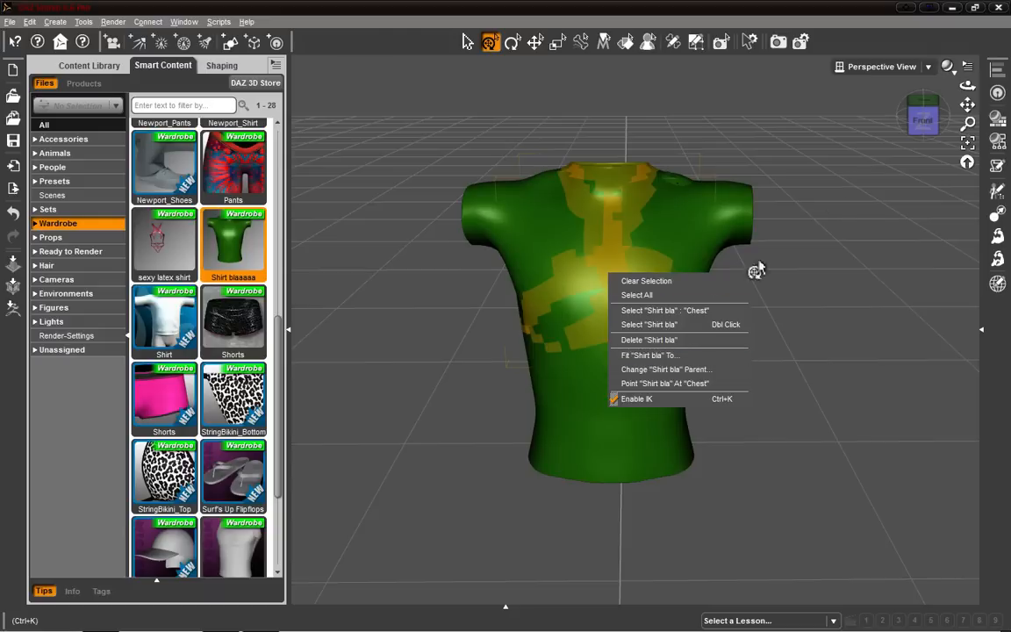
left_click(726, 281)
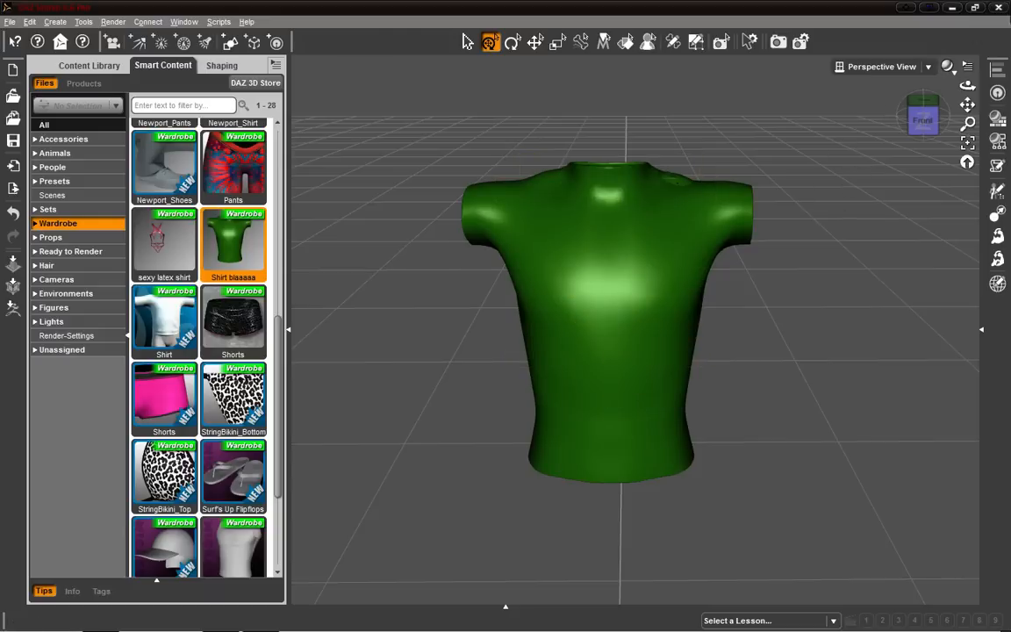
left_click(998, 9)
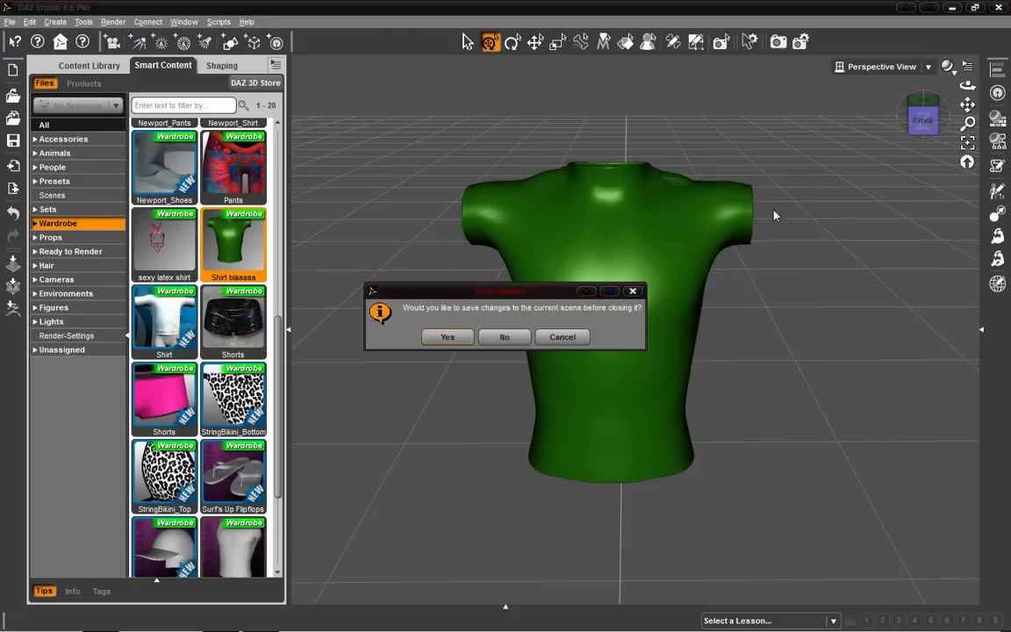
left_click(499, 337)
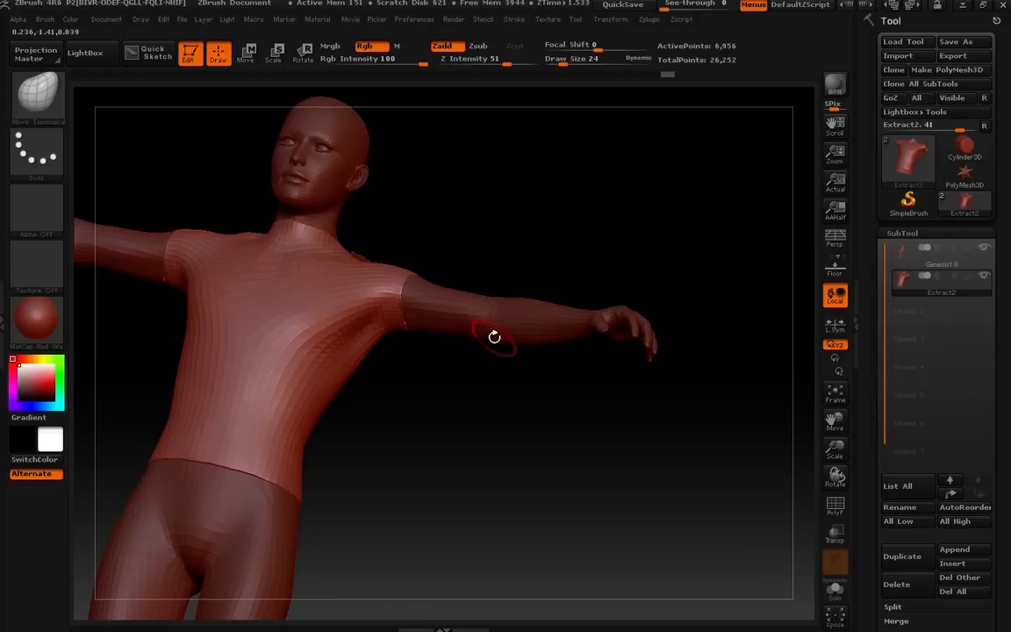
left_click(1002, 5)
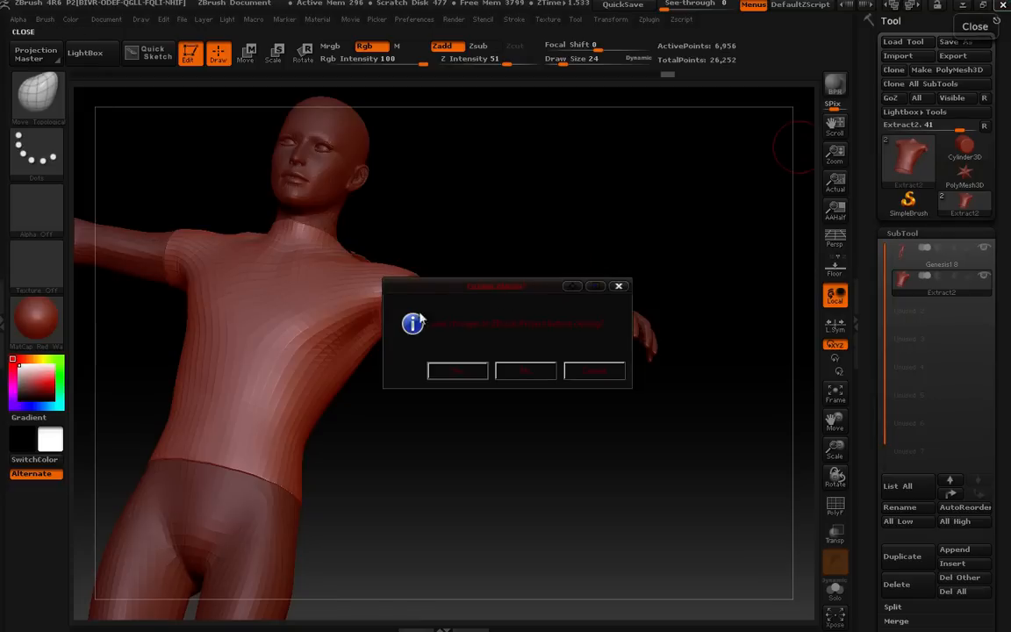
left_click(525, 371)
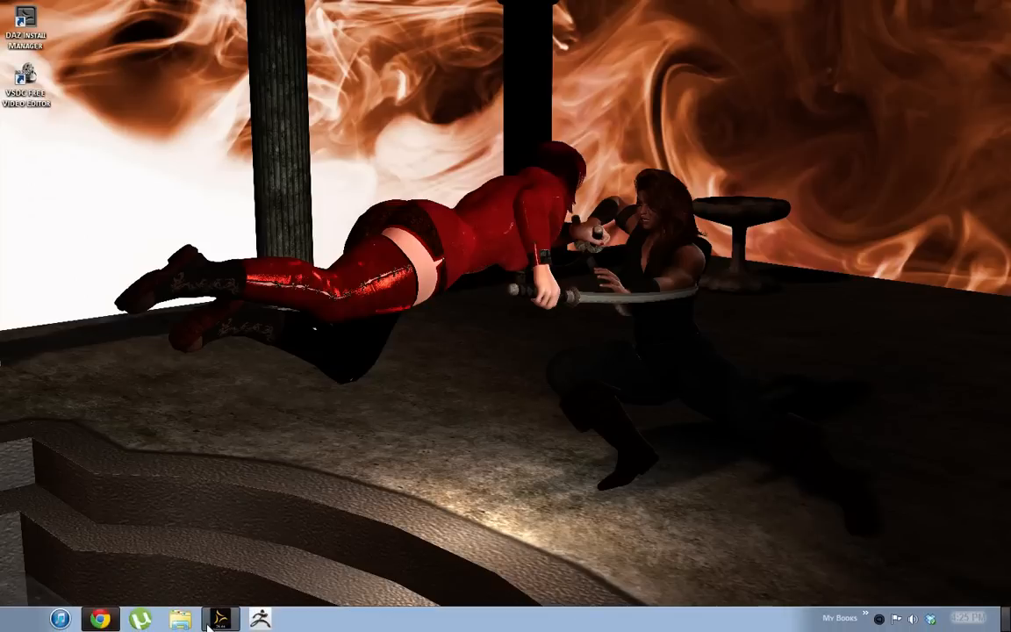
Reopen DAZ Studio and cancel the Reality registration dialog.
left_click(221, 618)
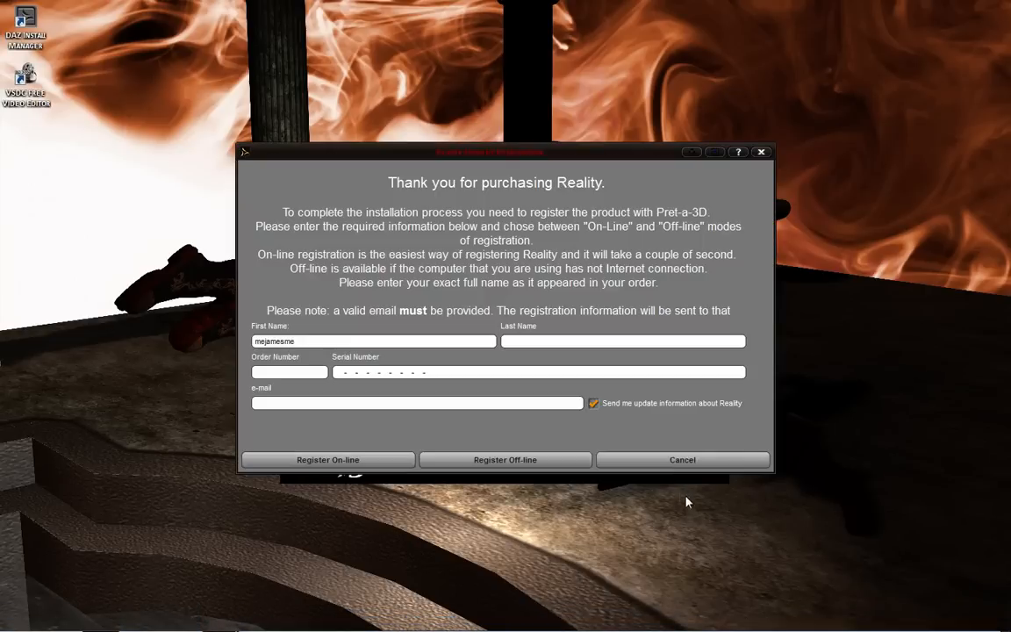
left_click(660, 464)
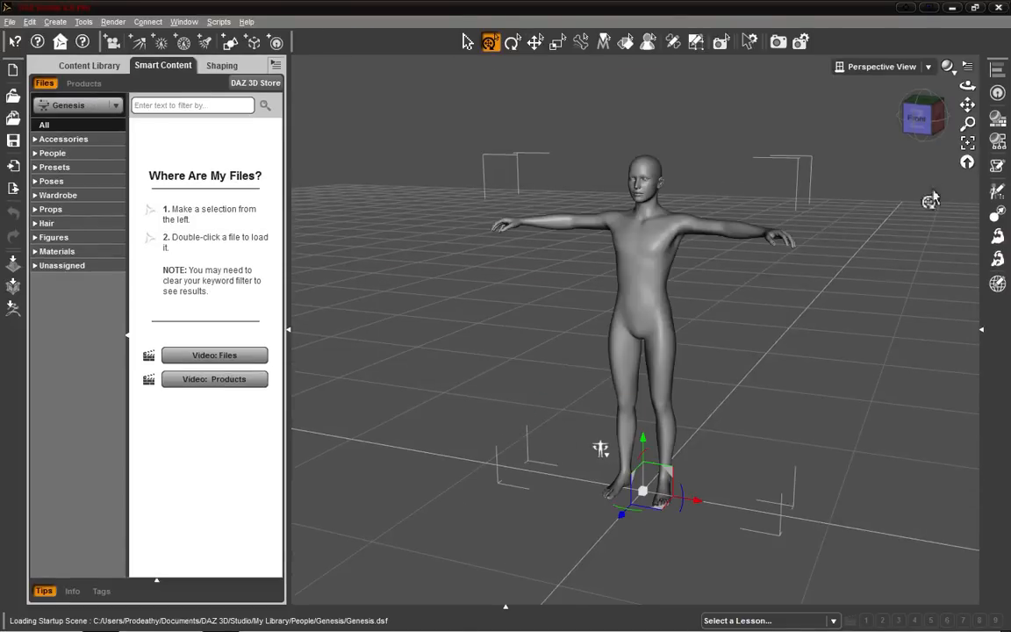
Select the Genesis figure and load the Shirt blaaaaa wardrobe item onto it from Smart Content.
left_click_drag(923, 123, 950, 109)
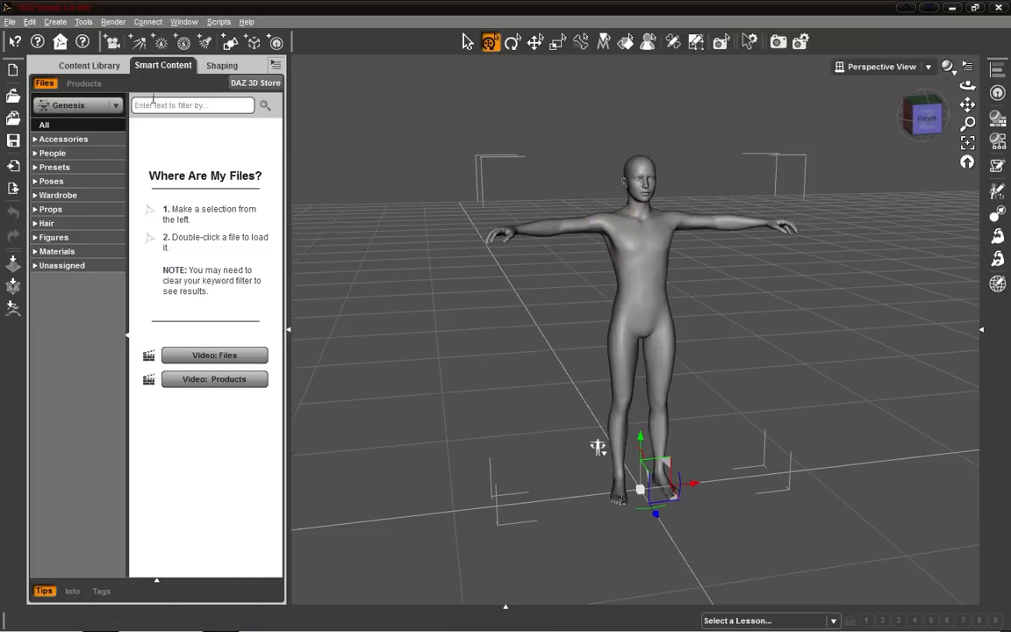
left_click(392, 111)
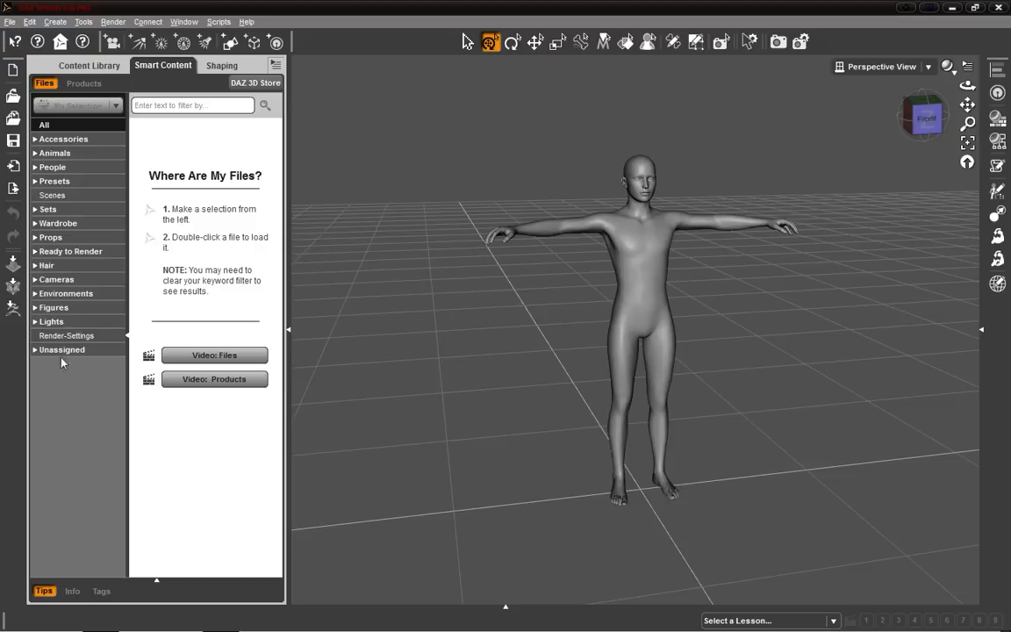
left_click(639, 286)
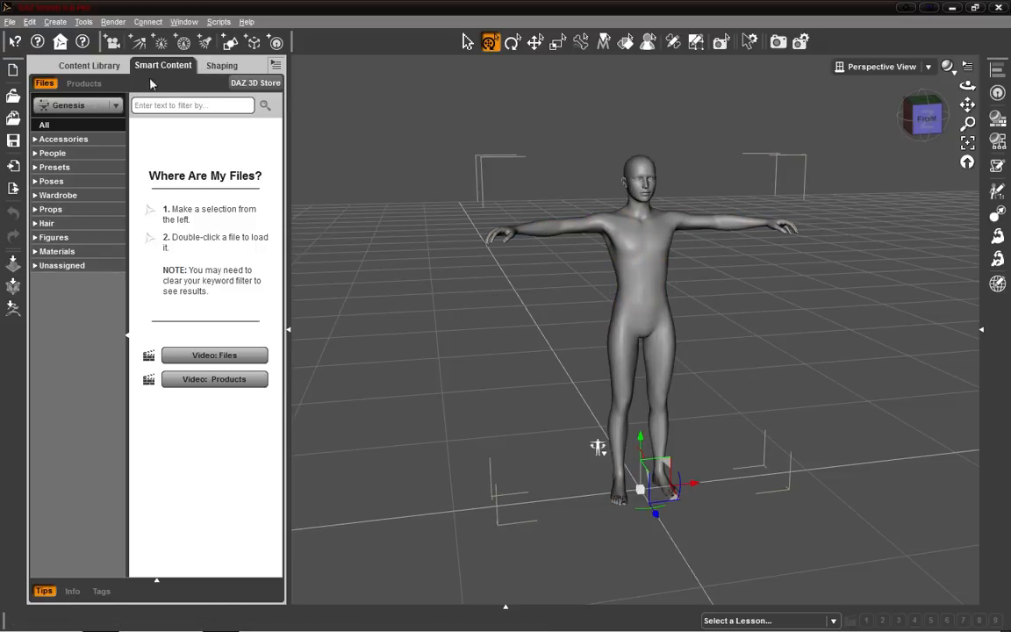
left_click(75, 197)
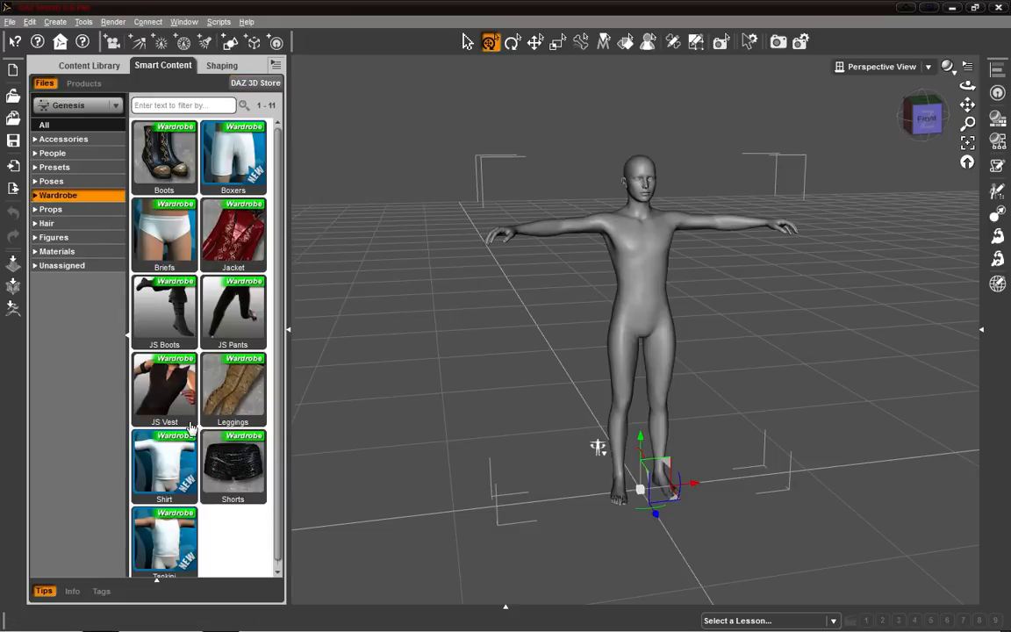
scroll(191, 428, "down", 1)
scroll(191, 370, "up", 1)
left_click(400, 94)
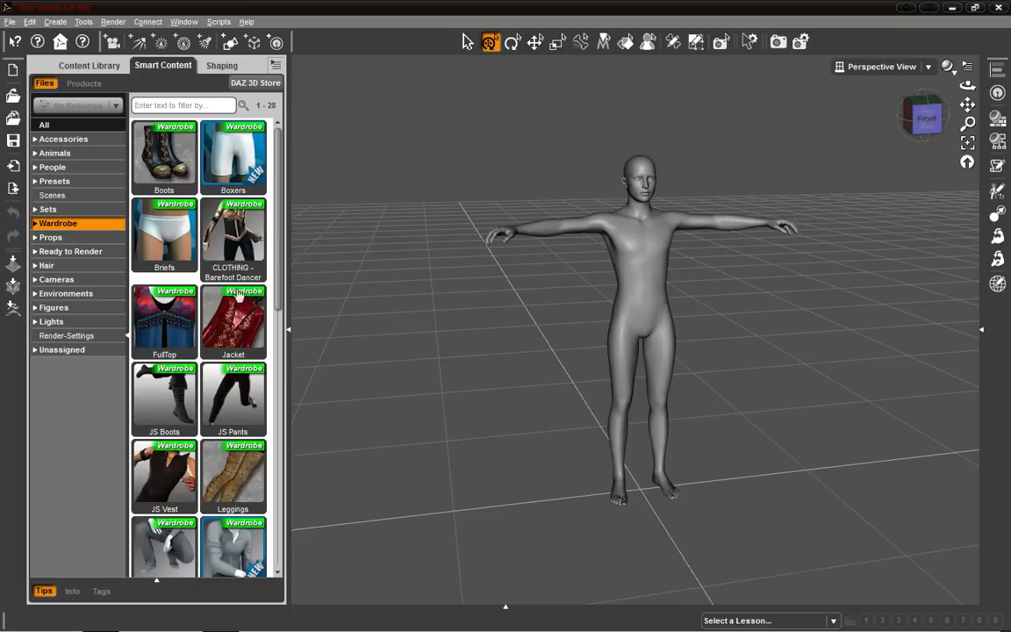
scroll(241, 307, "down", 6)
left_click(233, 242)
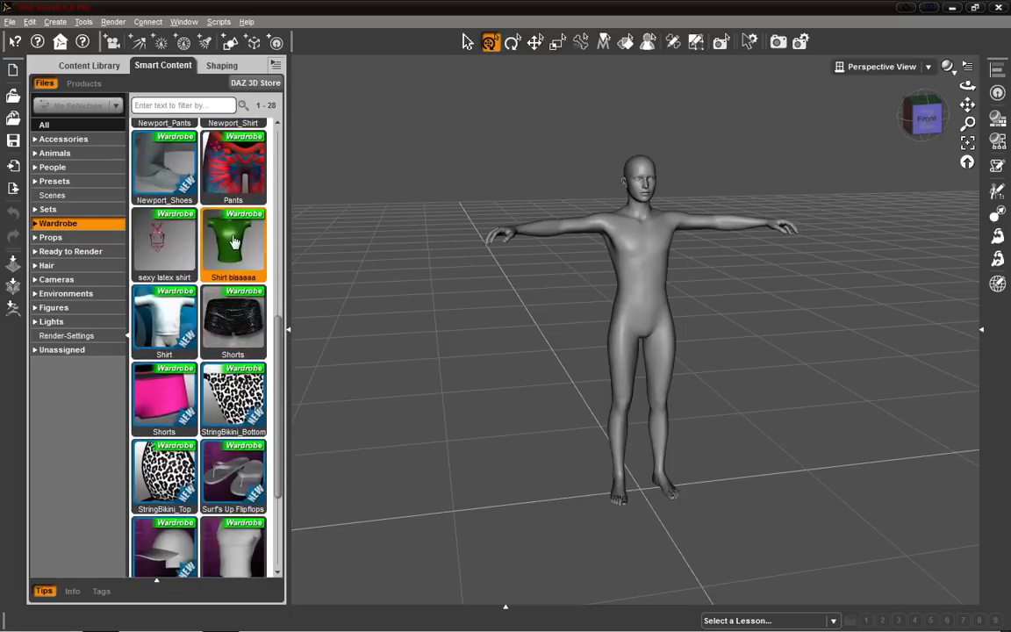
double_click(235, 235)
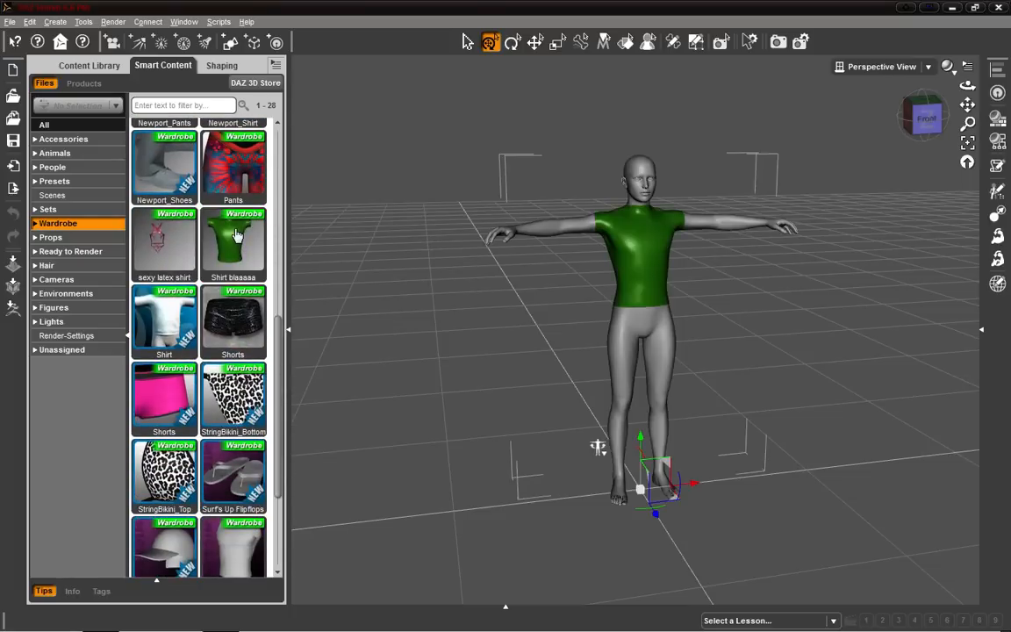
Drag the shirt and the sexy latex shirt wardrobe items into the scene onto the figure.
left_click_drag(243, 244, 588, 229)
left_click_drag(180, 235, 649, 263)
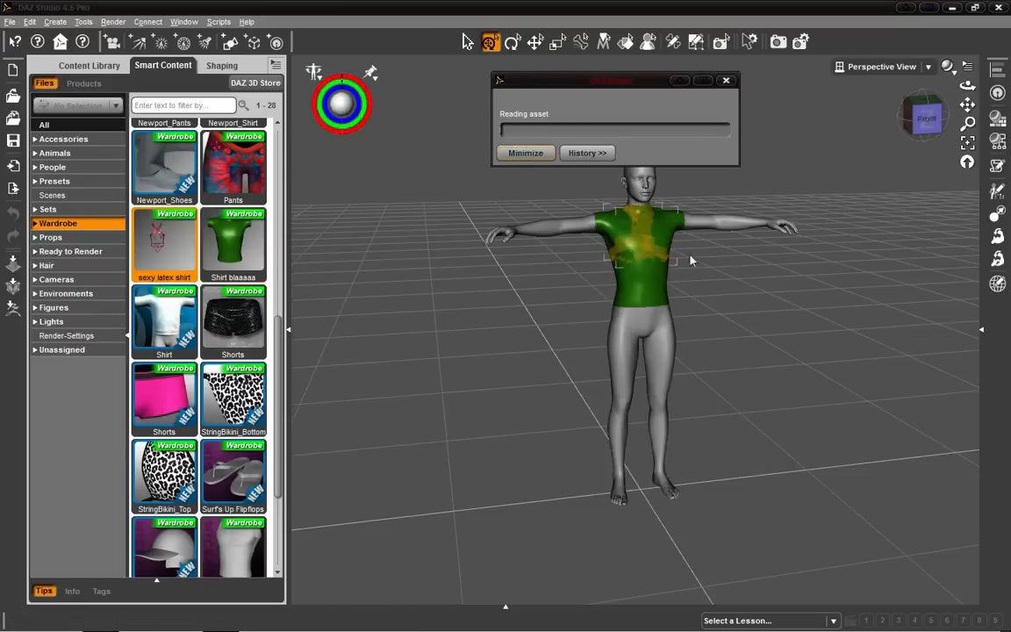
right_click(649, 325)
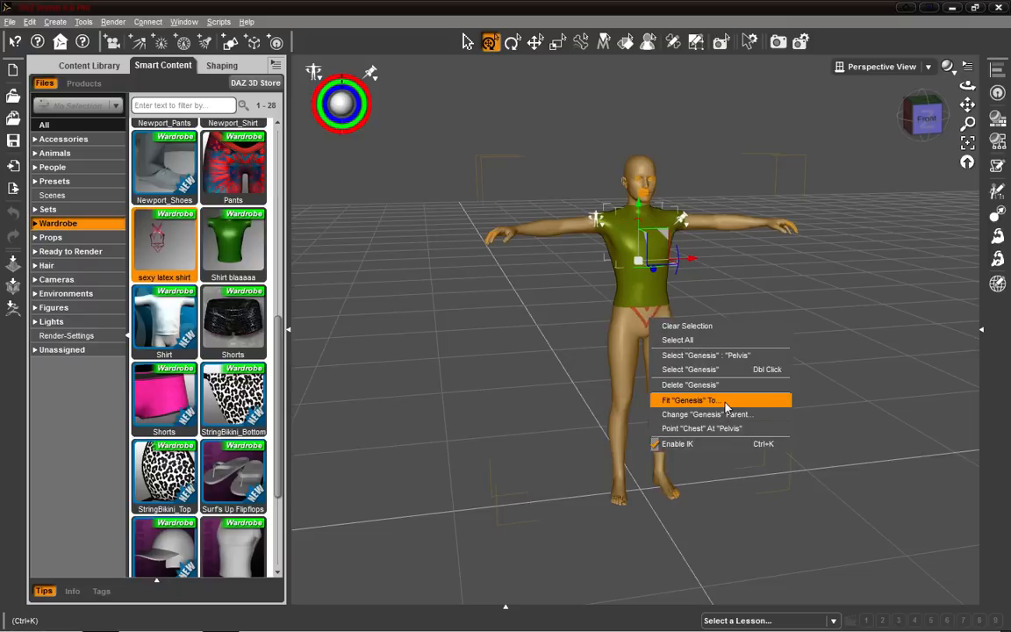
left_click(914, 129)
Pose the figure by bending its arm and torso to check how the shirt follows.
left_click(757, 219)
left_click_drag(756, 228, 794, 329)
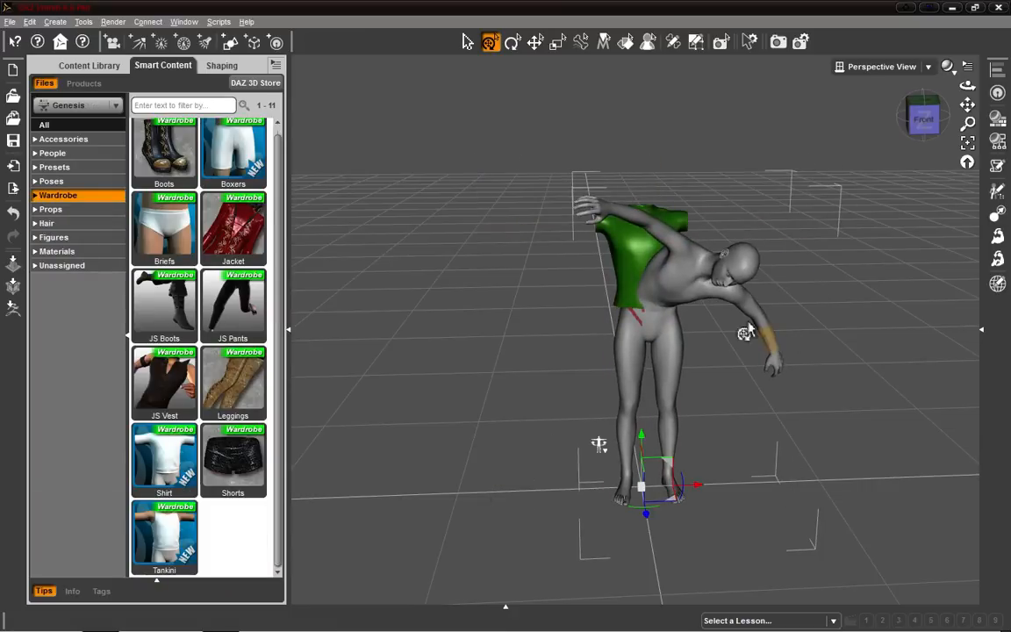
left_click_drag(633, 221, 365, 252)
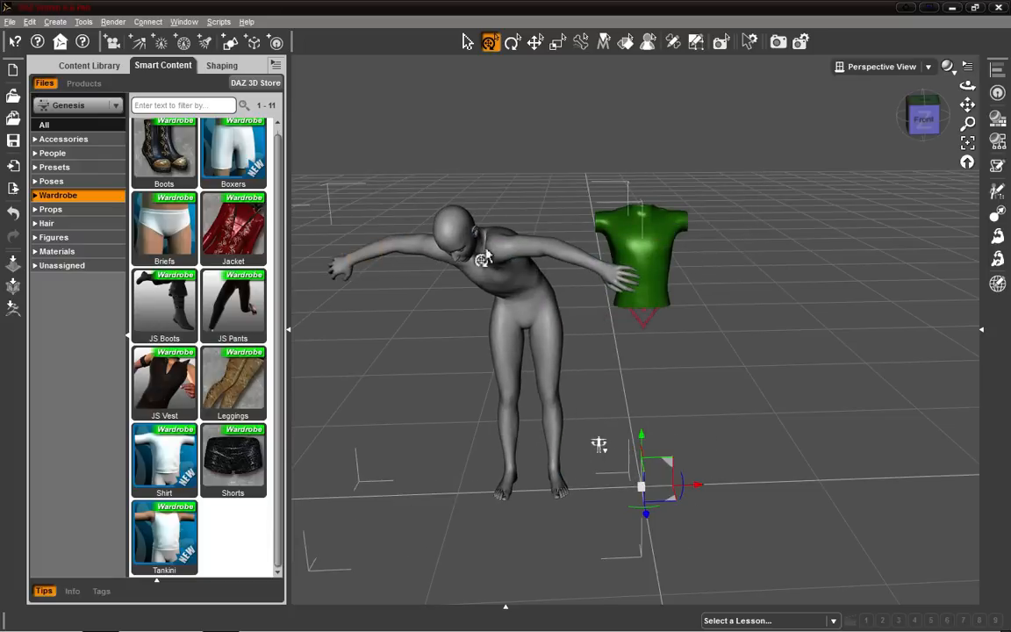
Bend the figure's arm to test the shirt, then undo the pose changes.
left_click(669, 288)
left_click(582, 276)
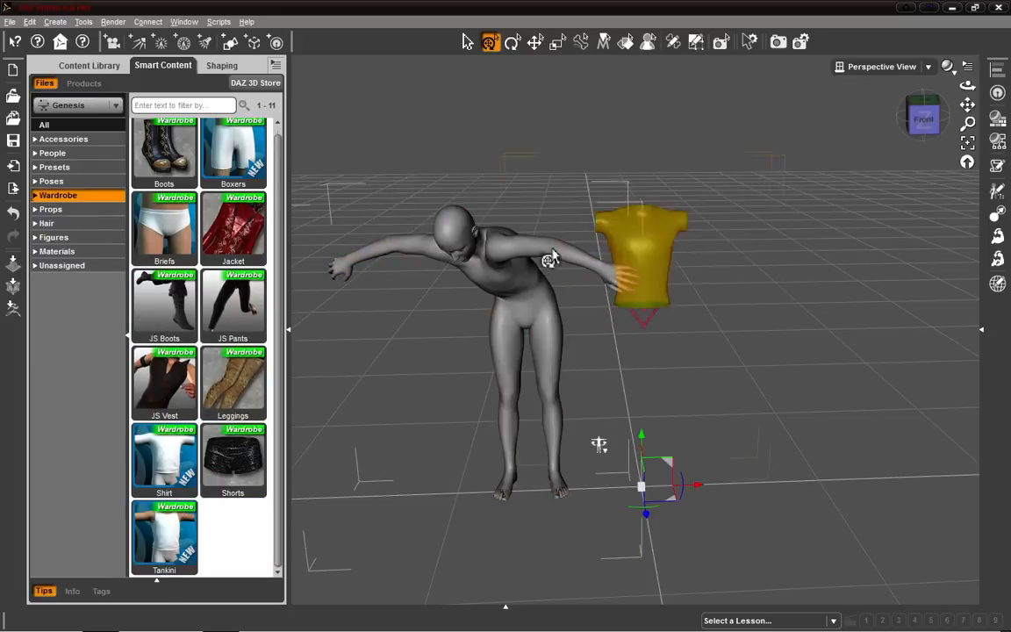
left_click_drag(576, 266, 581, 184)
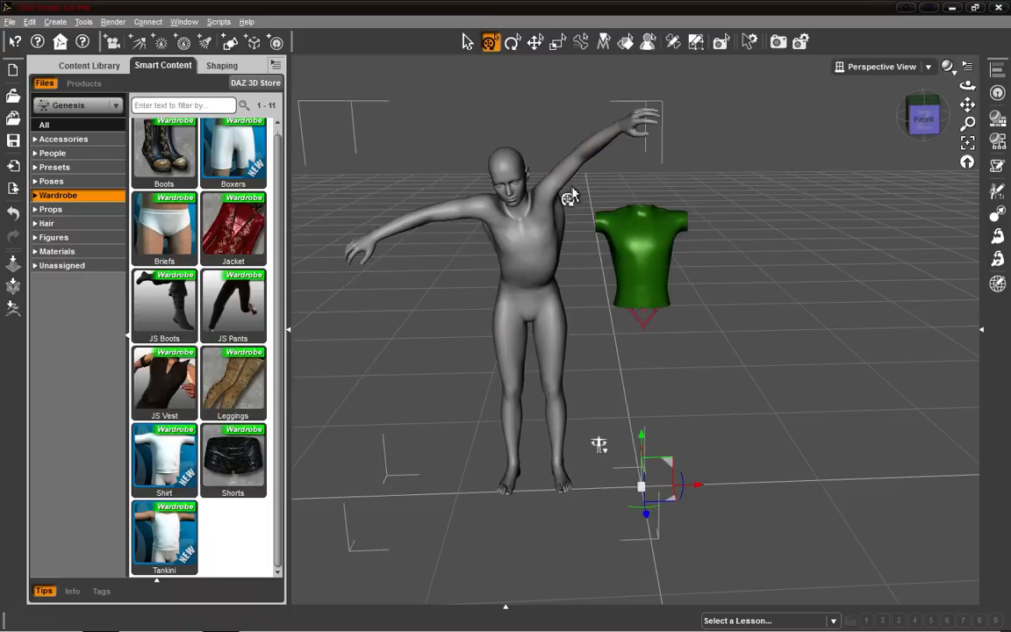
key("ctrl+z")
key("ctrl+z")
key("ctrl+z")
key("ctrl+z")
key("ctrl+z")
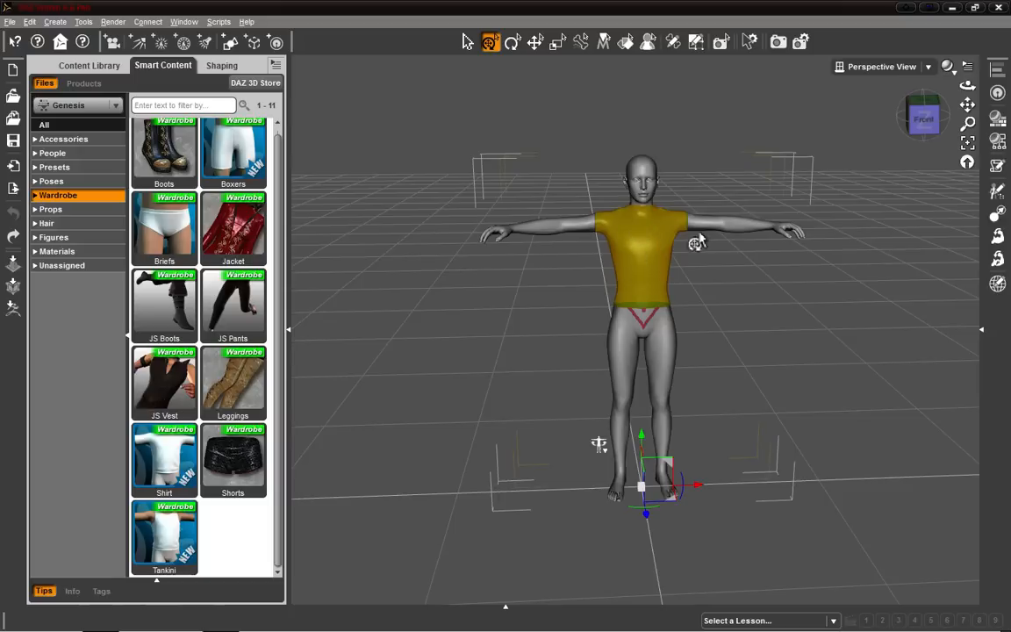
Remove the sexy latex stringy top from the scene.
left_click(981, 329)
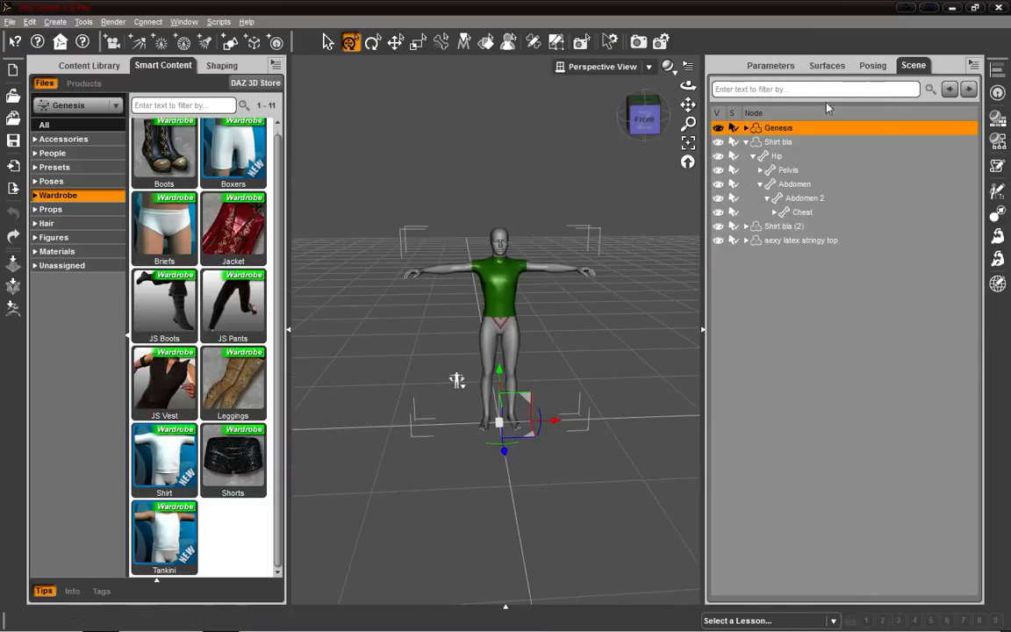
right_click(780, 240)
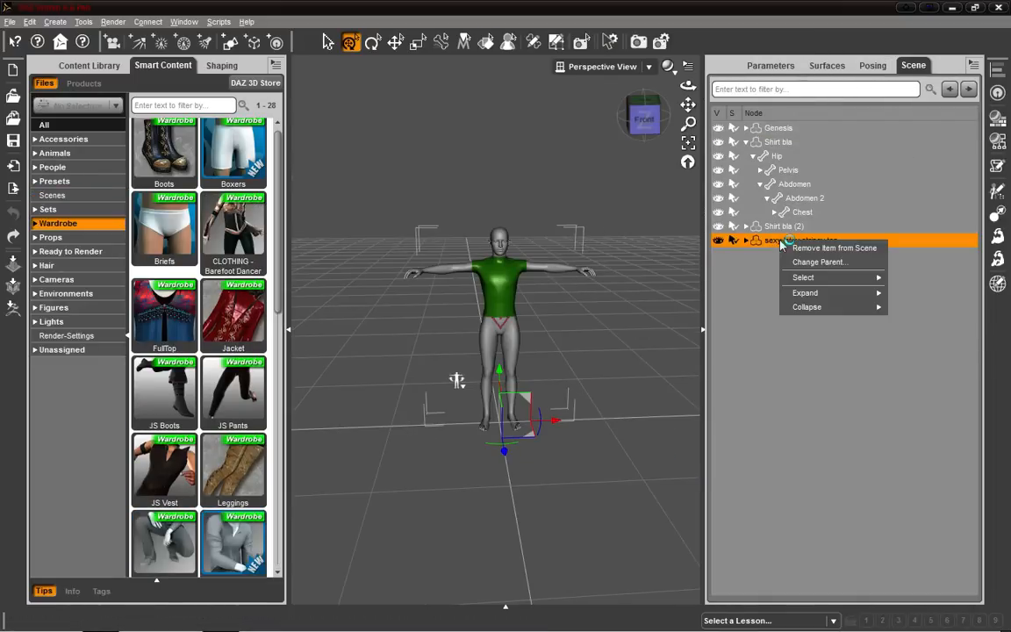
mouse_move(813, 278)
left_click(825, 248)
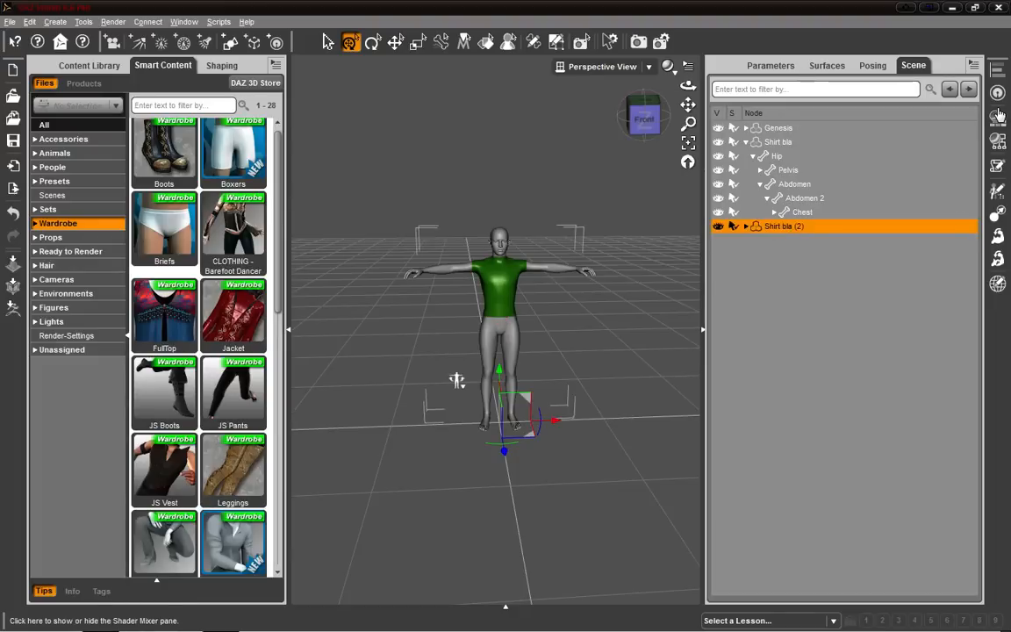
Run the Transfer Utility with Genesis as source and Shirt bla (2) as target.
left_click(970, 70)
mouse_move(944, 200)
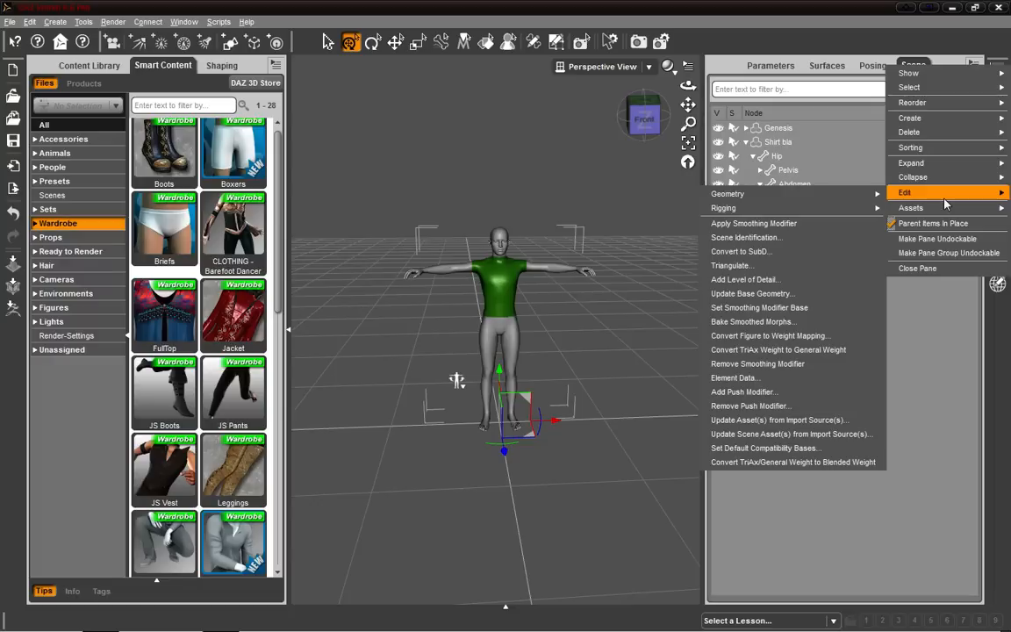
mouse_move(912, 208)
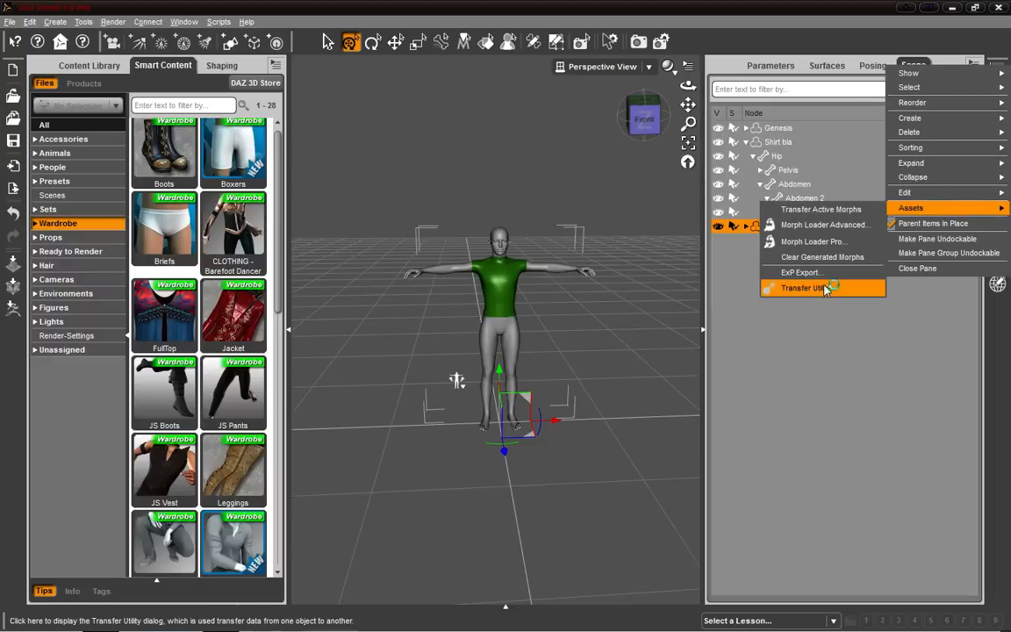
left_click(753, 287)
left_click(476, 176)
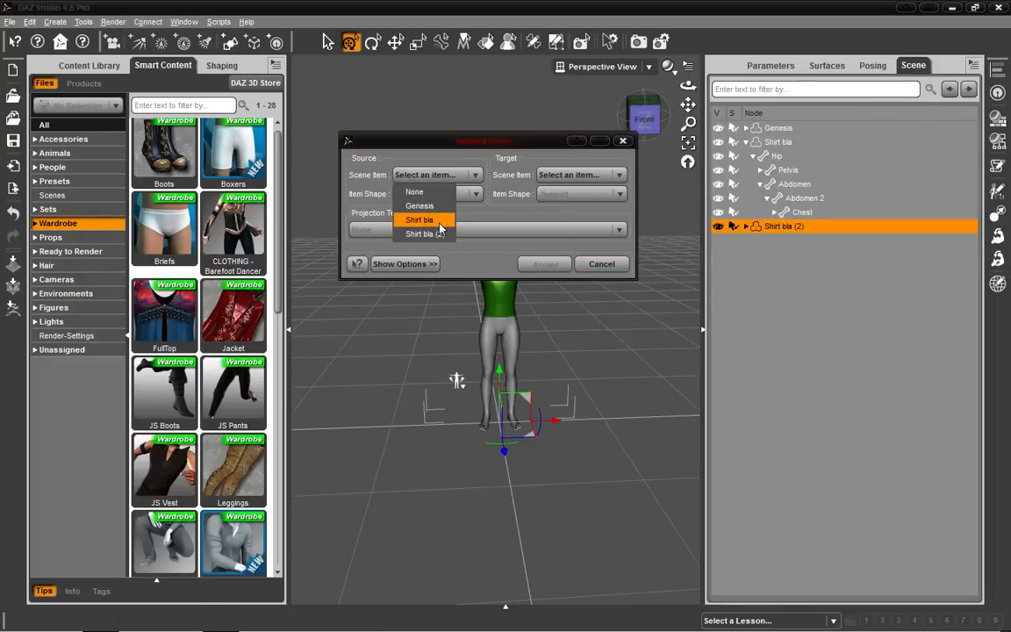
left_click(430, 205)
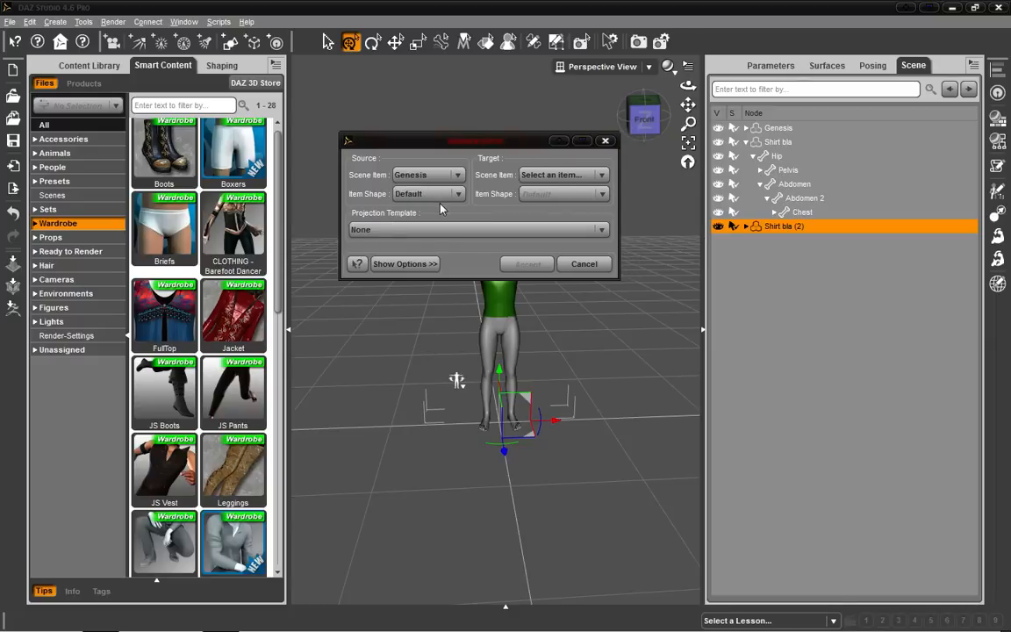
left_click(596, 173)
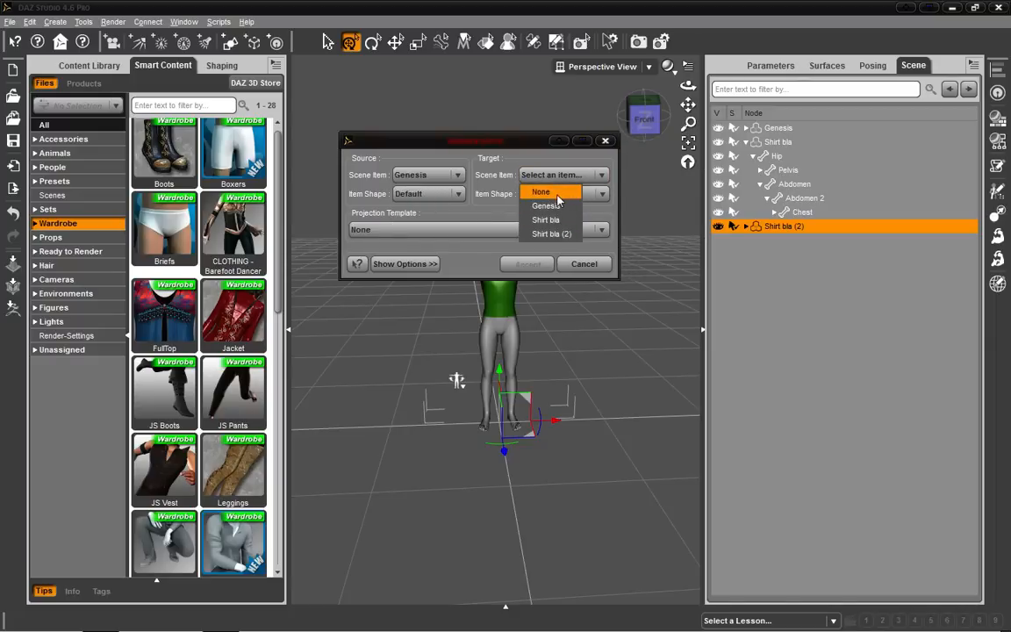
left_click(553, 234)
left_click(591, 263)
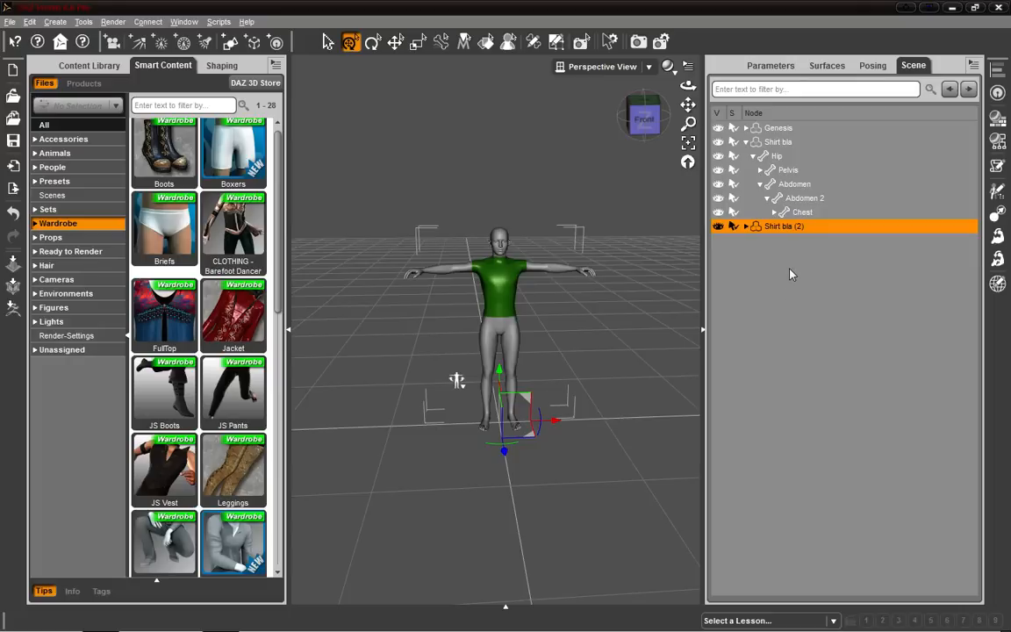
Remove Shirt bla (2) from the scene and bend the figure's arm to test the remaining shirt, then undo the pose.
right_click(778, 229)
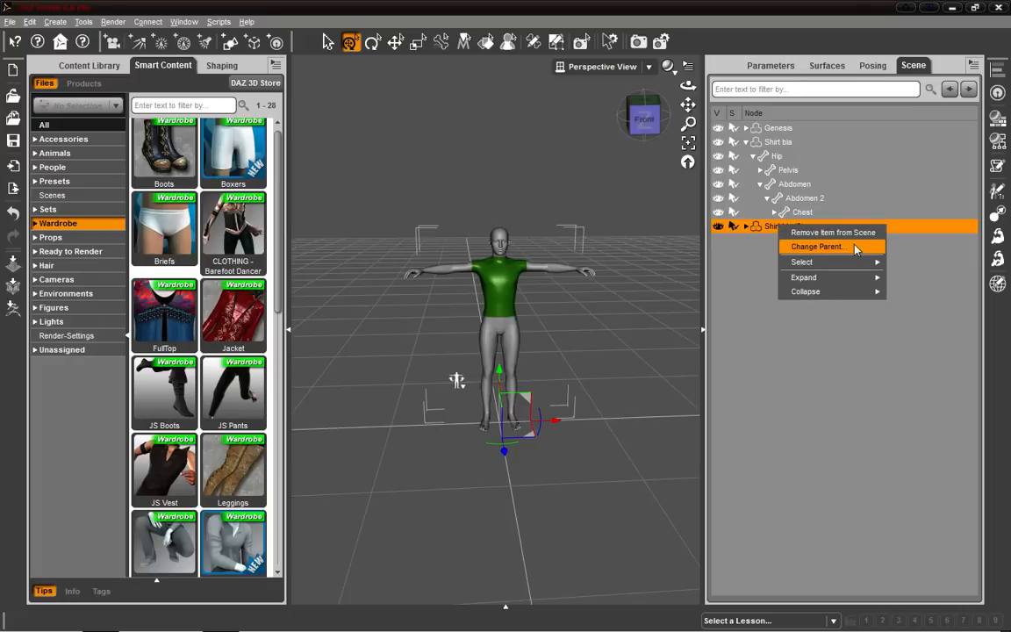
left_click(839, 232)
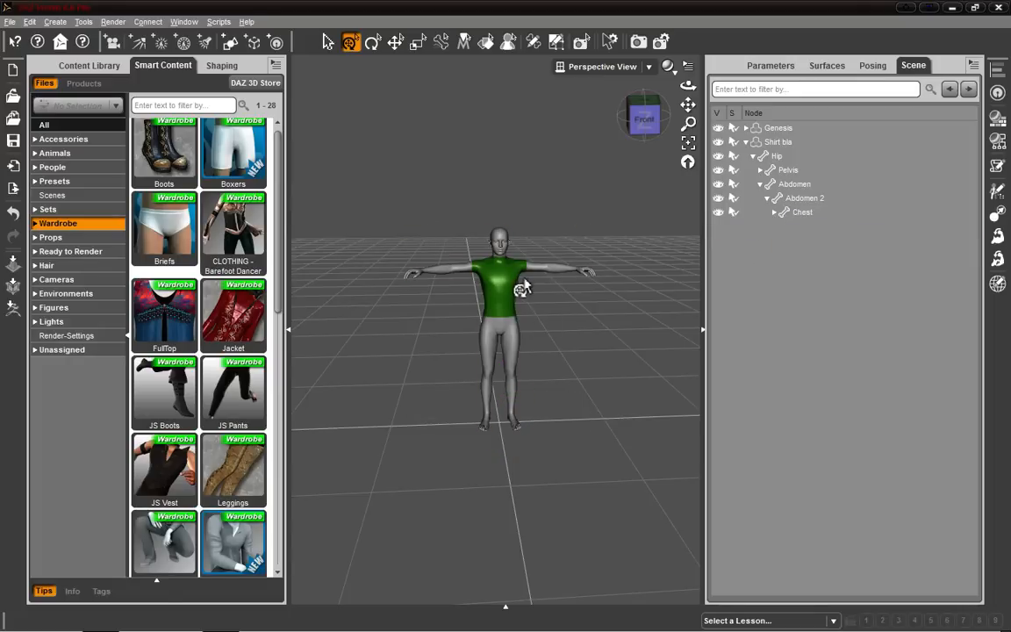
left_click(772, 128)
left_click(776, 142)
scroll(606, 286, "up", 3)
scroll(605, 286, "up", 2)
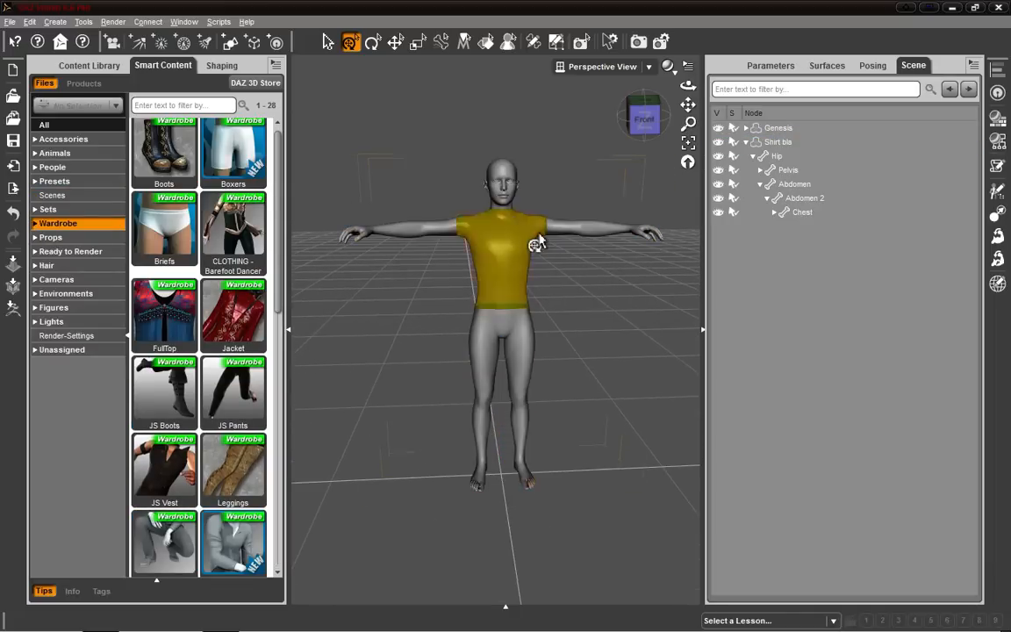
left_click(597, 233)
left_click_drag(602, 239, 604, 319)
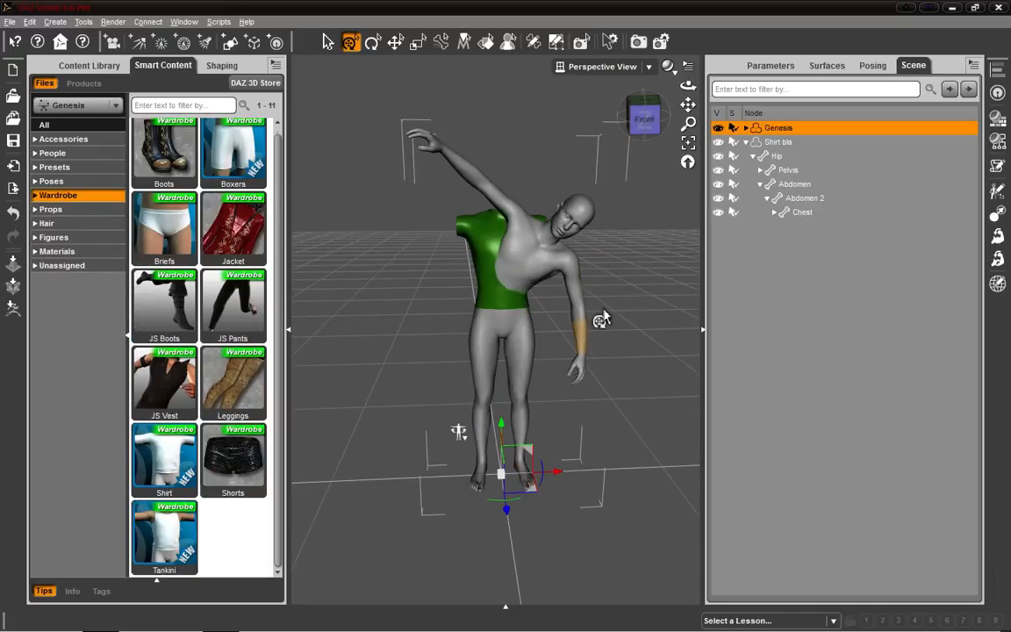
key("ctrl+z")
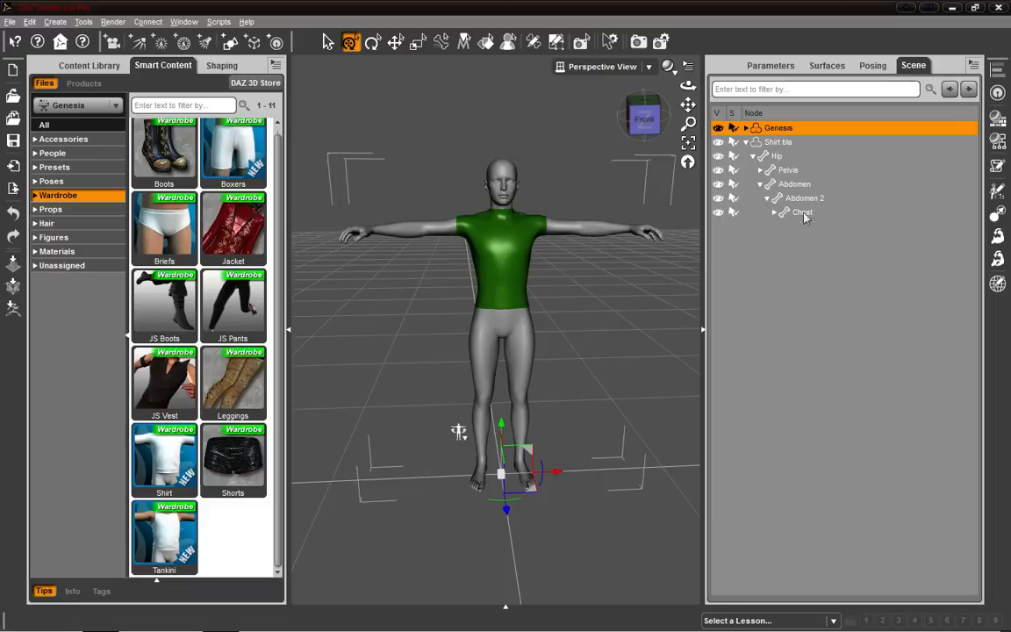
Try to change the Genesis figure's parent to the Hip bone.
right_click(788, 129)
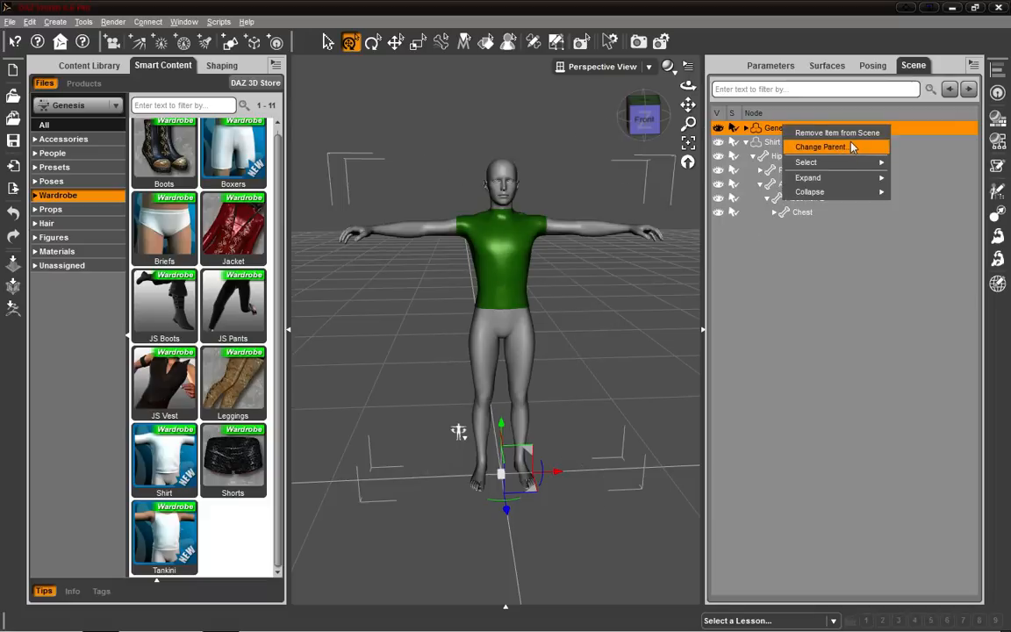
left_click(820, 147)
left_click_drag(607, 340, 600, 82)
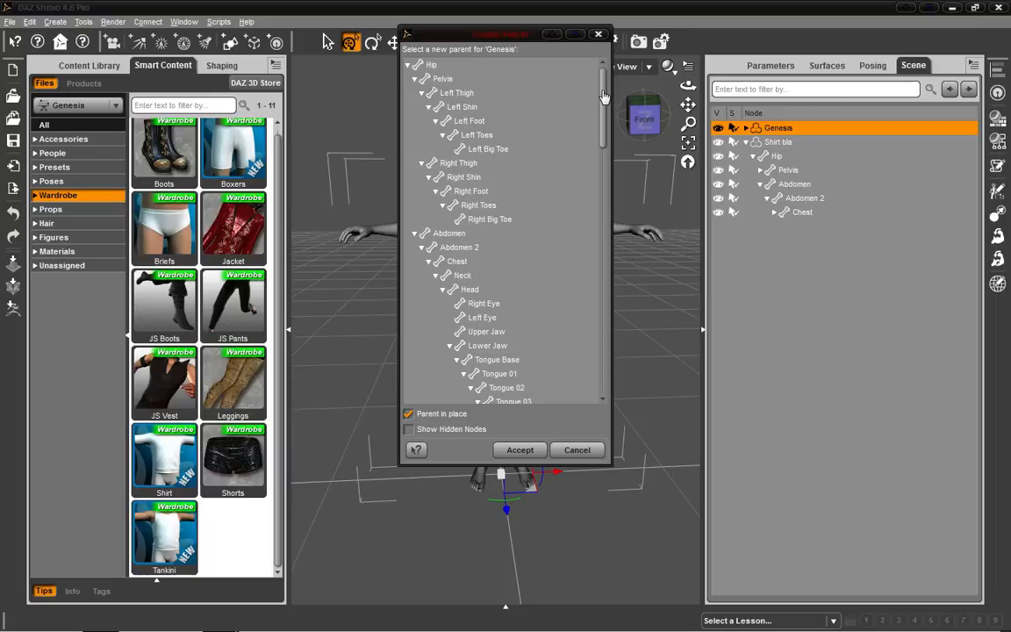
left_click(408, 65)
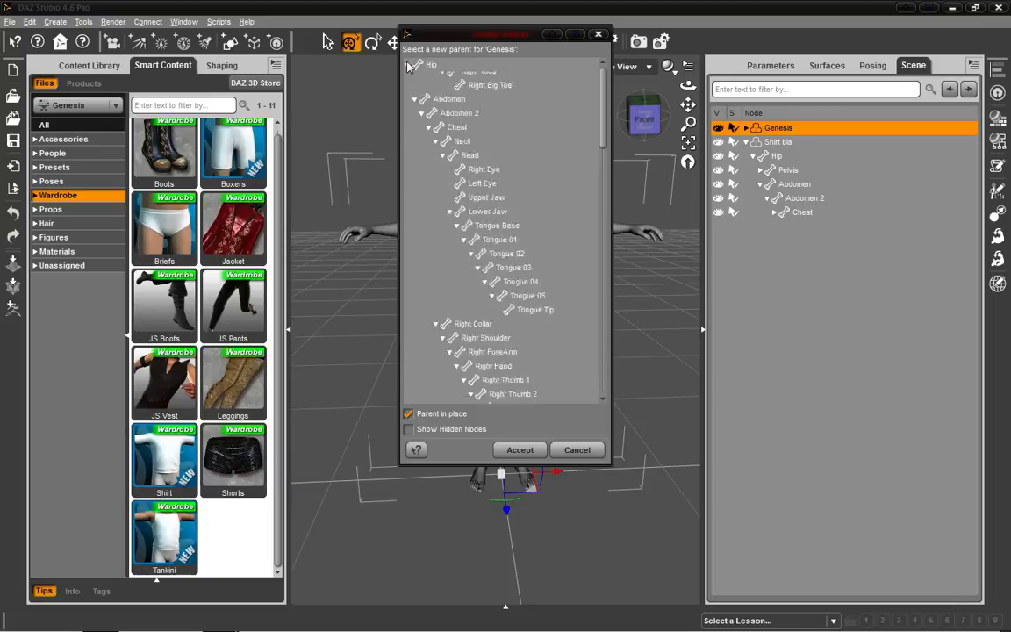
left_click(408, 79)
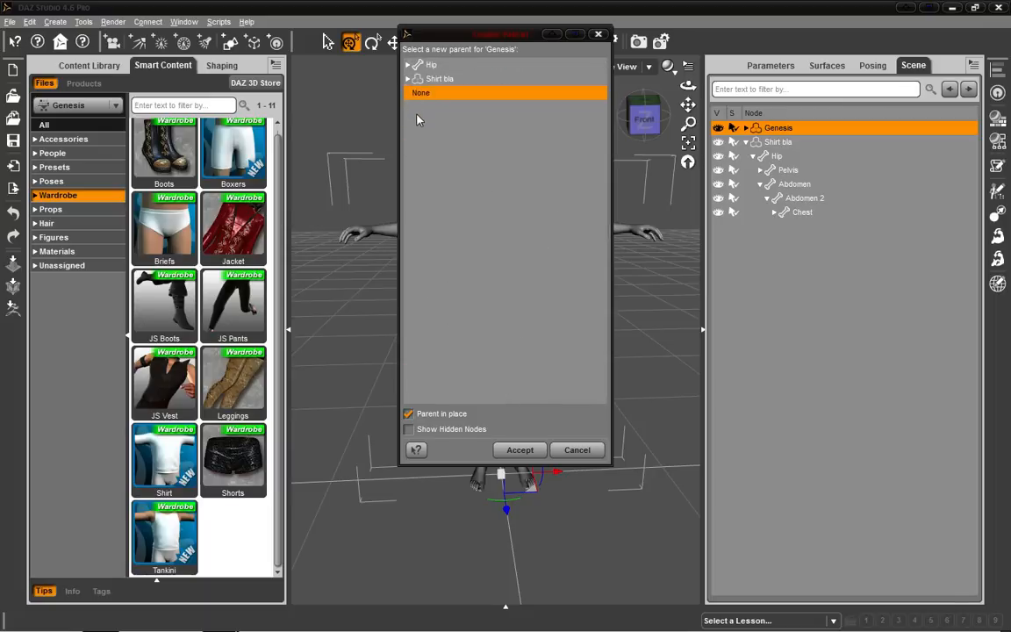
left_click(433, 66)
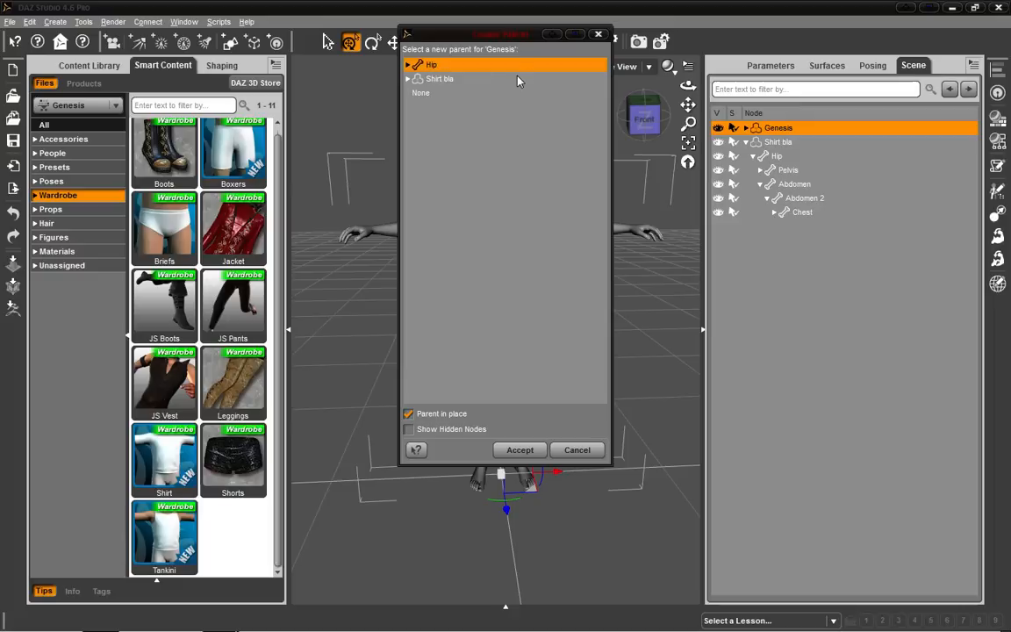
left_click(519, 449)
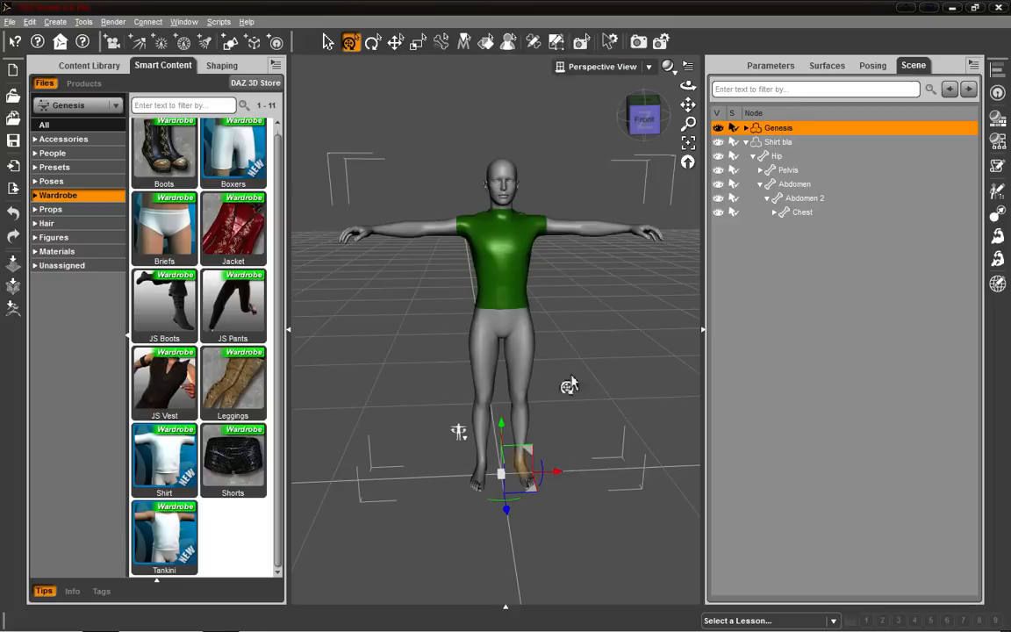
Undo to restore Shirt bla (2) to the scene and select it.
left_click(608, 240)
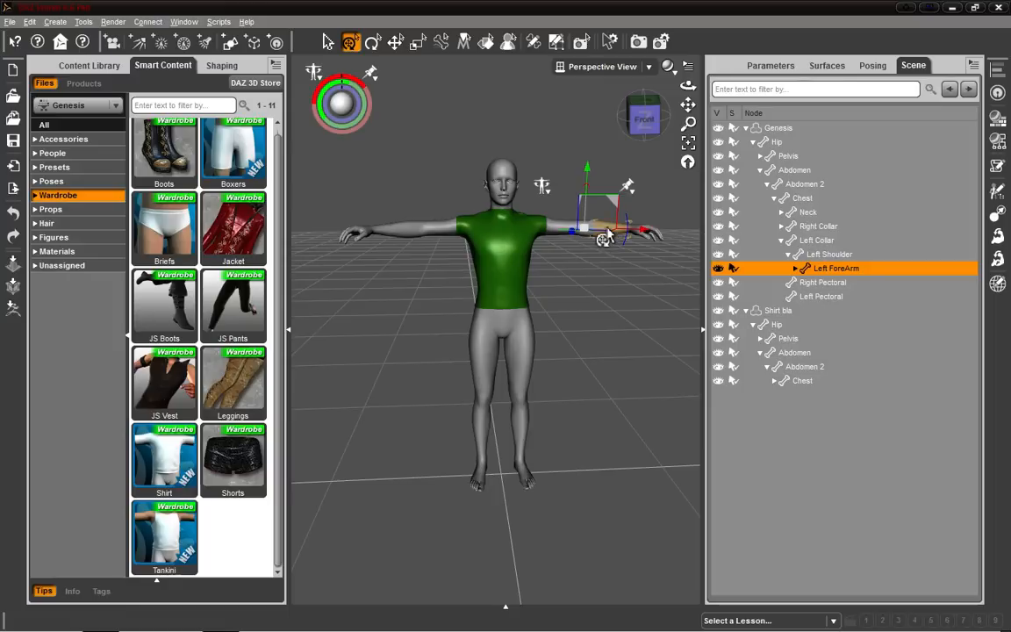
key("ctrl+z")
right_click(500, 257)
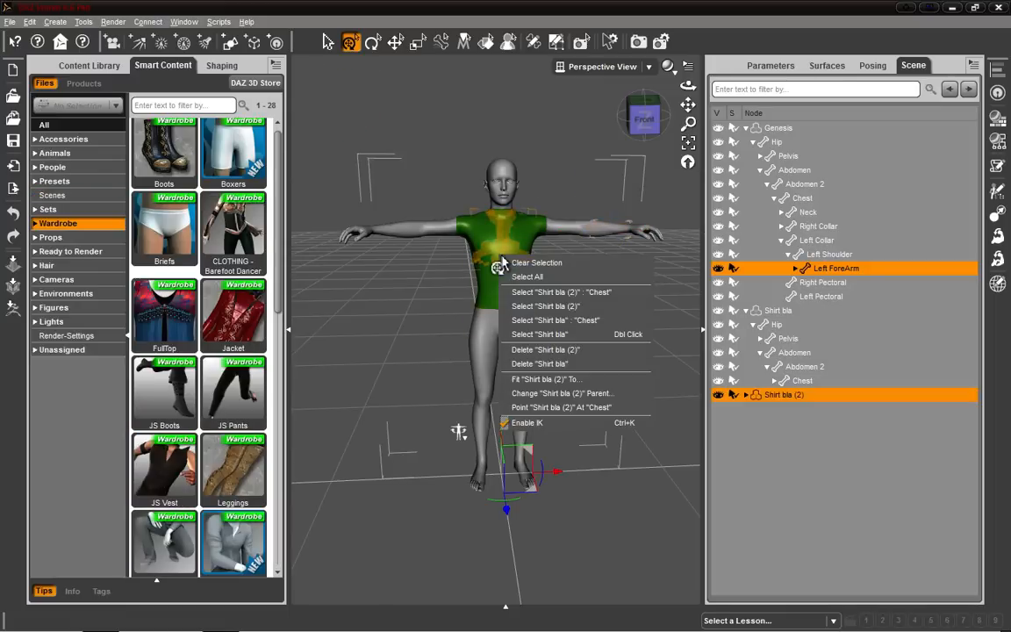
left_click(605, 305)
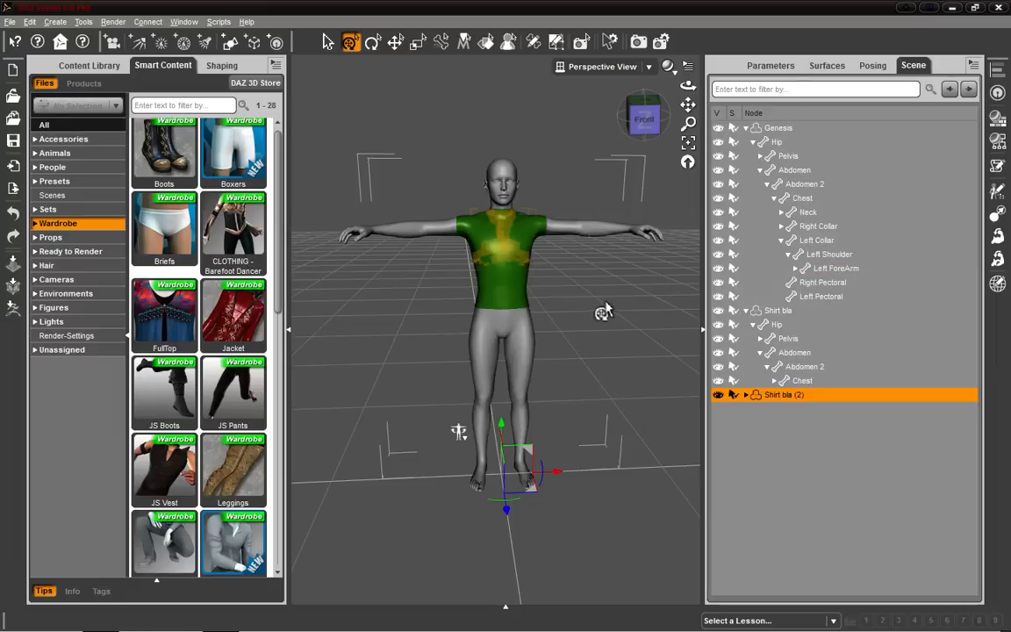
Fit Shirt bla (2) to the Genesis figure.
right_click(516, 259)
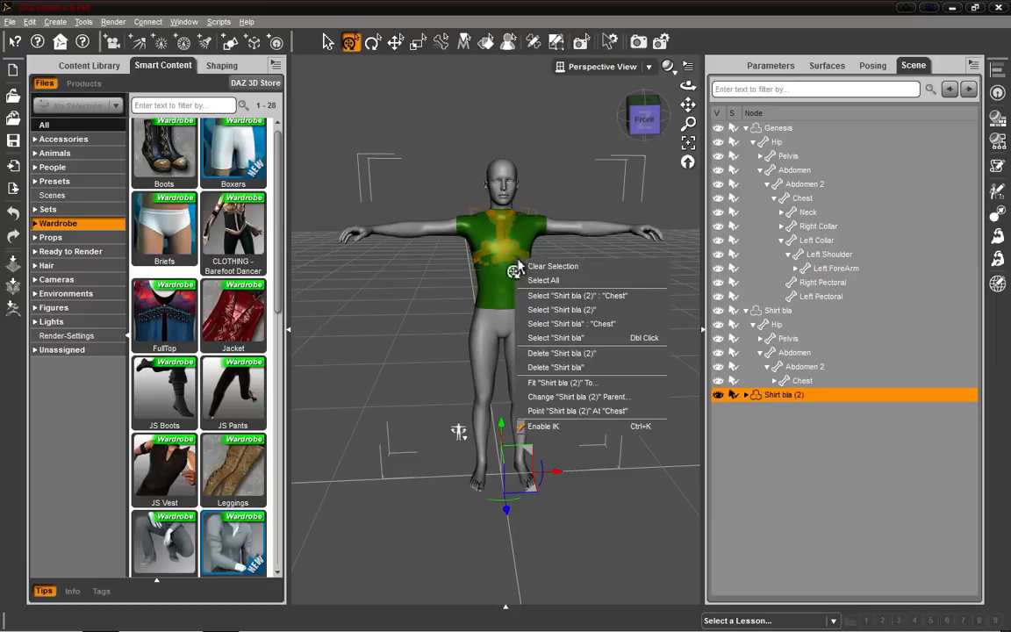
left_click(620, 389)
left_click(525, 317)
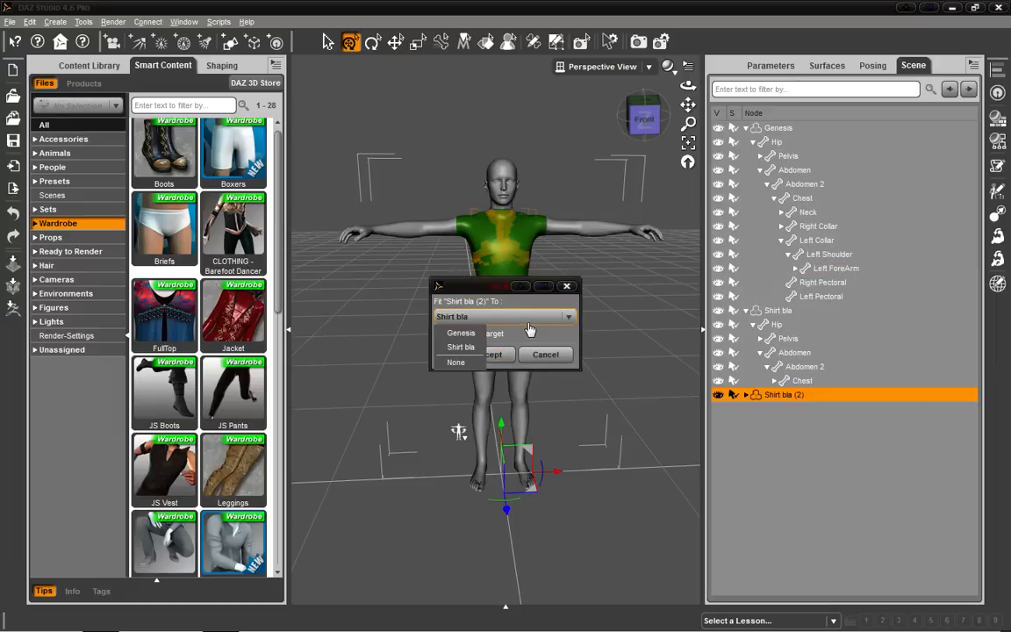
left_click(458, 331)
left_click(497, 356)
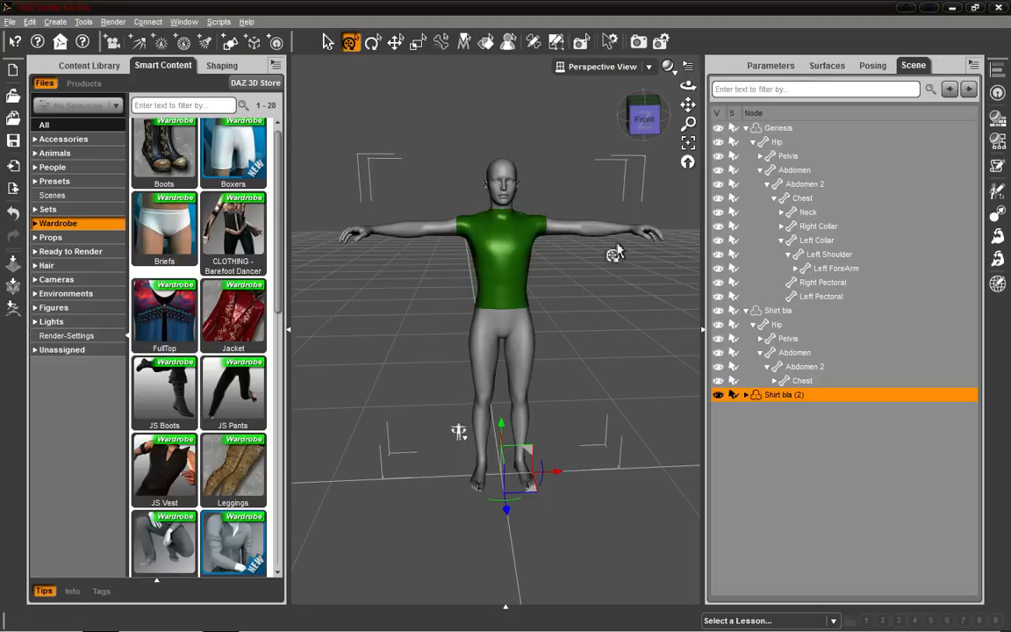
Delete the original Shirt bla from the scene.
left_click_drag(614, 255, 704, 327)
right_click(508, 243)
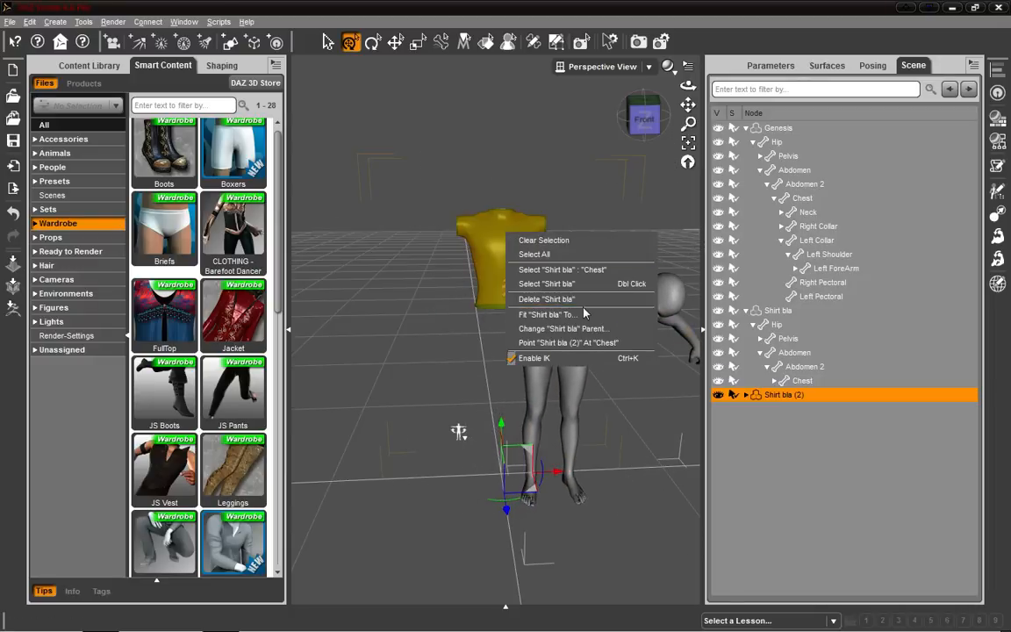
left_click(548, 296)
Bend the figure's torso and raise its arm to test how the fitted shirt follows.
left_click_drag(558, 277, 353, 166)
left_click_drag(614, 174, 526, 211)
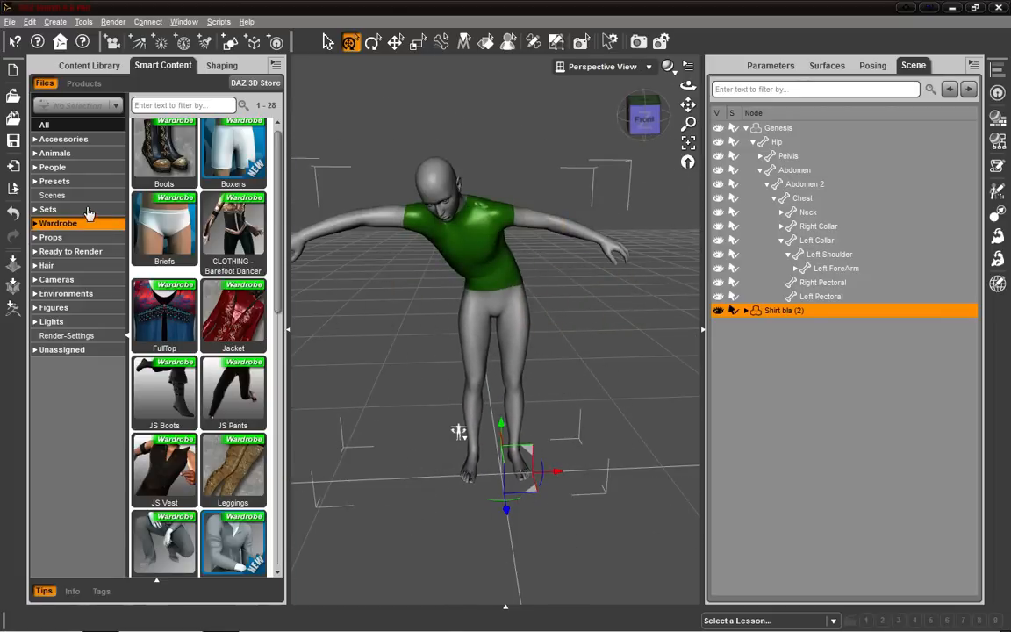
left_click_drag(568, 230, 590, 138)
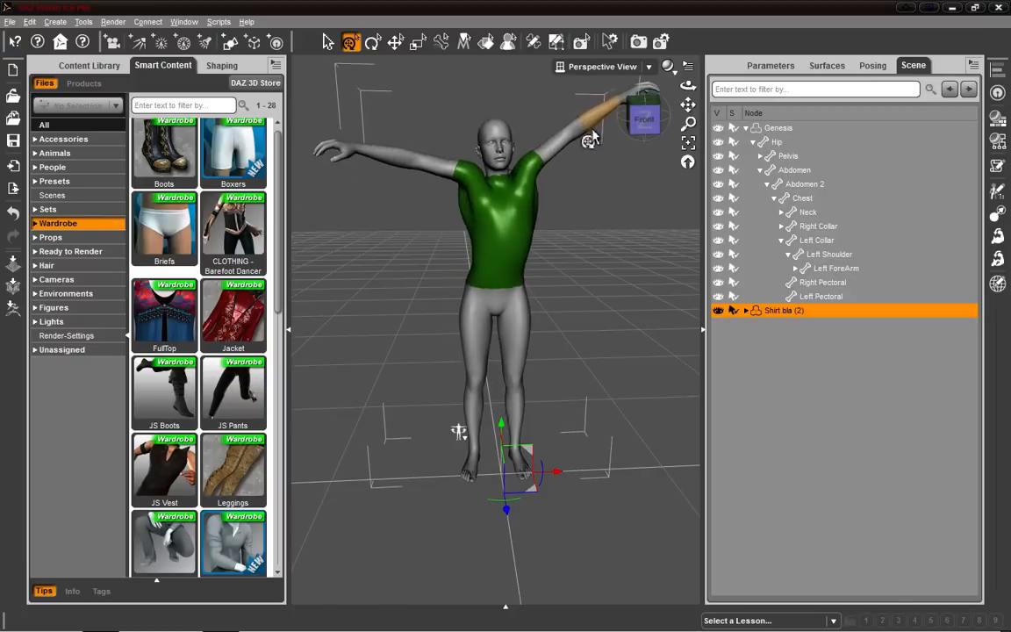
Undo the last several pose and scene changes.
key("ctrl+z")
key("ctrl+z")
key("ctrl+z")
key("ctrl+z")
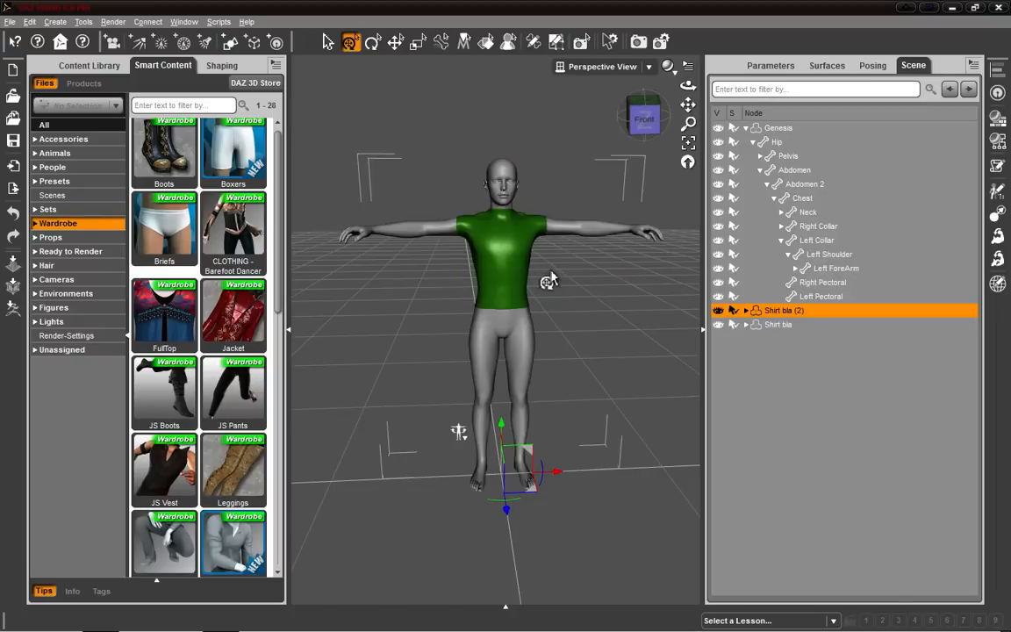
key("ctrl+z")
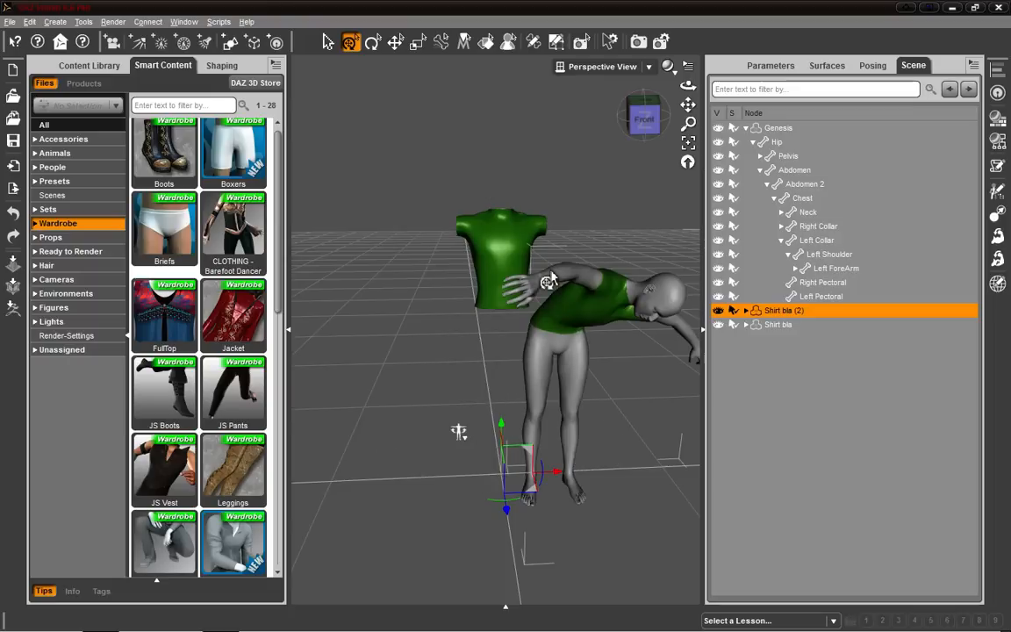
key("ctrl+z")
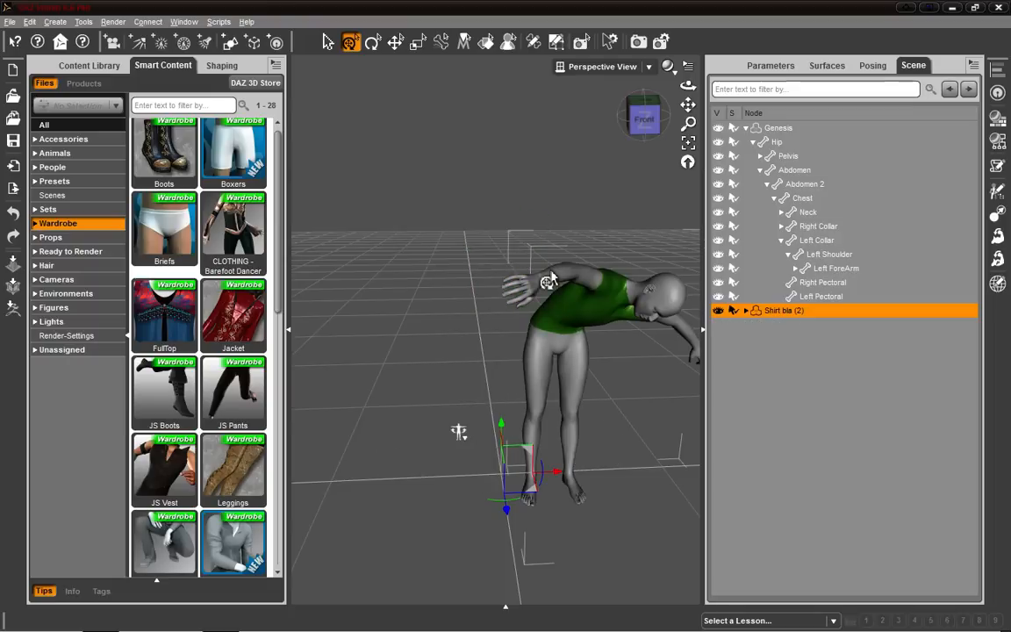
Restore the Genesis figure's pose to its memorized default.
right_click(460, 444)
left_click(508, 459)
left_click(575, 366)
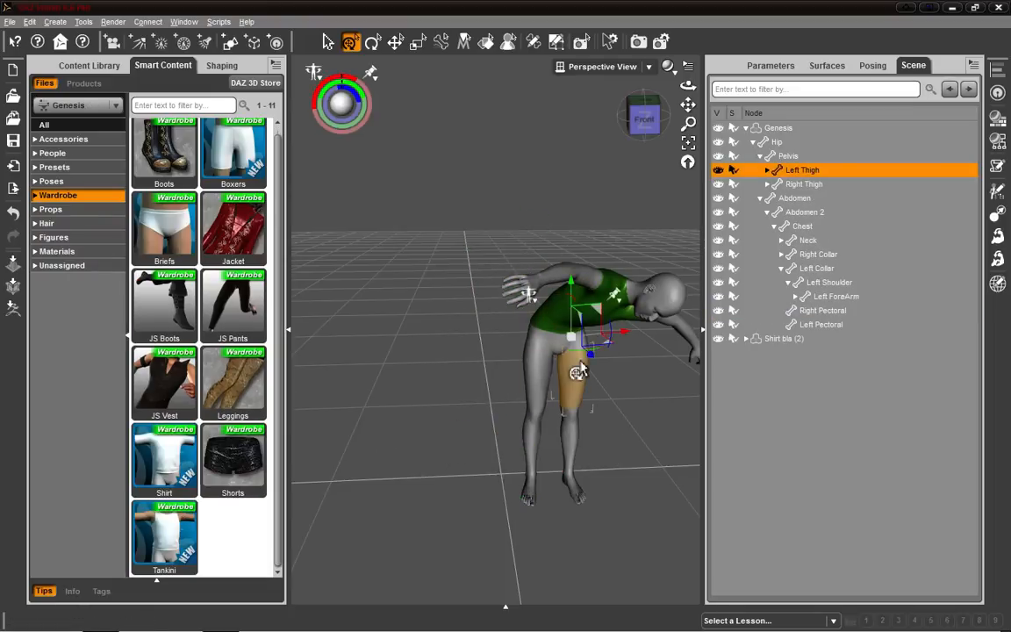
right_click(471, 439)
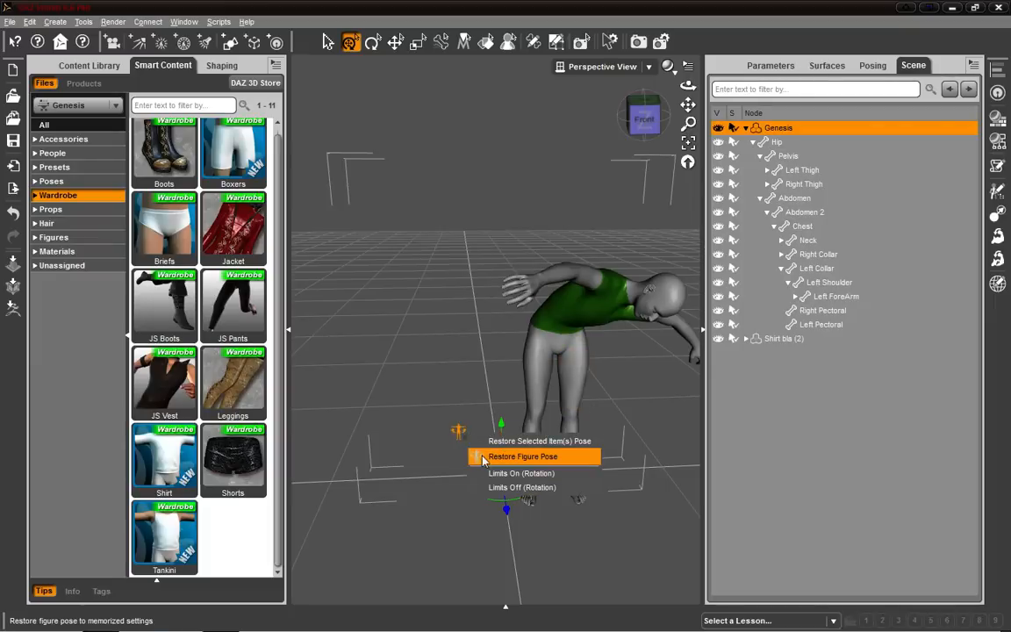
left_click(496, 457)
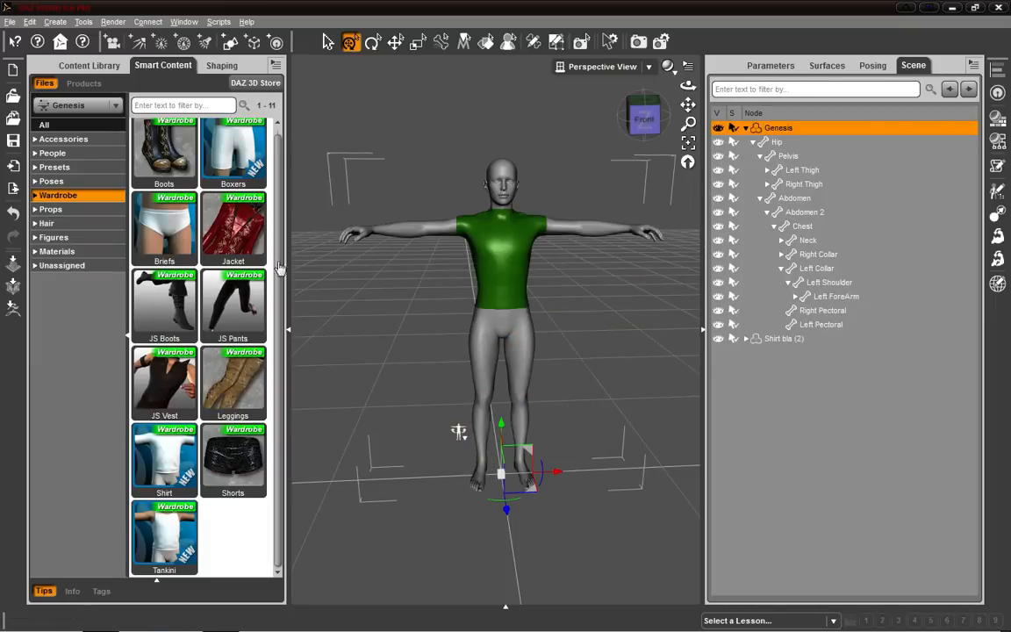
Remove Shirt bla (2) from the scene.
left_click(443, 111)
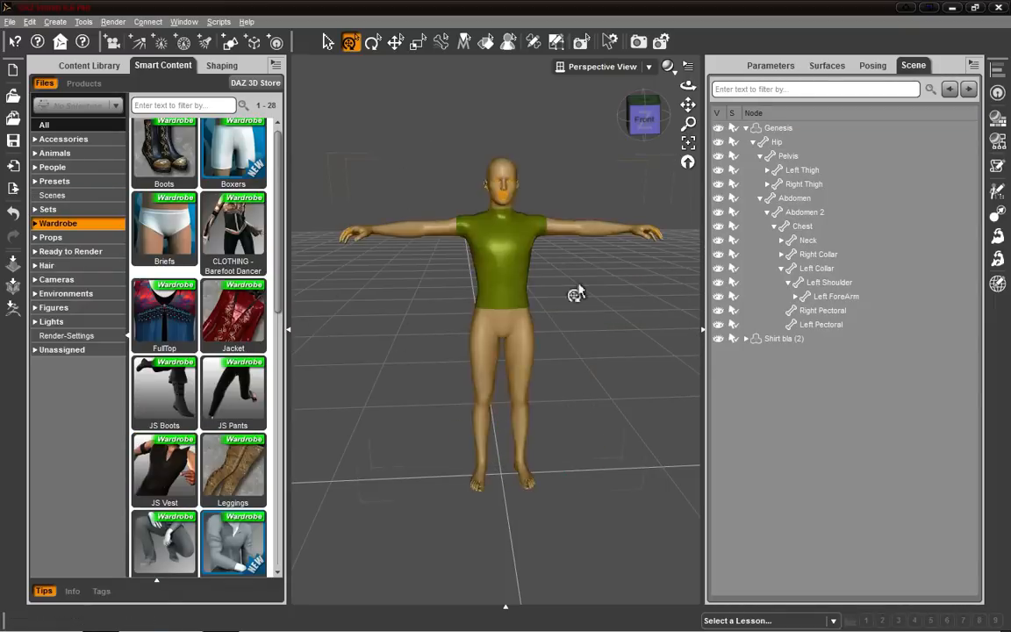
left_click(773, 339)
right_click(766, 339)
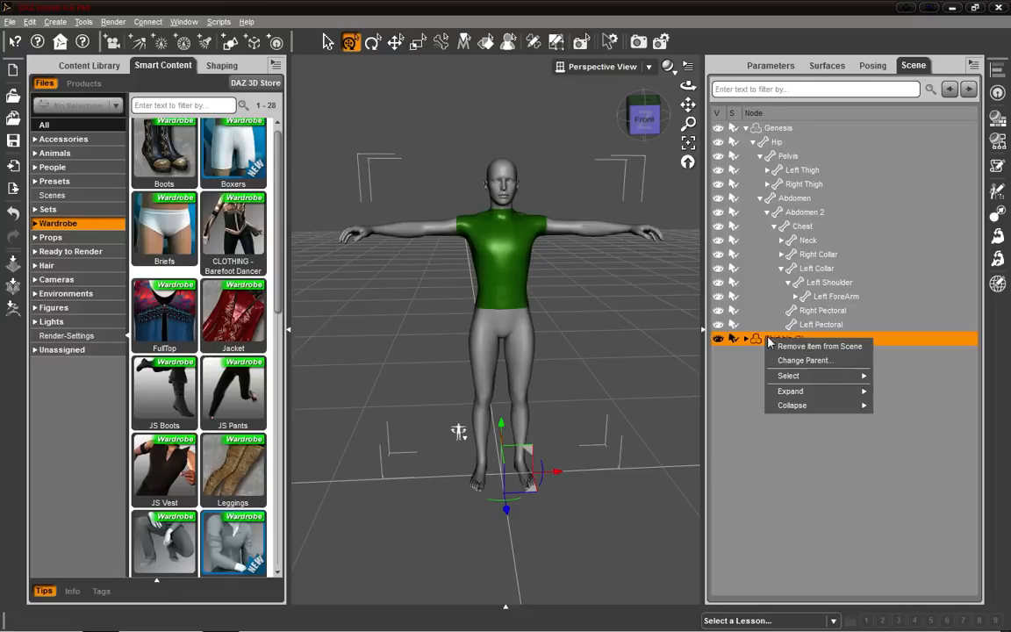
left_click(819, 345)
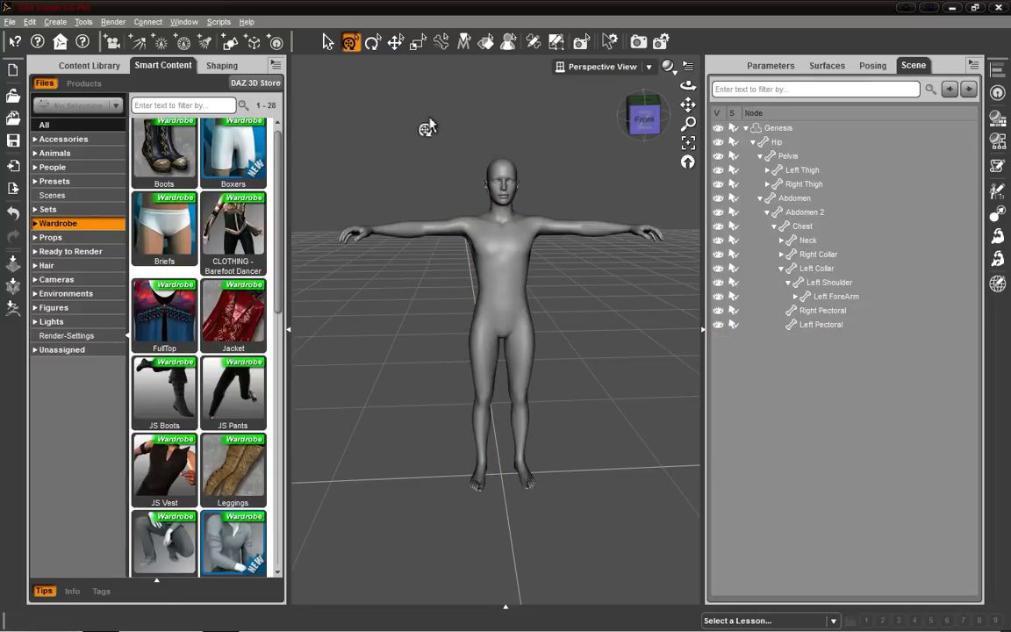
Load the sexy latex stringy top wardrobe item onto the Genesis figure.
scroll(237, 379, "down", 7)
left_click(161, 251)
left_click_drag(160, 251, 584, 281)
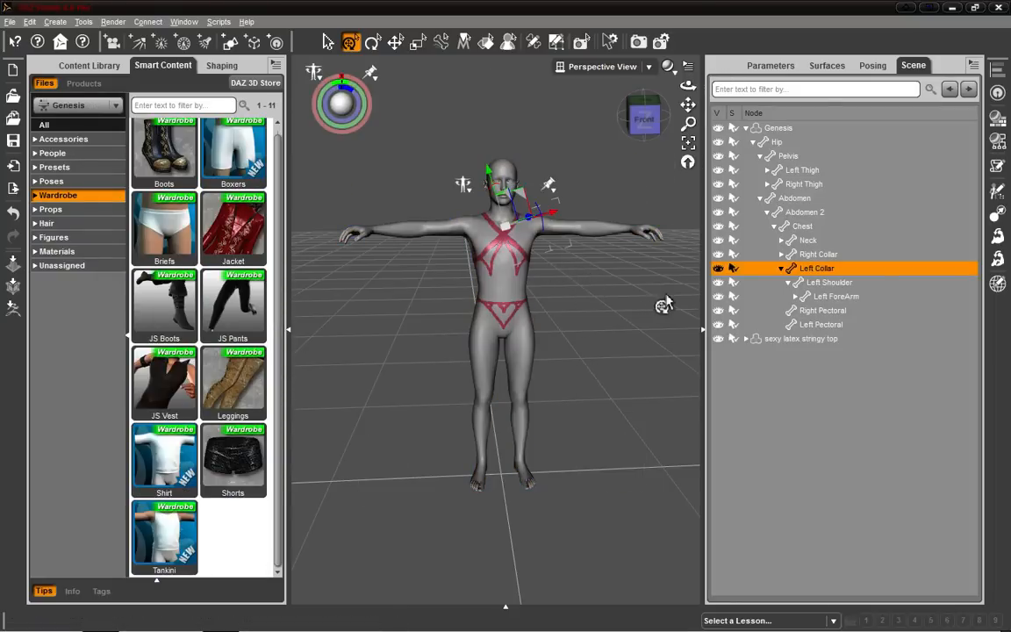
Set the figure's Basic Female shaping morph to 1.00.
left_click(221, 65)
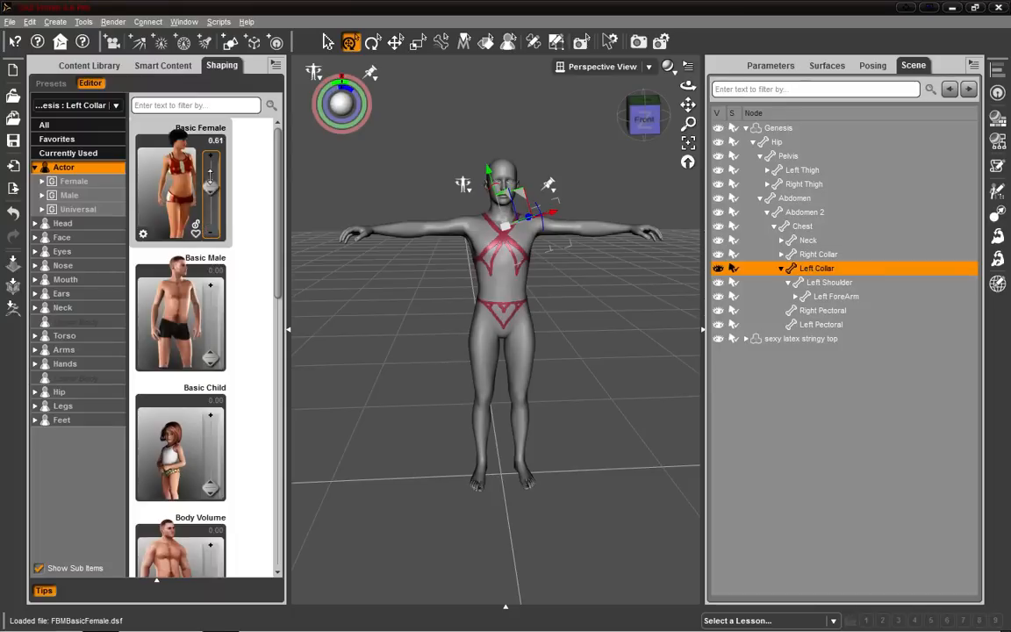
left_click_drag(210, 184, 210, 123)
left_click(653, 120)
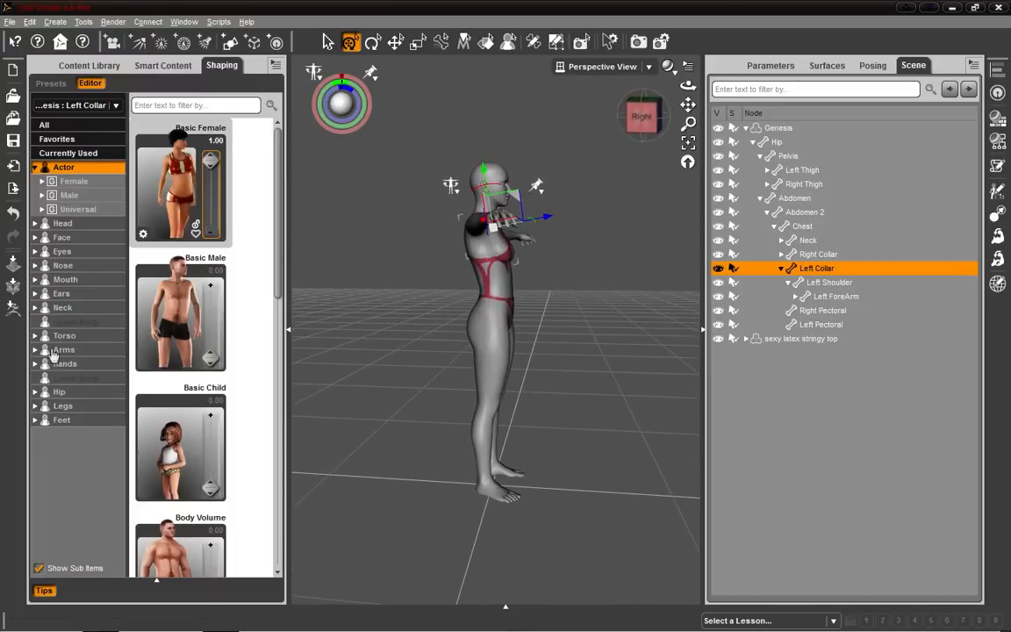
Set the Torso Brest inlarge morph to about 0.35.
left_click(63, 350)
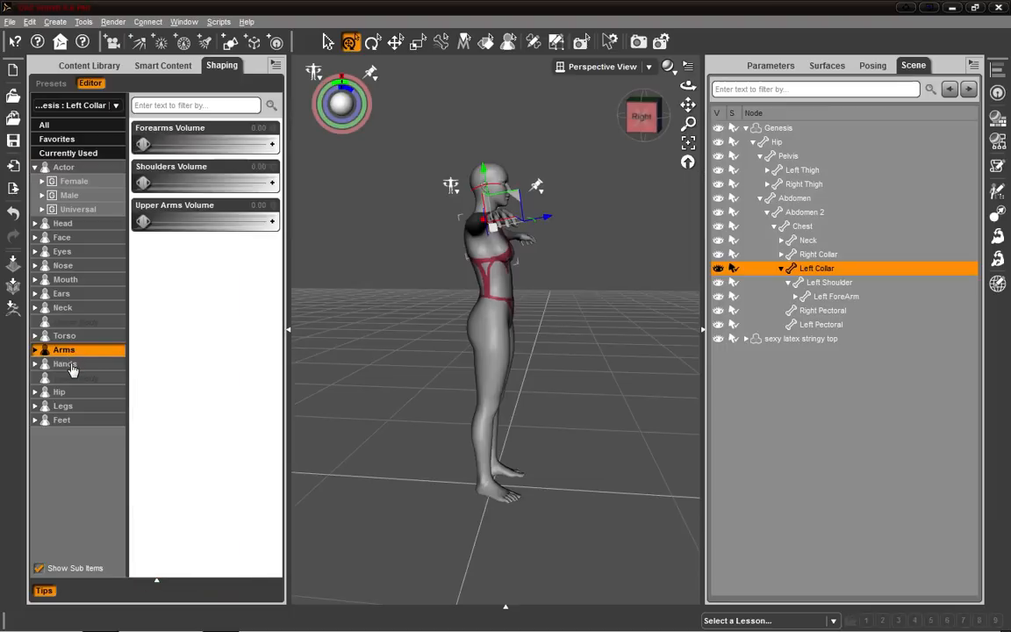
left_click(61, 393)
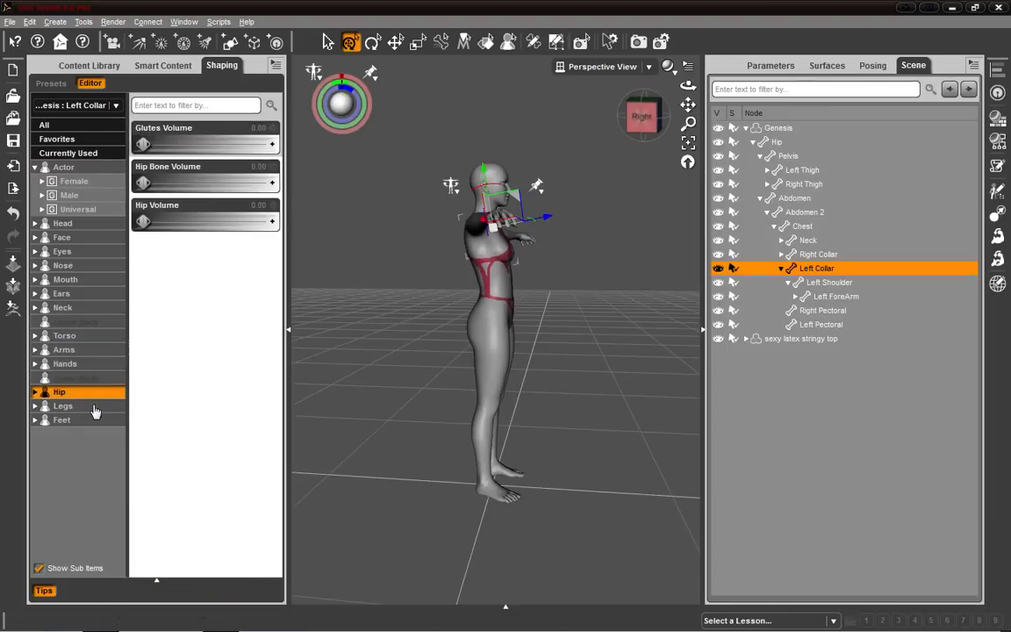
left_click(64, 335)
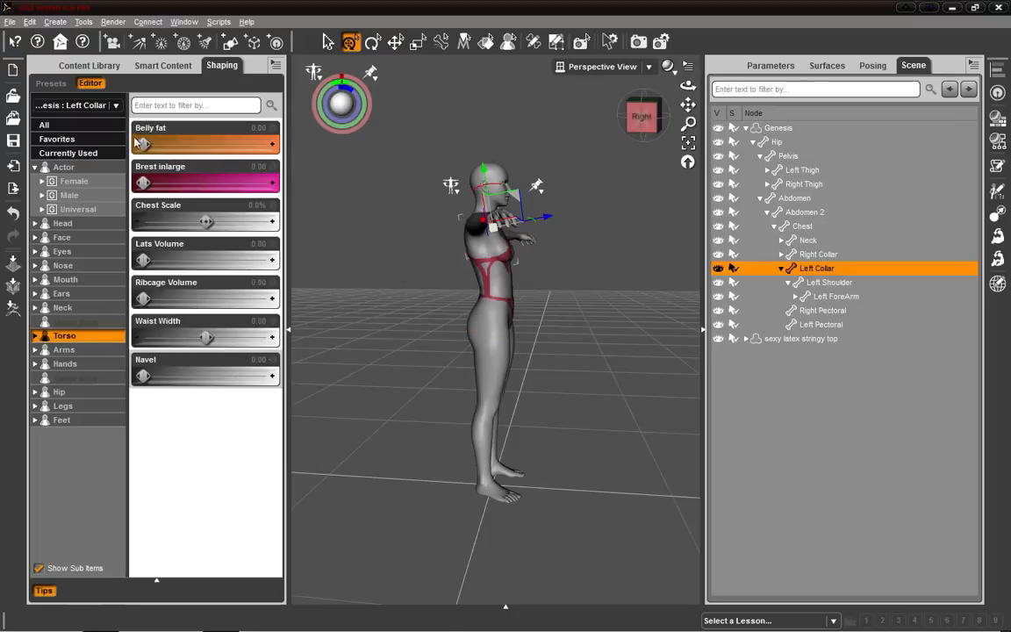
left_click_drag(143, 183, 182, 184)
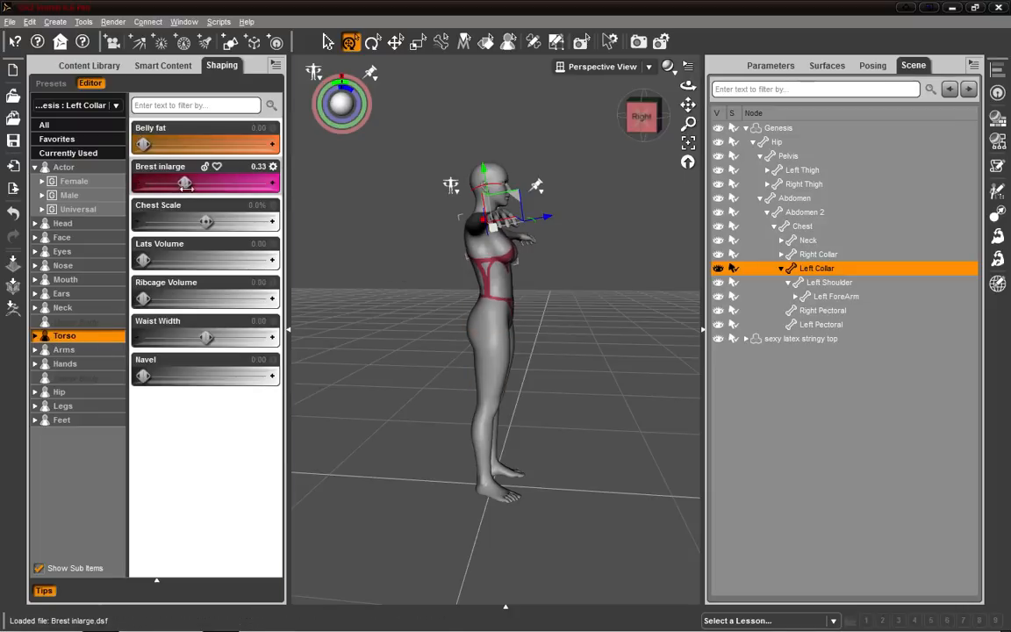
left_click_drag(641, 116, 647, 145)
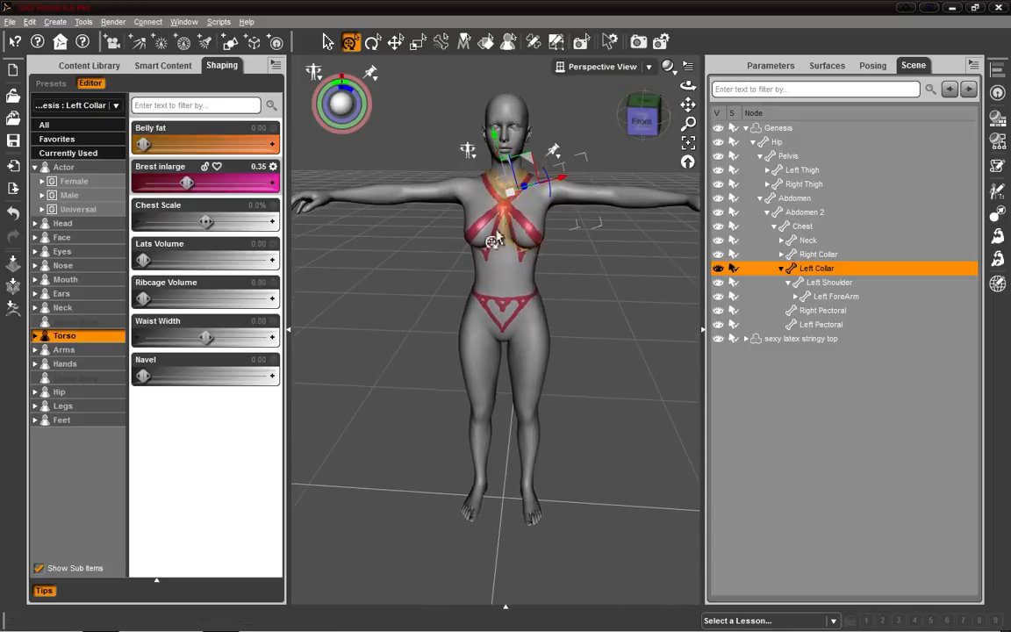
Set the sexy latex stringy top's Resolution Level to High Resolution.
left_click(794, 338)
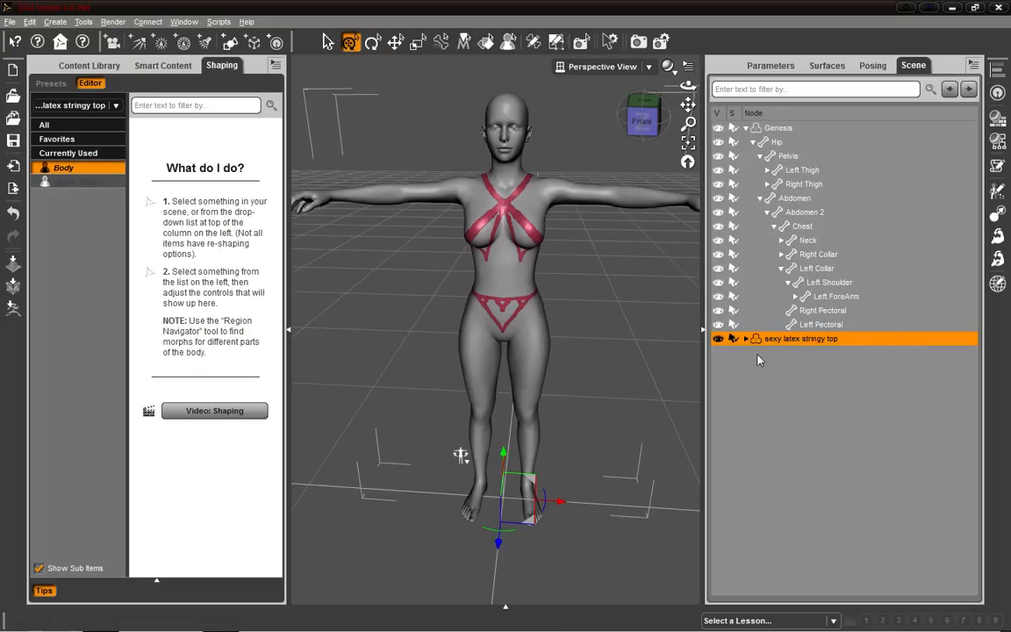
left_click(783, 68)
left_click(761, 219)
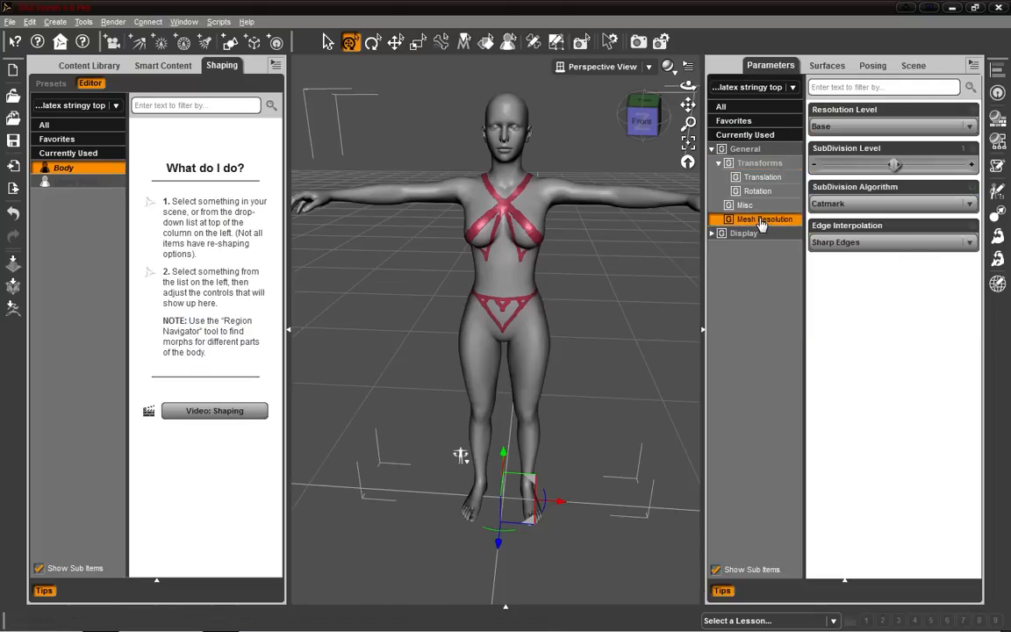
left_click(969, 127)
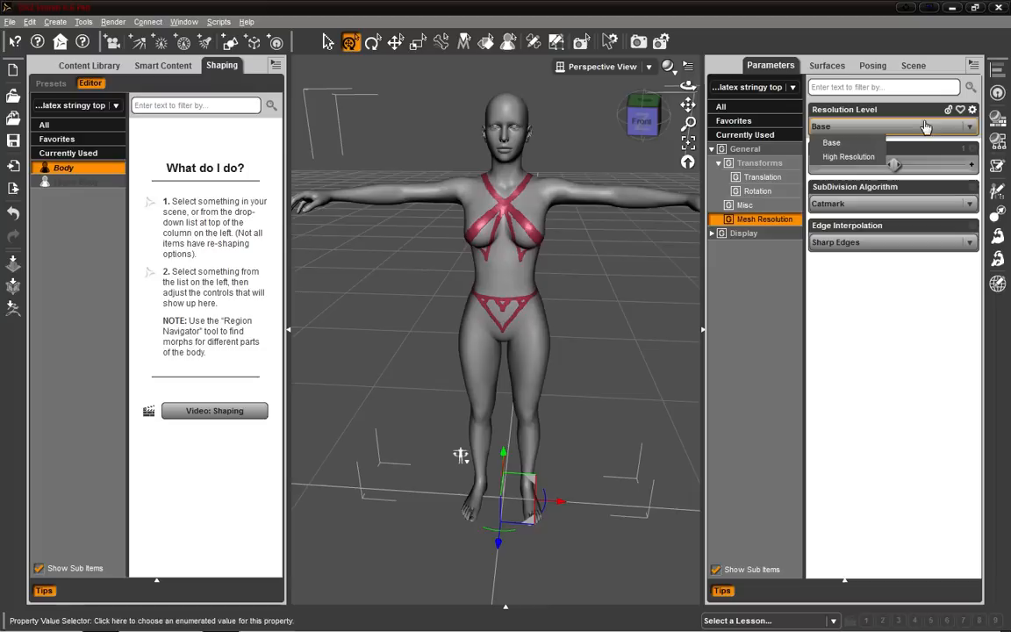
left_click(842, 157)
Bend the figure's torso and raise its arms to test how the stringy top follows the pose.
mouse_move(645, 124)
left_mouse_down()
mouse_move(677, 122)
mouse_move(645, 125)
mouse_move(655, 111)
mouse_move(641, 114)
left_mouse_up()
scroll(605, 193, "up", 3)
left_click_drag(463, 475, 462, 503)
left_click_drag(648, 130, 650, 138)
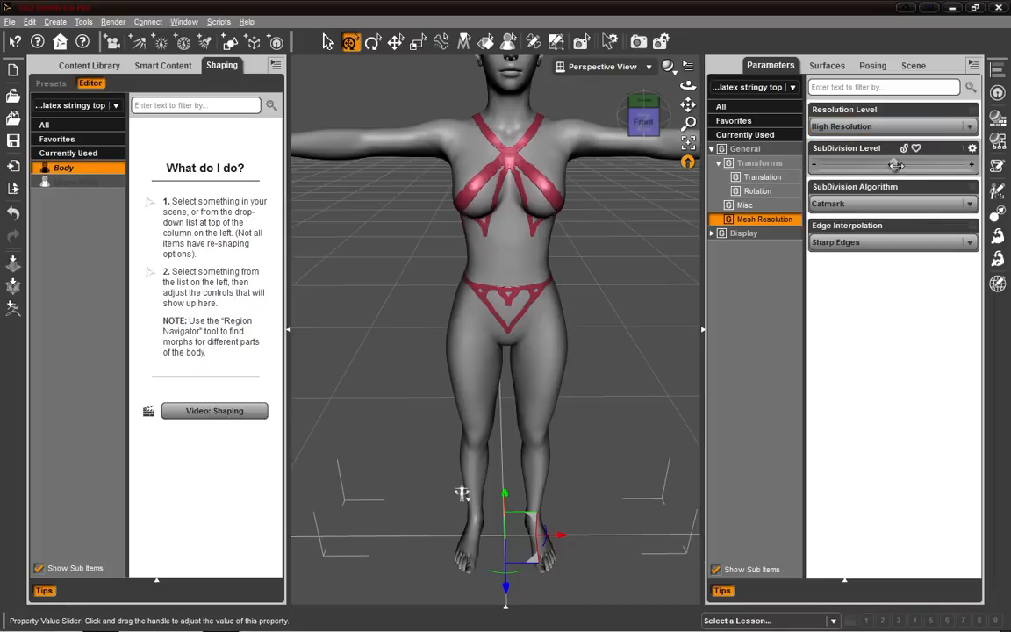
left_click_drag(688, 123, 614, 239)
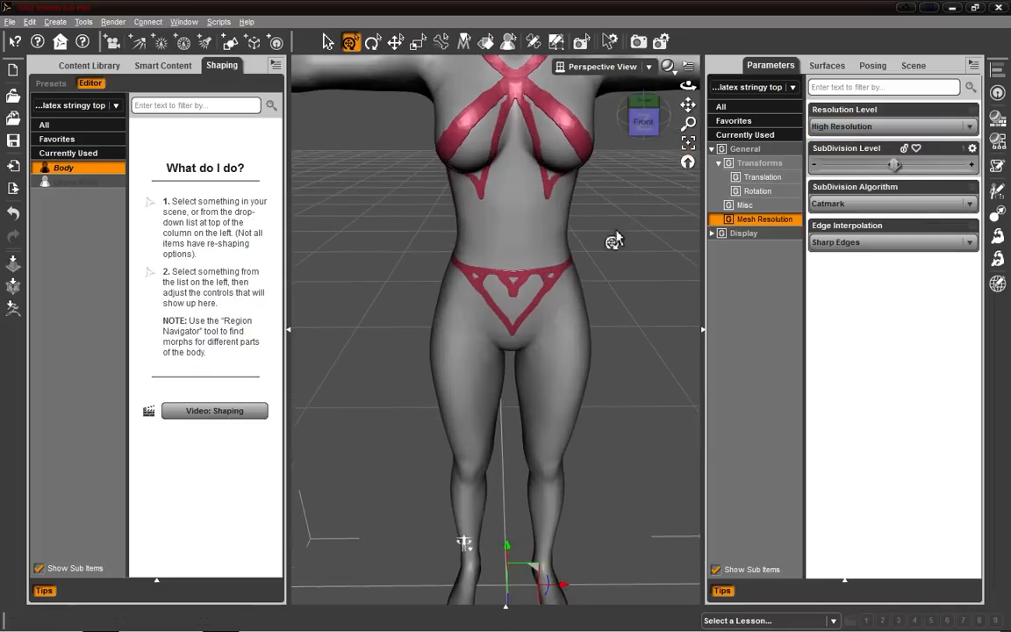
scroll(617, 237, "down", 7)
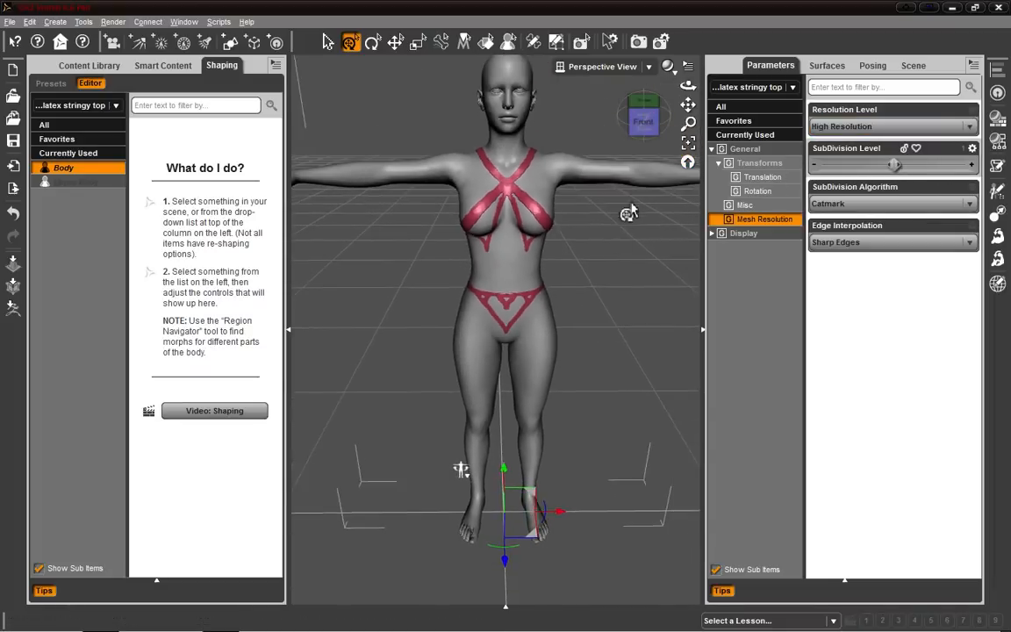
left_click_drag(645, 128, 655, 133)
left_click_drag(644, 214, 665, 316)
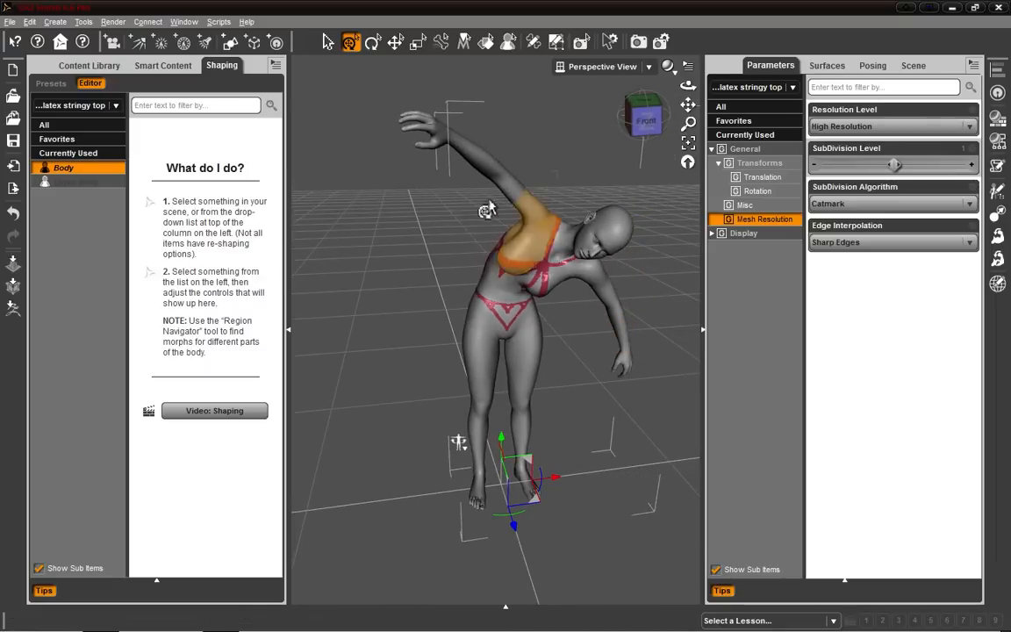
left_click_drag(461, 154, 386, 154)
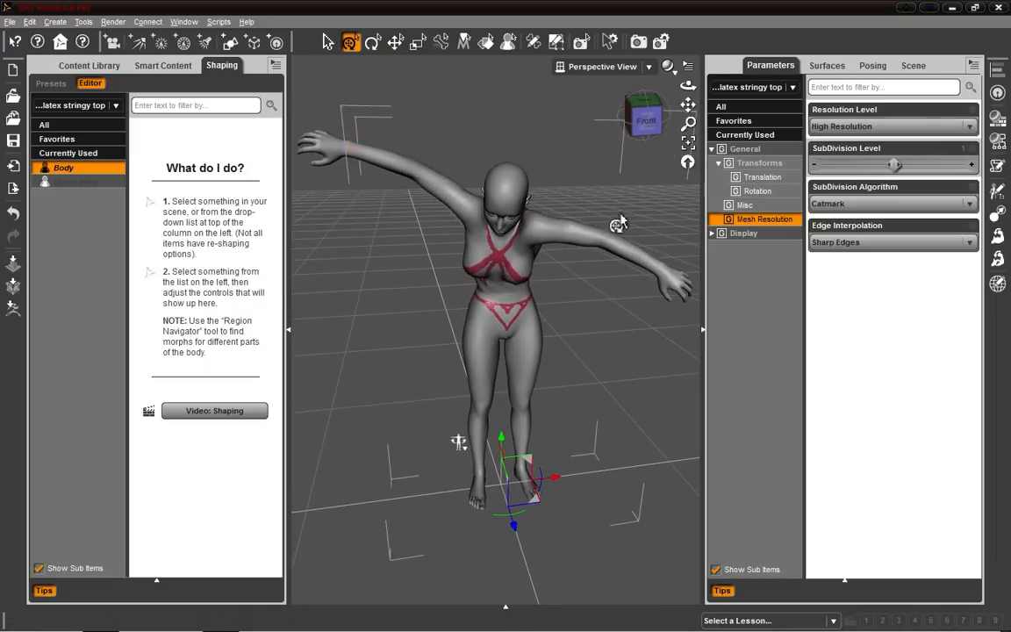
left_click_drag(617, 250, 647, 193)
Close the program without saving the scene.
left_click(999, 8)
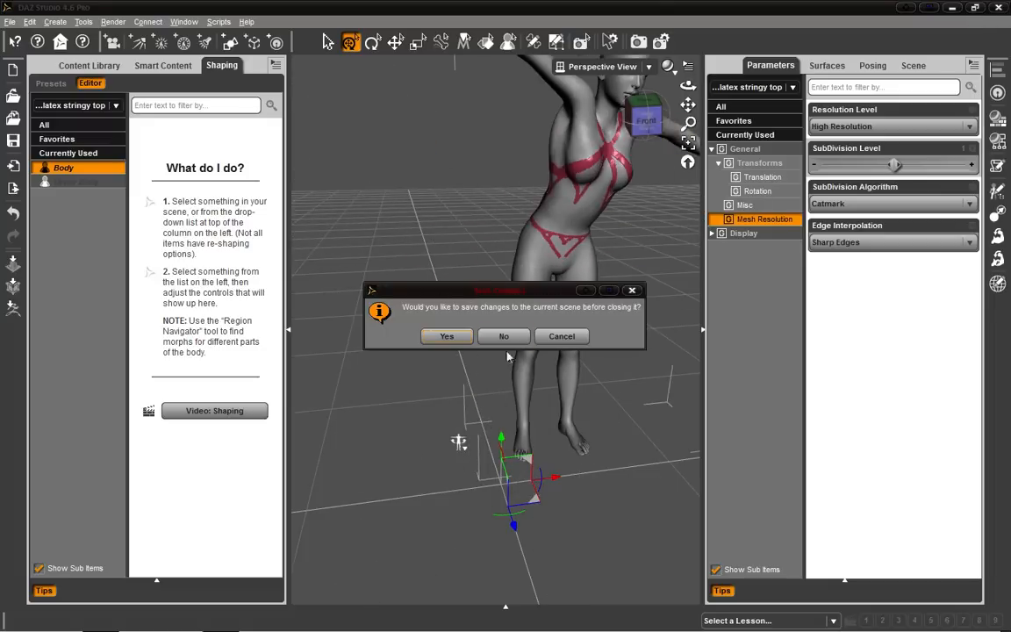
left_click(512, 337)
mouse_move(340, 608)
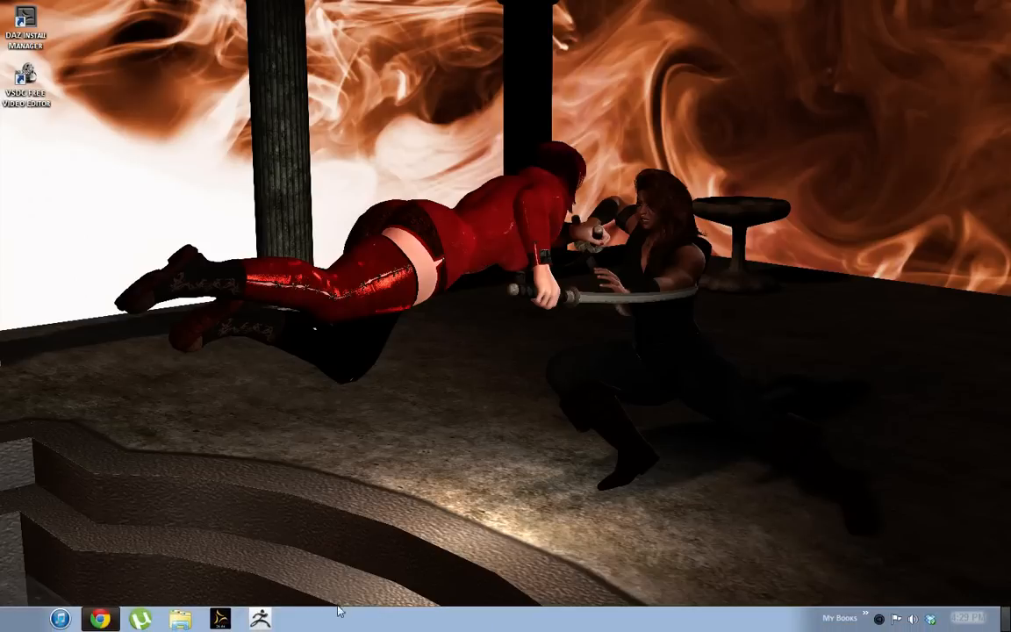